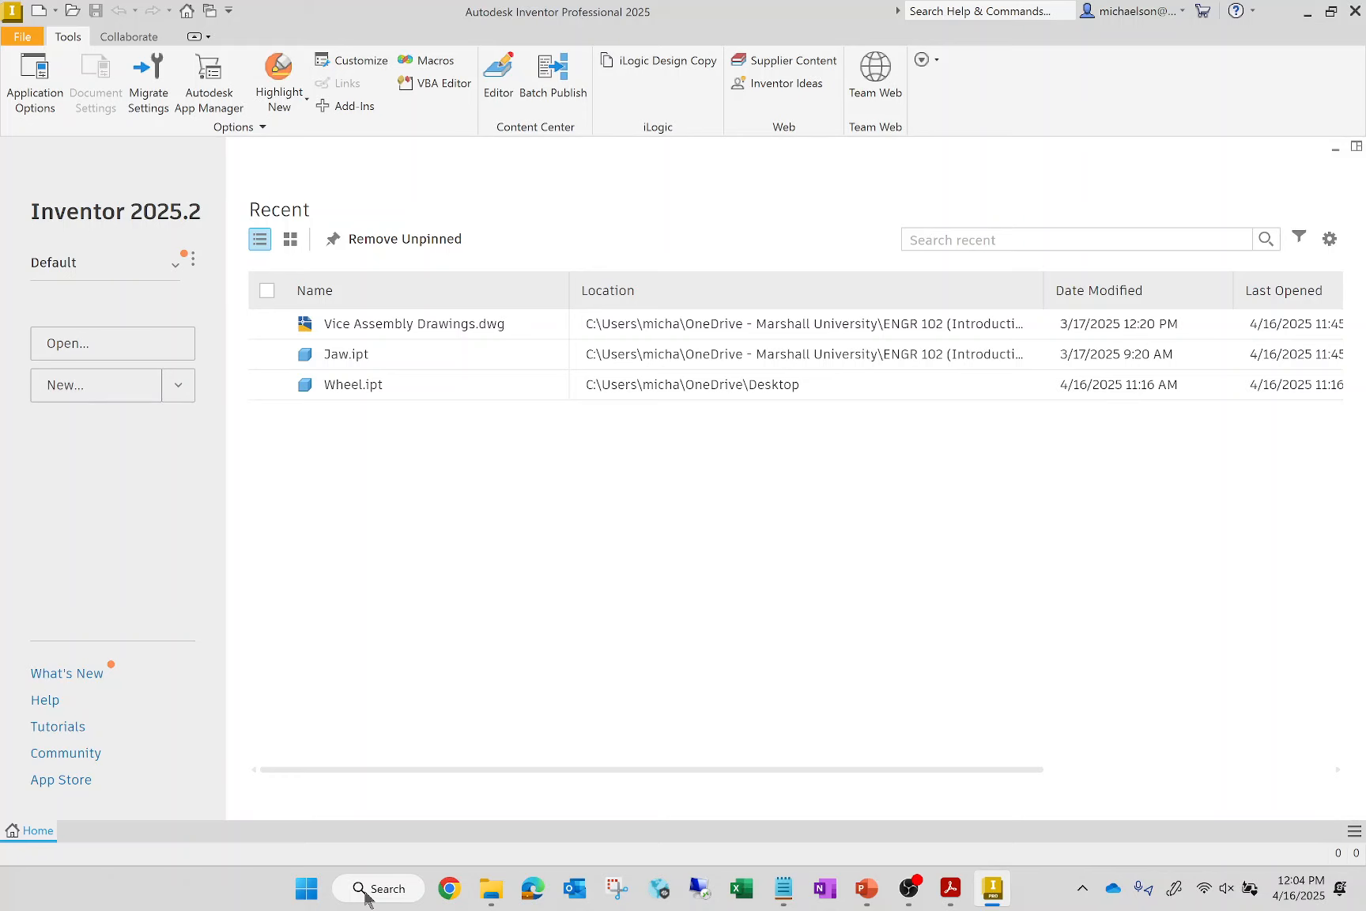
Remove the unpinned files from the recent list and create a new part from the metric Standard (mm).ipt template
{"action": "left_click", "coordinate": [431, 239]}
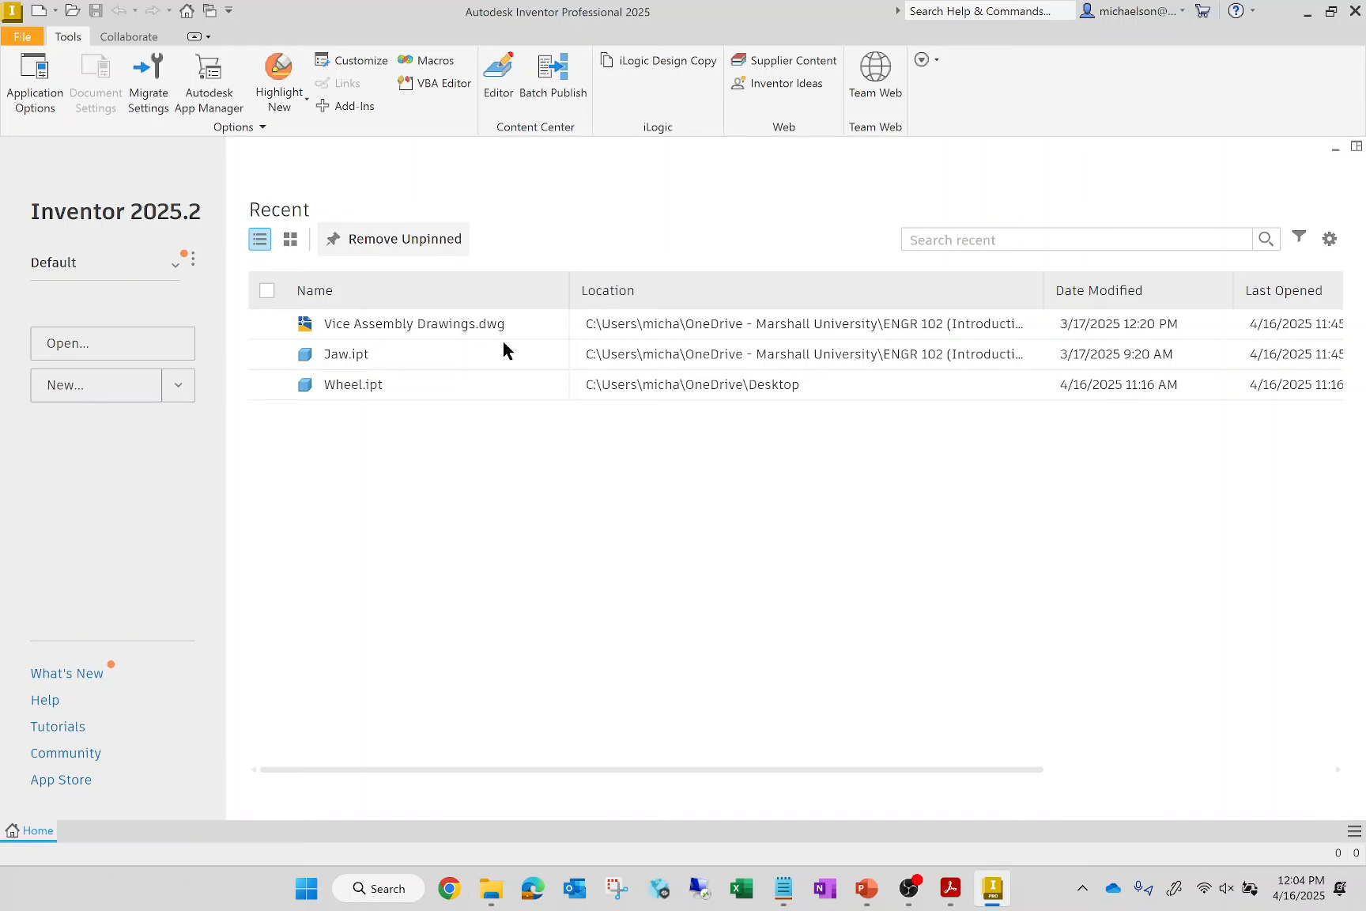
{"action": "left_click", "coordinate": [67, 385]}
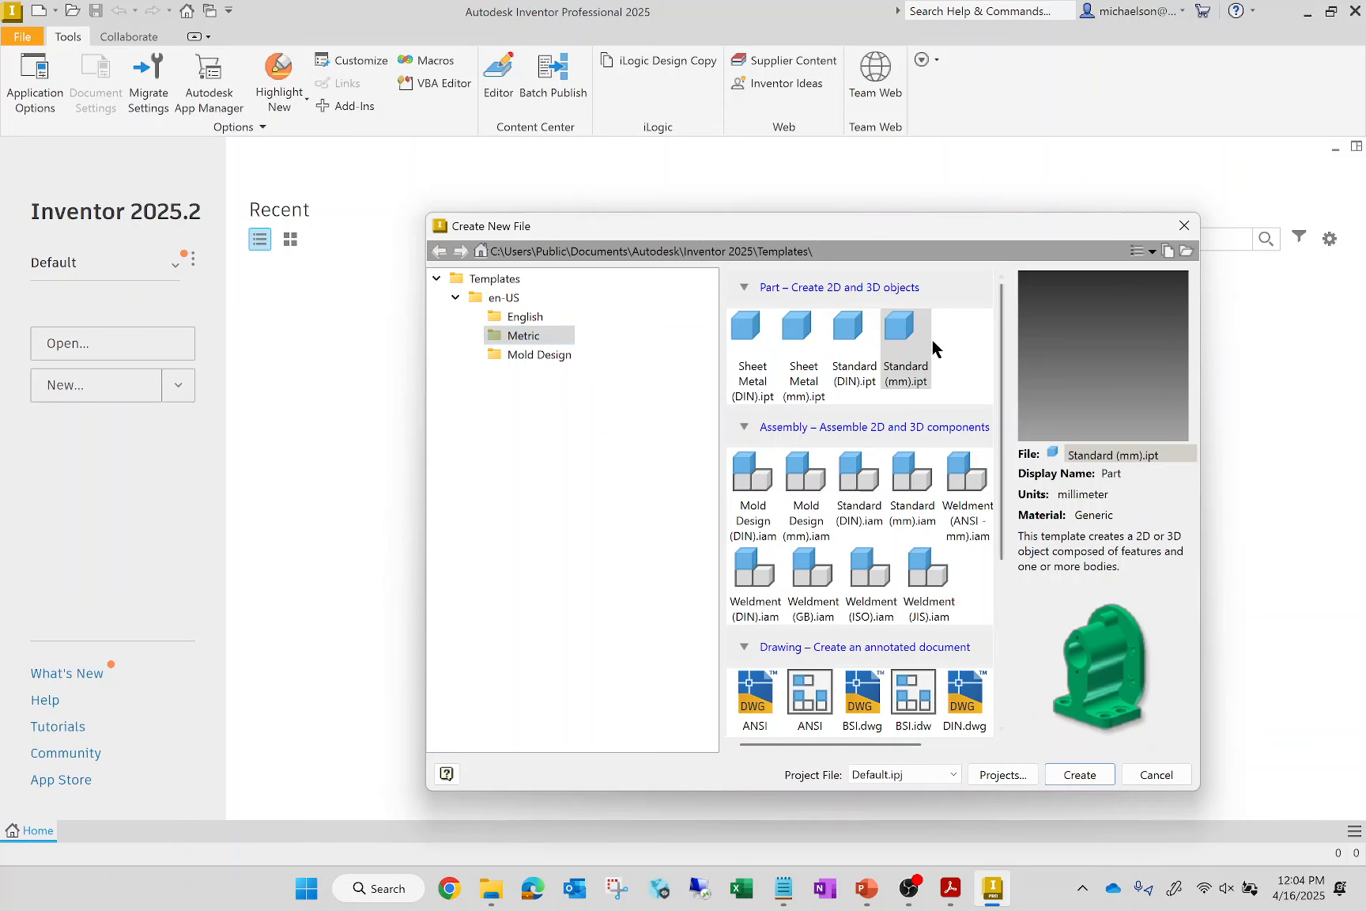
{"action": "left_click", "coordinate": [1085, 774]}
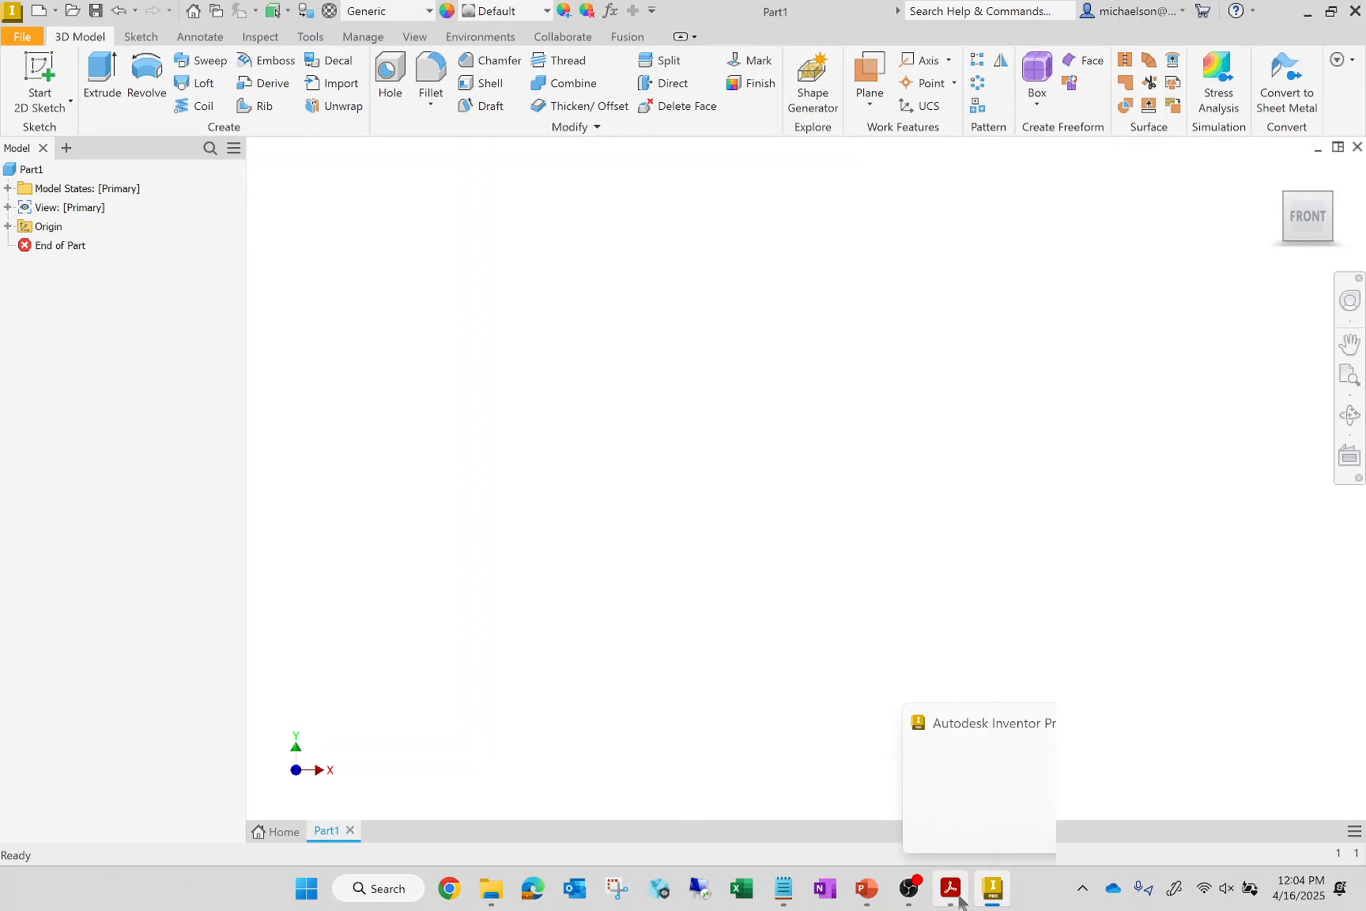
Switch to the ENGR 102 tutorial PDF in Acrobat and examine the dimensioned H-shaped profile and its separate vertical line
{"action": "mouse_move", "coordinate": [959, 900]}
{"action": "left_click", "coordinate": [1022, 786]}
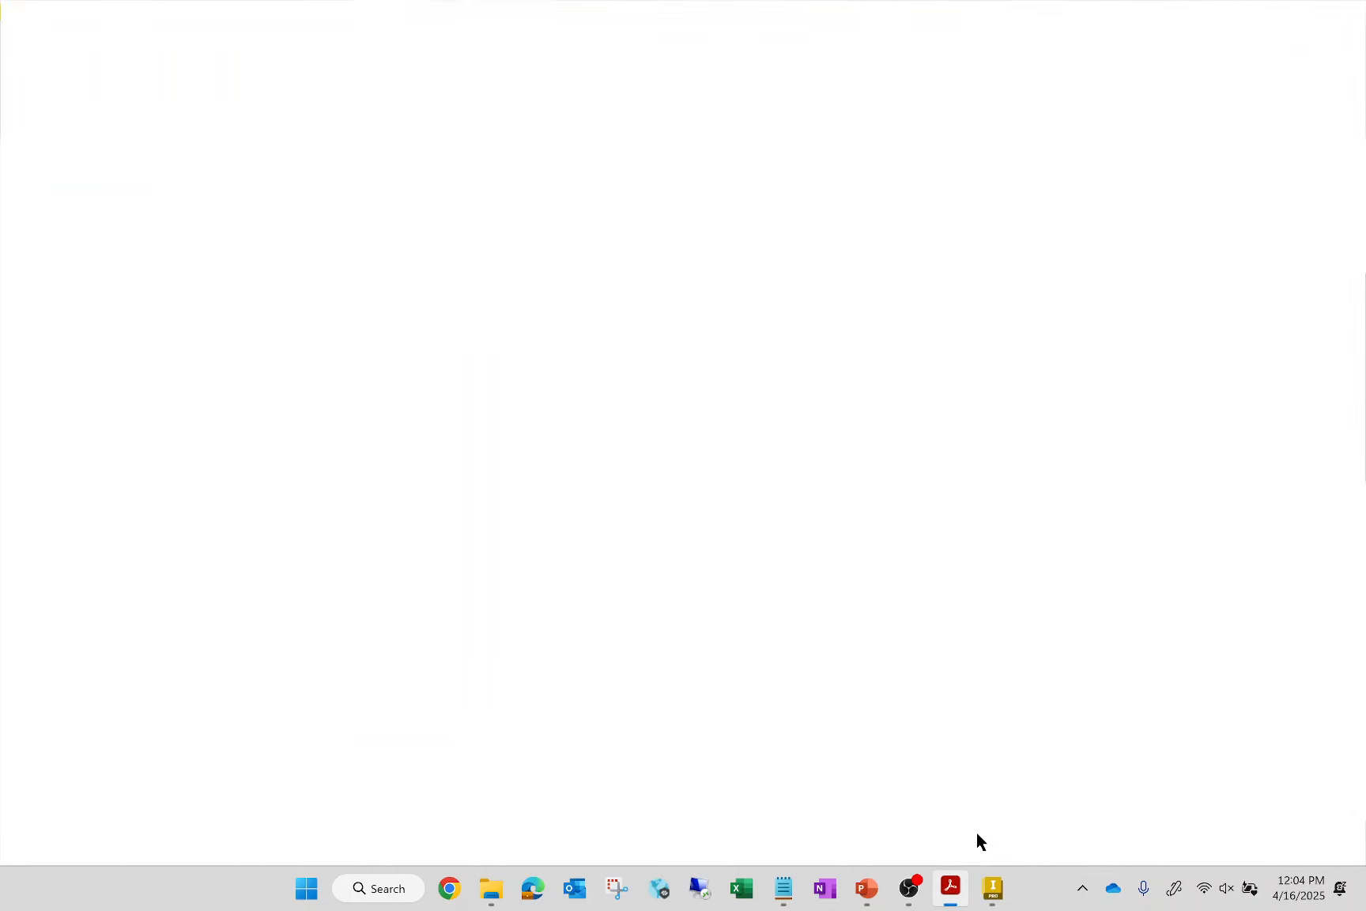
{"action": "left_click", "coordinate": [360, 12]}
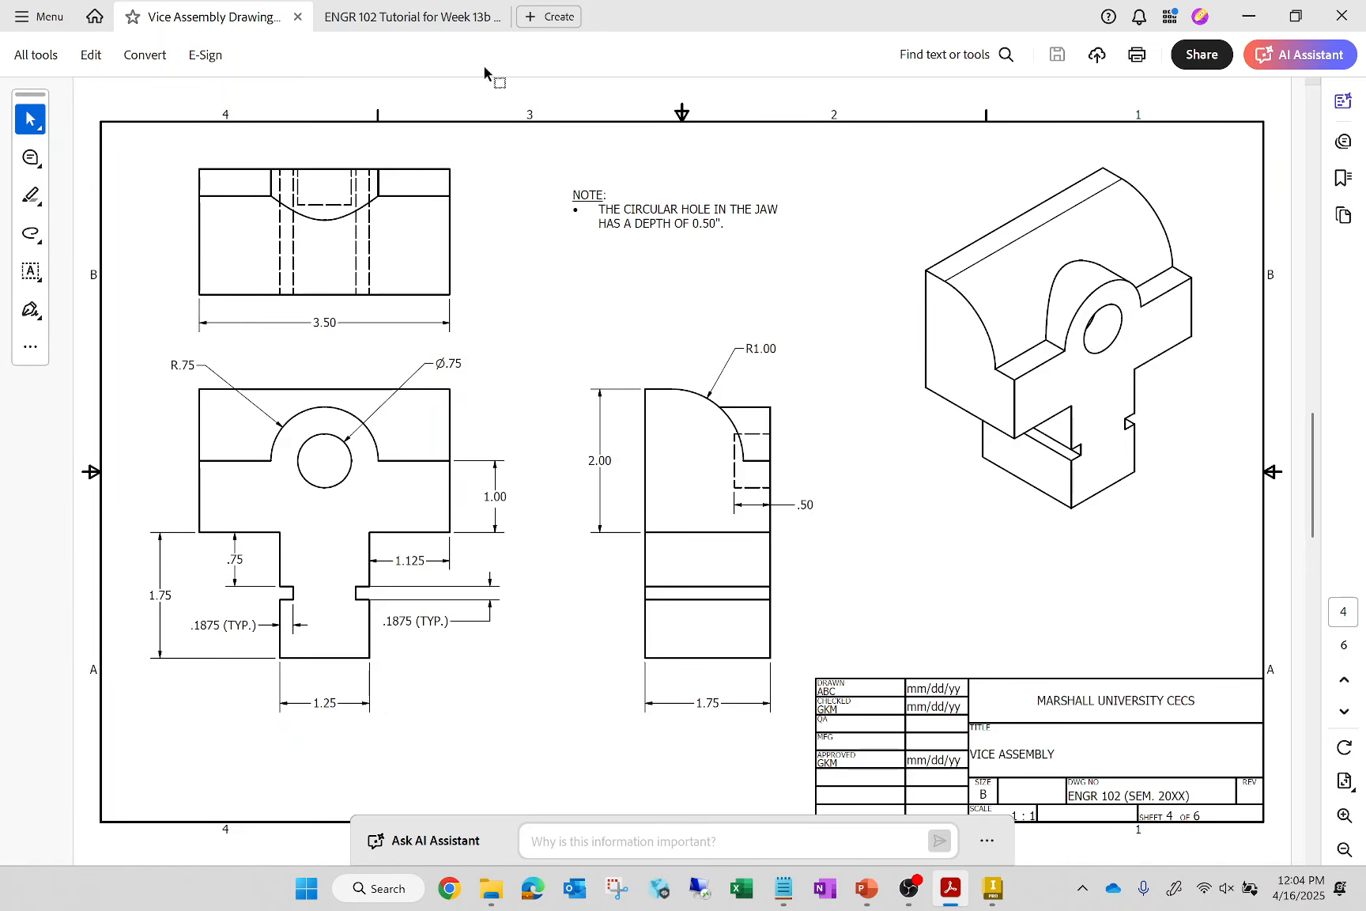
{"action": "scroll", "coordinate": [904, 617], "scroll_direction": "down", "scroll_amount": 5}
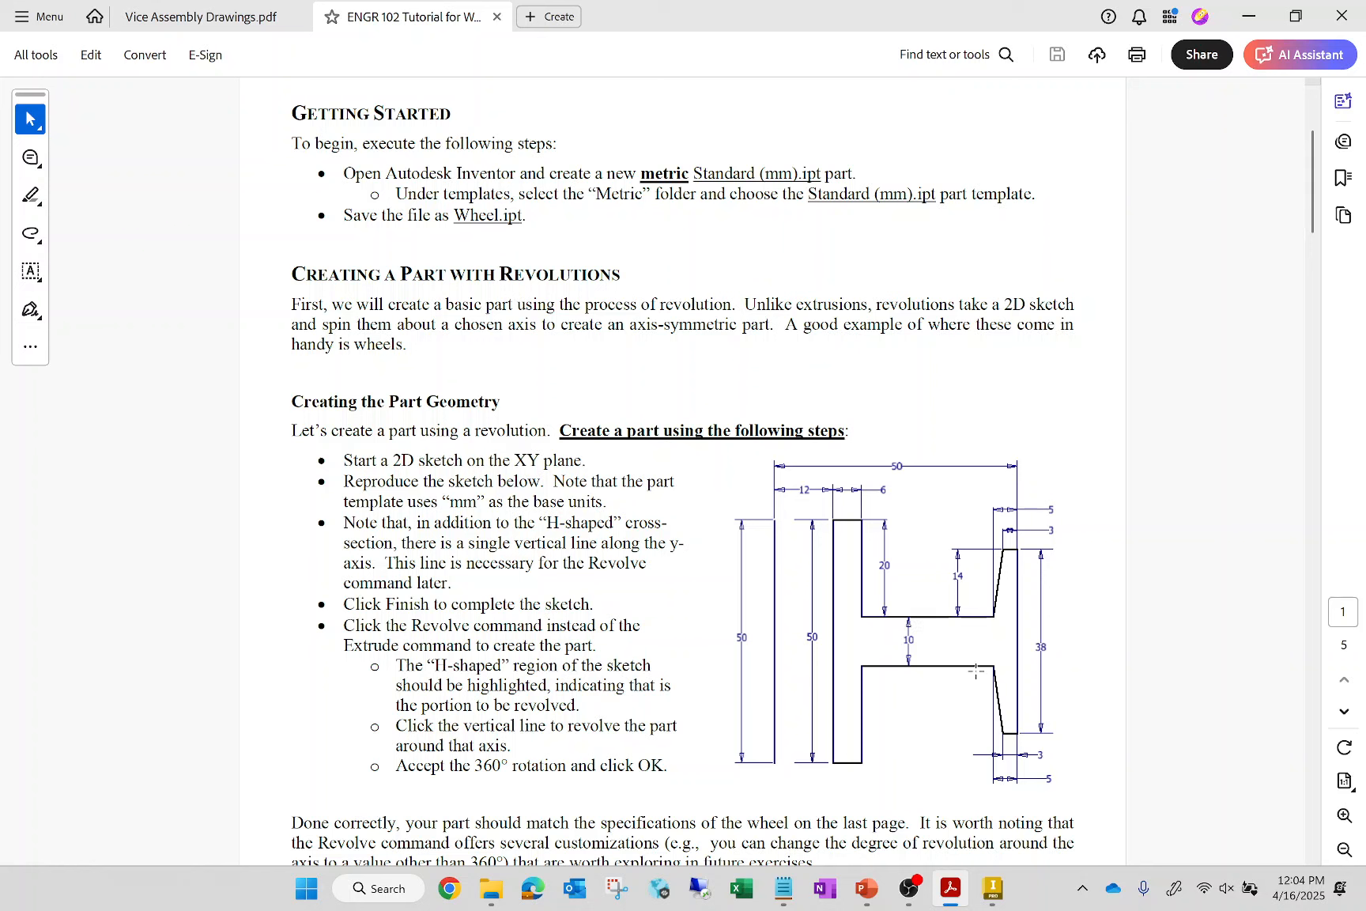
{"action": "left_click_drag", "start_coordinate": [833, 513], "coordinate": [1024, 766]}
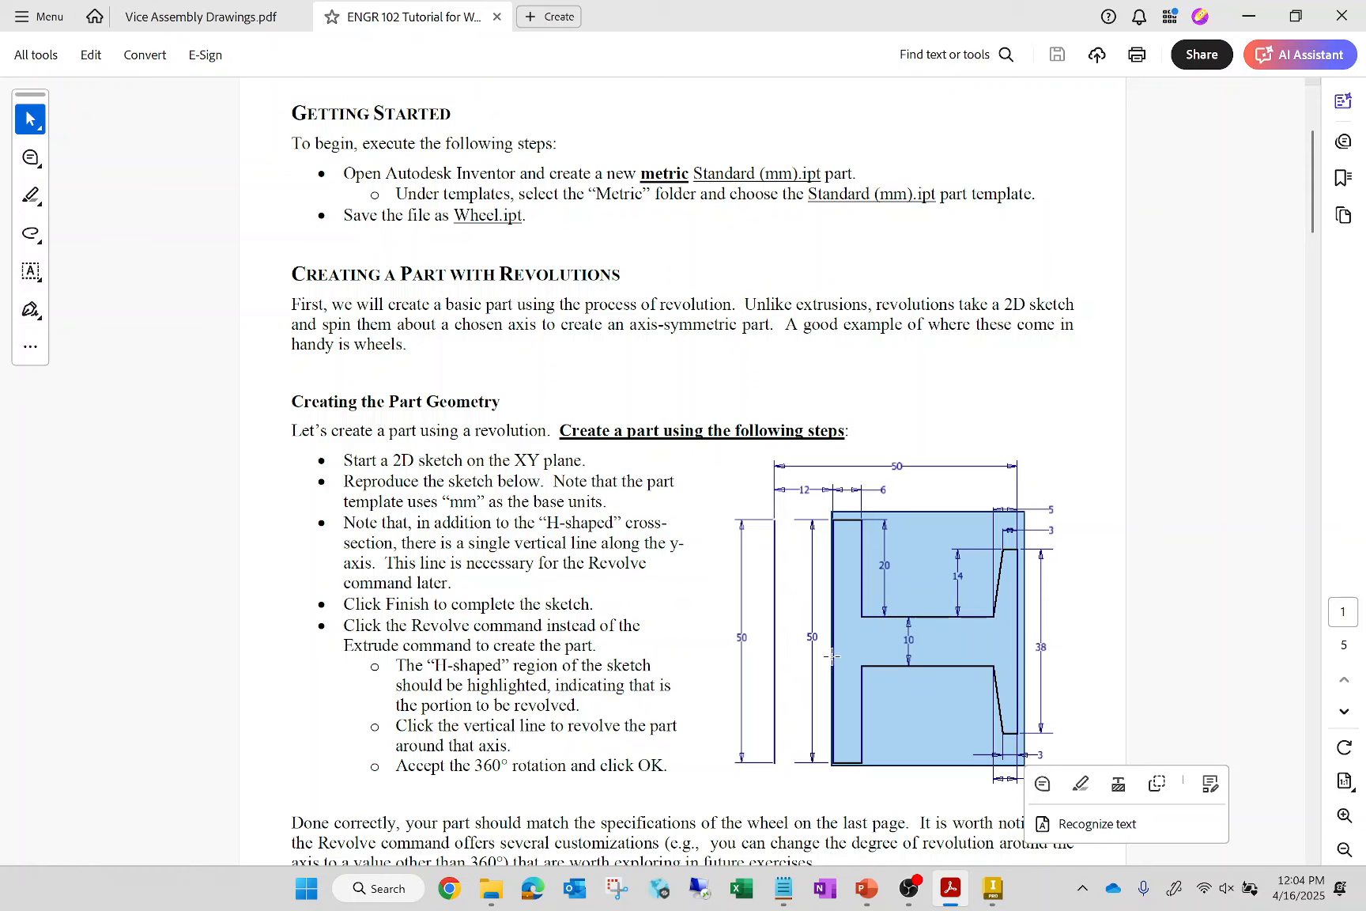
{"action": "left_click_drag", "start_coordinate": [762, 515], "coordinate": [784, 771]}
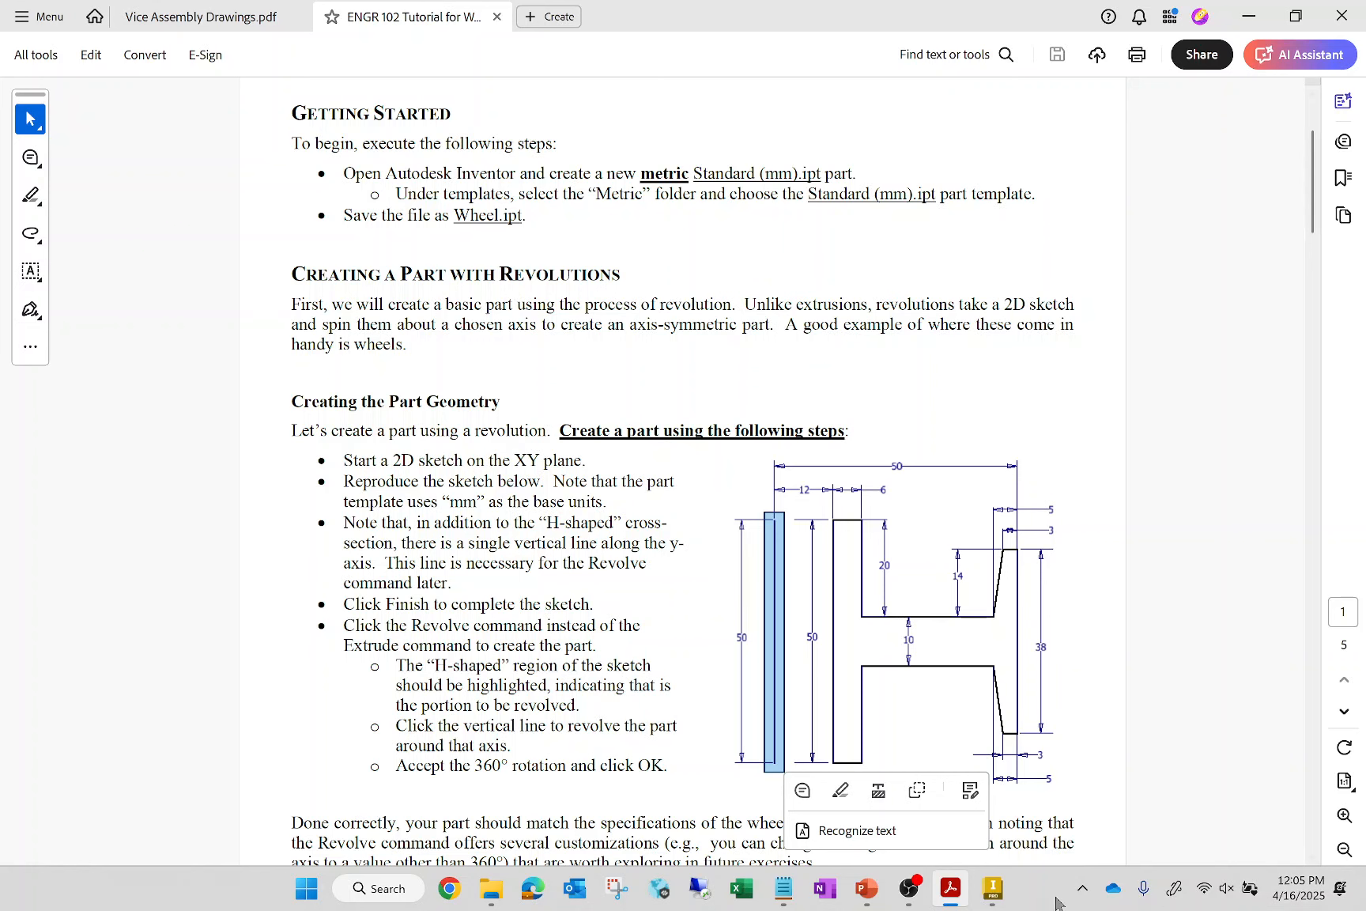
Switch back to Inventor and start a 2D sketch on the XY plane
{"action": "left_click", "coordinate": [992, 891]}
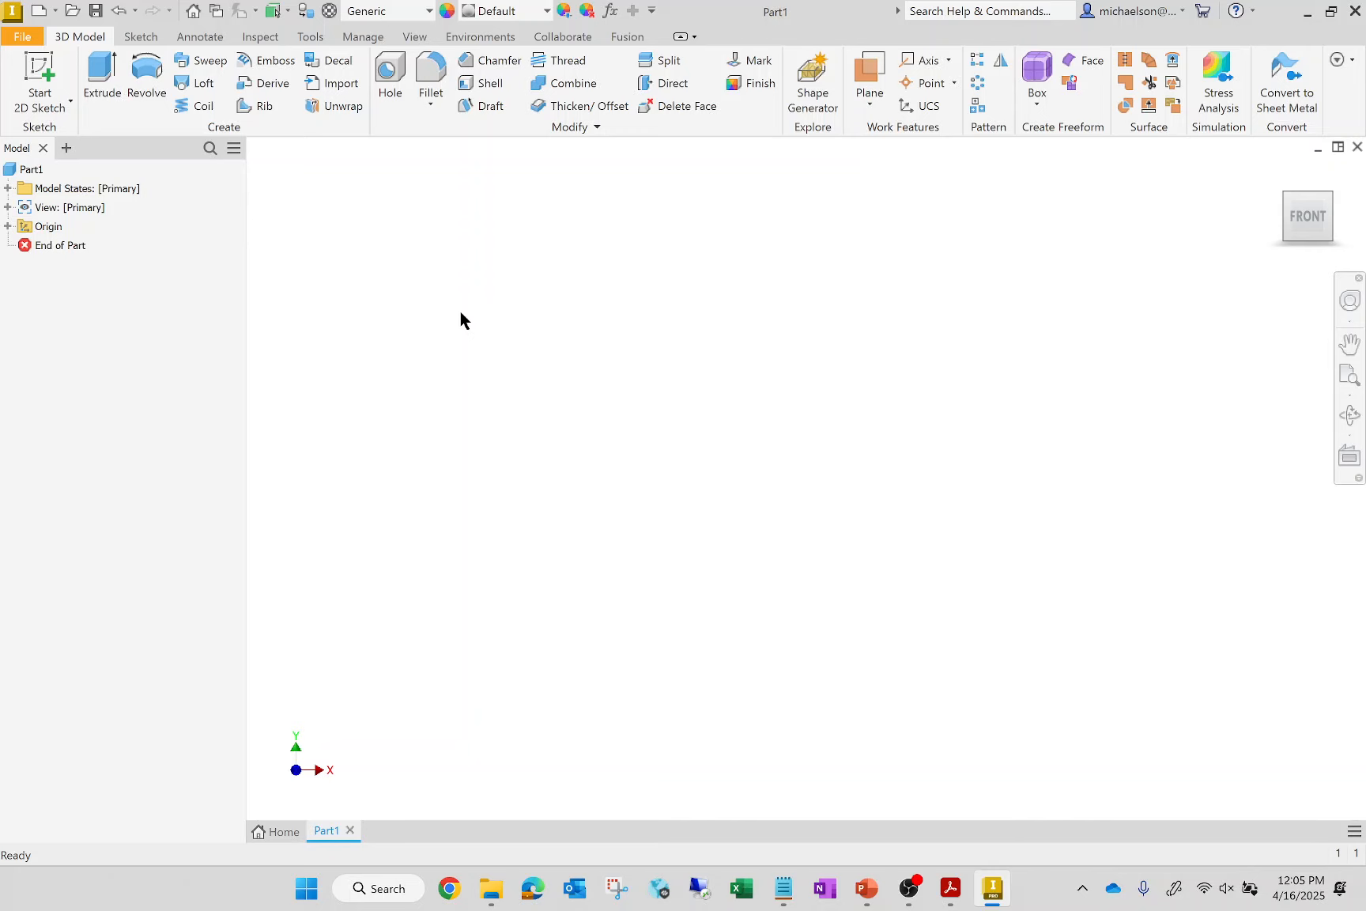
{"action": "left_click", "coordinate": [39, 75]}
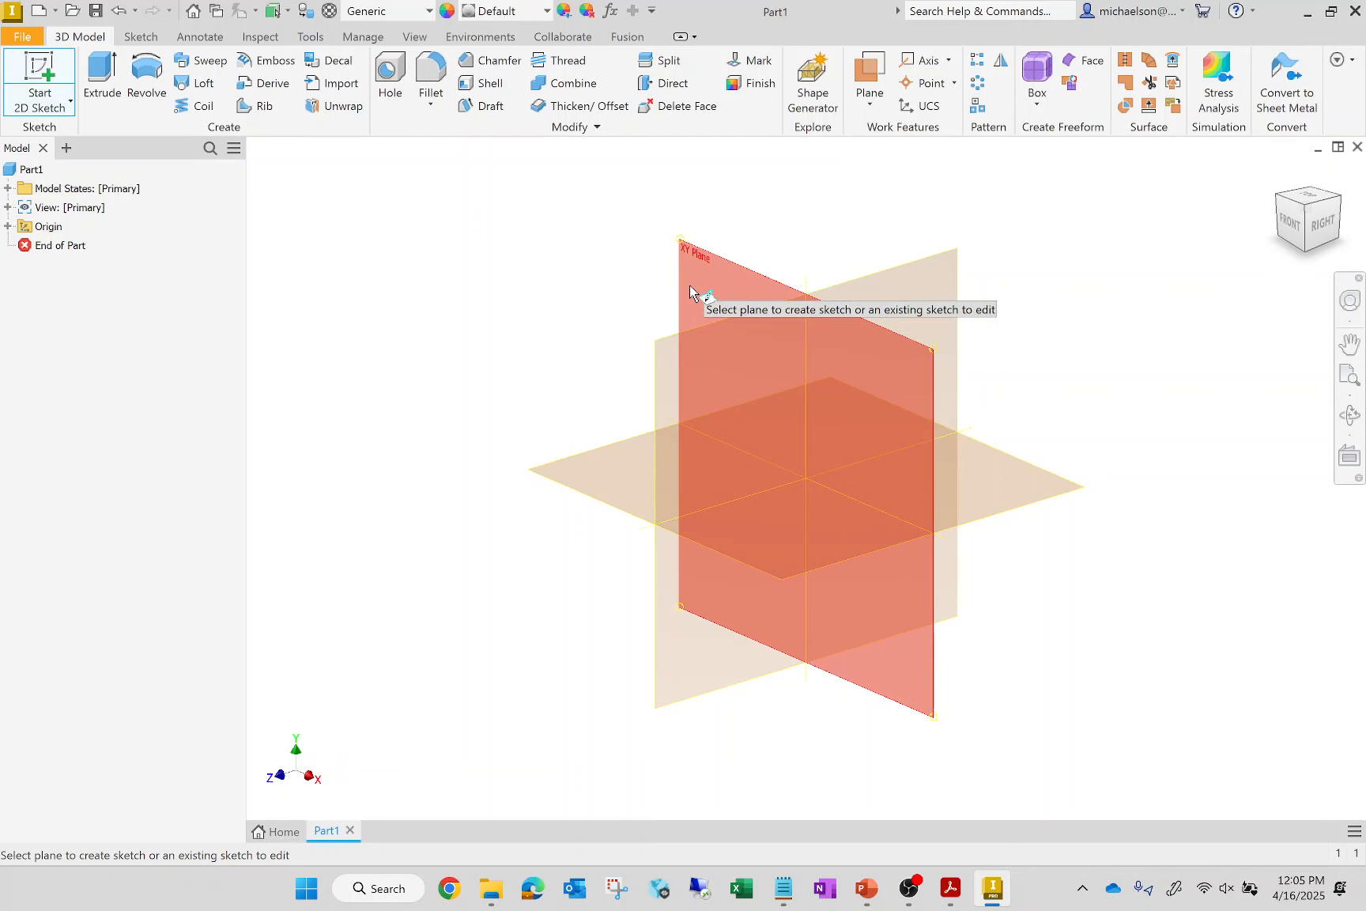
{"action": "left_click", "coordinate": [686, 294]}
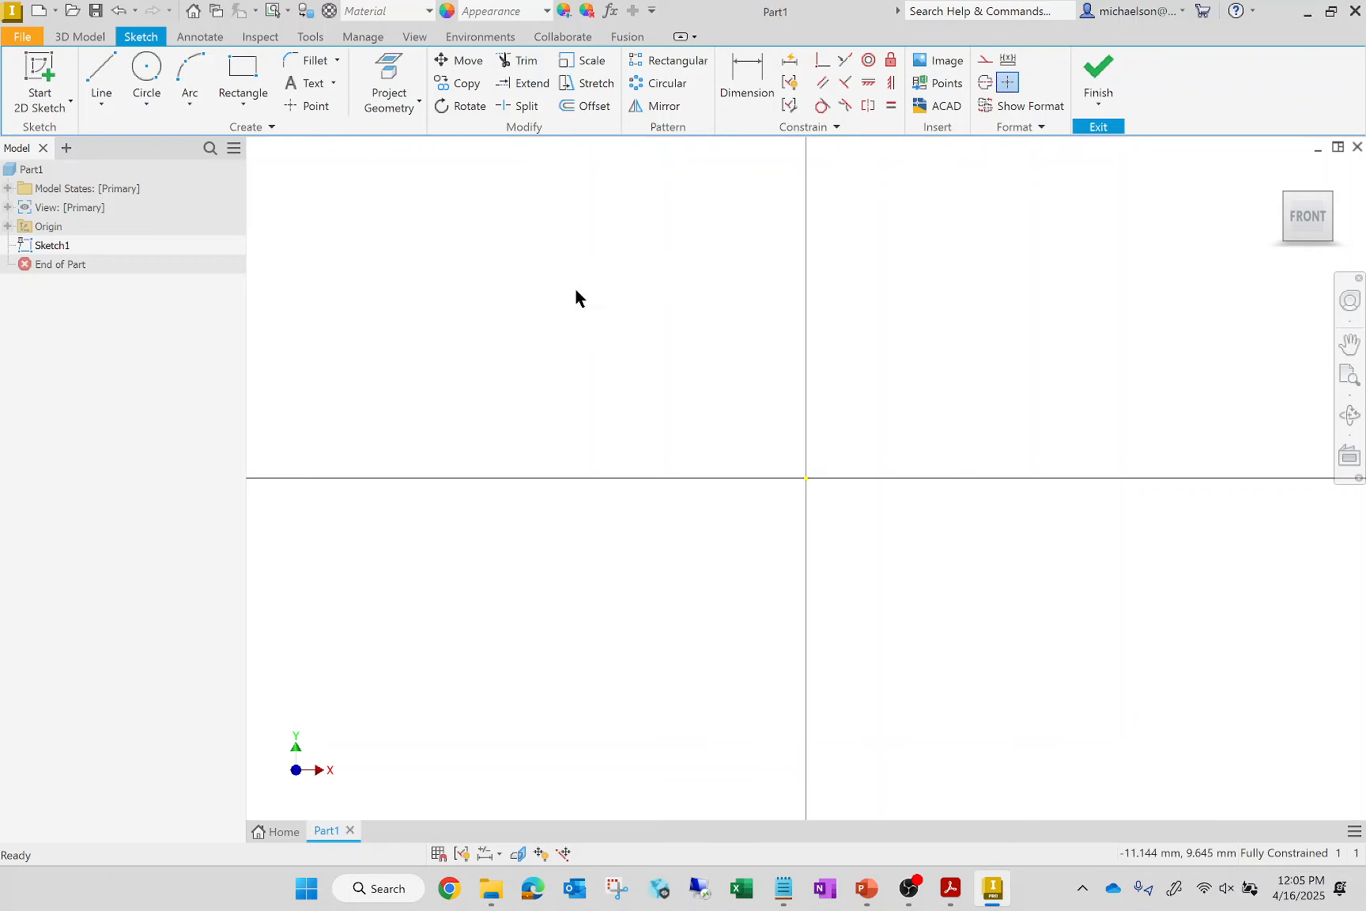
Sketch connected lines from the horizontal axis: about 51 mm up, 8 mm across, 20 mm down and 21 mm along the web's upper edge
{"action": "left_click", "coordinate": [107, 98]}
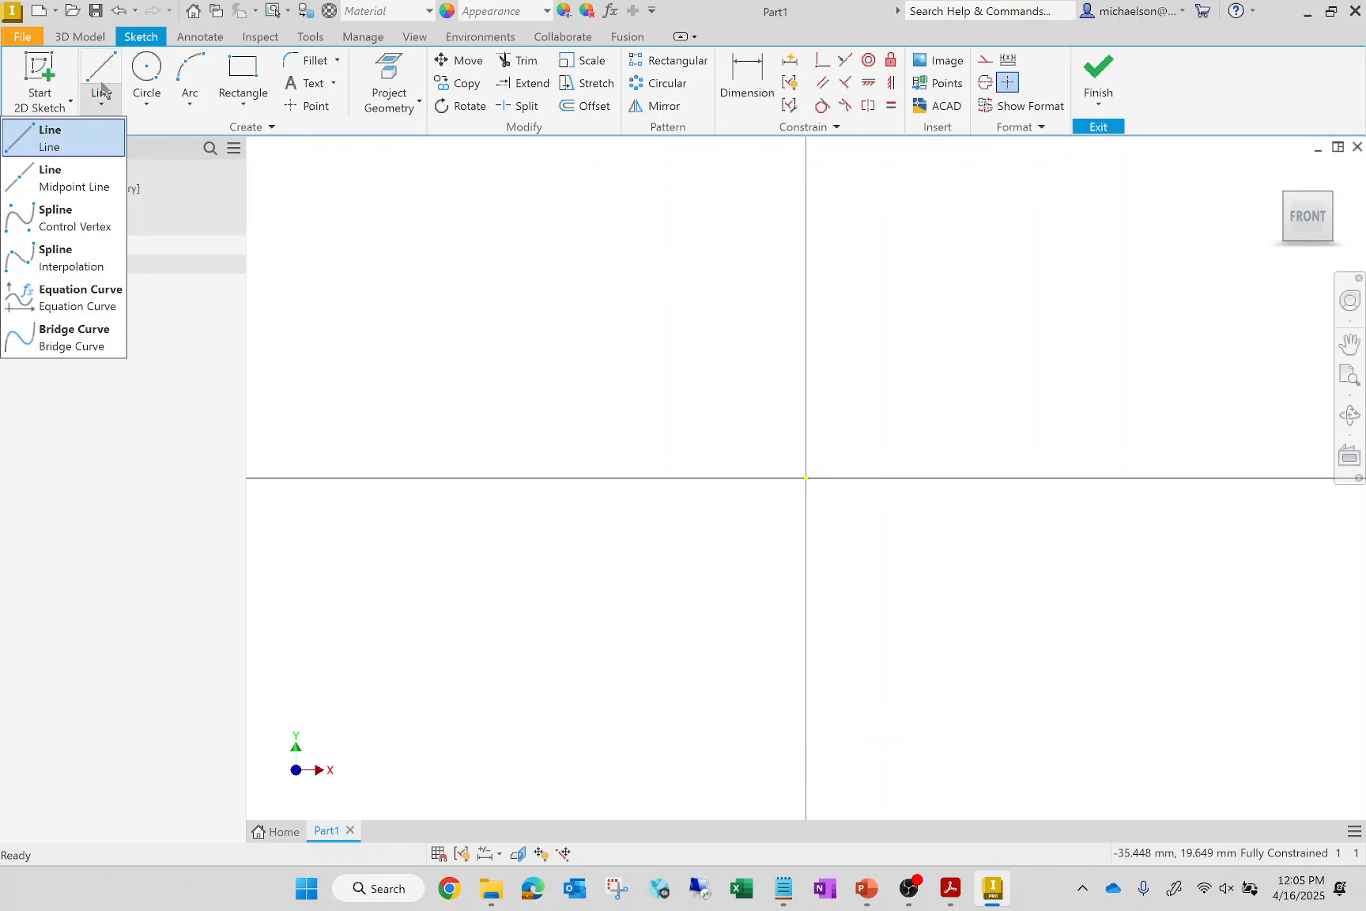
{"action": "left_click", "coordinate": [100, 55]}
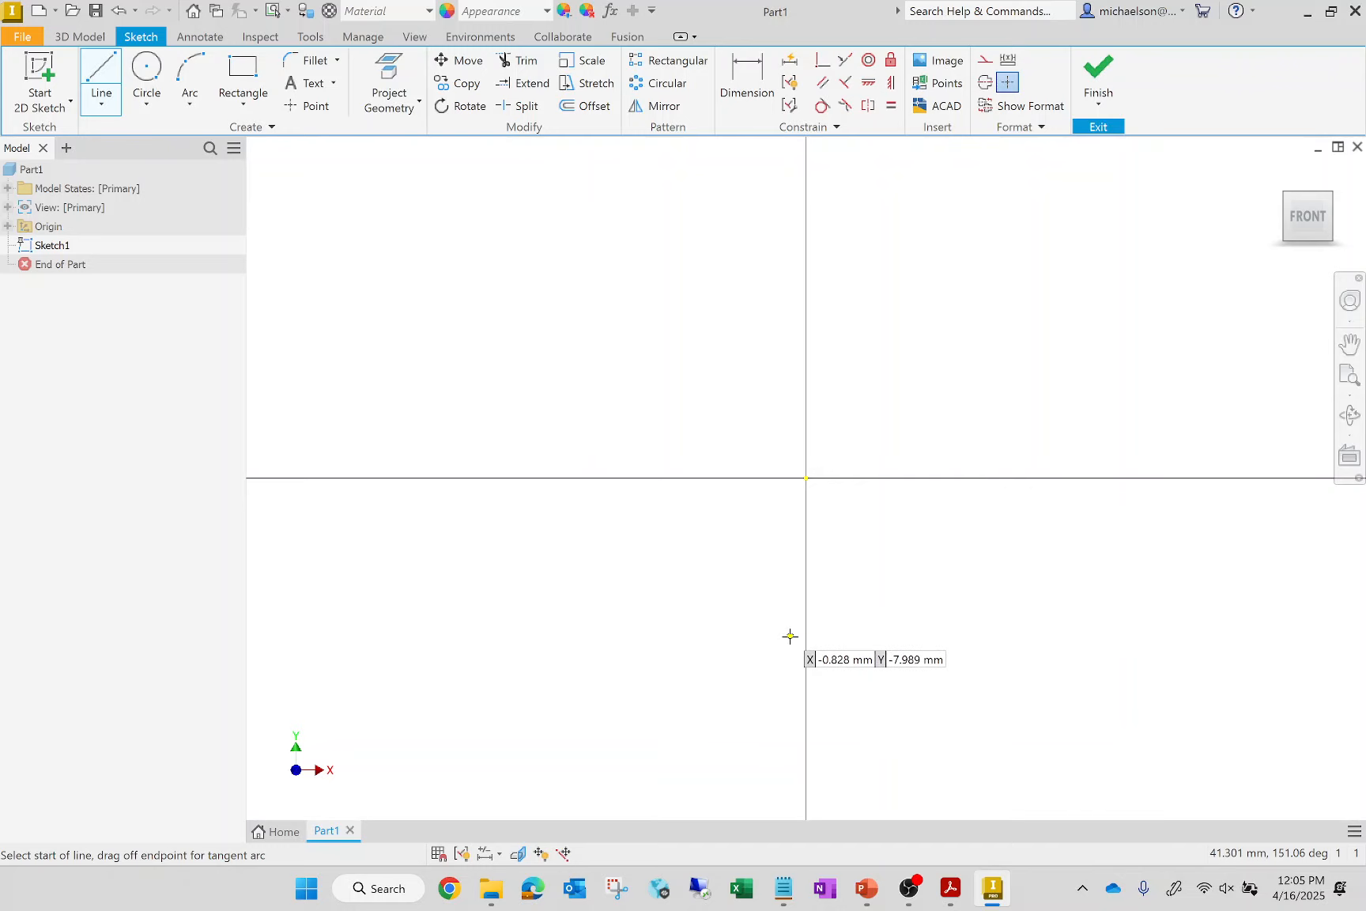
{"action": "scroll", "coordinate": [744, 595], "scroll_direction": "down", "scroll_amount": 5}
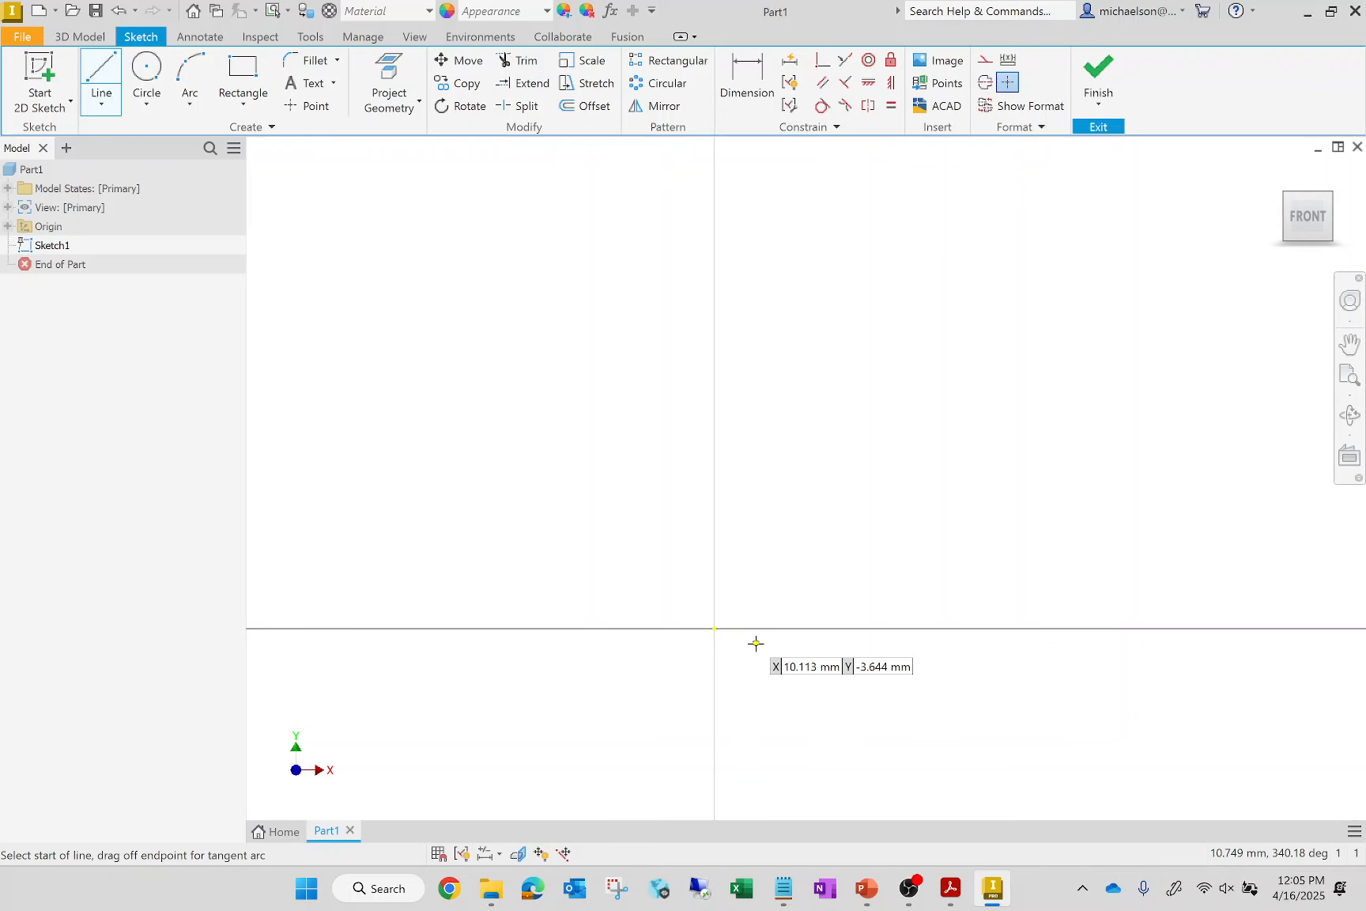
{"action": "left_click", "coordinate": [812, 628]}
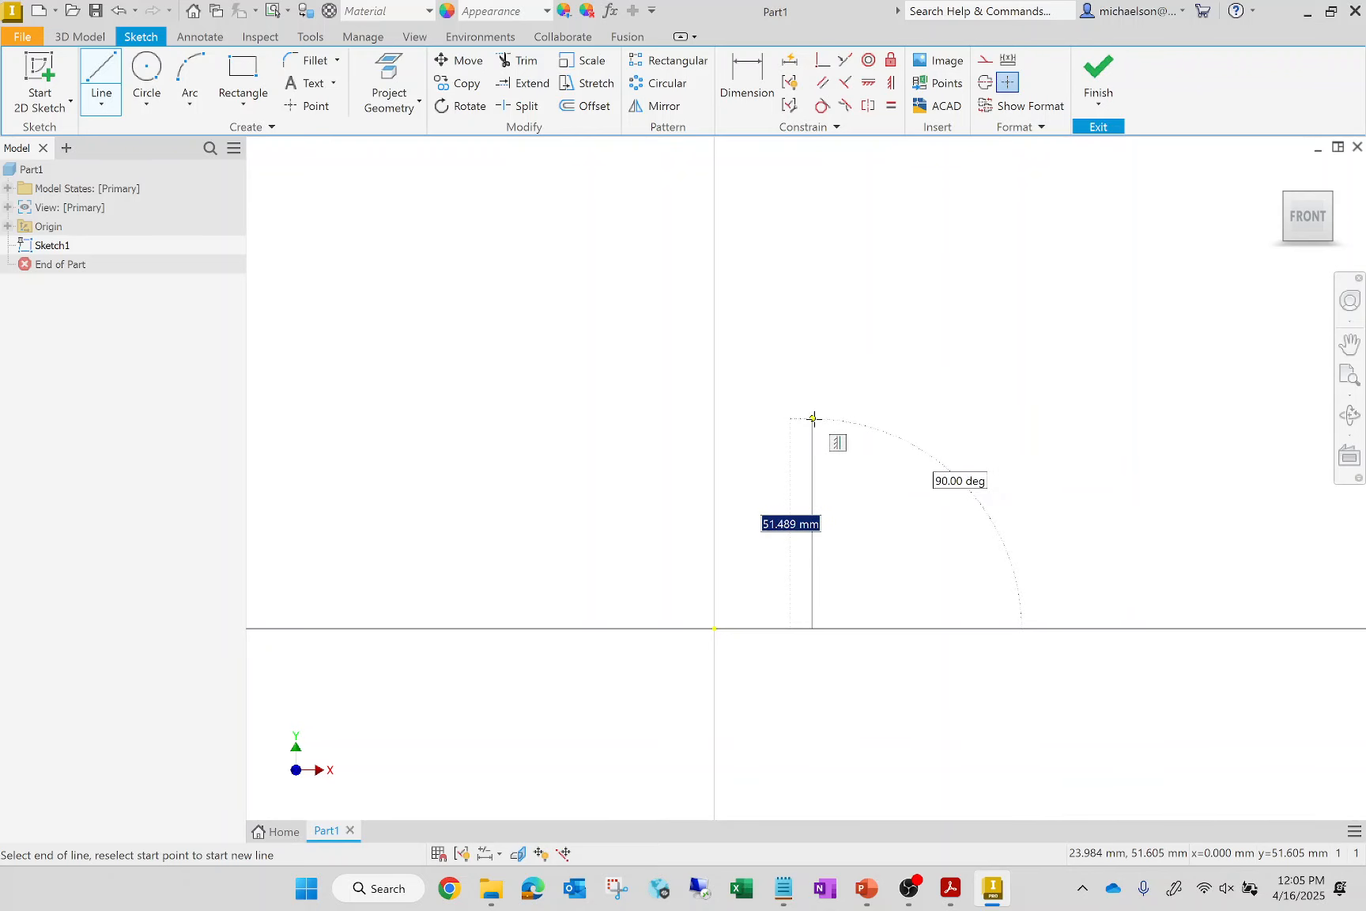
{"action": "left_click", "coordinate": [813, 420]}
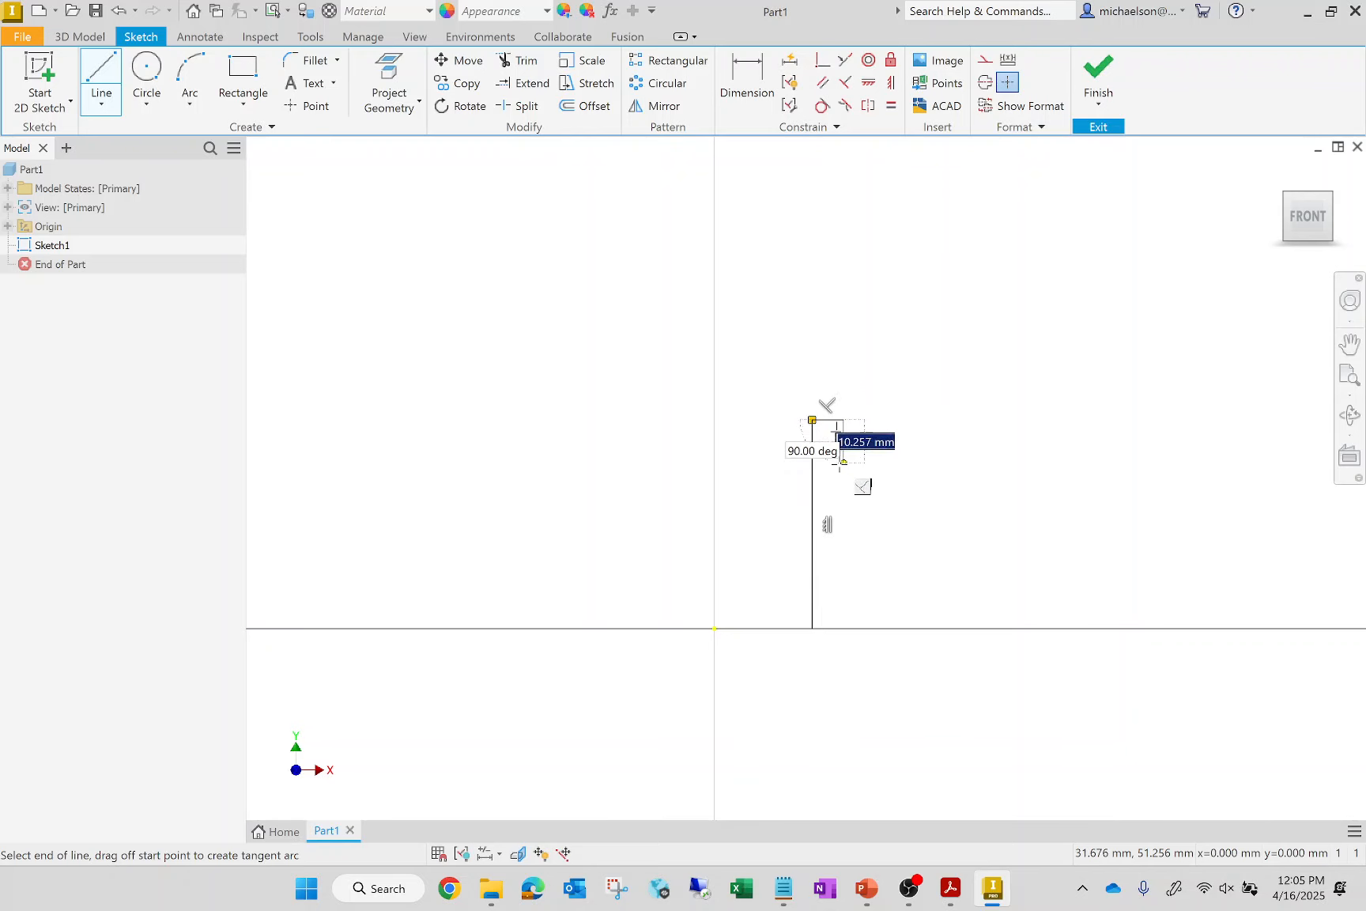
{"action": "left_click", "coordinate": [844, 502]}
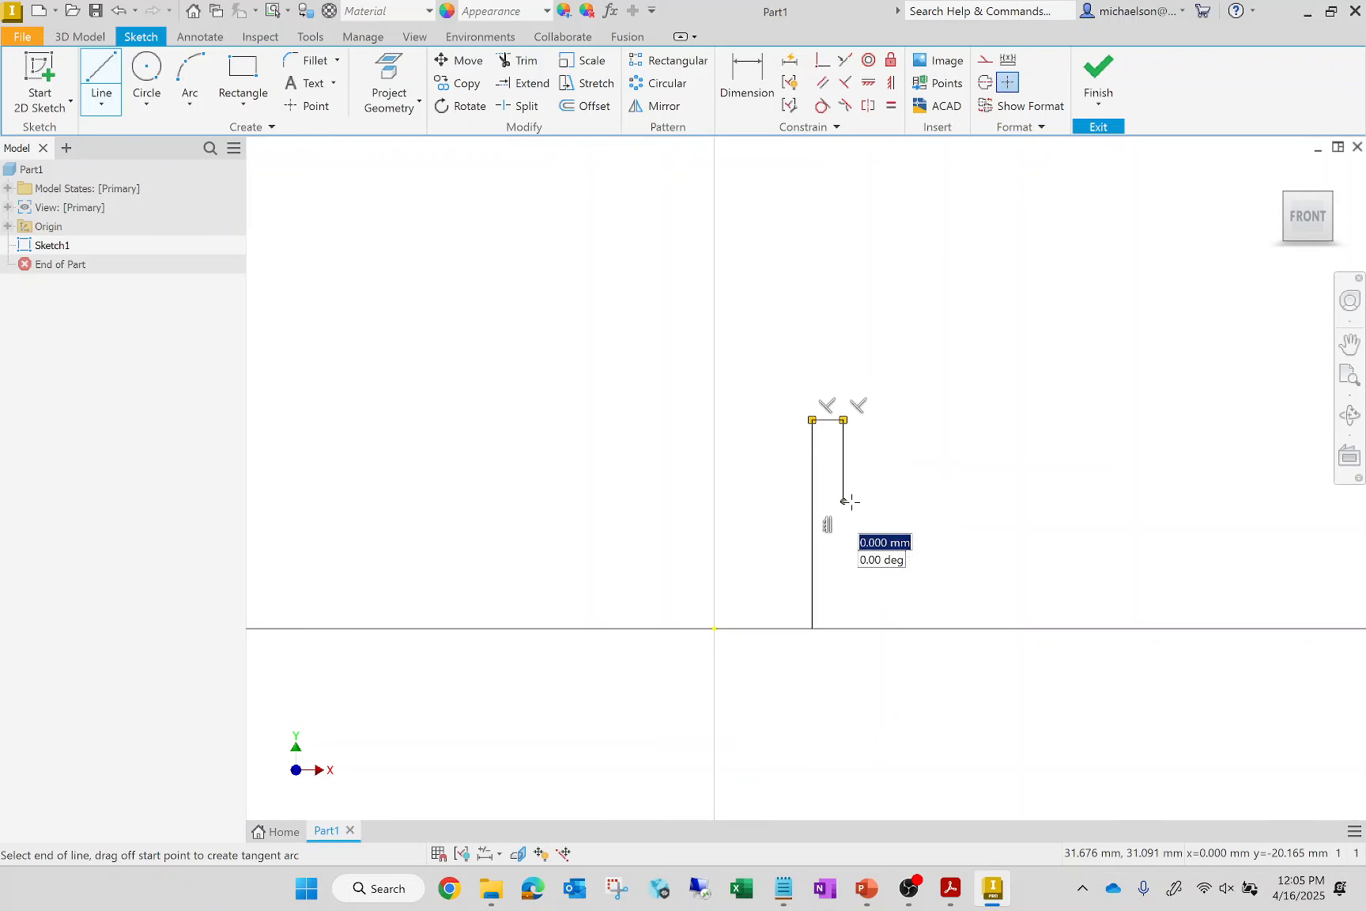
{"action": "left_click", "coordinate": [928, 501]}
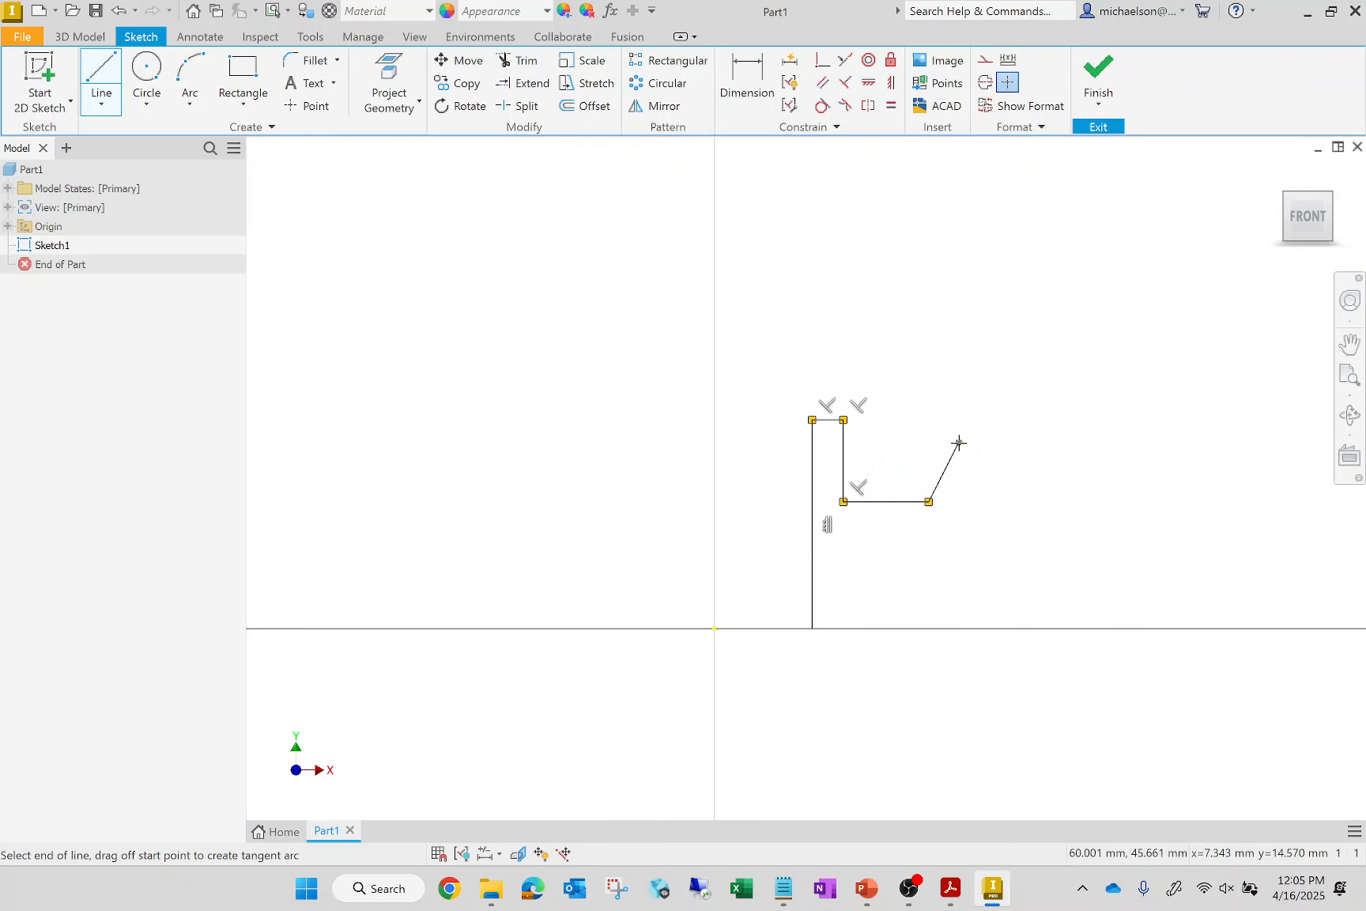
Continue the lines around the flared outer flange and the web's lower edge, closing the H-shaped profile at its starting point
{"action": "left_click", "coordinate": [959, 443]}
{"action": "left_click_drag", "start_coordinate": [959, 443], "coordinate": [930, 535]}
{"action": "left_click", "coordinate": [930, 536]}
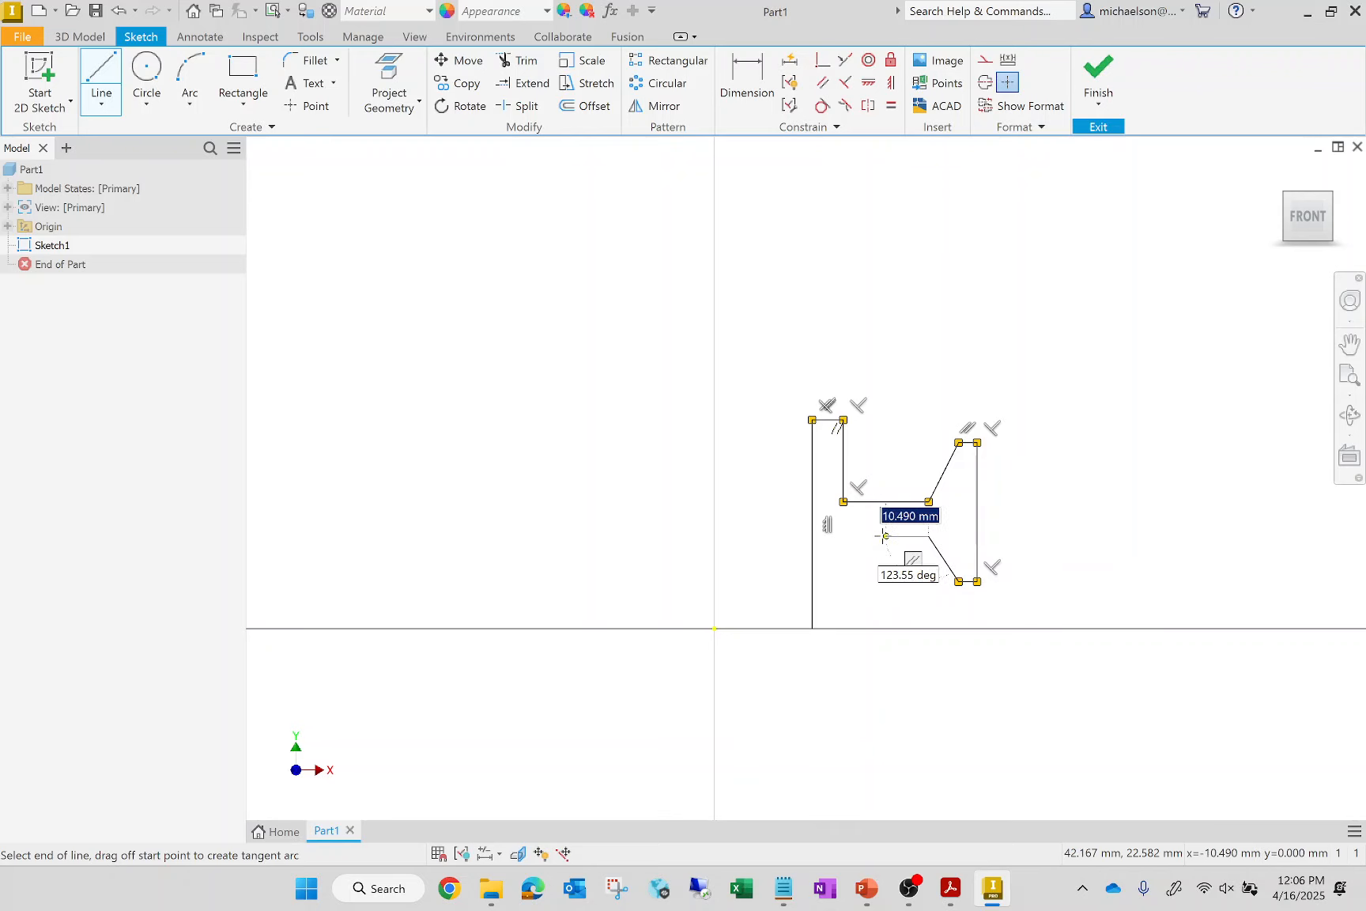
{"action": "left_click", "coordinate": [844, 537]}
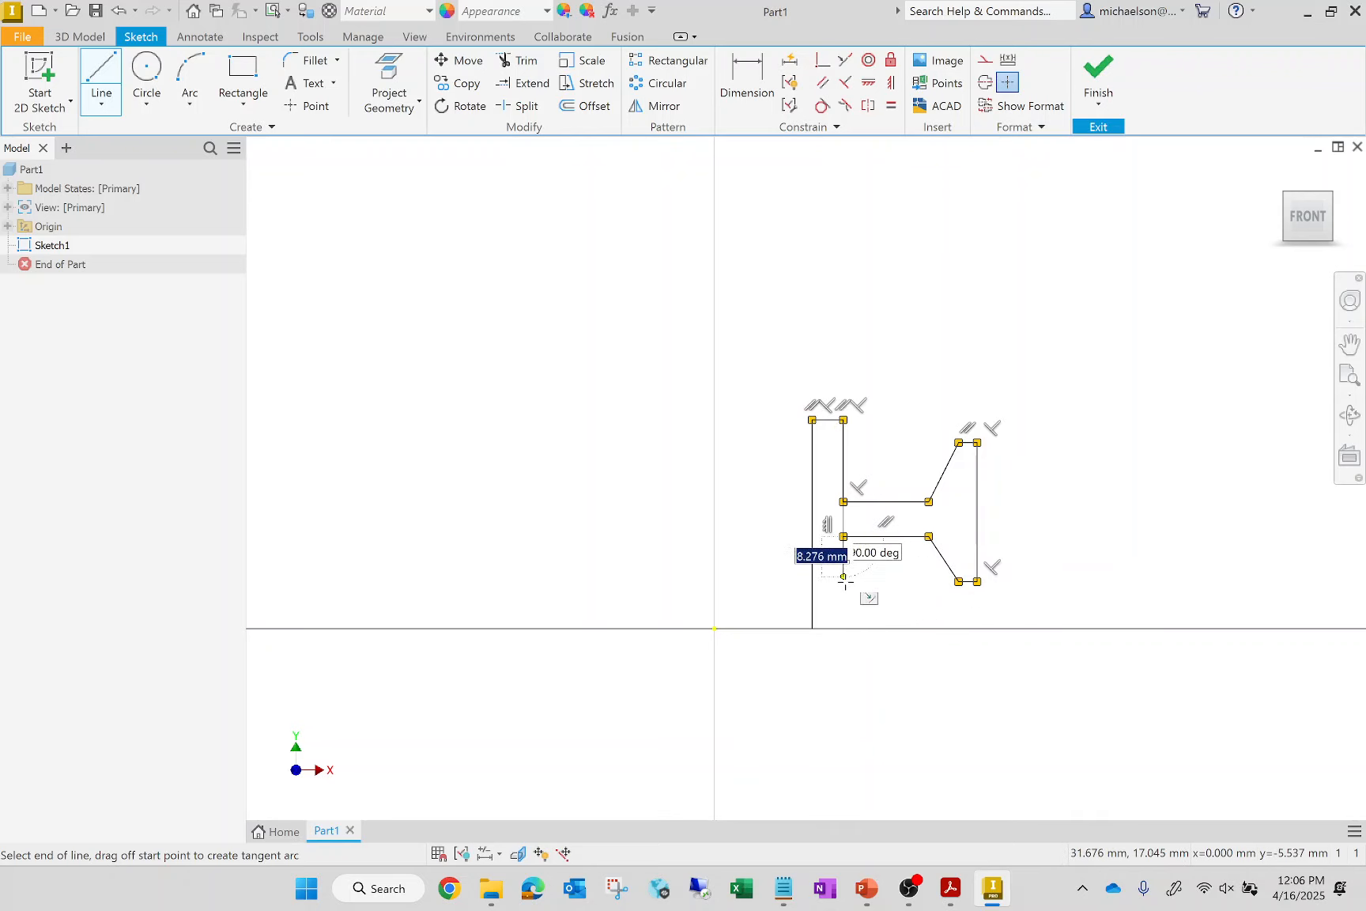
{"action": "left_click", "coordinate": [844, 628]}
{"action": "left_click", "coordinate": [813, 629]}
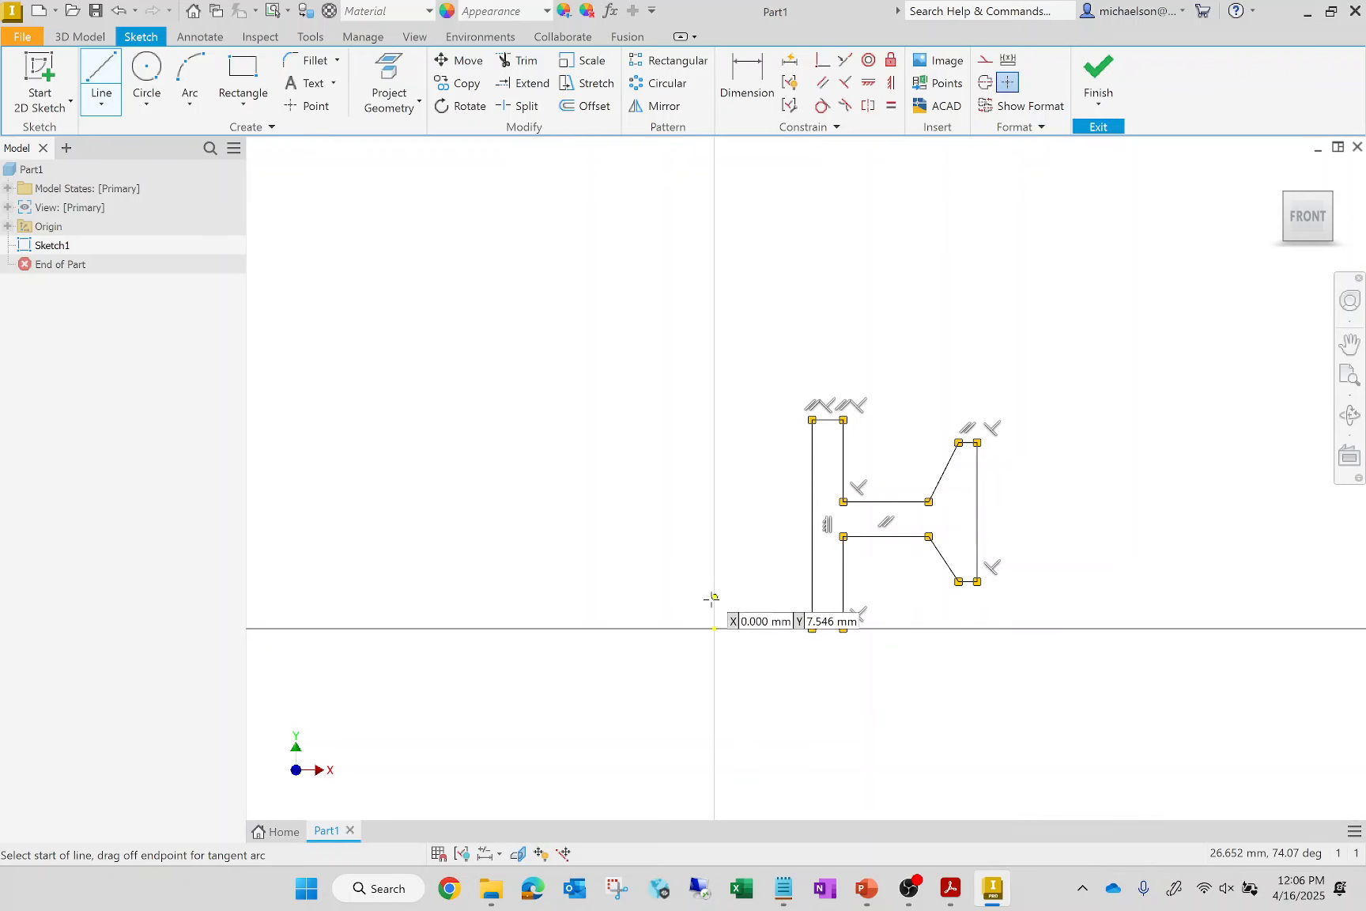
Draw a separate vertical line about 51 mm long from the origin along the Y axis, level with the profile's top
{"action": "left_click", "coordinate": [715, 628]}
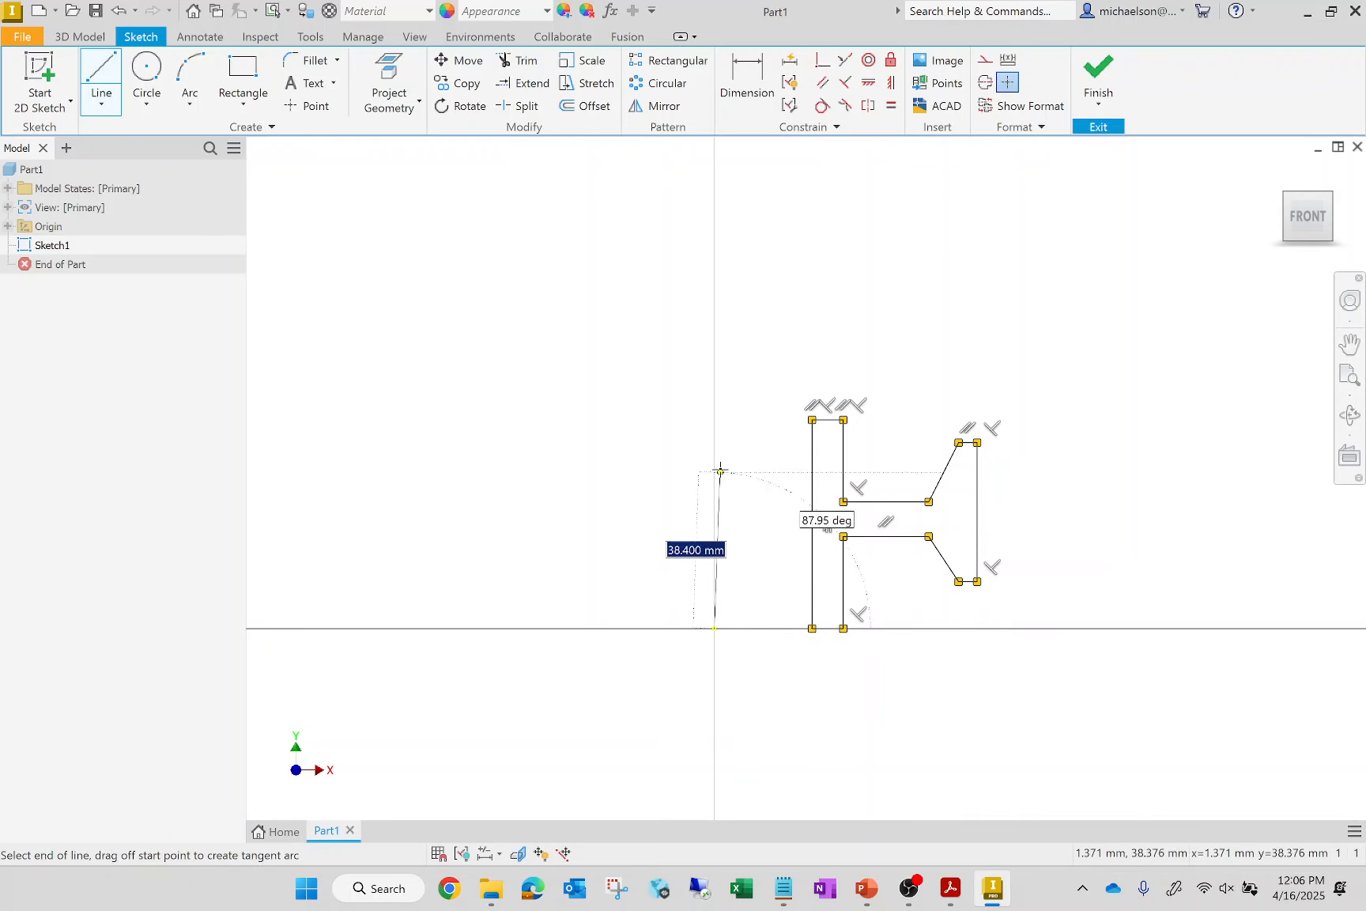
{"action": "left_click", "coordinate": [714, 420]}
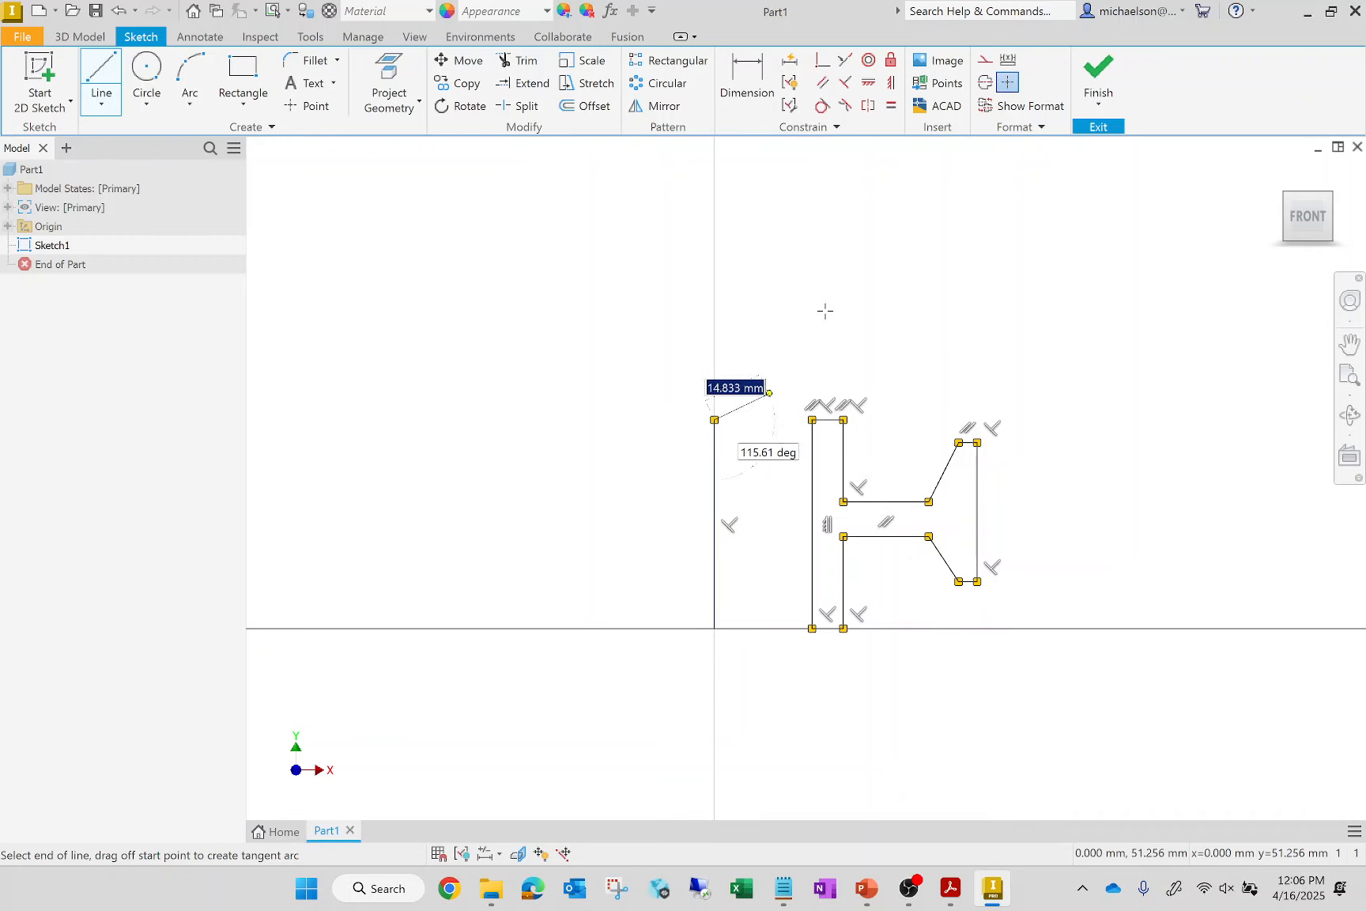
{"action": "key", "text": "Escape"}
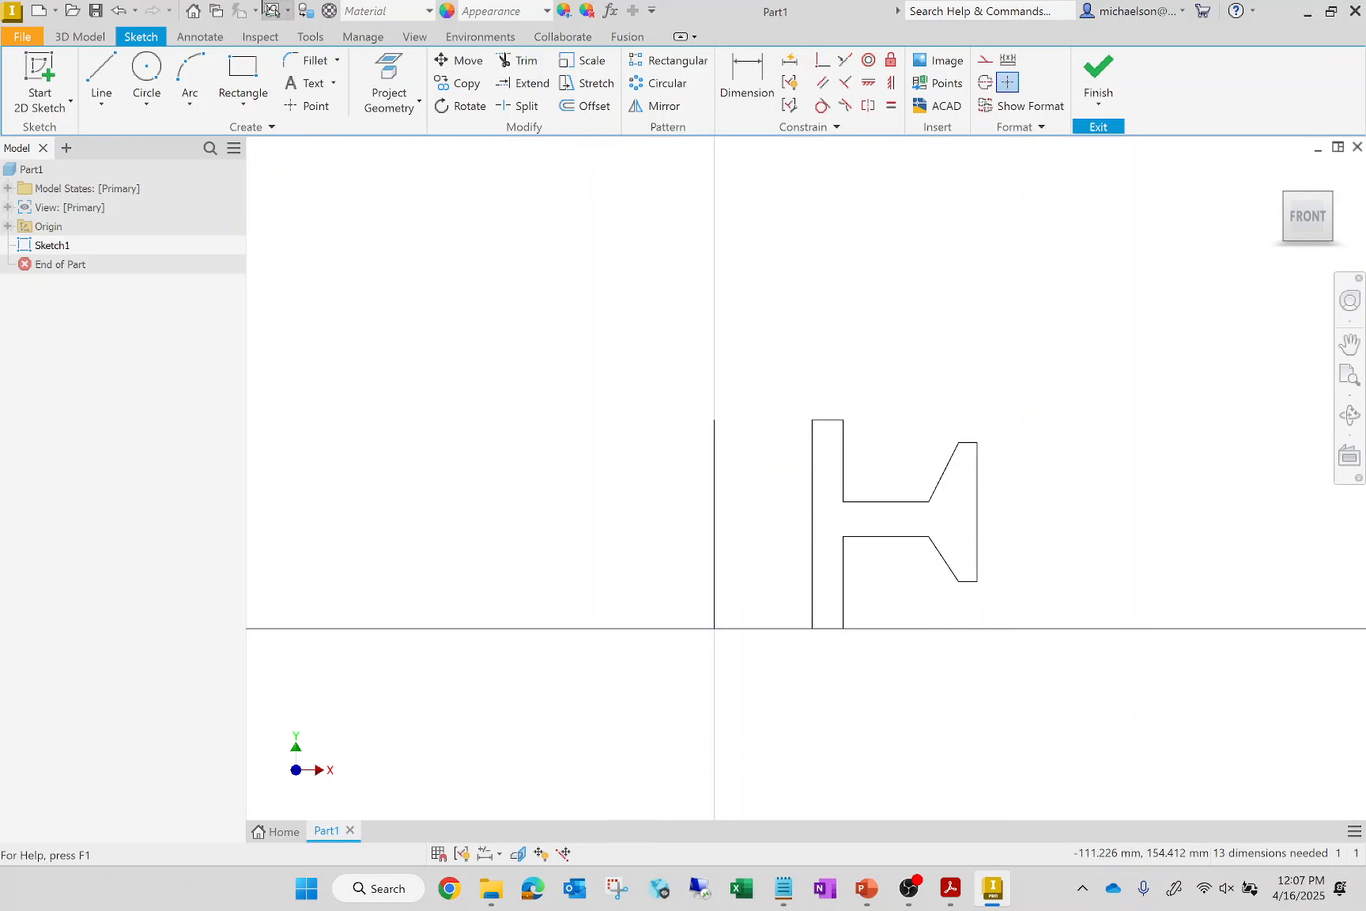
Dimension the vertical line on the Y axis and the profile's tall inner edge to 50 mm each
{"action": "left_click", "coordinate": [750, 84]}
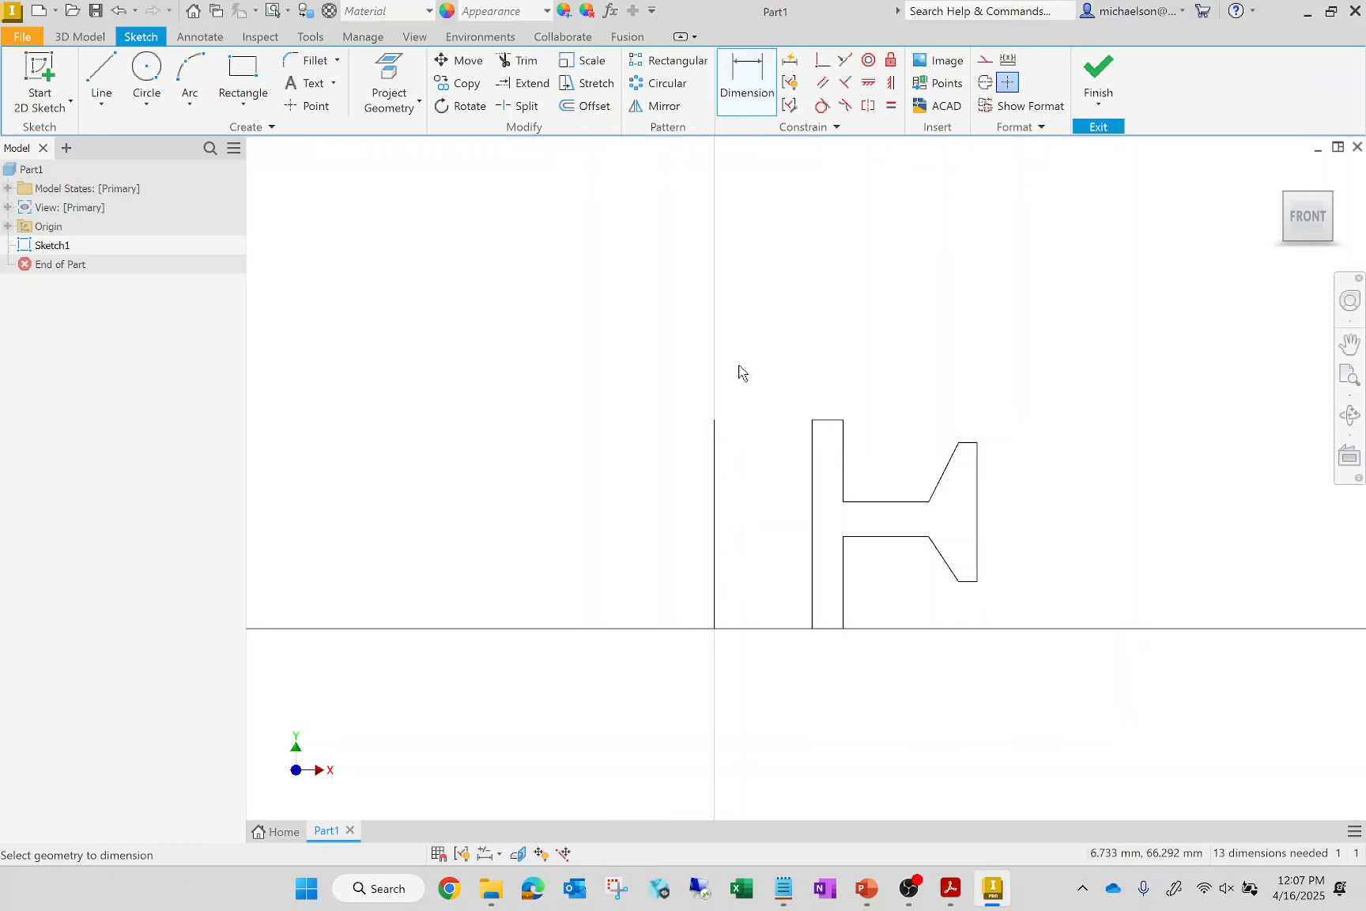
{"action": "left_click", "coordinate": [705, 489]}
{"action": "left_click", "coordinate": [650, 489]}
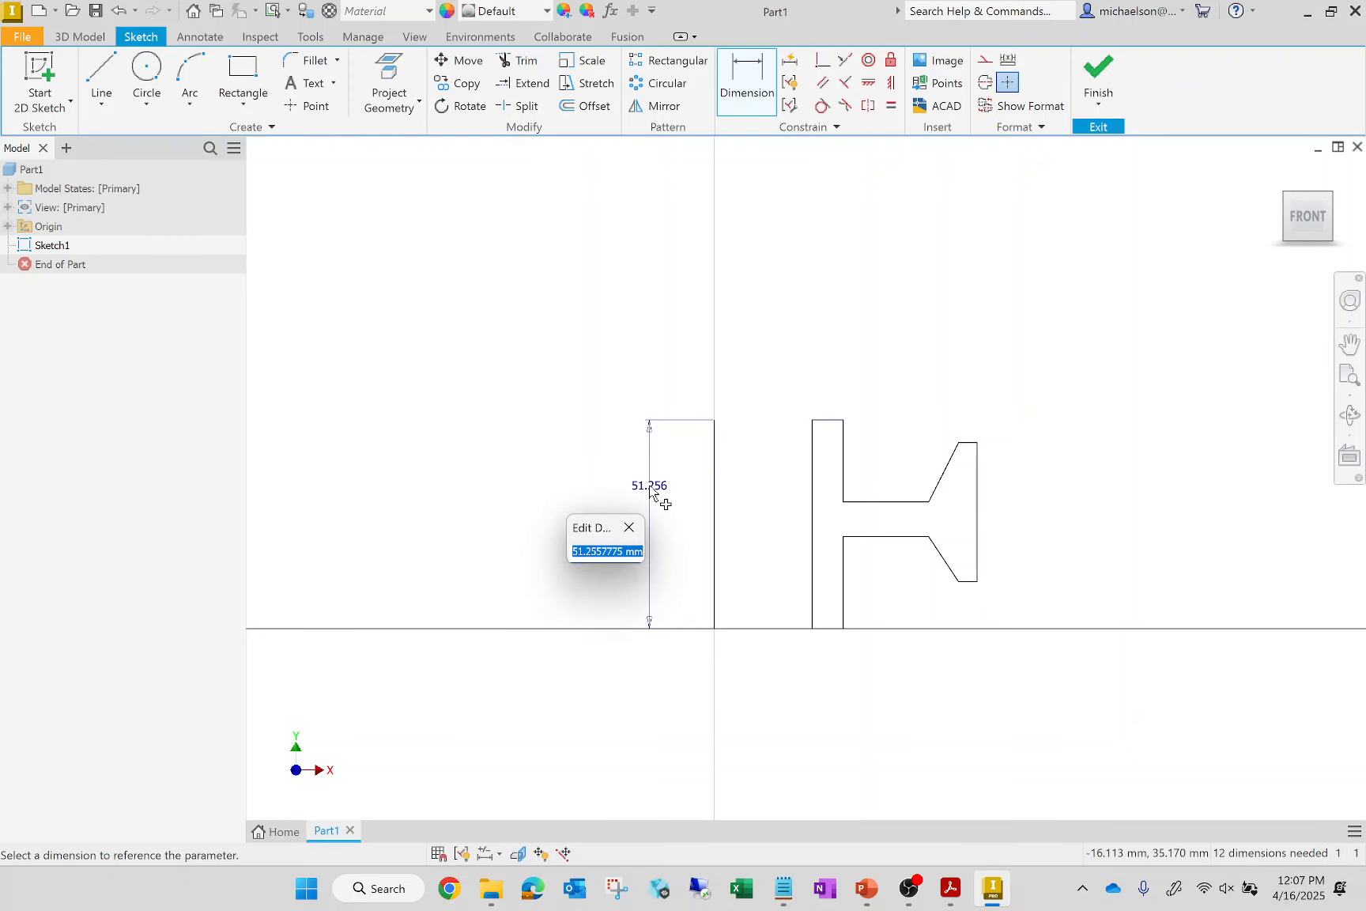
{"action": "type", "text": "50"}
{"action": "key", "text": "Return"}
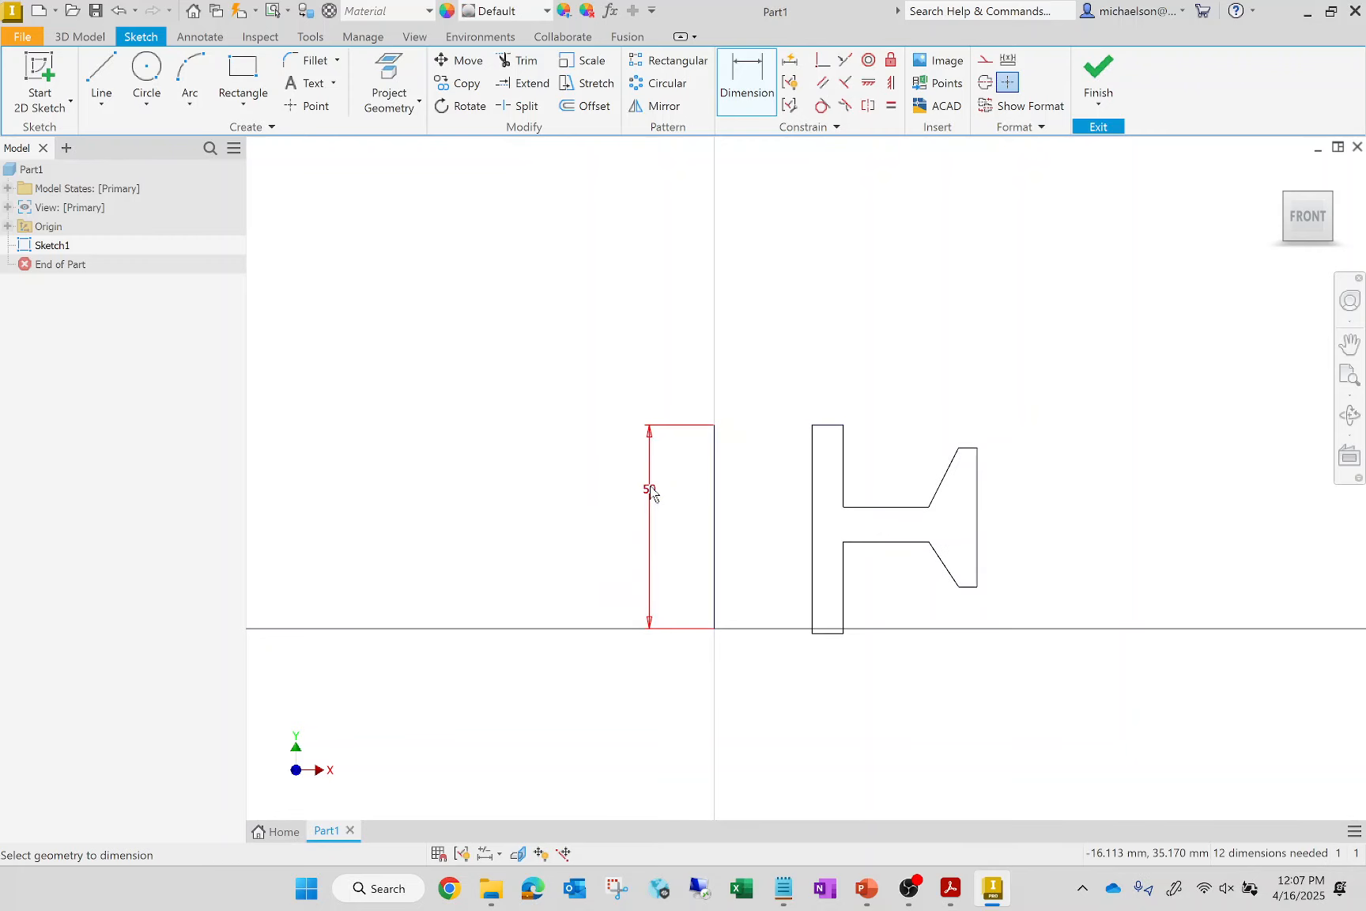
{"action": "left_click", "coordinate": [812, 549]}
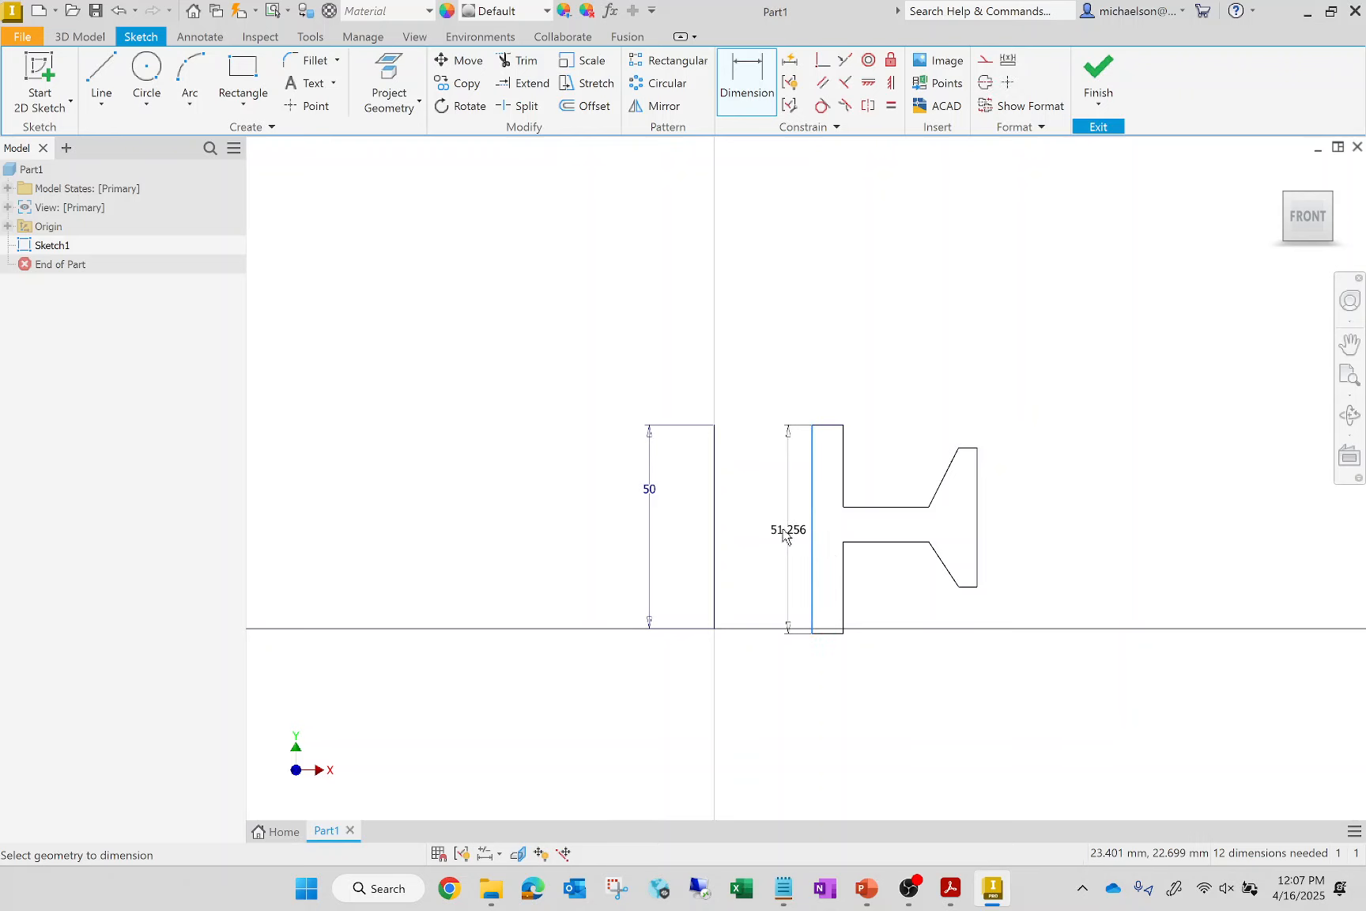
{"action": "left_click", "coordinate": [770, 526]}
{"action": "type", "text": "50"}
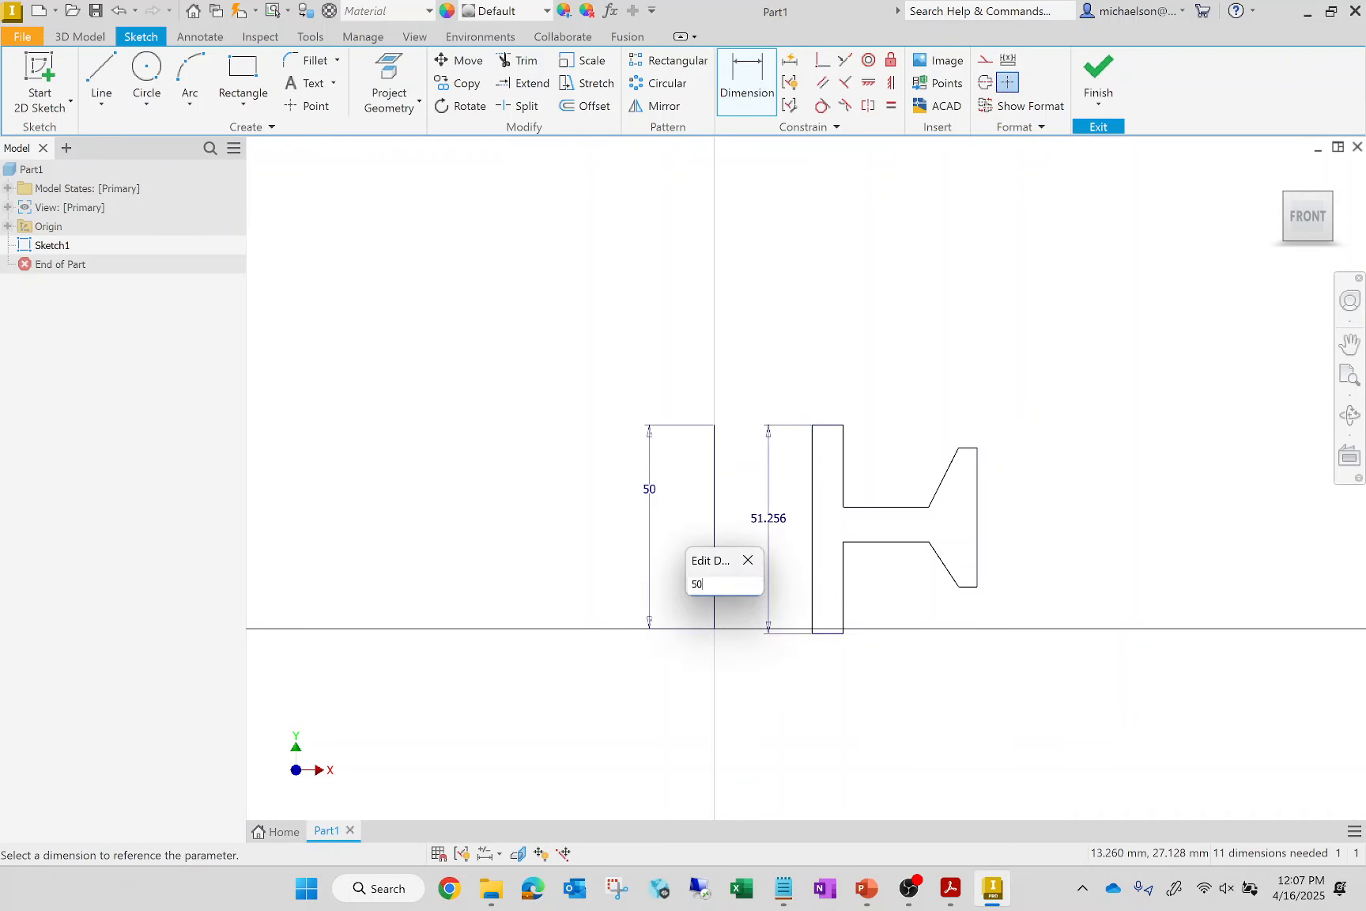
{"action": "key", "text": "Return"}
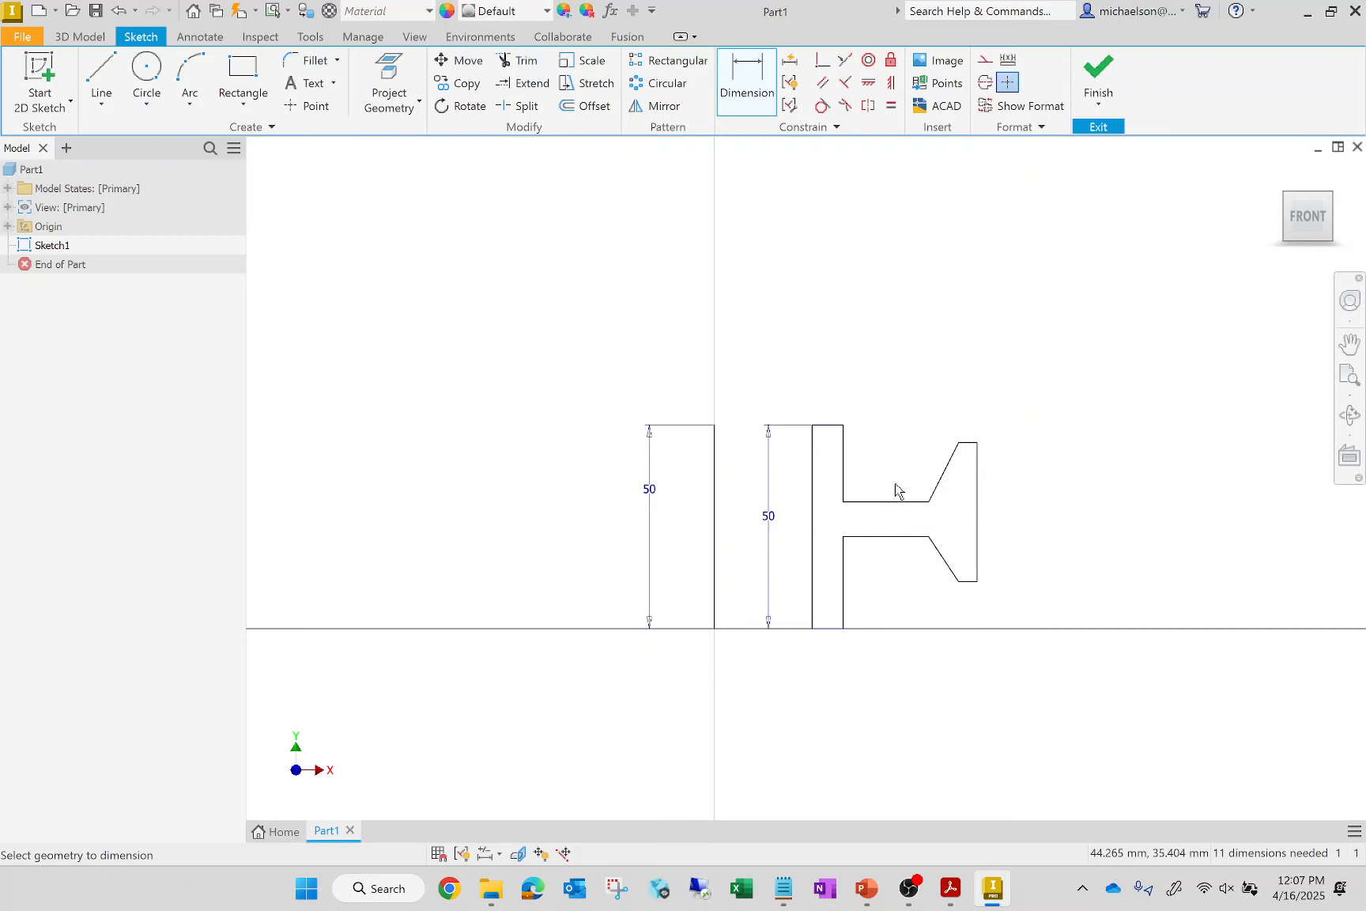
Dimension the vertical edge above the web to 20 mm and the web's thickness to 10 mm
{"action": "left_click", "coordinate": [847, 455]}
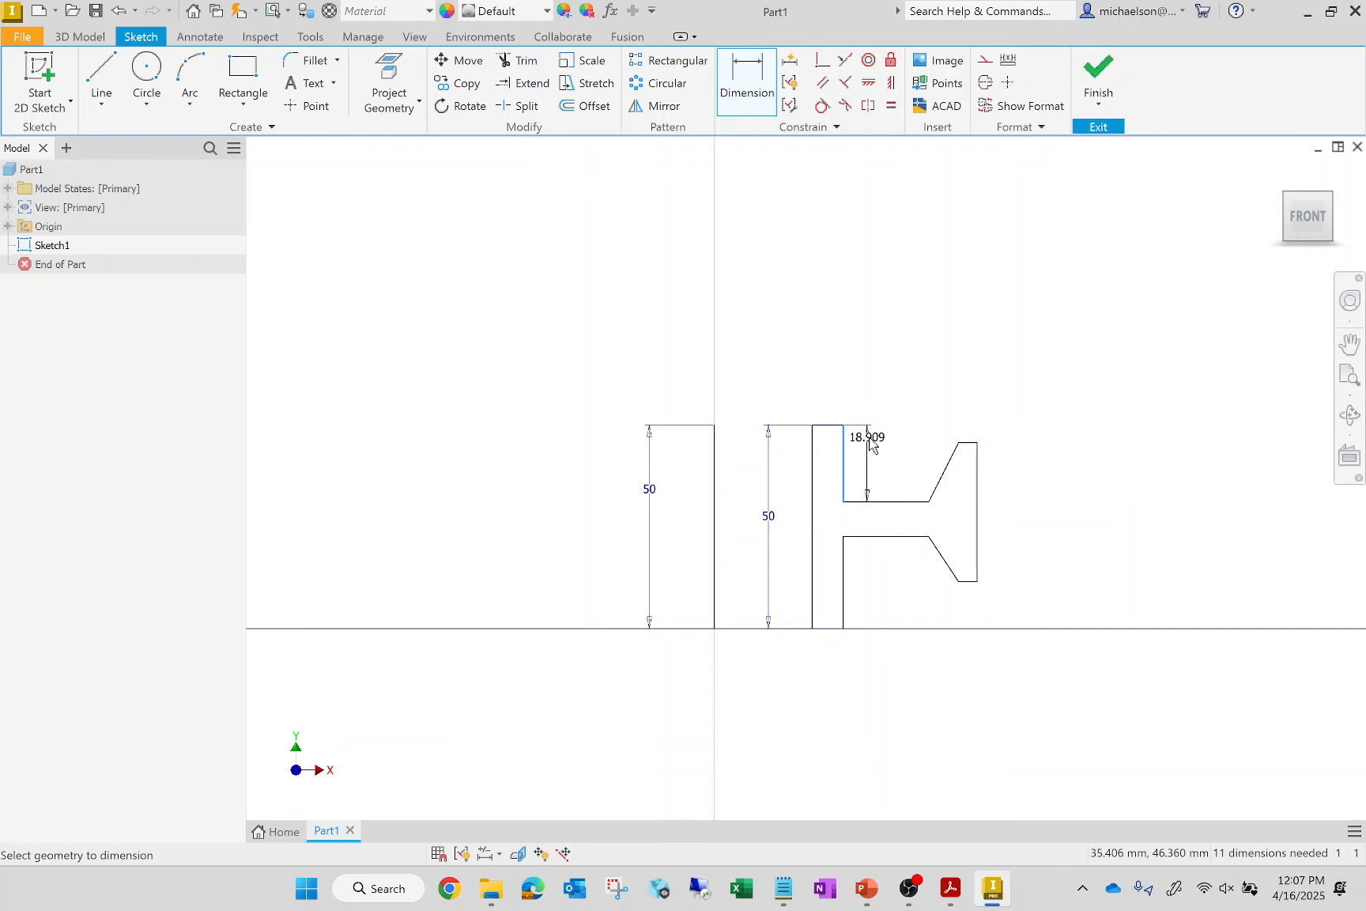
{"action": "left_click", "coordinate": [871, 454]}
{"action": "key", "text": "Return"}
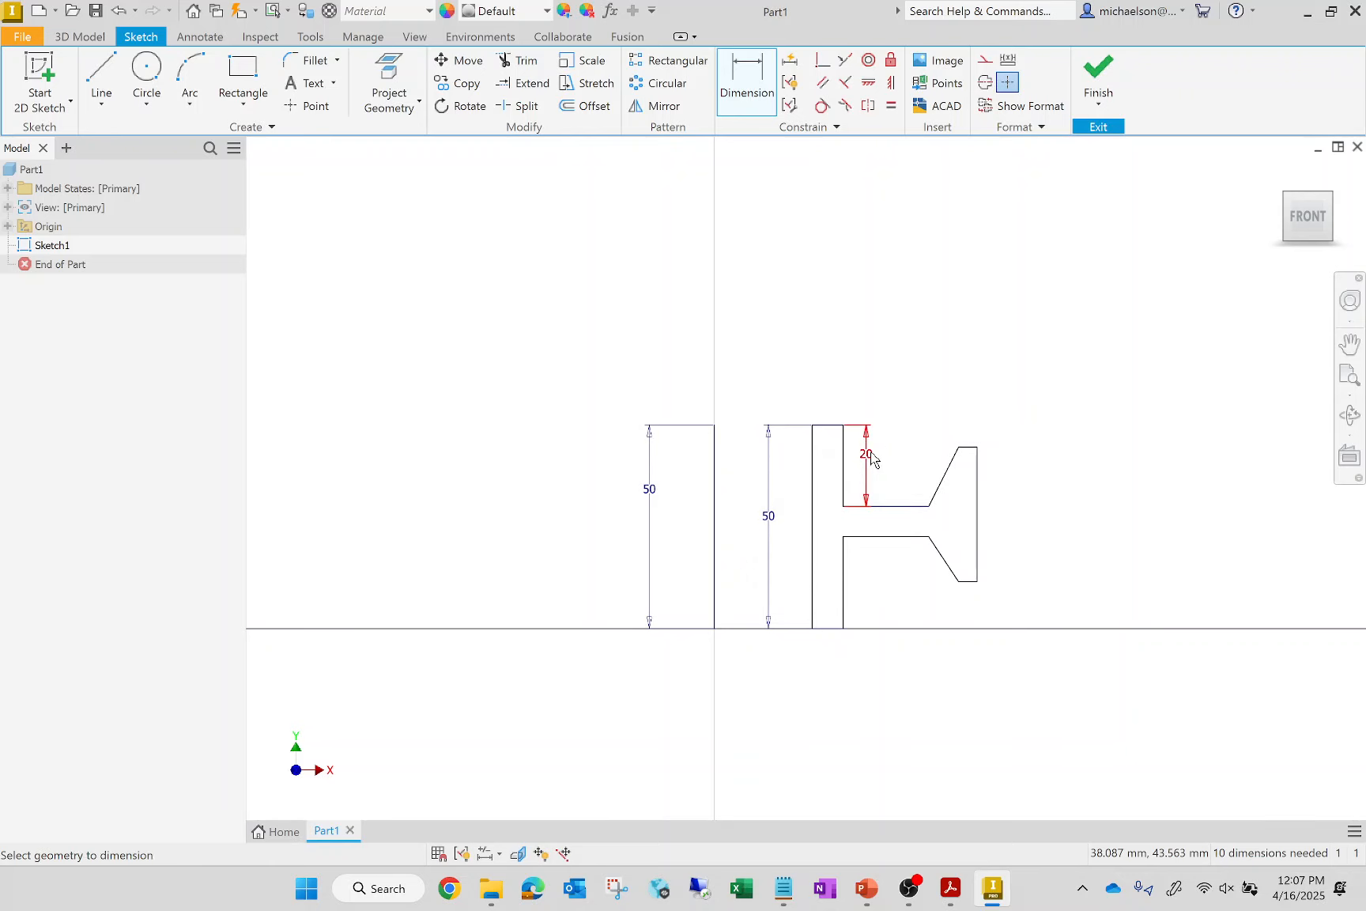
{"action": "left_click", "coordinate": [844, 507]}
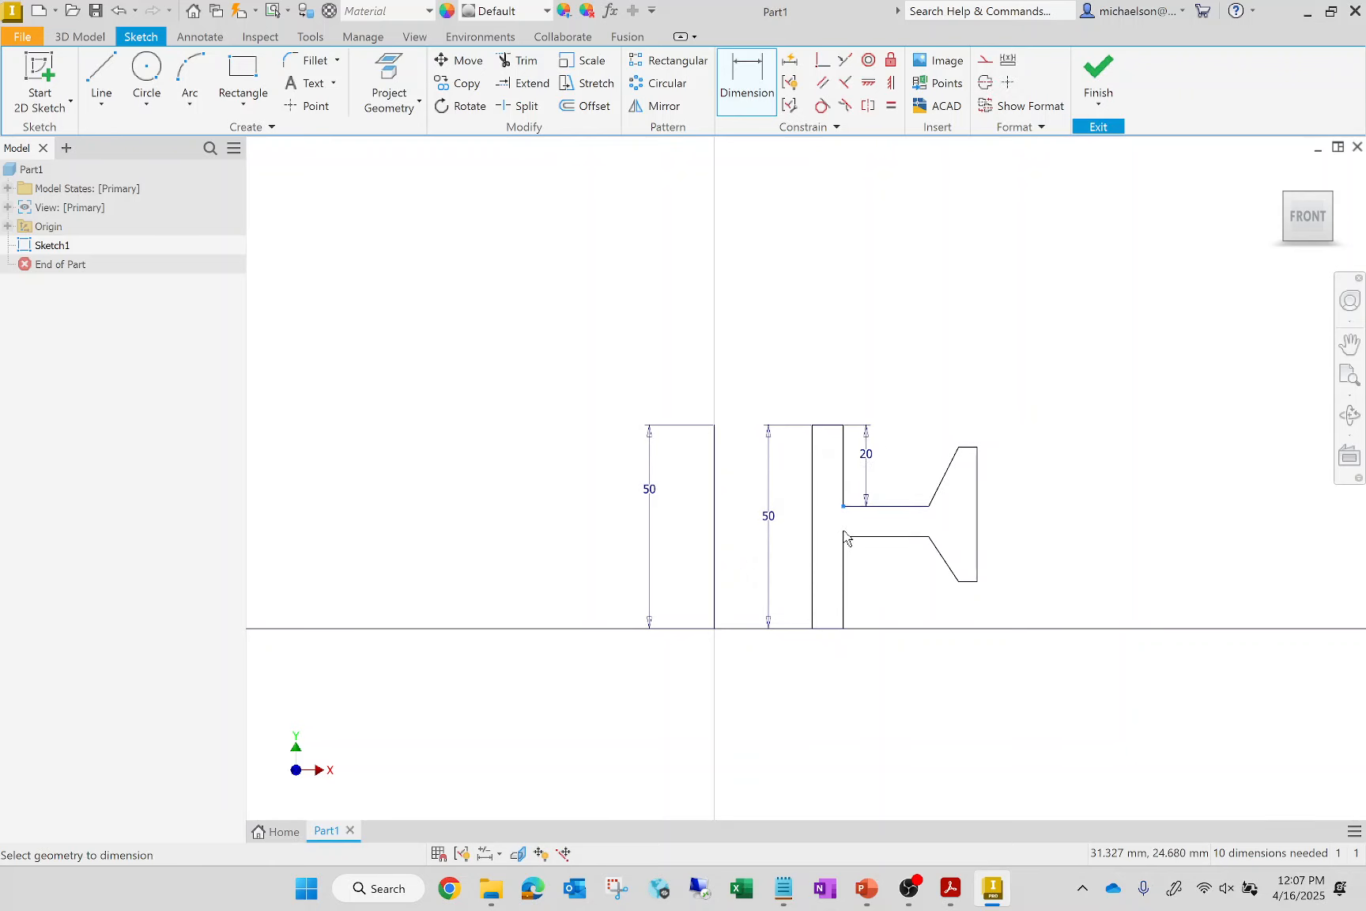
{"action": "left_click", "coordinate": [846, 537]}
{"action": "left_click", "coordinate": [871, 528]}
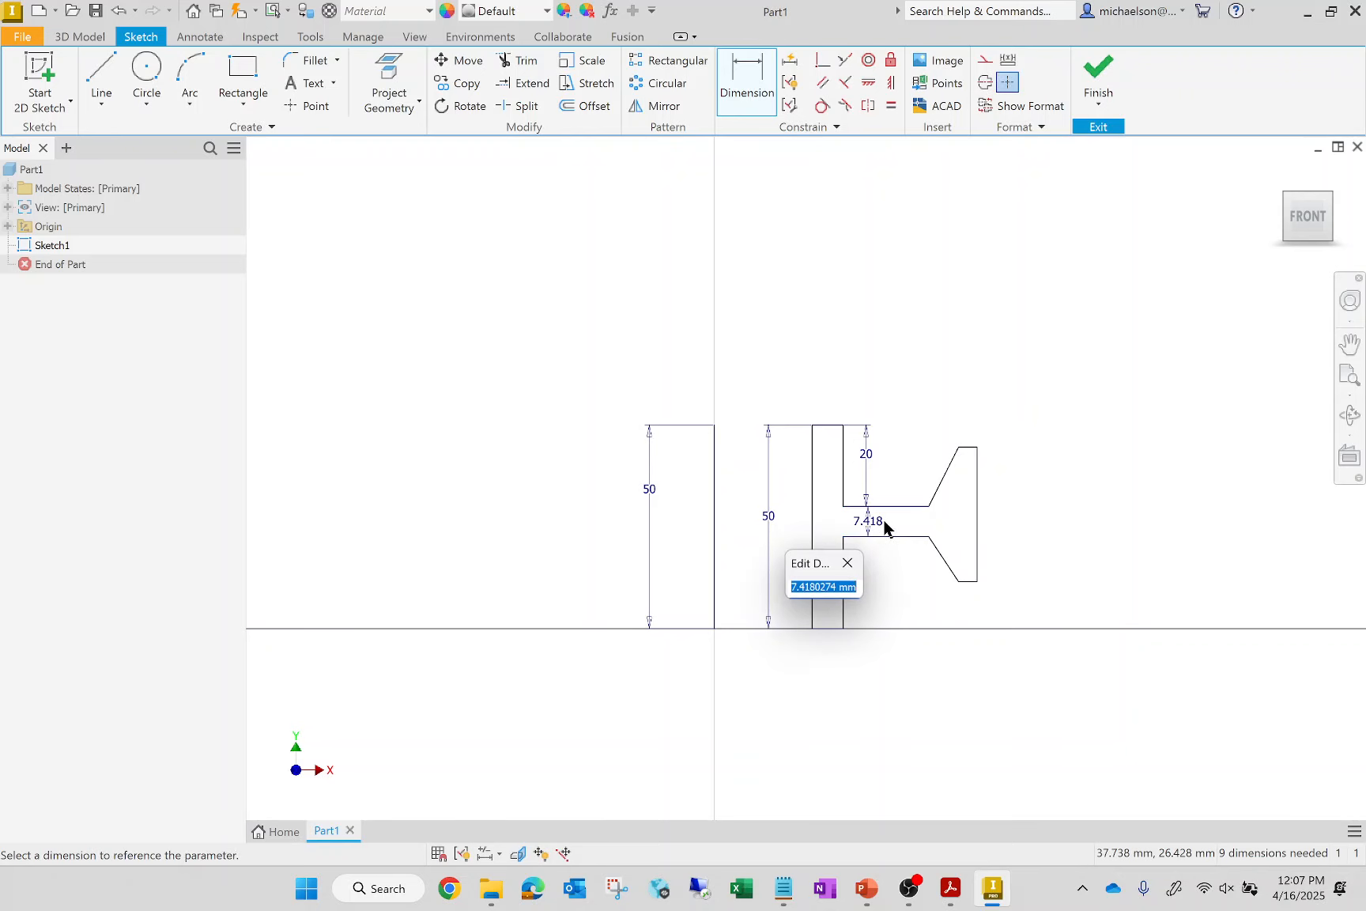
{"action": "type", "text": "10"}
{"action": "key", "text": "Return"}
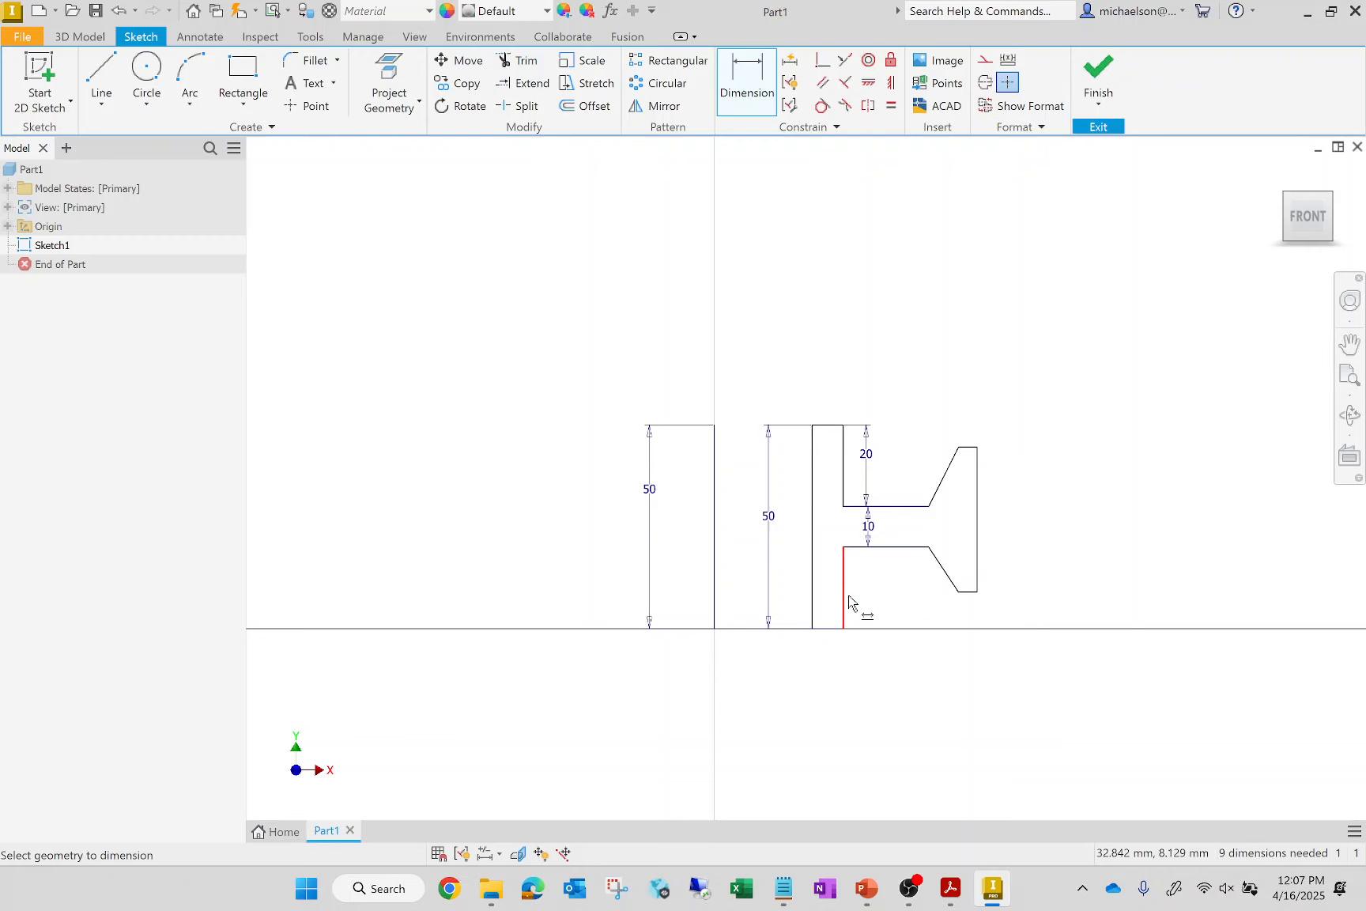
Dimension the width of the profile's short top edge on the inner wall to 6 mm
{"action": "left_click", "coordinate": [820, 434]}
{"action": "left_click", "coordinate": [891, 390]}
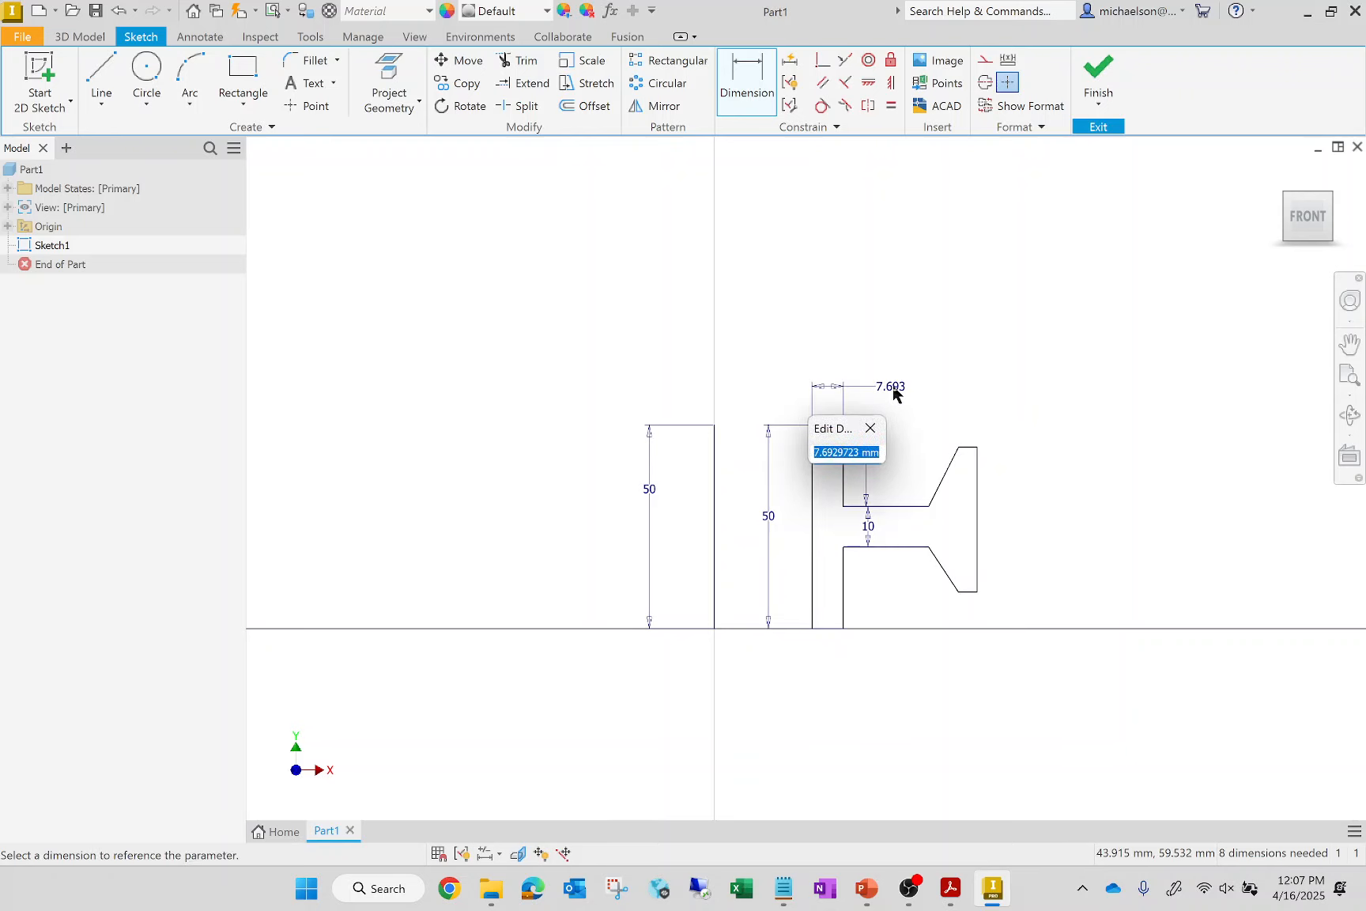
{"action": "type", "text": "6"}
{"action": "key", "text": "Return"}
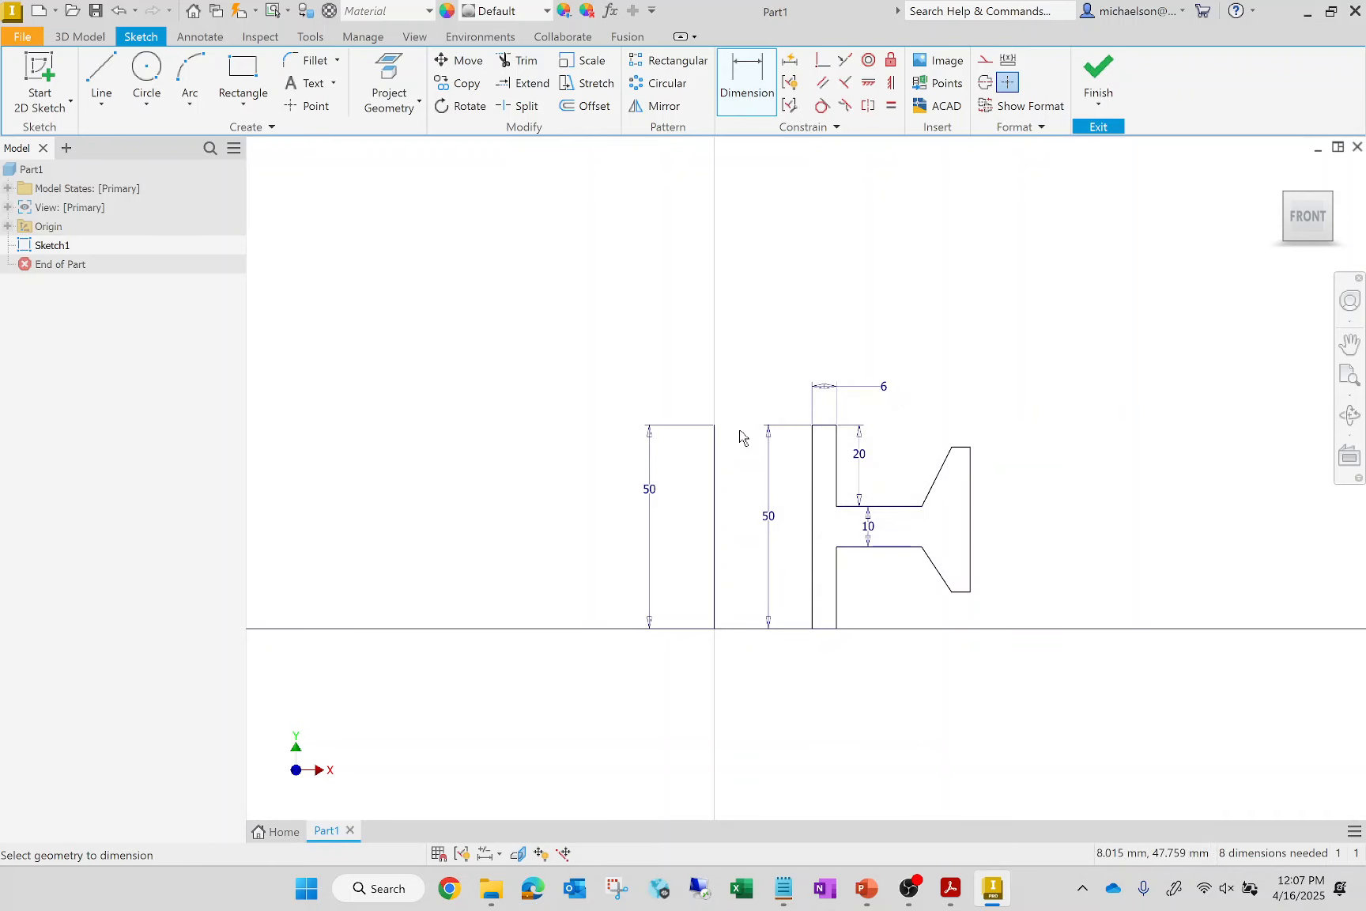
Set the distance between the axis line and the profile's inner edge to 12 mm, and reposition both 50 mm dimensions for clear spacing
{"action": "left_click", "coordinate": [716, 427]}
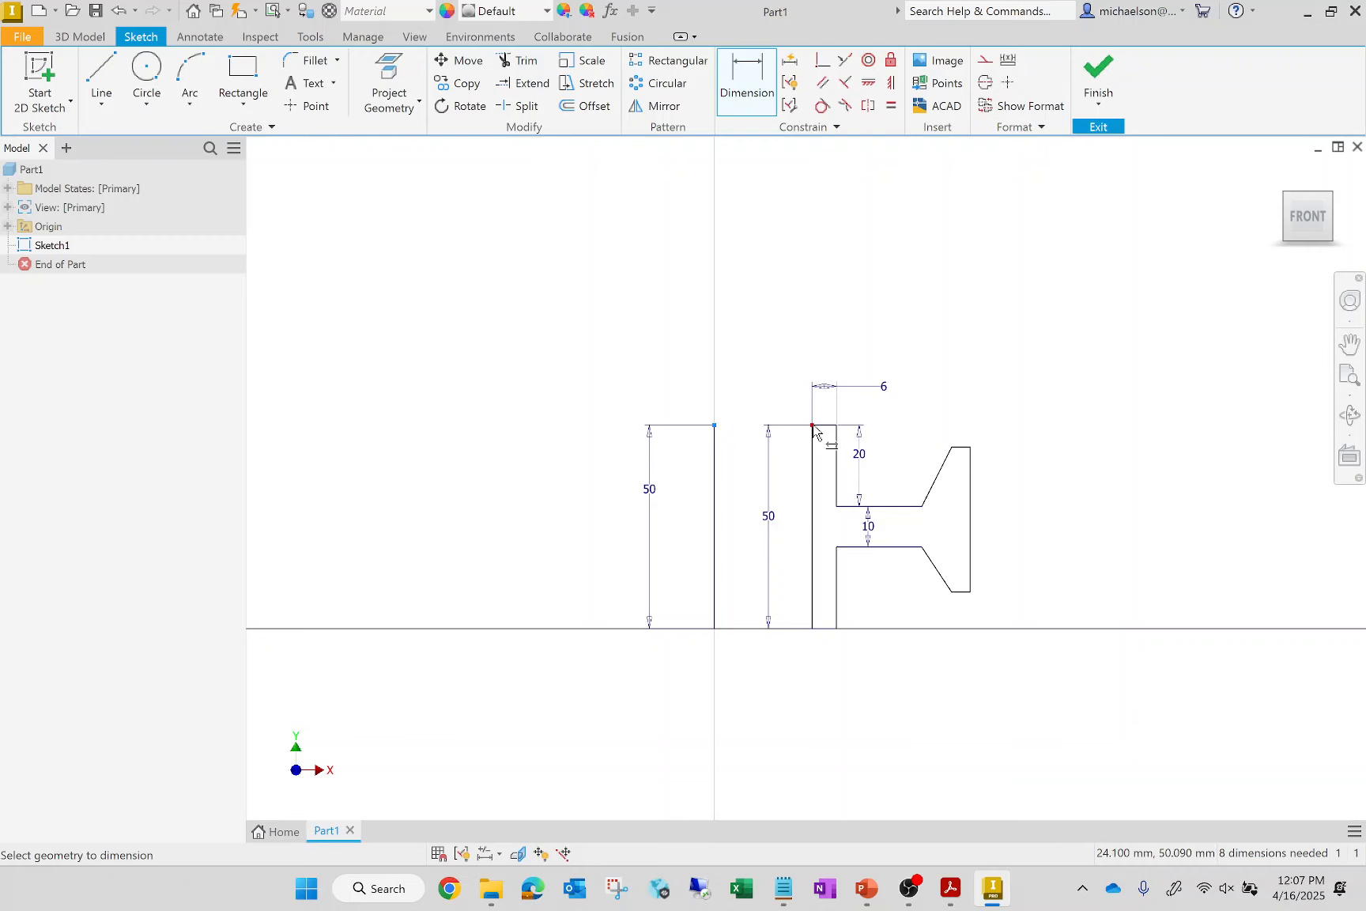
{"action": "left_click", "coordinate": [813, 426]}
{"action": "left_click", "coordinate": [607, 391]}
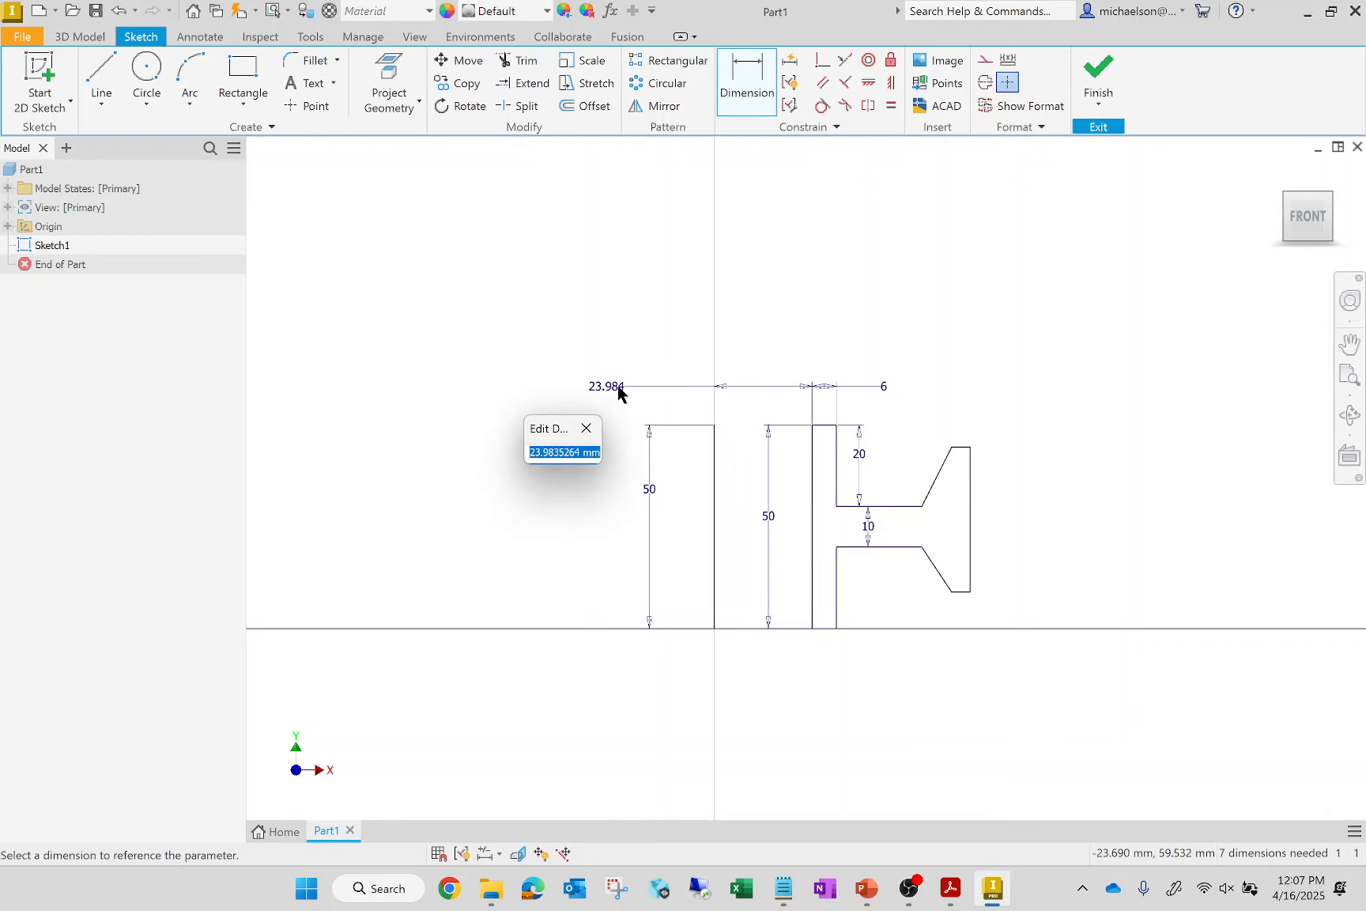
{"action": "type", "text": "12"}
{"action": "key", "text": "Return"}
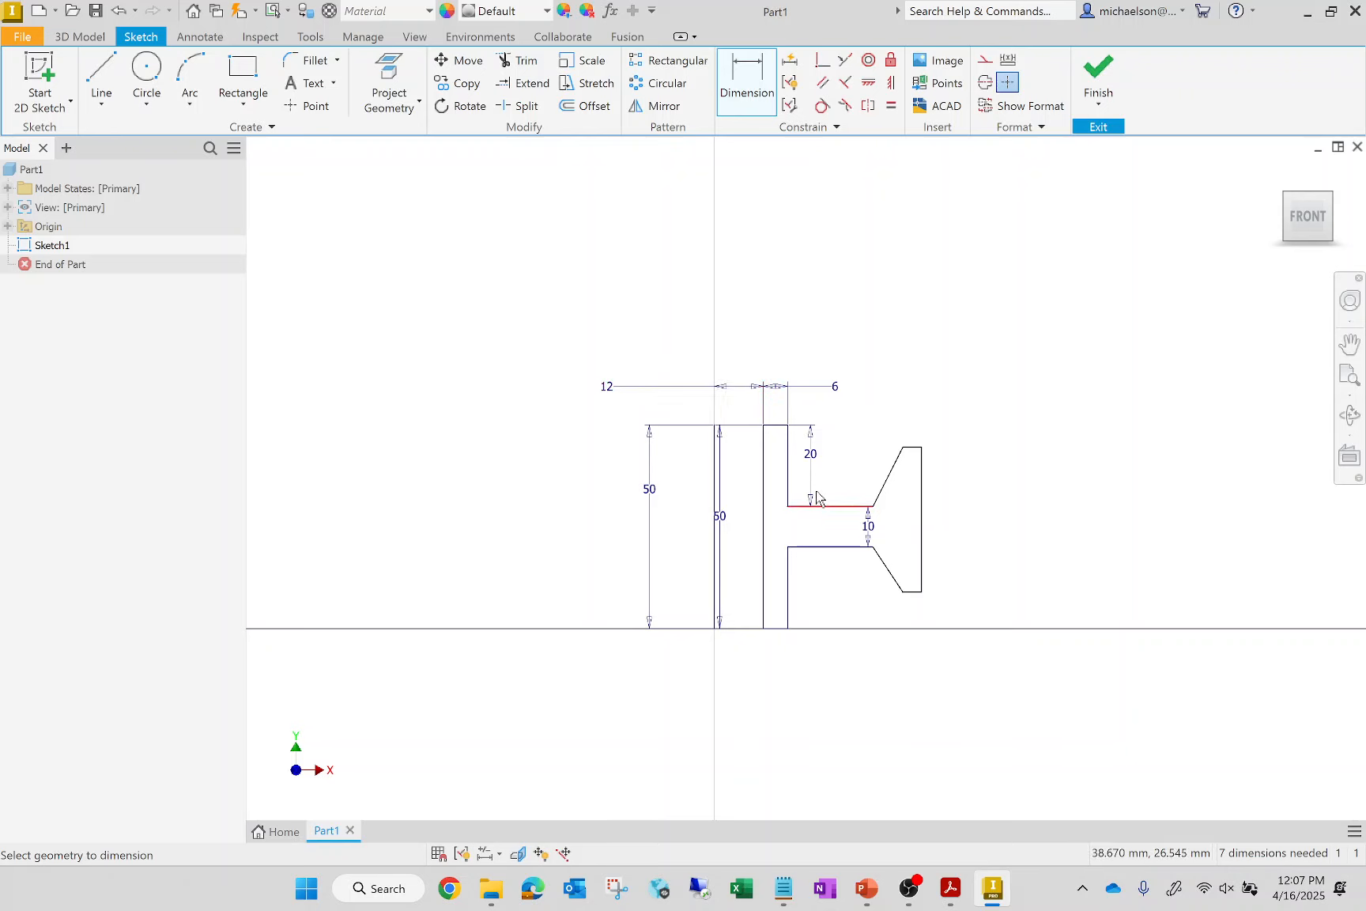
{"action": "key", "text": "Escape"}
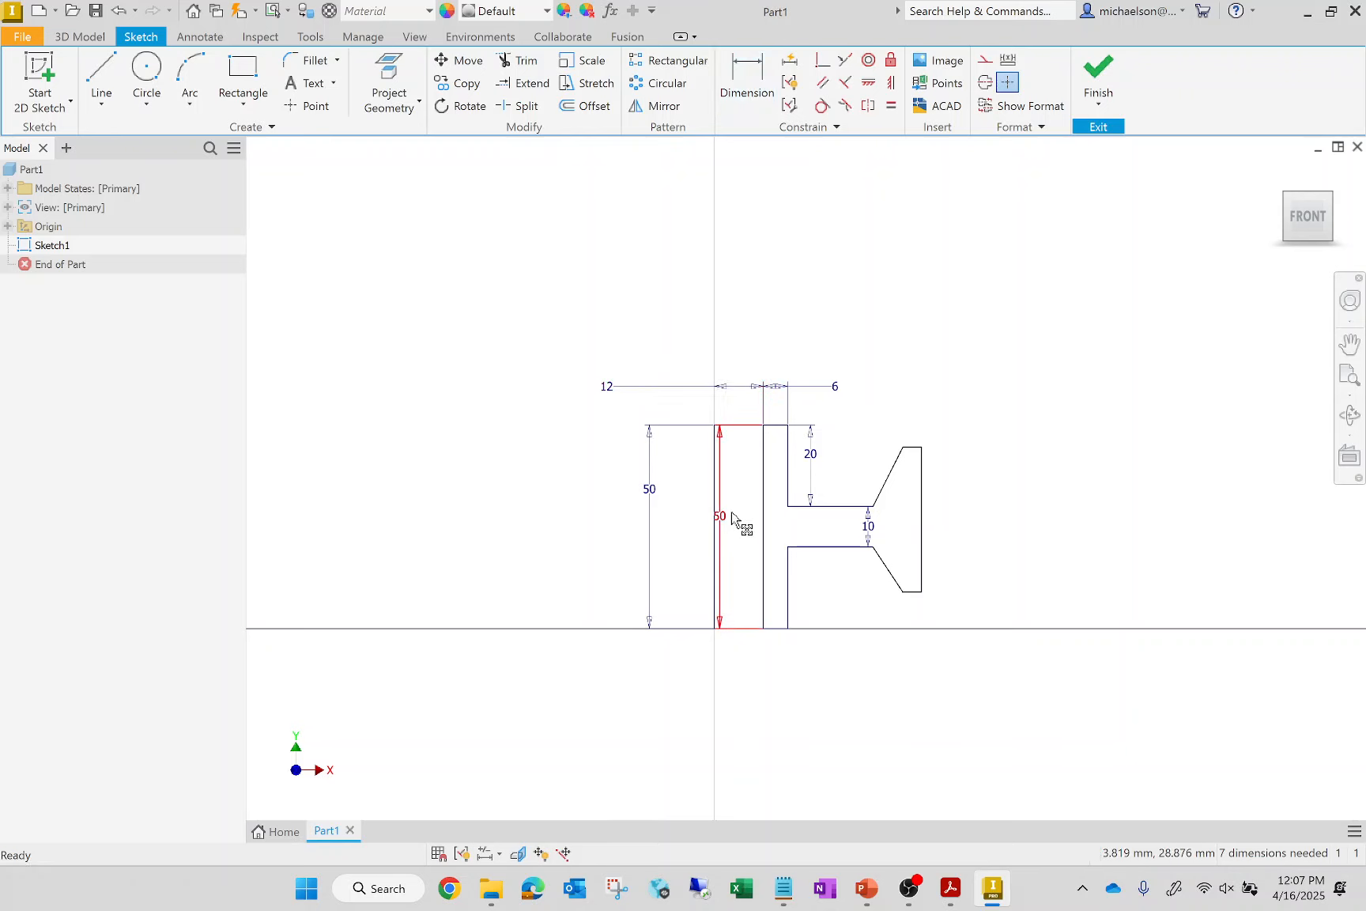
{"action": "left_click_drag", "start_coordinate": [720, 516], "coordinate": [734, 517]}
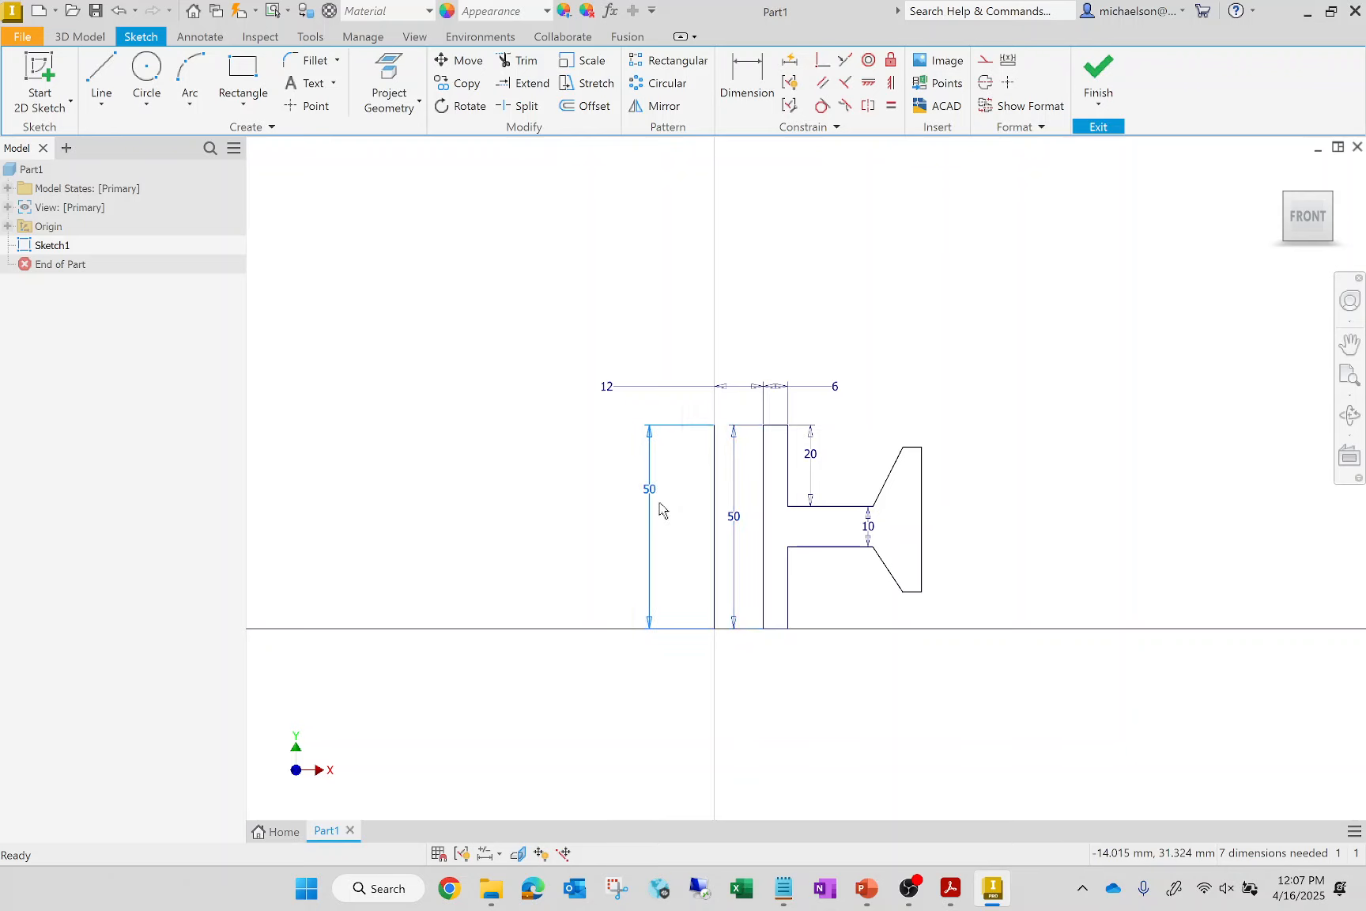
{"action": "left_click_drag", "start_coordinate": [648, 489], "coordinate": [679, 519]}
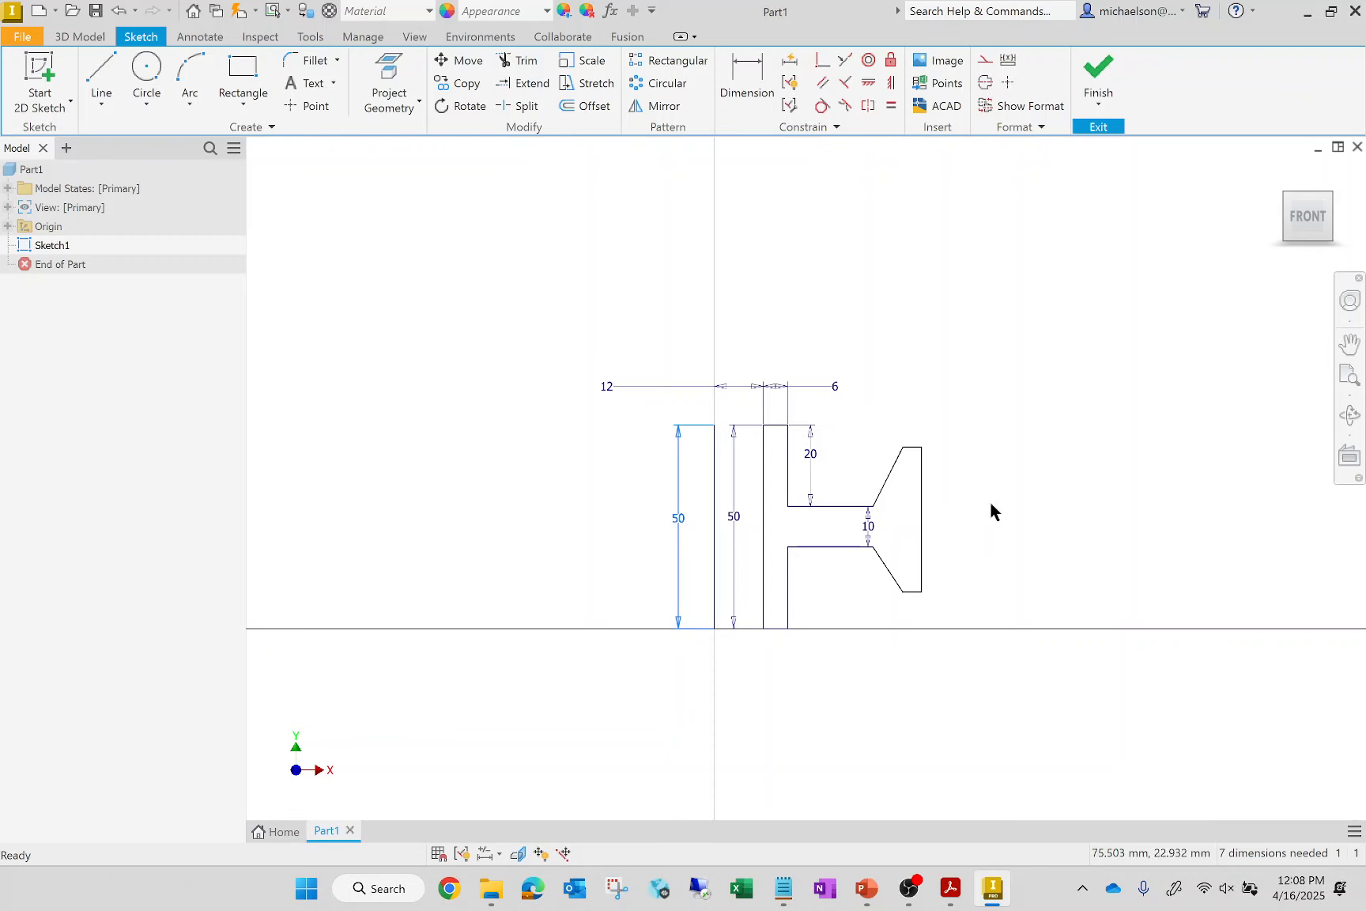
Dimension the vertical heights of the outer flange's upper and lower slanted edges to 14 mm each
{"action": "left_click", "coordinate": [746, 79]}
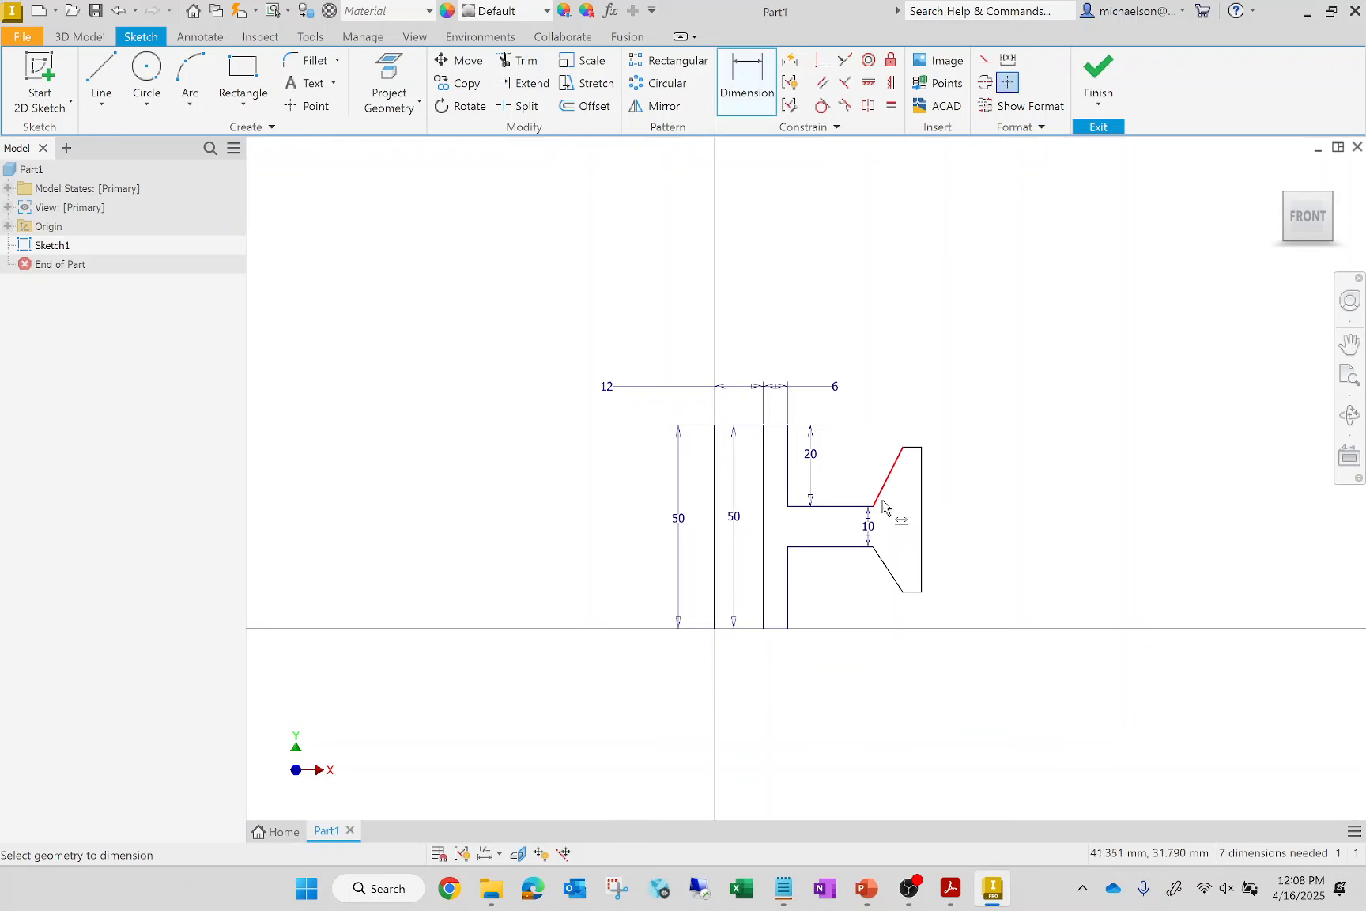
{"action": "left_click", "coordinate": [892, 452]}
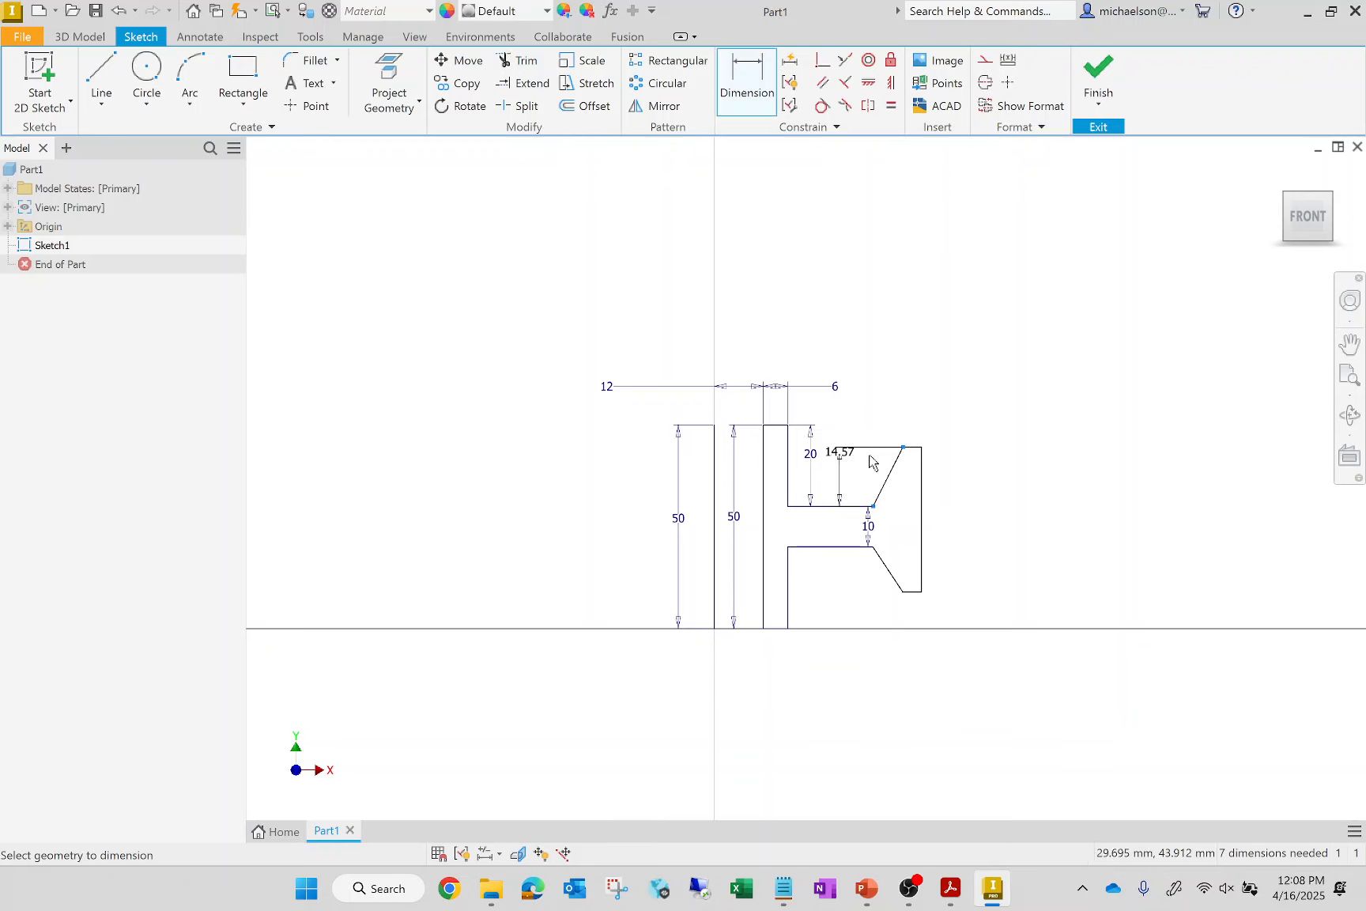
{"action": "left_click", "coordinate": [854, 472]}
{"action": "type", "text": "14"}
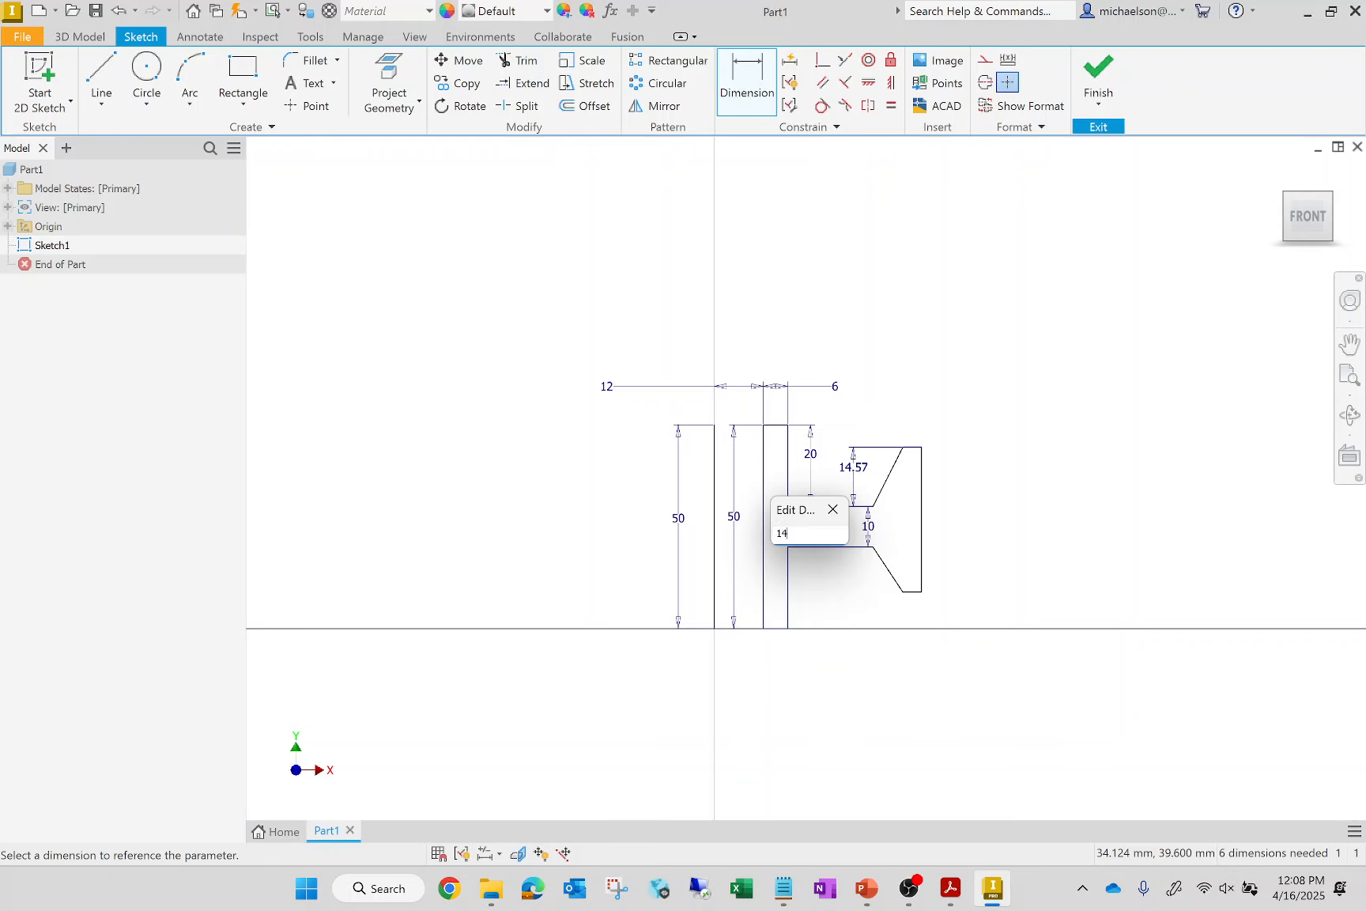
{"action": "key", "text": "Return"}
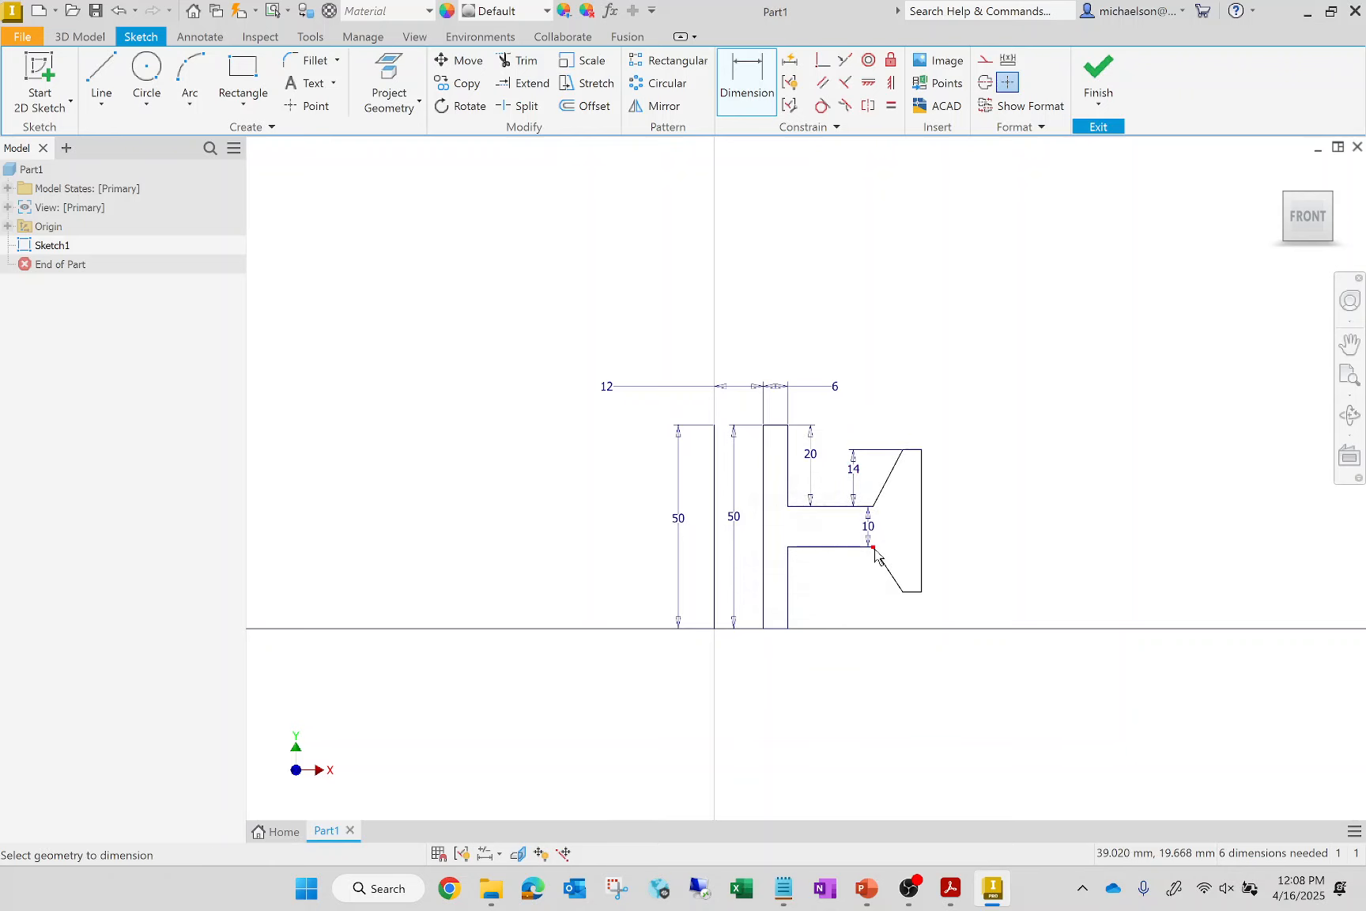
{"action": "left_click", "coordinate": [902, 593]}
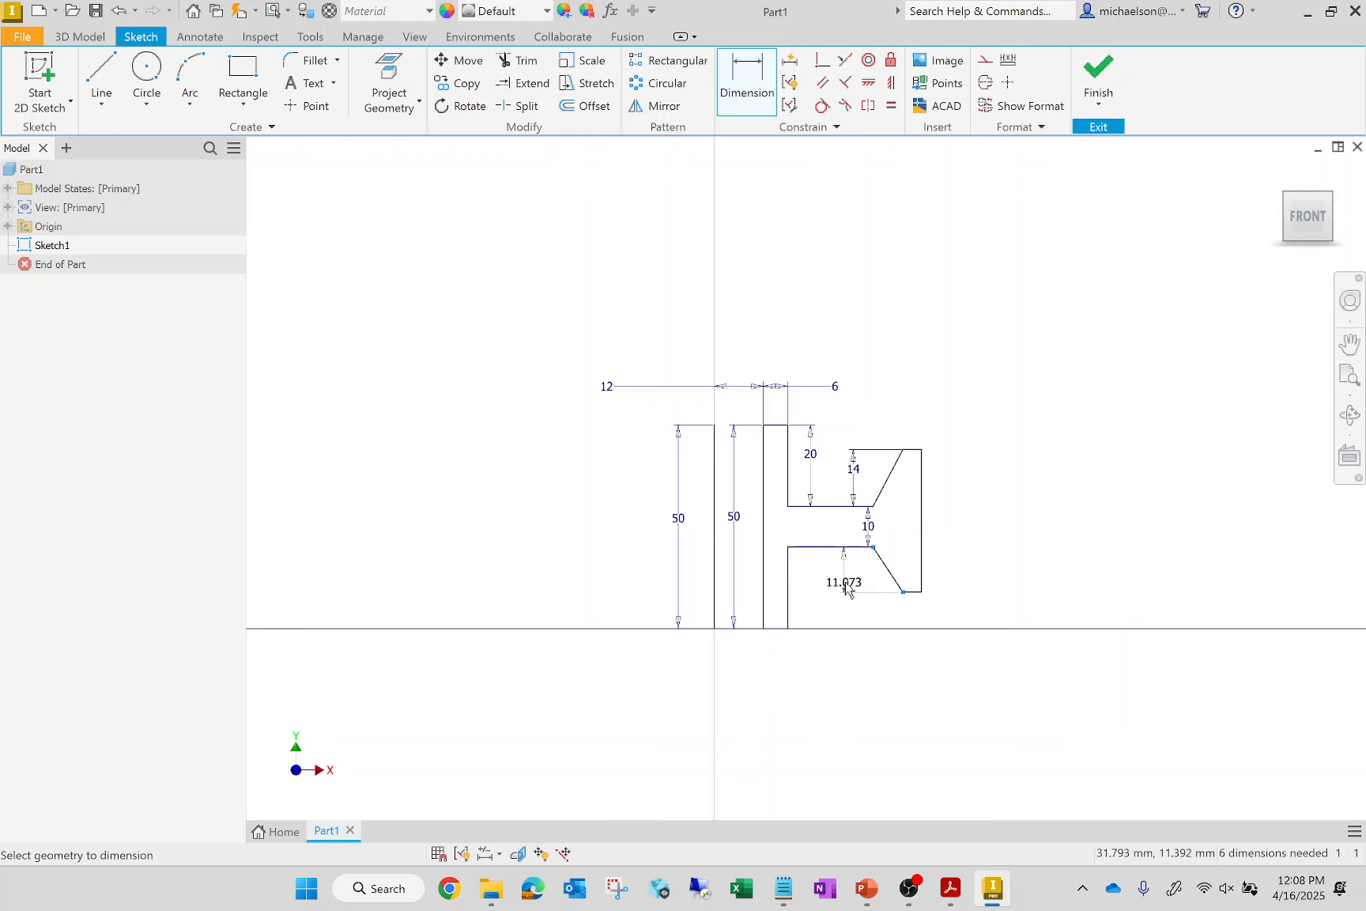
{"action": "left_click", "coordinate": [845, 577]}
{"action": "type", "text": "14"}
{"action": "key", "text": "Return"}
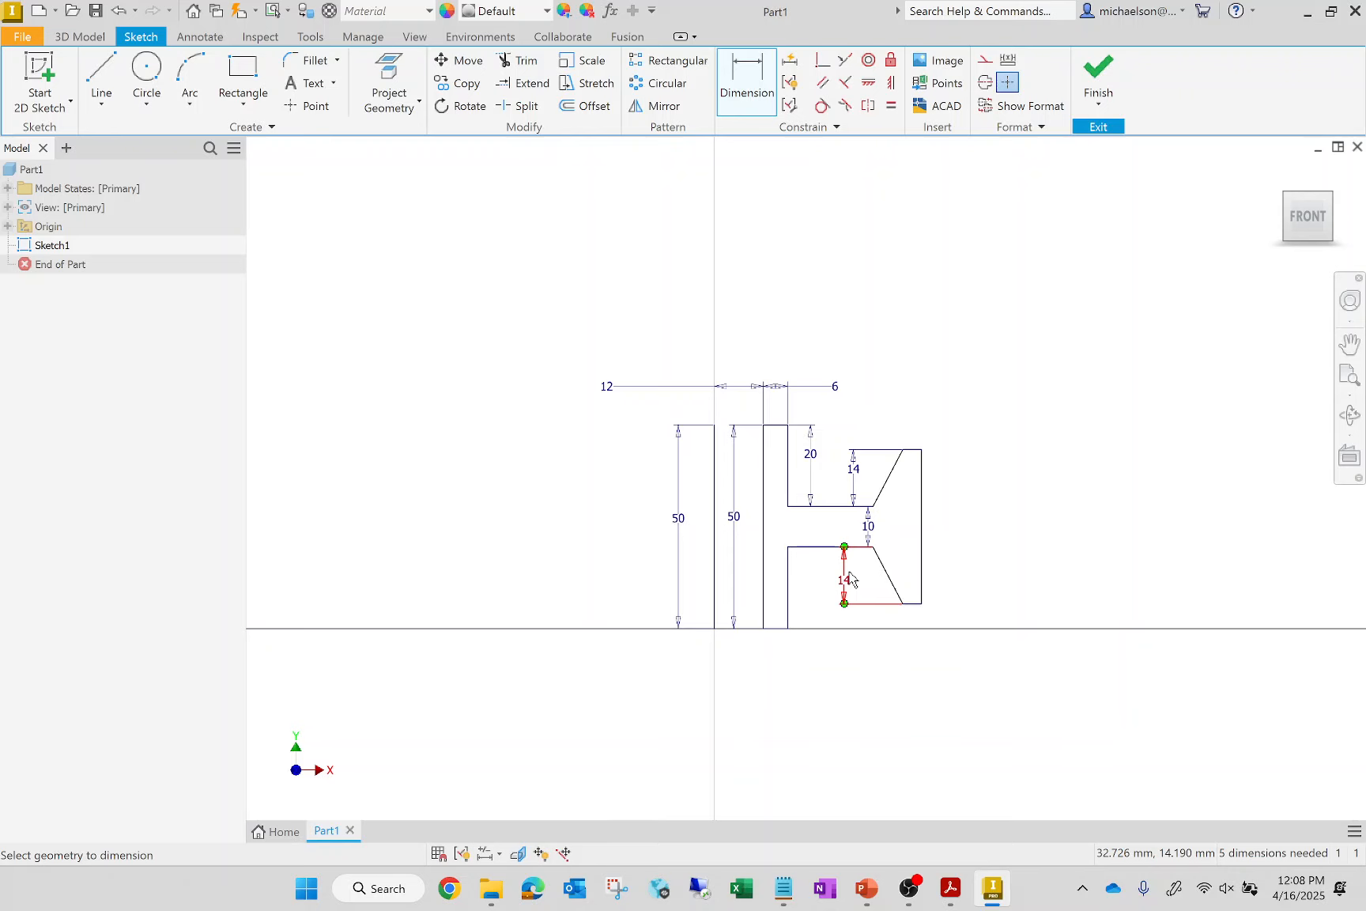
{"action": "left_click", "coordinate": [922, 506]}
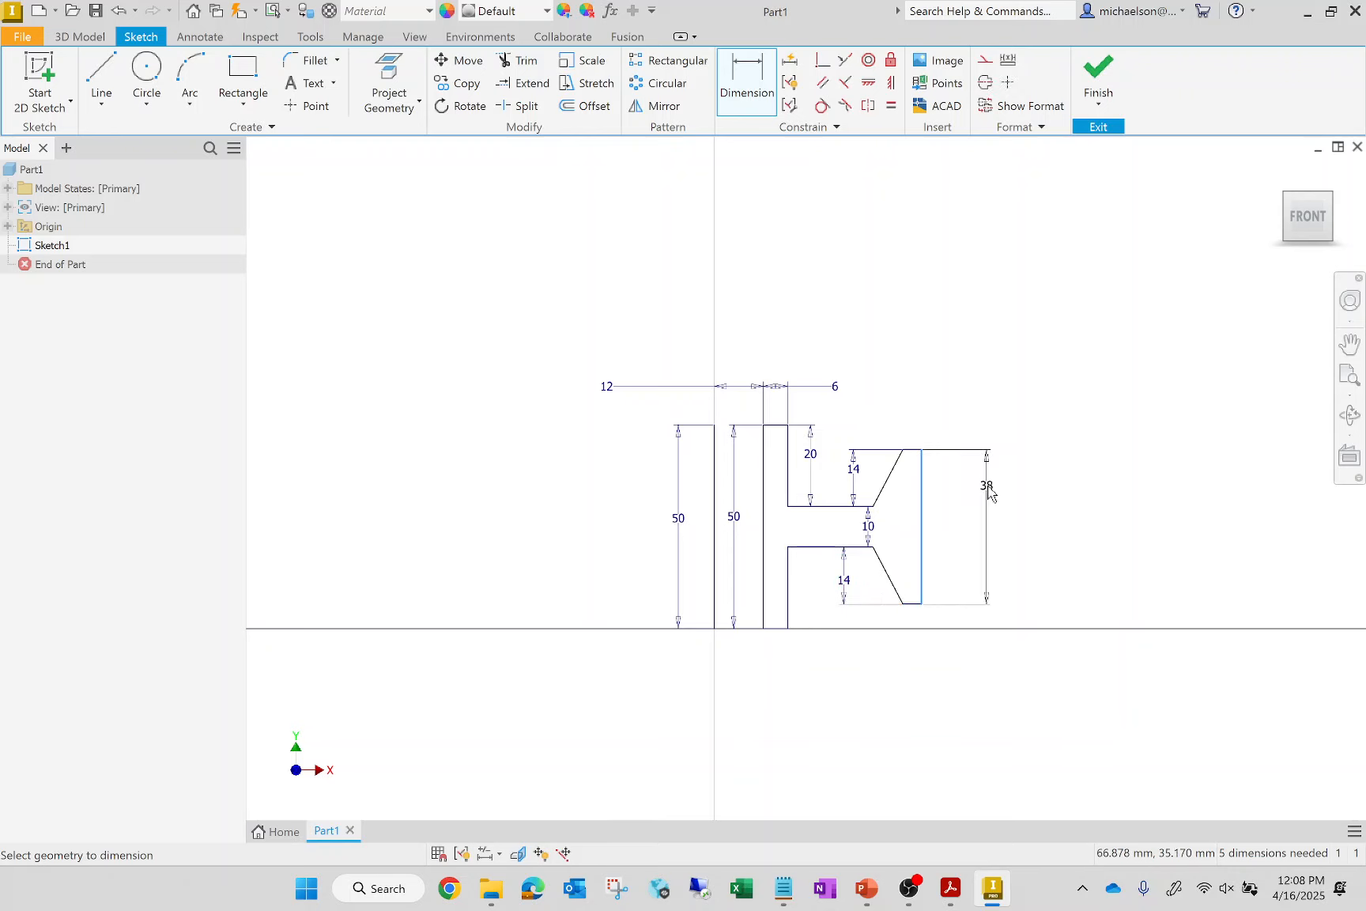
{"action": "key", "text": "Escape"}
{"action": "key", "text": "Escape"}
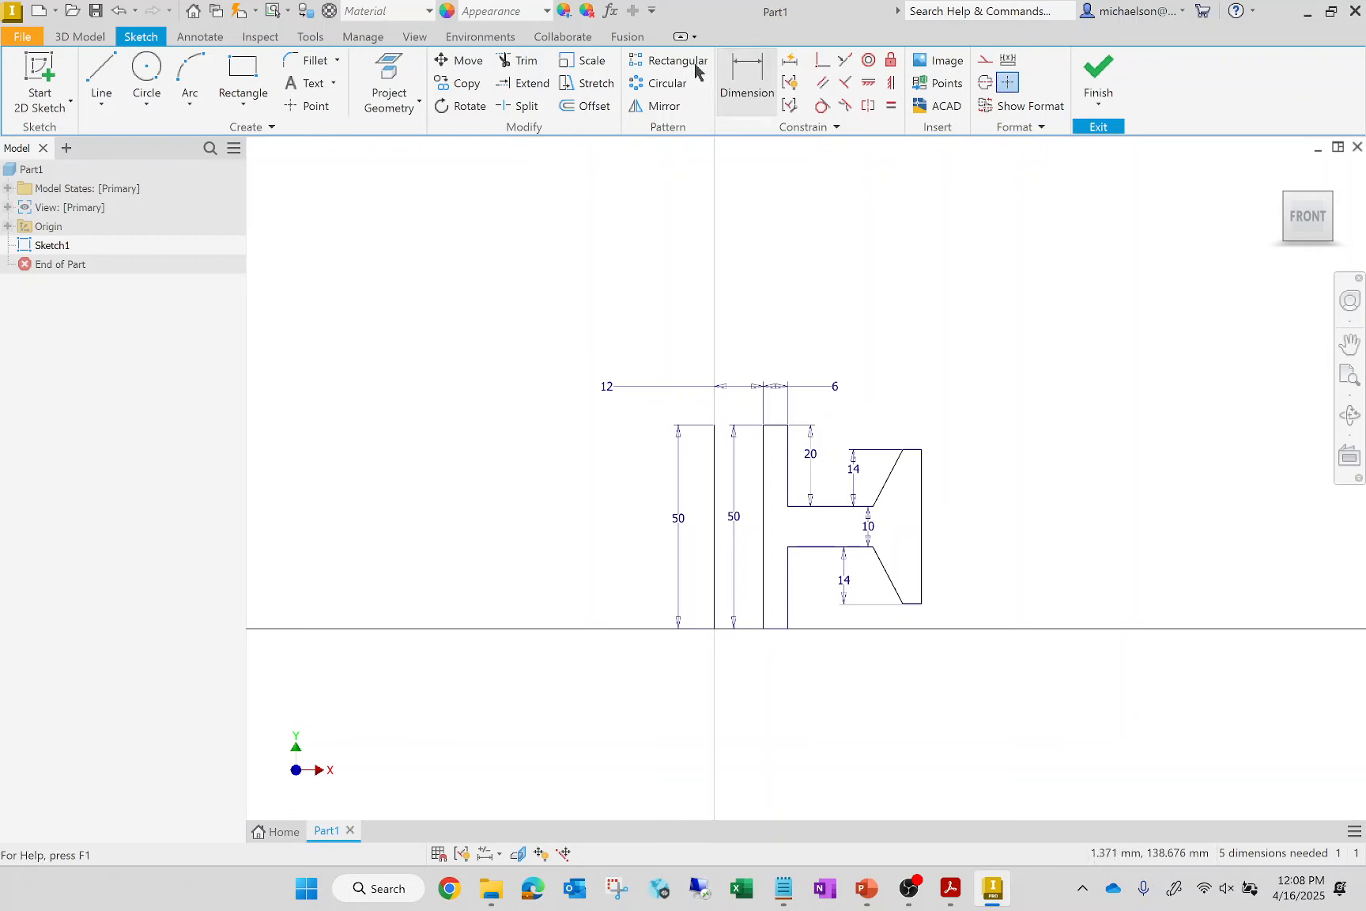
Dimension the width of the outer flange's short upper edge to 3 mm
{"action": "left_click", "coordinate": [747, 77]}
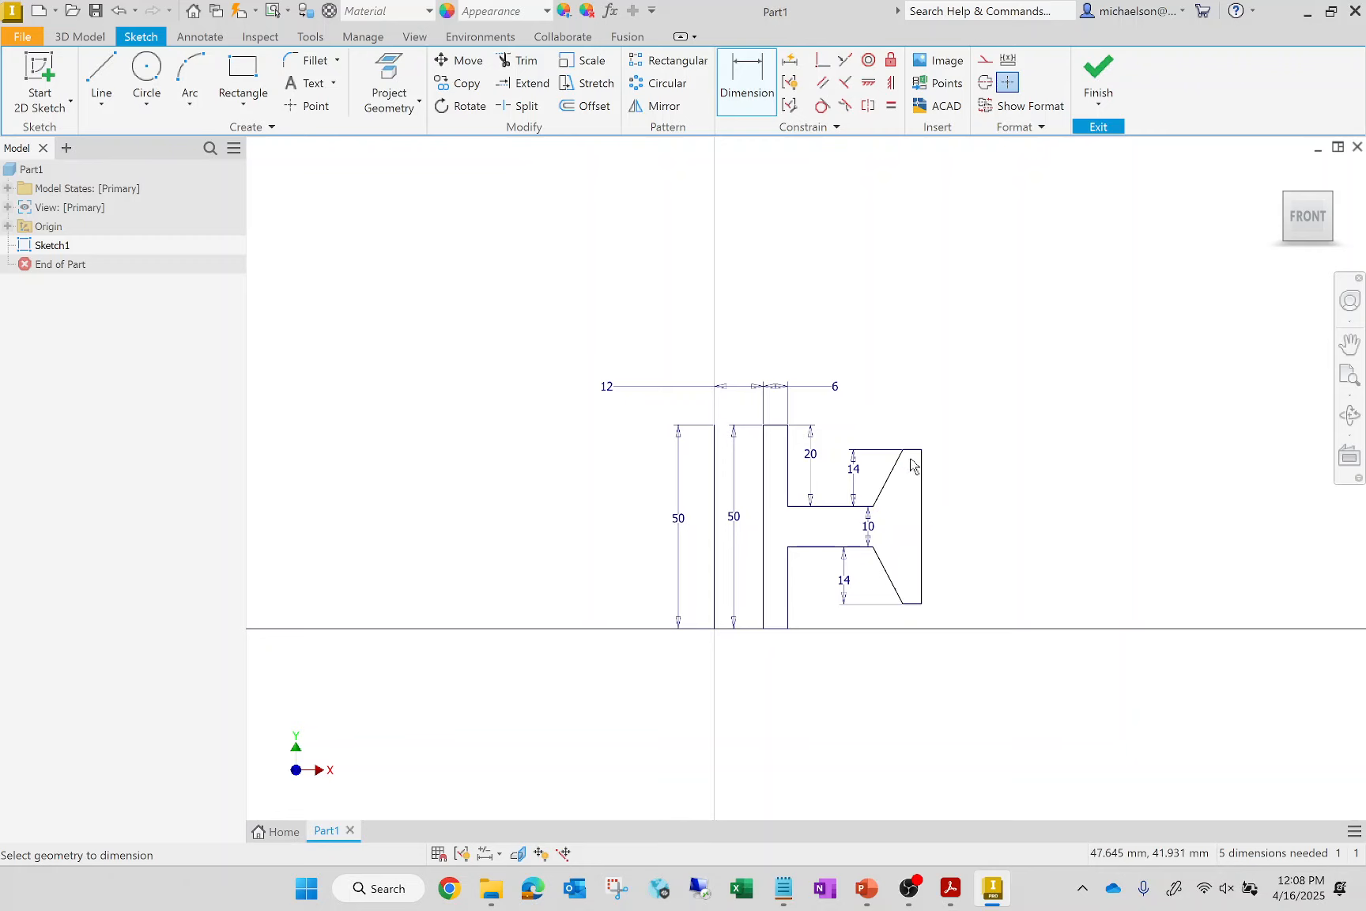
{"action": "scroll", "coordinate": [912, 454], "scroll_direction": "up", "scroll_amount": 5}
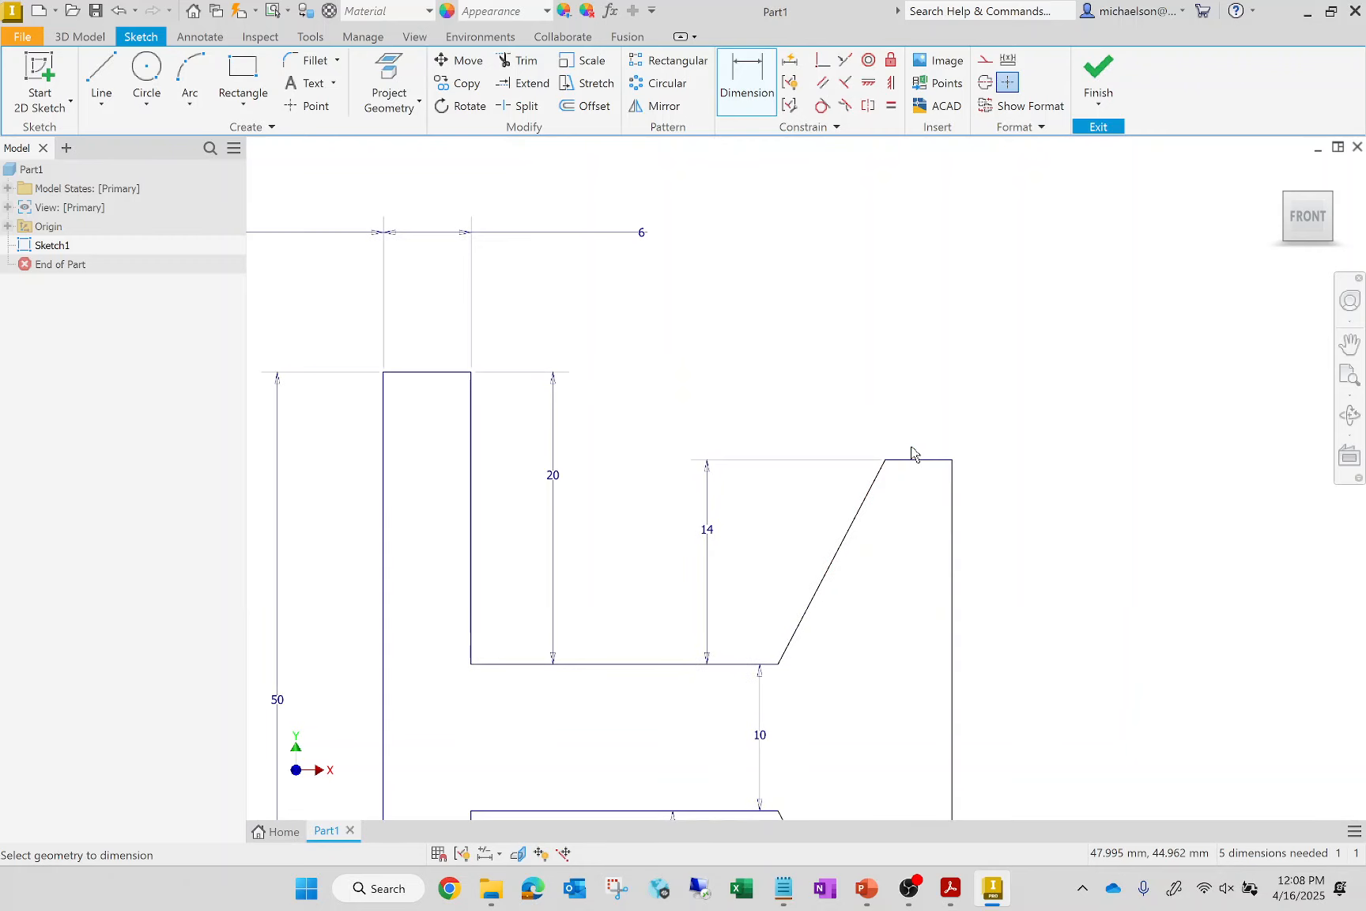
{"action": "left_click", "coordinate": [924, 461]}
{"action": "left_click", "coordinate": [1014, 365]}
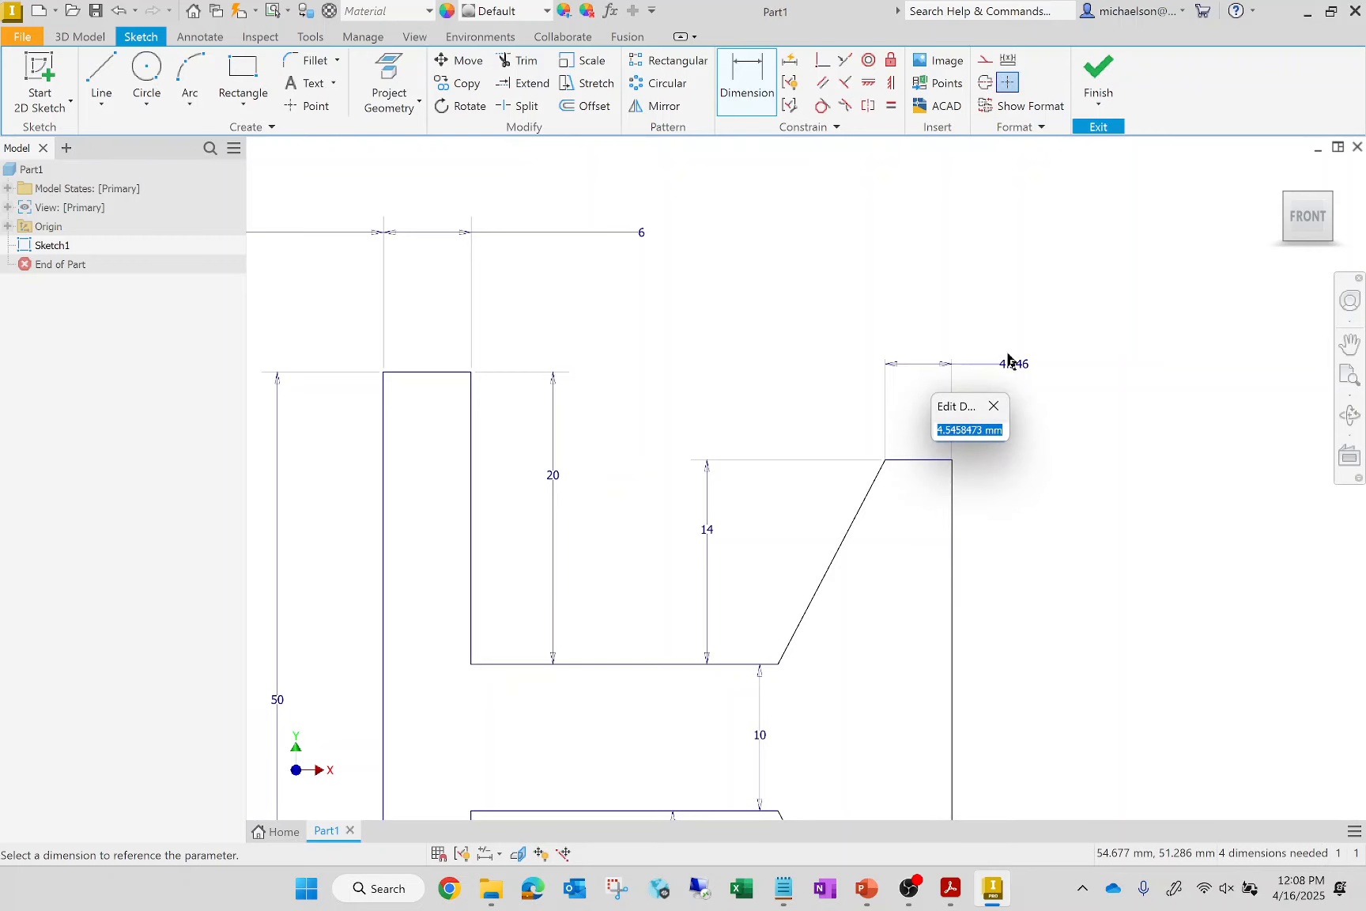
{"action": "type", "text": "3"}
{"action": "key", "text": "Return"}
{"action": "scroll", "coordinate": [923, 294], "scroll_direction": "down", "scroll_amount": 3}
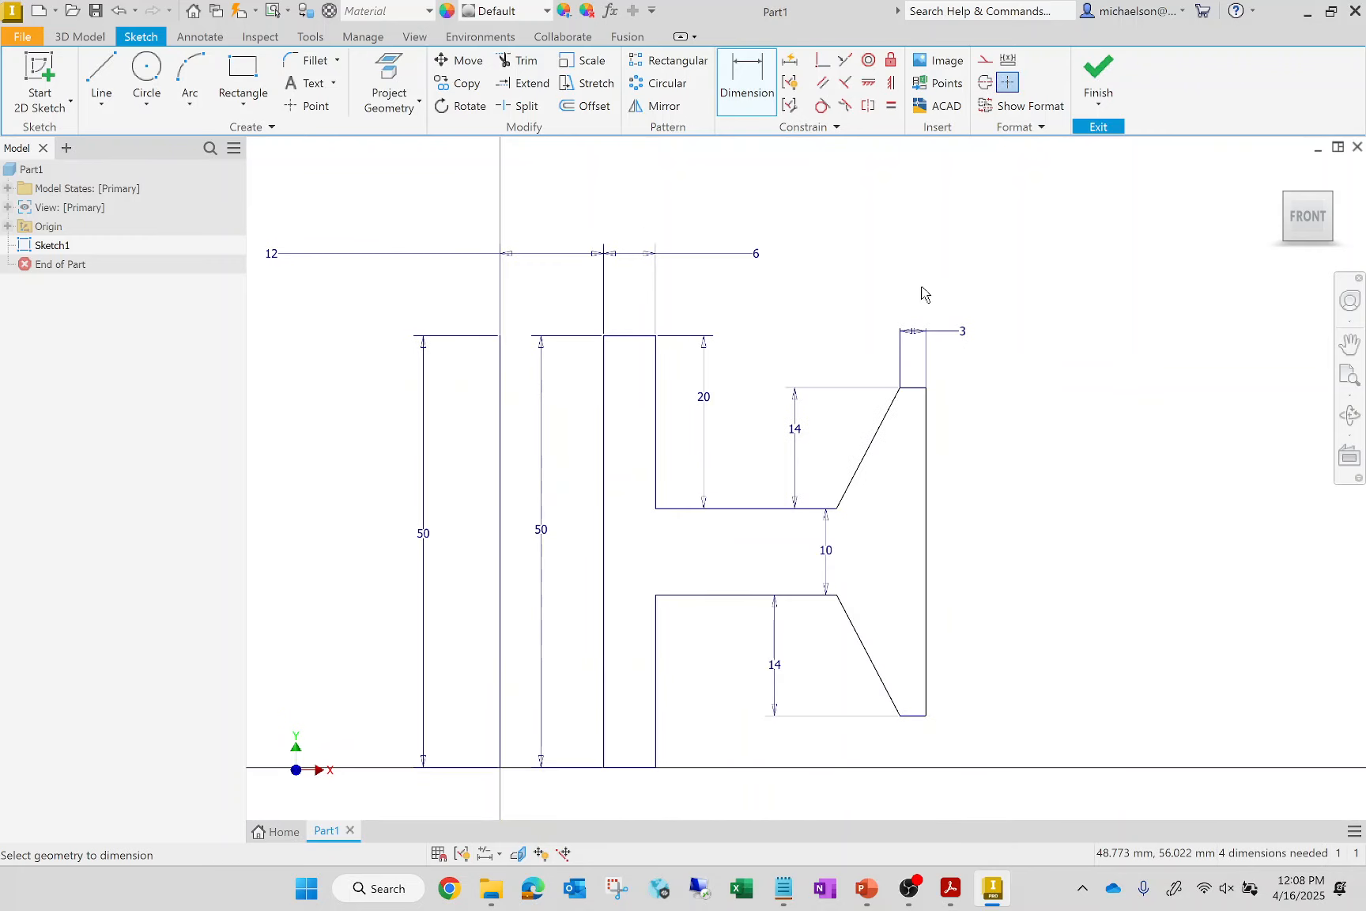
Dimension the outer flange's short lower edge to 3 mm as well
{"action": "scroll", "coordinate": [921, 724], "scroll_direction": "up", "scroll_amount": 3}
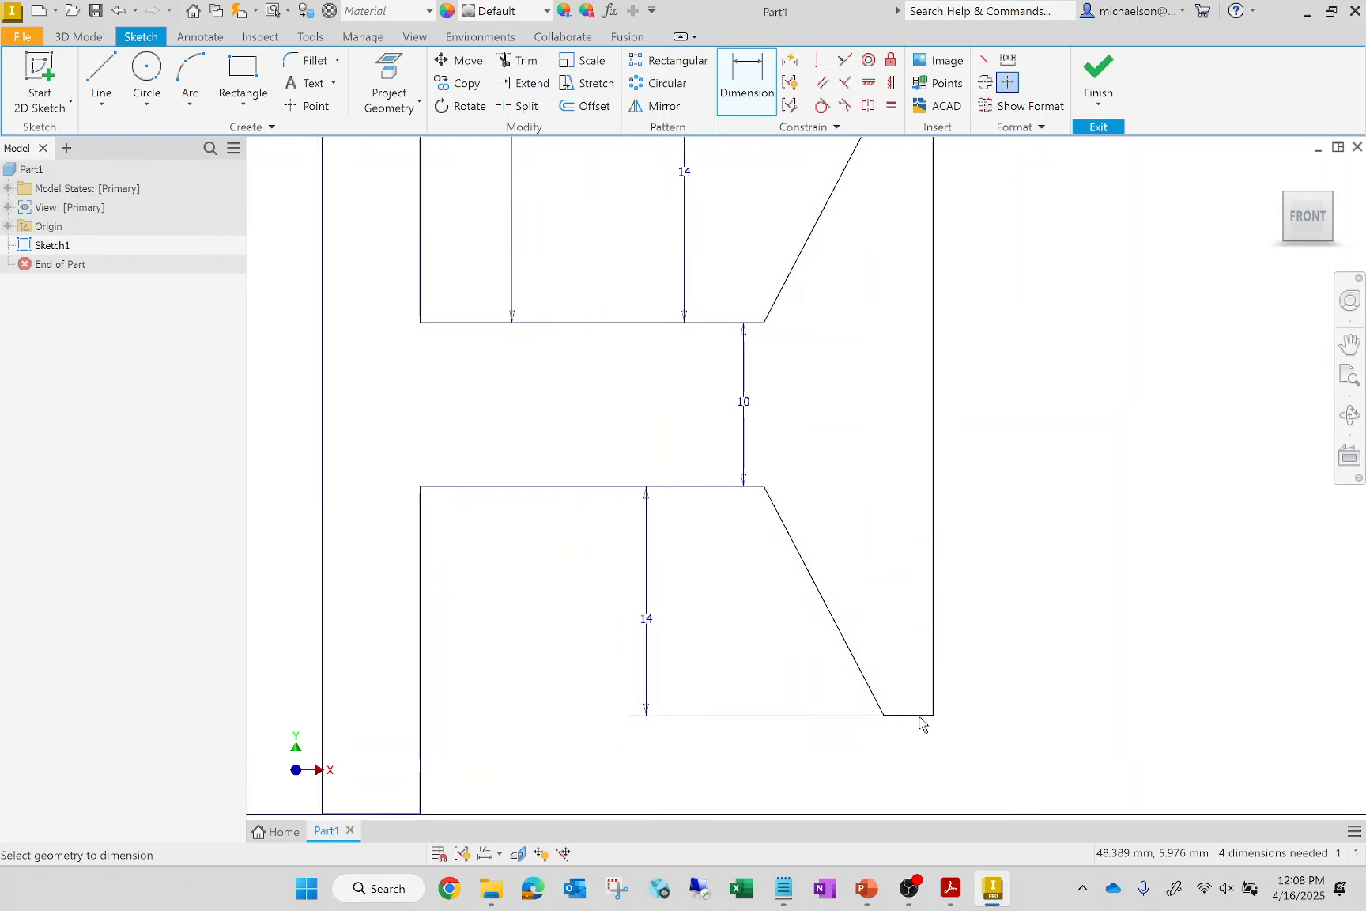
{"action": "scroll", "coordinate": [919, 724], "scroll_direction": "up", "scroll_amount": 2}
{"action": "left_click", "coordinate": [928, 718]}
{"action": "left_click", "coordinate": [1025, 744]}
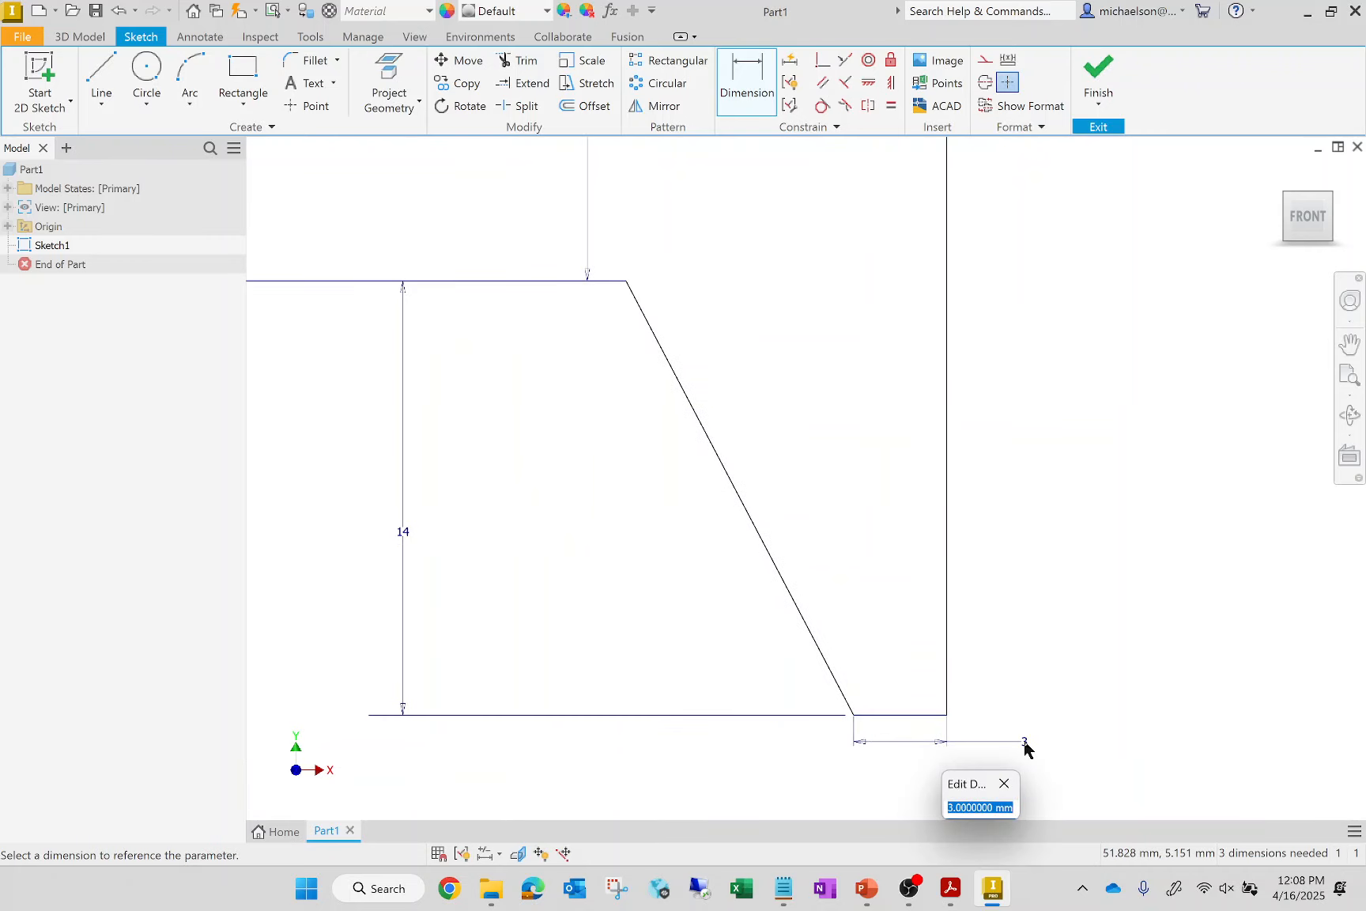
{"action": "key", "text": "Return"}
{"action": "key", "text": "Escape"}
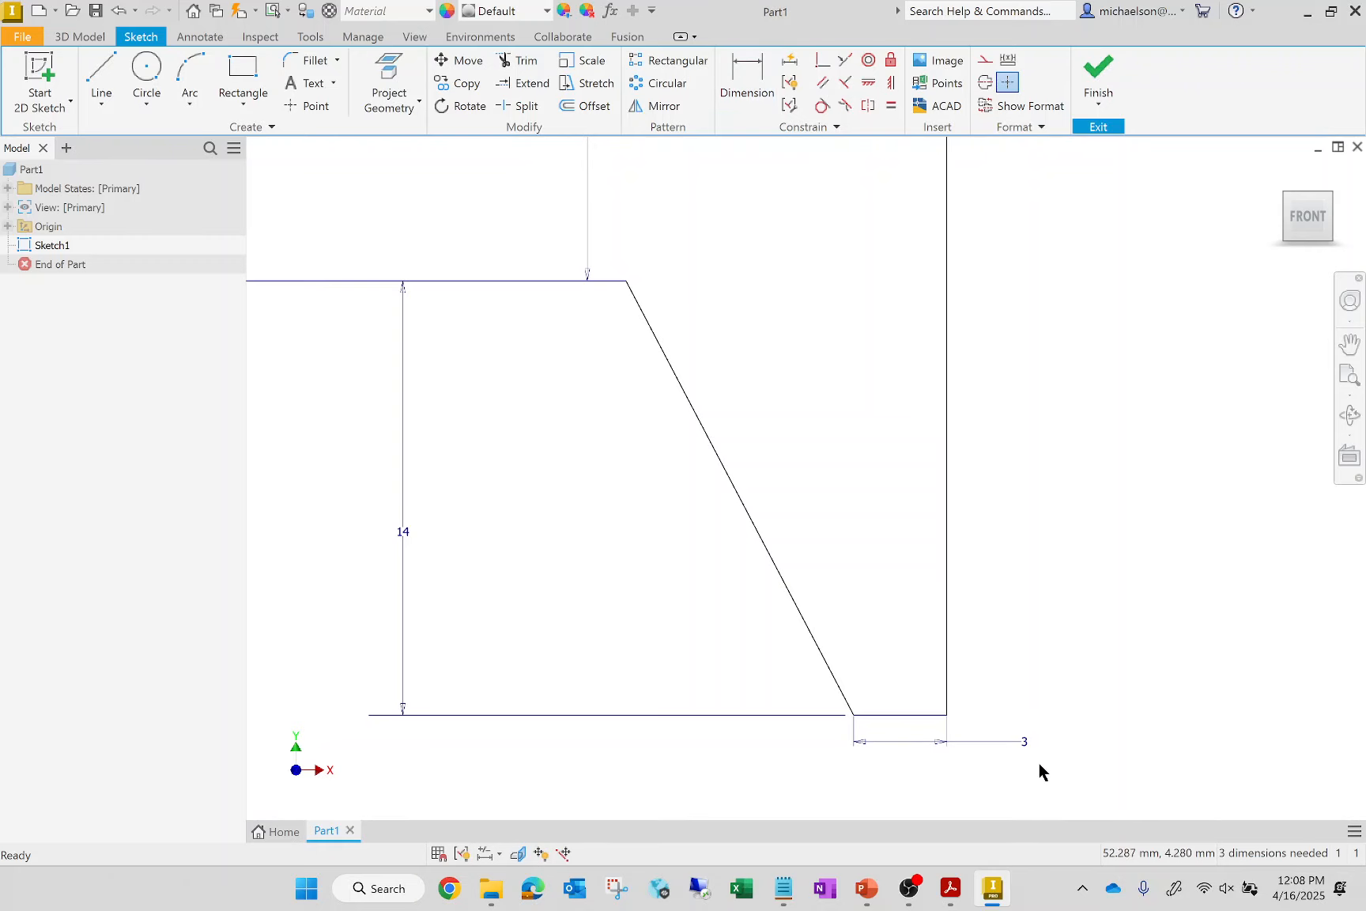
Set the horizontal distance from the web's upper outer corner to the flange's upper outer corner to 5 mm
{"action": "scroll", "coordinate": [927, 751], "scroll_direction": "down", "scroll_amount": 5}
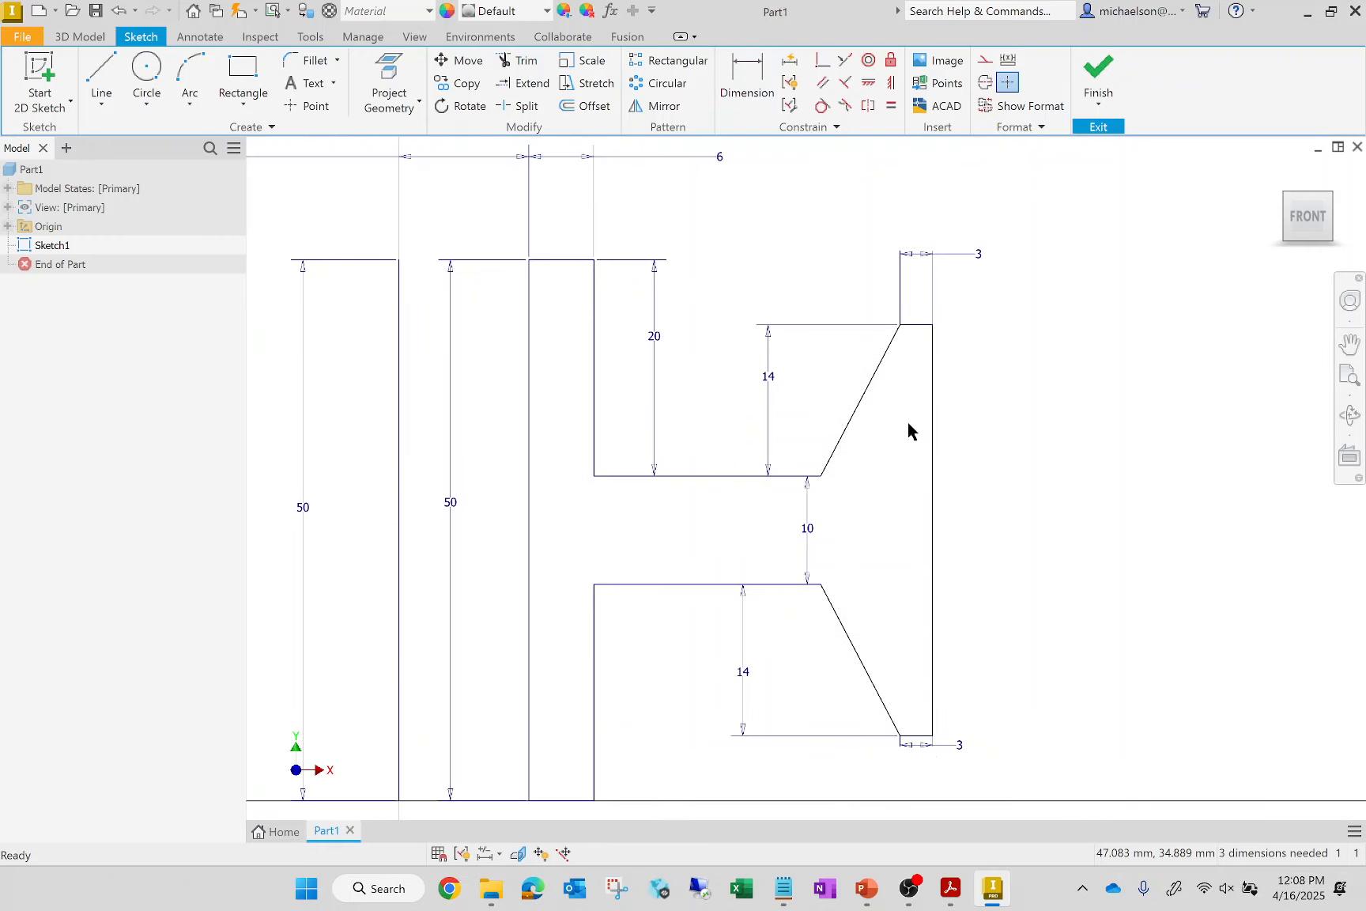
{"action": "left_click", "coordinate": [821, 477]}
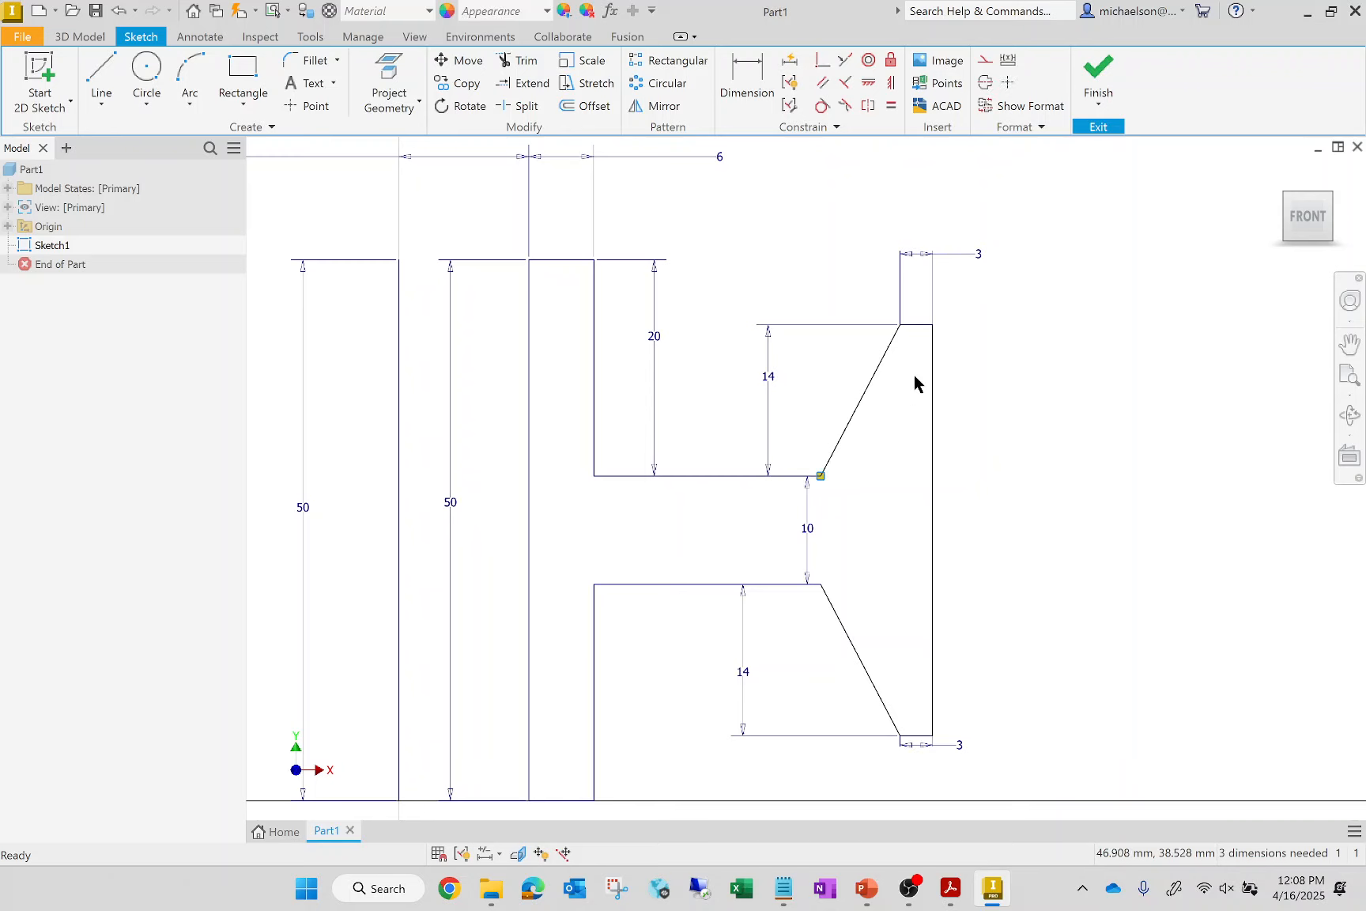
{"action": "left_click", "coordinate": [933, 325]}
{"action": "left_click", "coordinate": [747, 75]}
{"action": "left_click", "coordinate": [821, 475]}
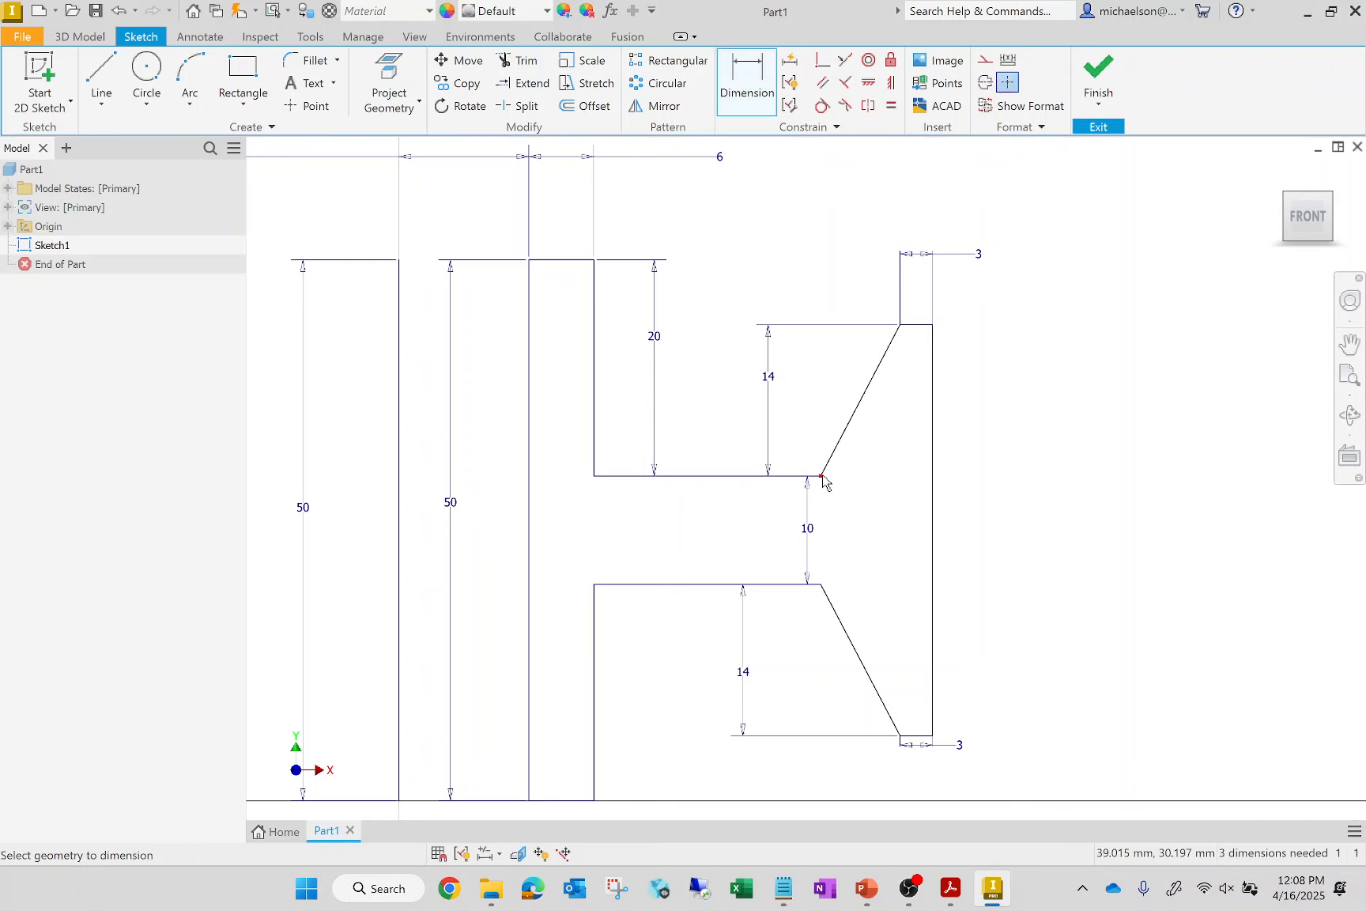
{"action": "left_click", "coordinate": [945, 312]}
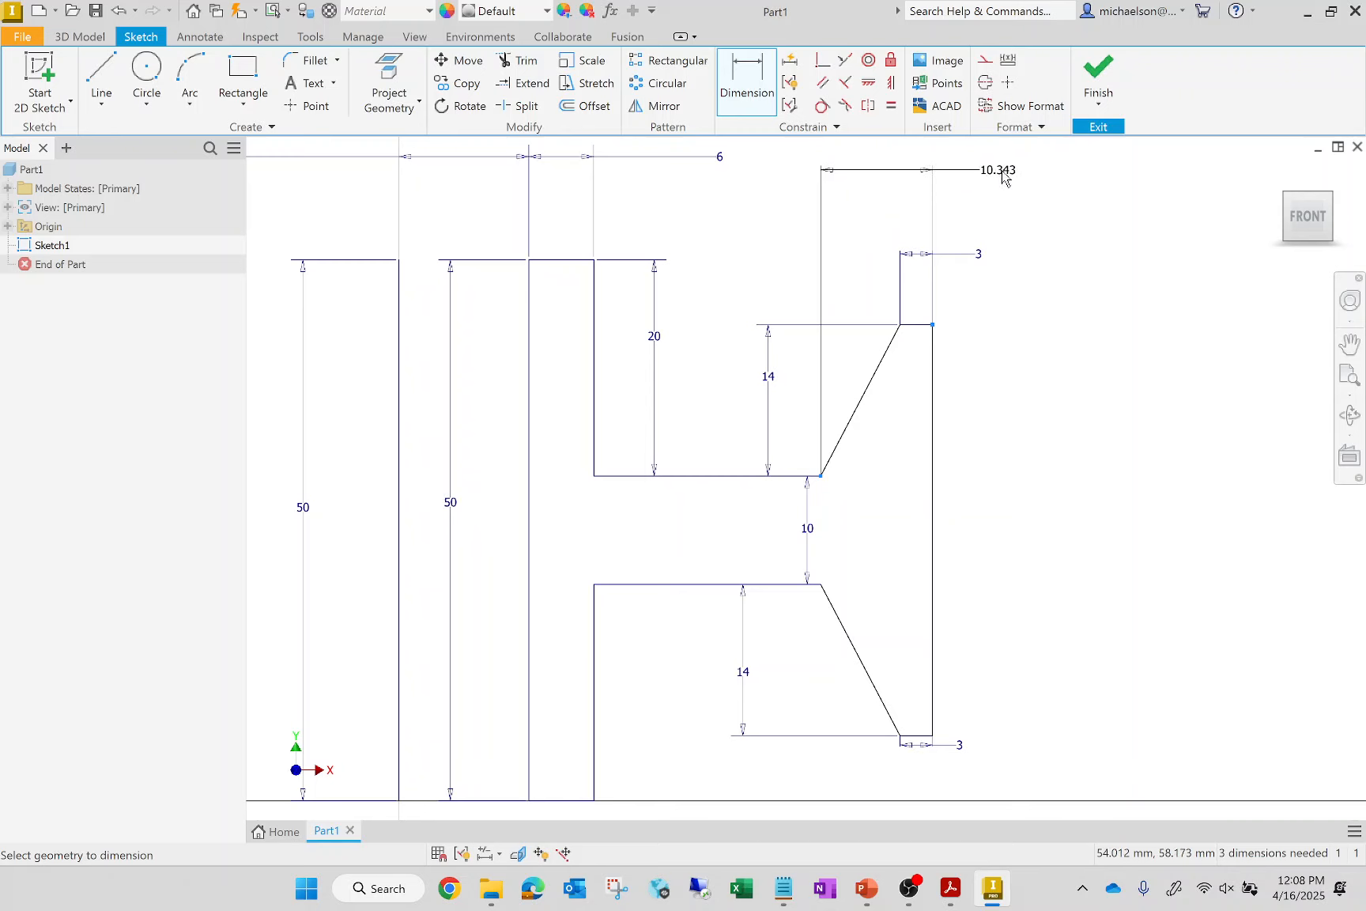
{"action": "left_click", "coordinate": [1044, 196]}
{"action": "type", "text": "5"}
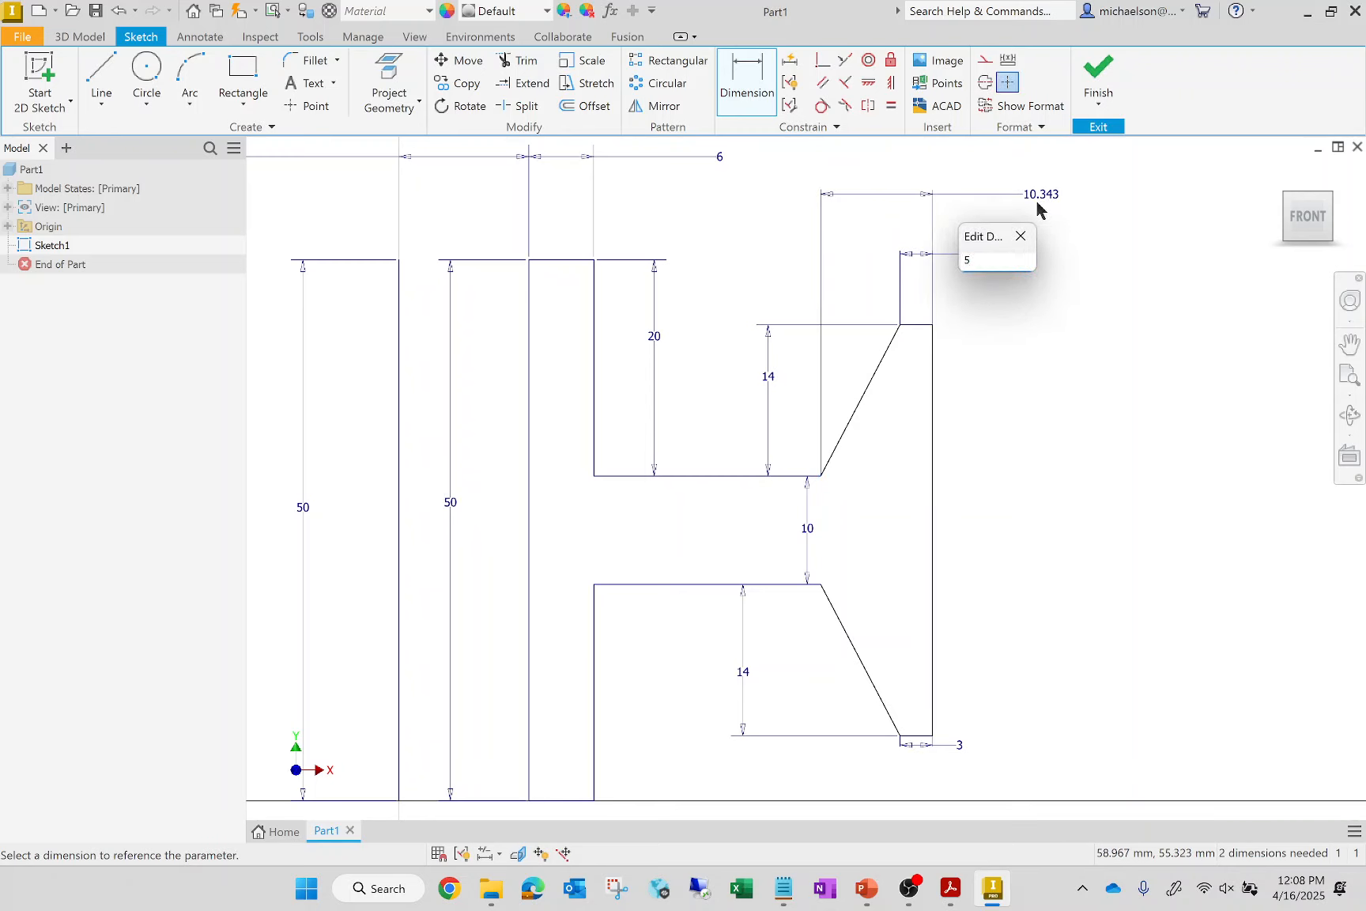
{"action": "key", "text": "Return"}
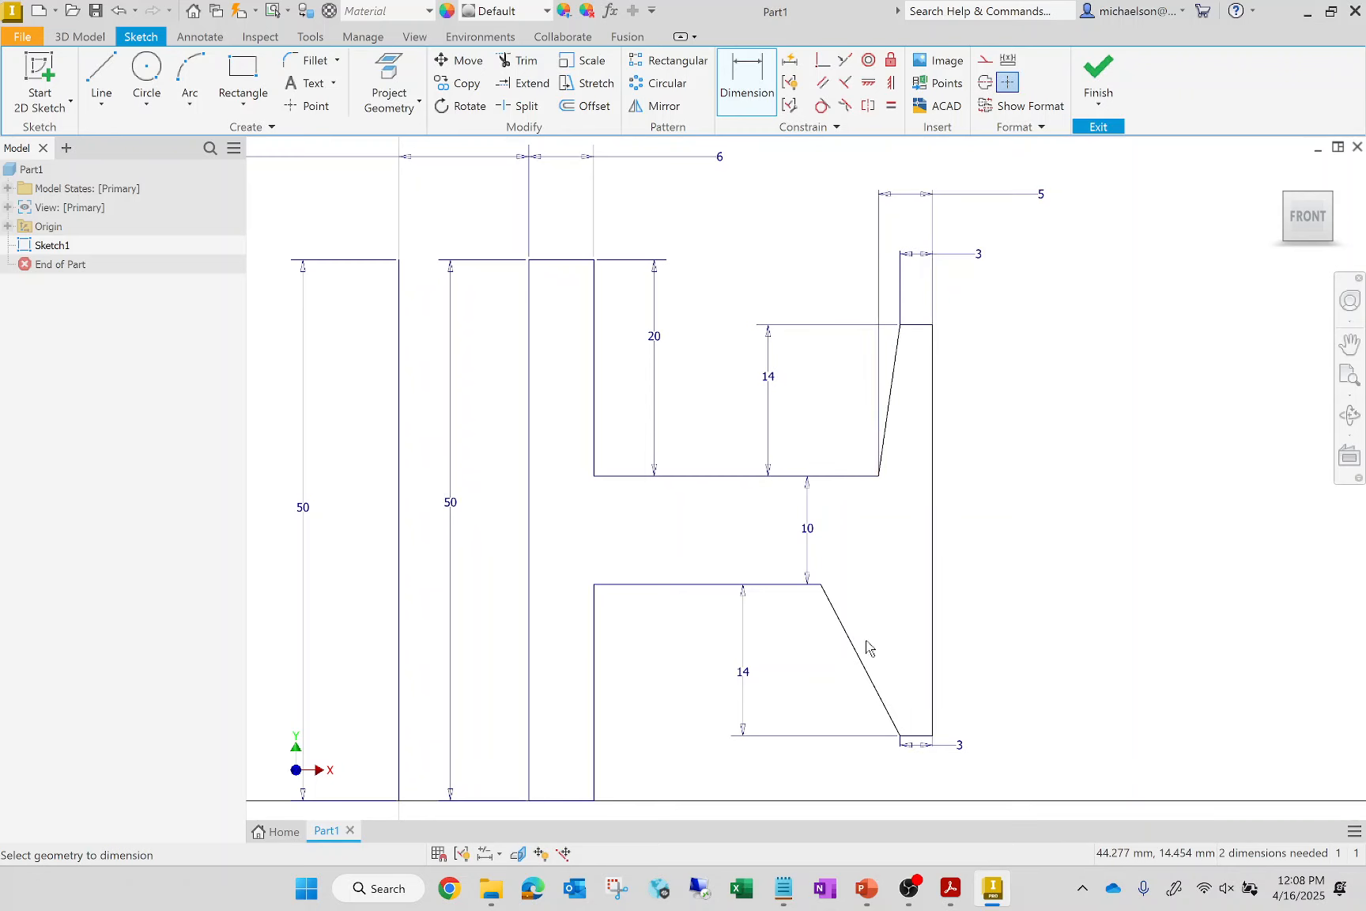
Set the horizontal distance from the web's lower outer corner to the flange's lower outer corner to 5 mm
{"action": "left_click", "coordinate": [822, 585]}
{"action": "left_click", "coordinate": [932, 736]}
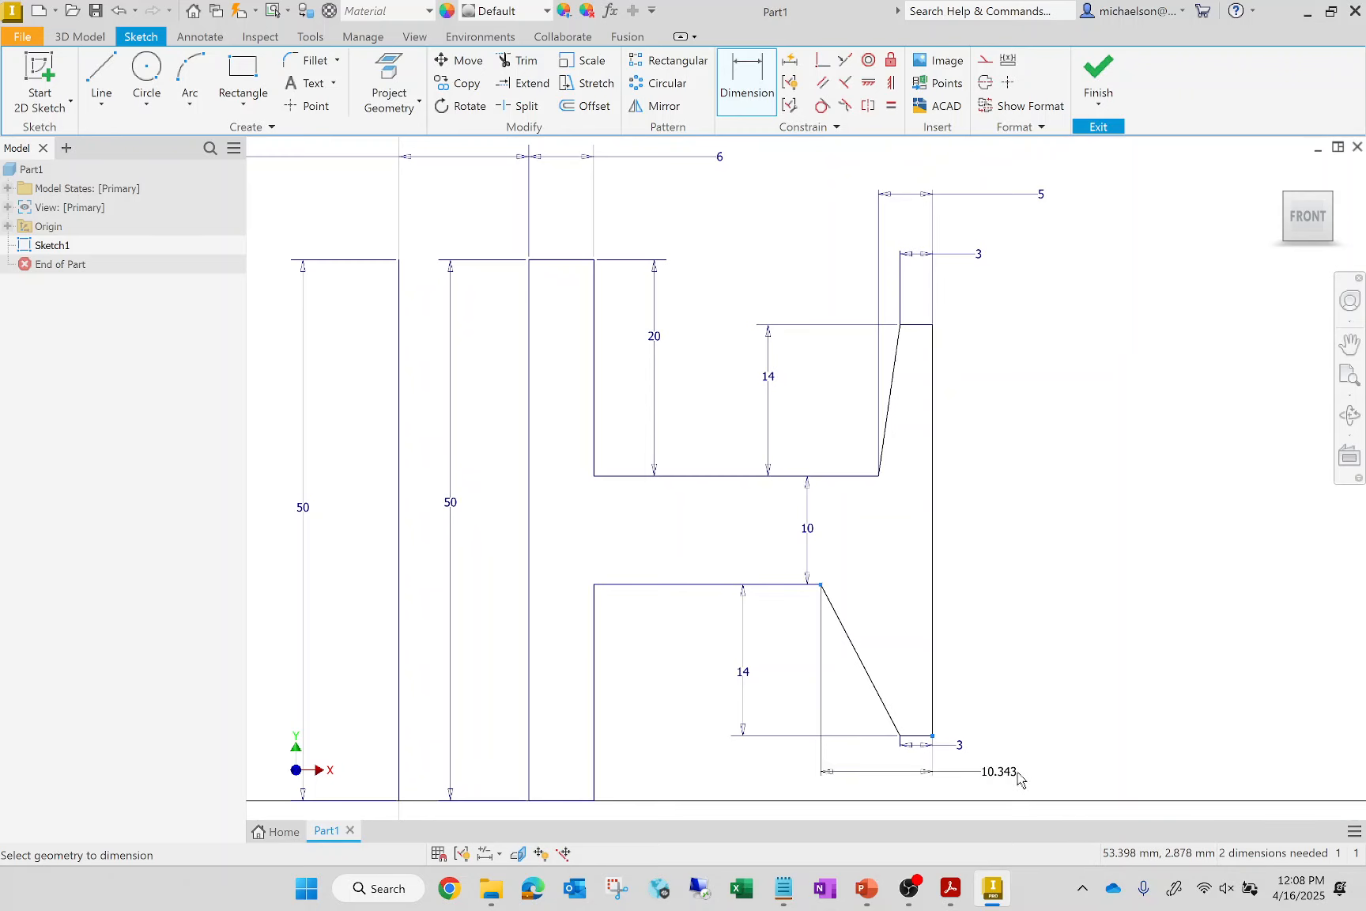
{"action": "left_click", "coordinate": [1027, 771]}
{"action": "type", "text": "5"}
{"action": "key", "text": "Return"}
Set the horizontal distance from the axis line's lower endpoint to the outer flange's lower outer corner to 50 mm
{"action": "scroll", "coordinate": [1062, 684], "scroll_direction": "down", "scroll_amount": 3}
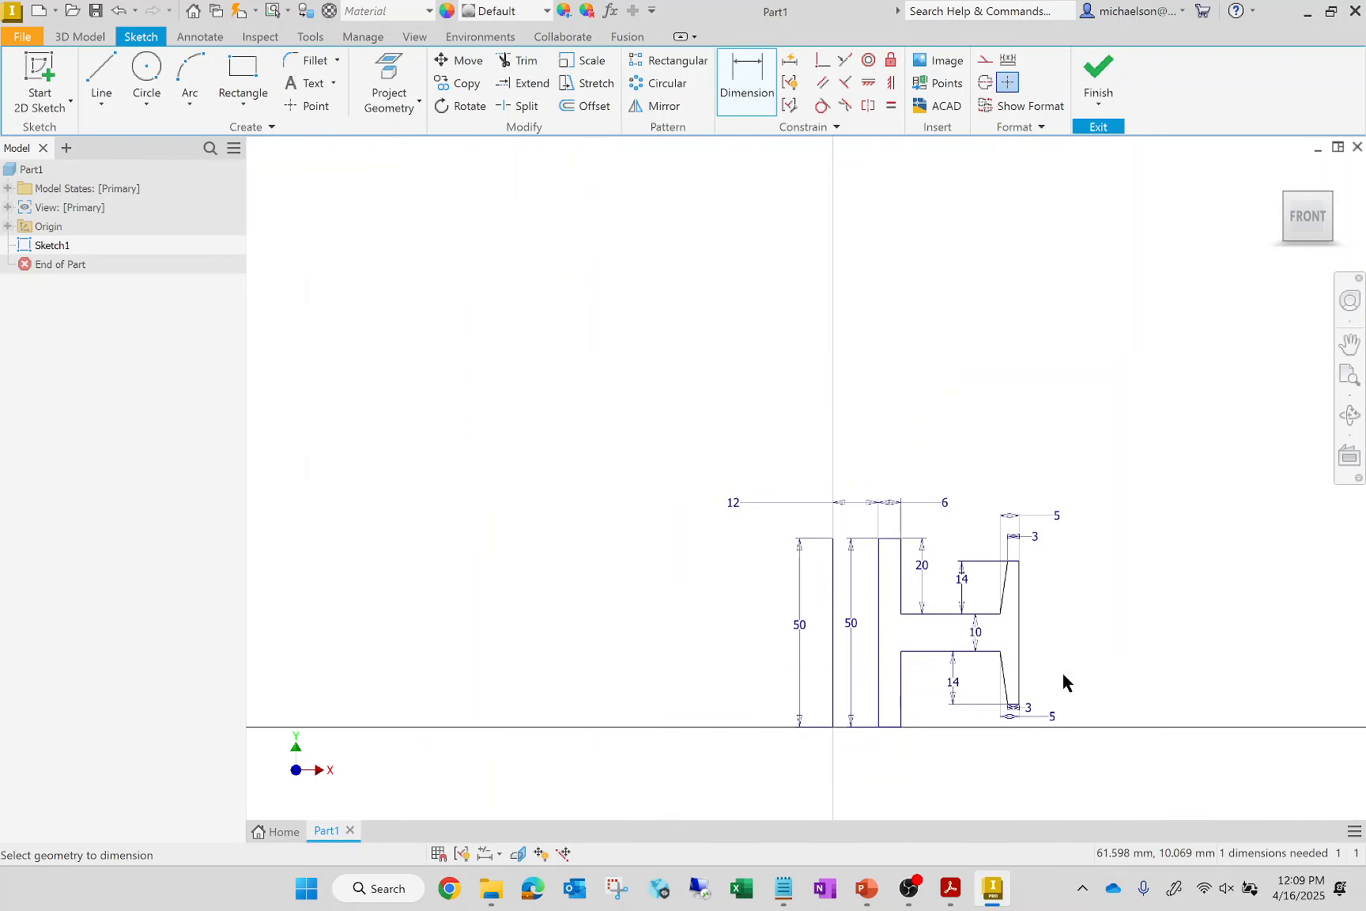
{"action": "scroll", "coordinate": [994, 584], "scroll_direction": "up", "scroll_amount": 2}
{"action": "scroll", "coordinate": [466, 167], "scroll_direction": "down", "scroll_amount": 2}
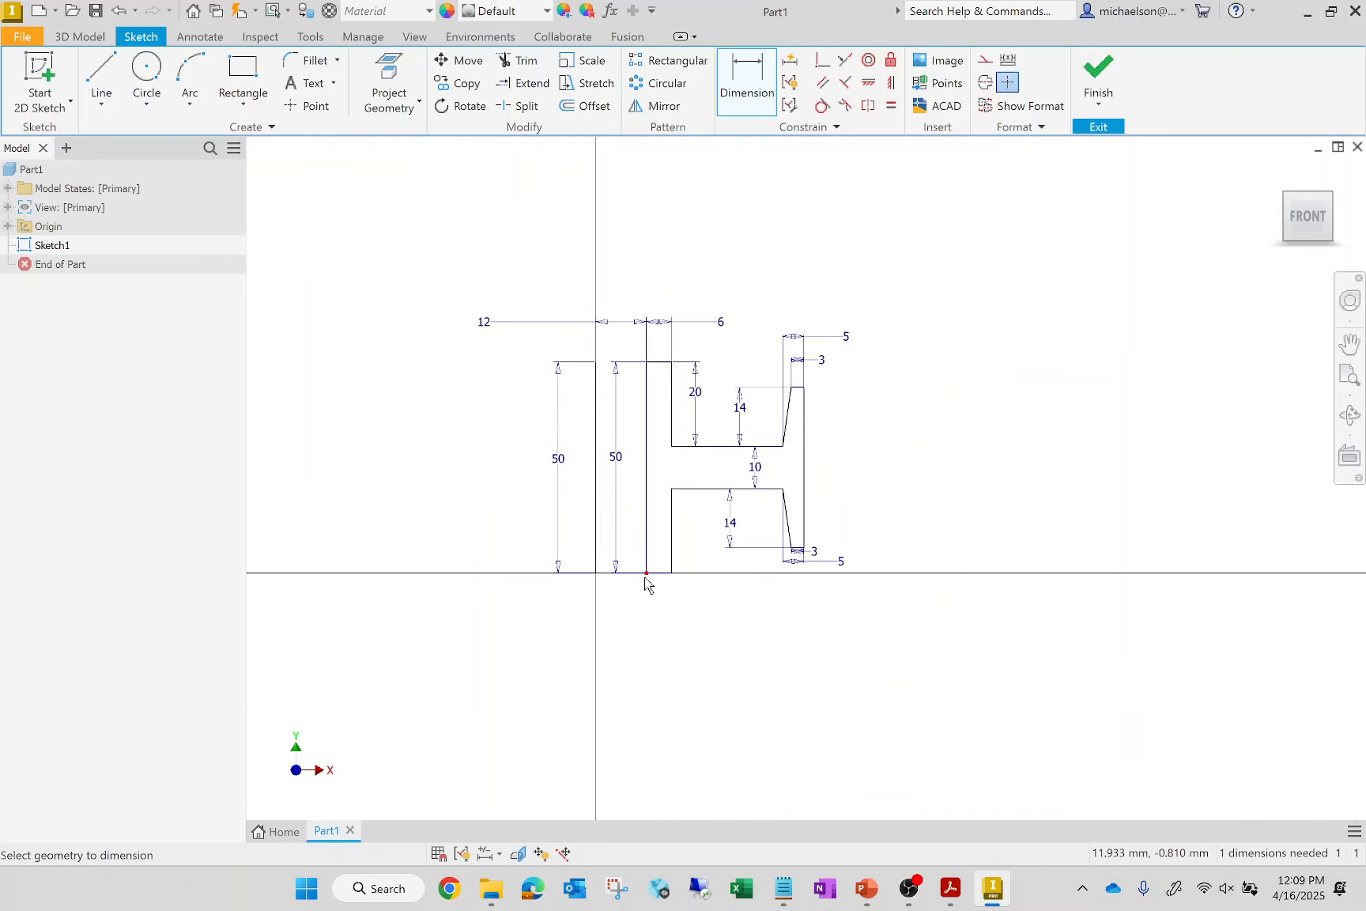
{"action": "left_click", "coordinate": [596, 573]}
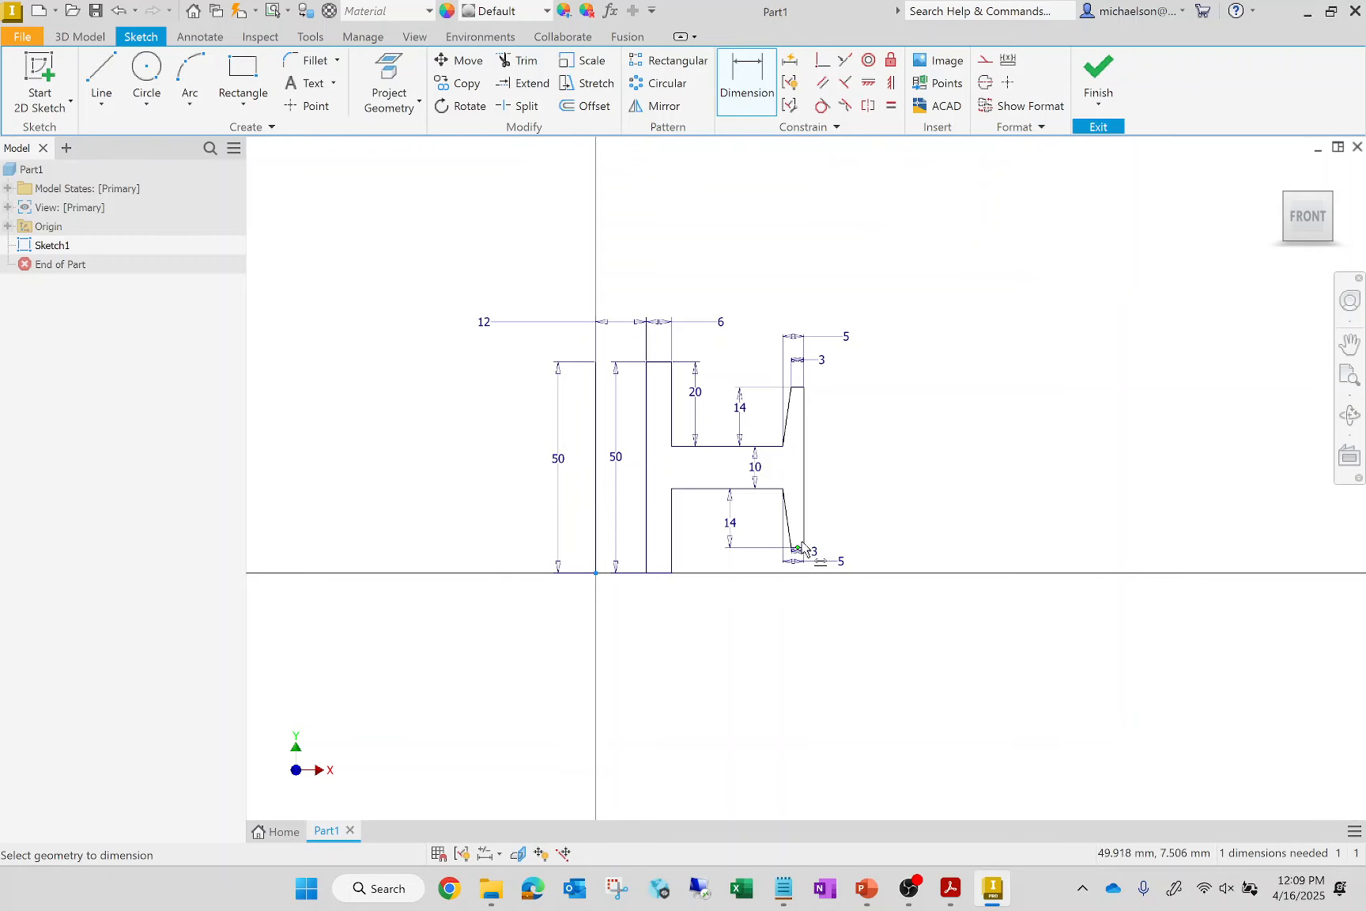
{"action": "scroll", "coordinate": [805, 548], "scroll_direction": "up", "scroll_amount": 2}
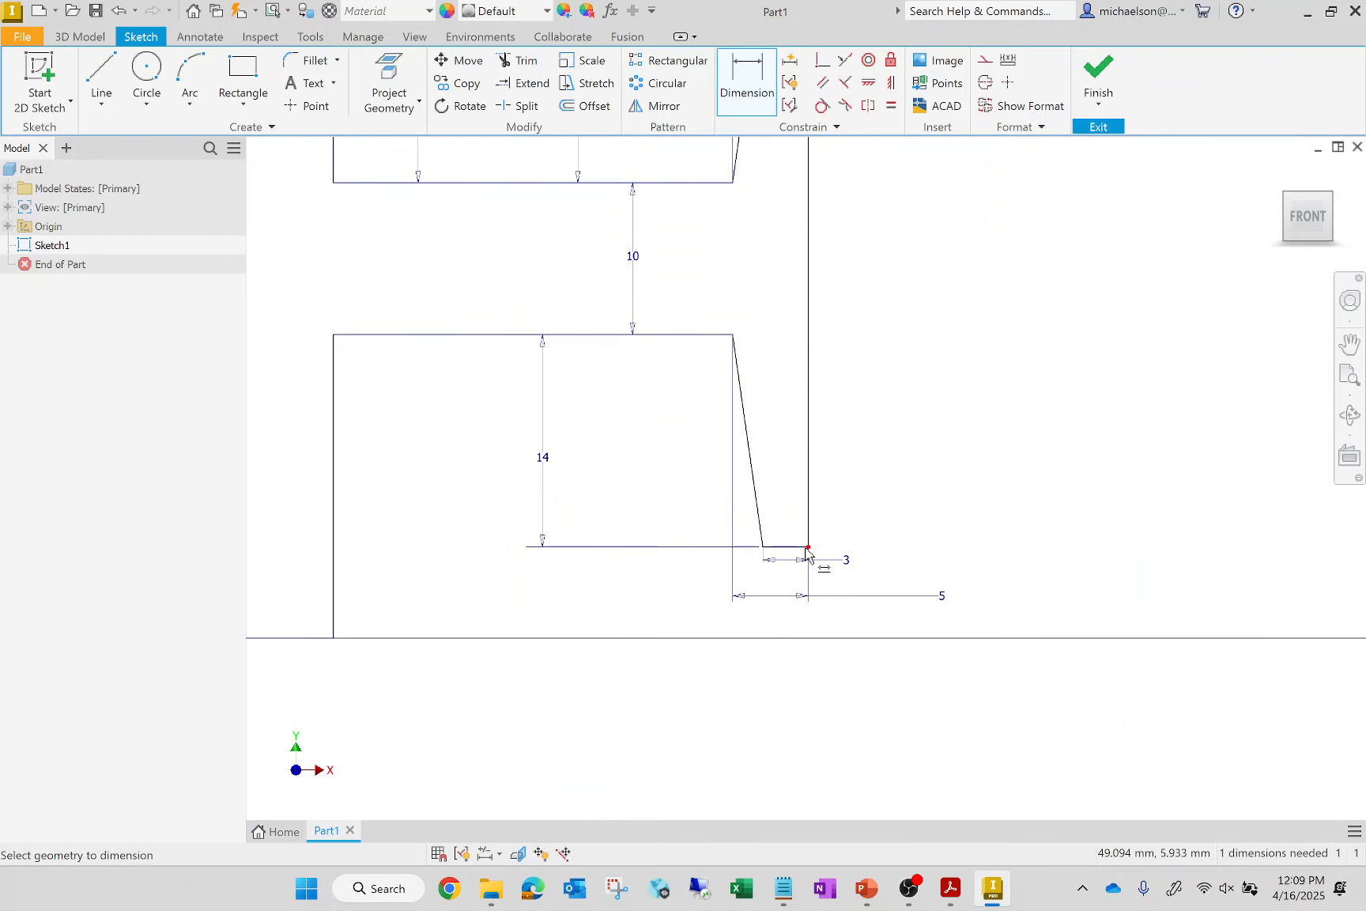
{"action": "left_click", "coordinate": [807, 548]}
{"action": "scroll", "coordinate": [732, 673], "scroll_direction": "up", "scroll_amount": 3}
{"action": "scroll", "coordinate": [642, 696], "scroll_direction": "down", "scroll_amount": 2}
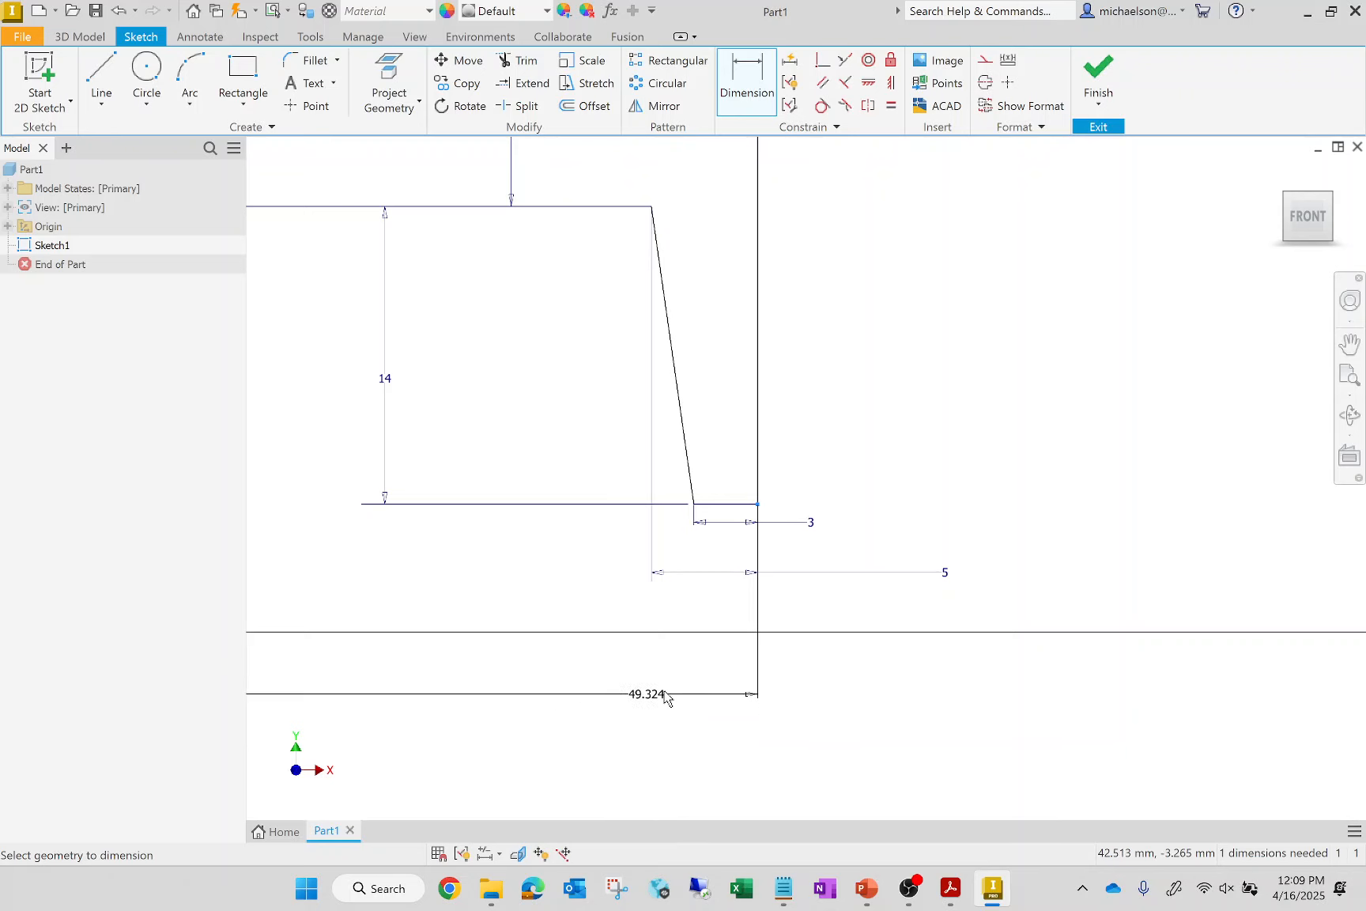
{"action": "scroll", "coordinate": [672, 692], "scroll_direction": "down", "scroll_amount": 3}
{"action": "left_click", "coordinate": [606, 712]}
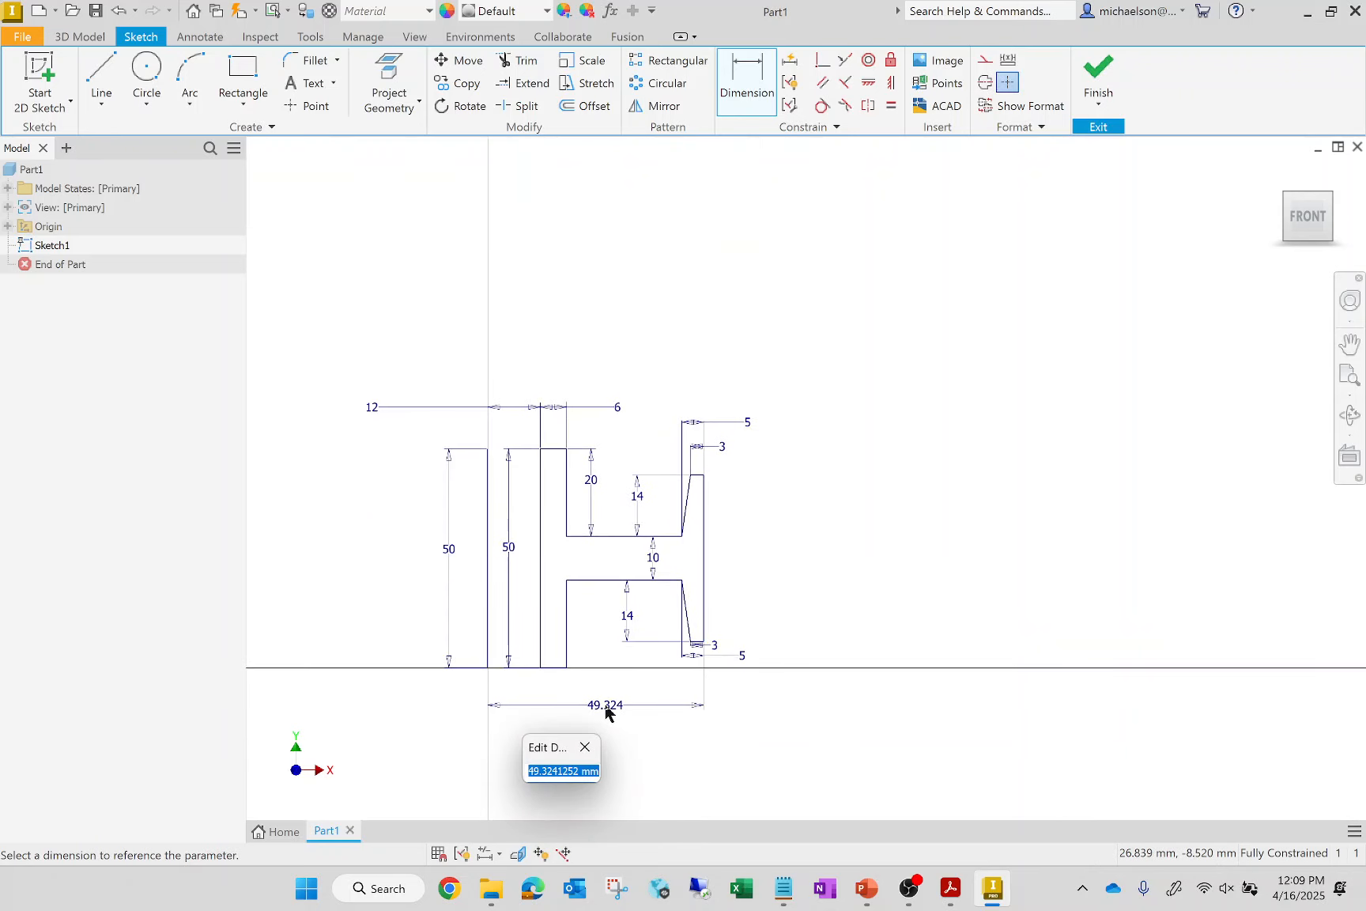
{"action": "type", "text": "50"}
{"action": "key", "text": "Return"}
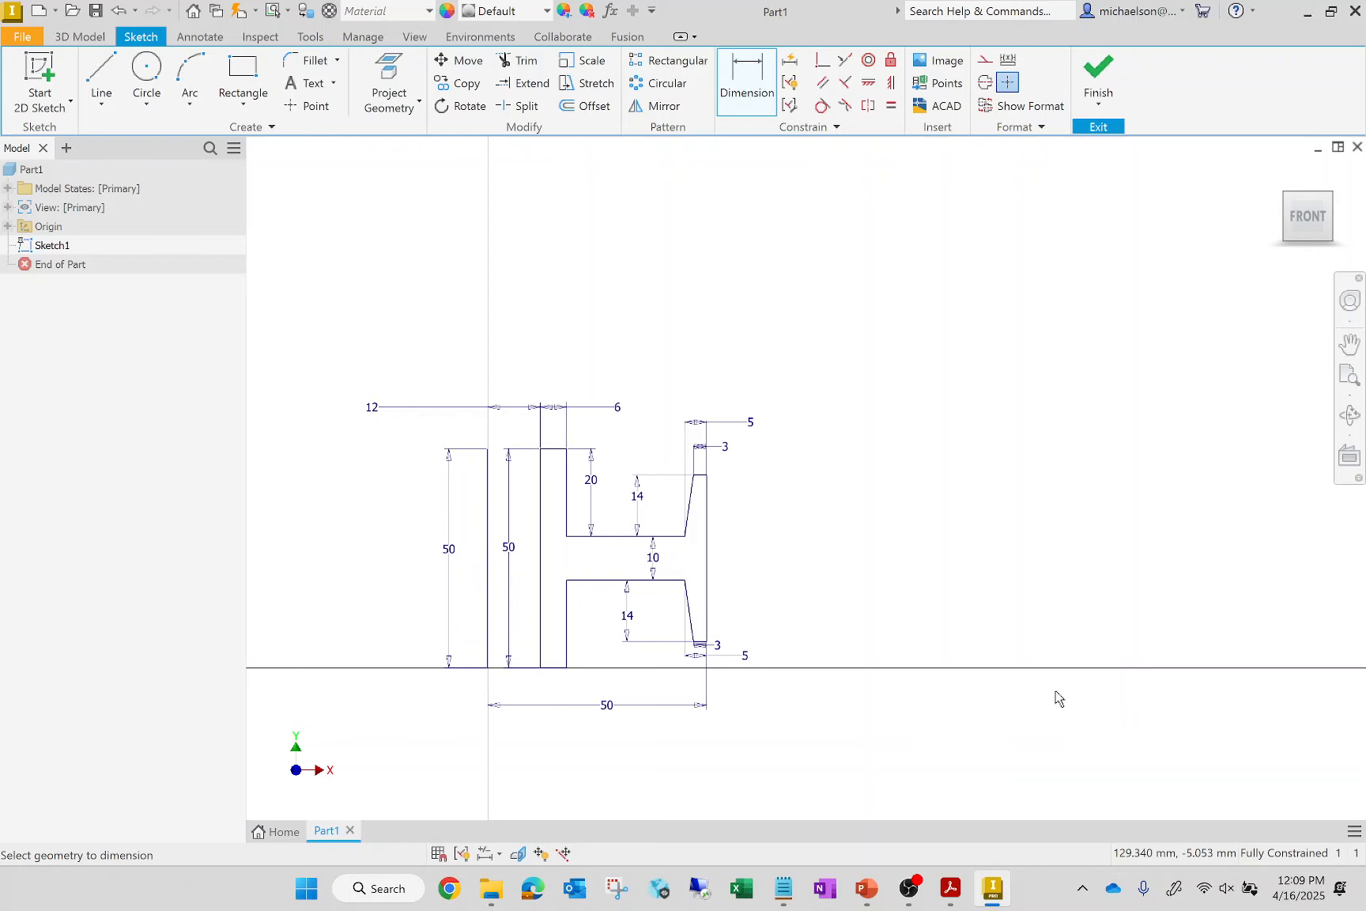
Delete the lower 14 mm height dimension and dimension the full height of the flange's outer vertical edge instead
{"action": "left_click", "coordinate": [631, 619]}
{"action": "key", "text": "Delete"}
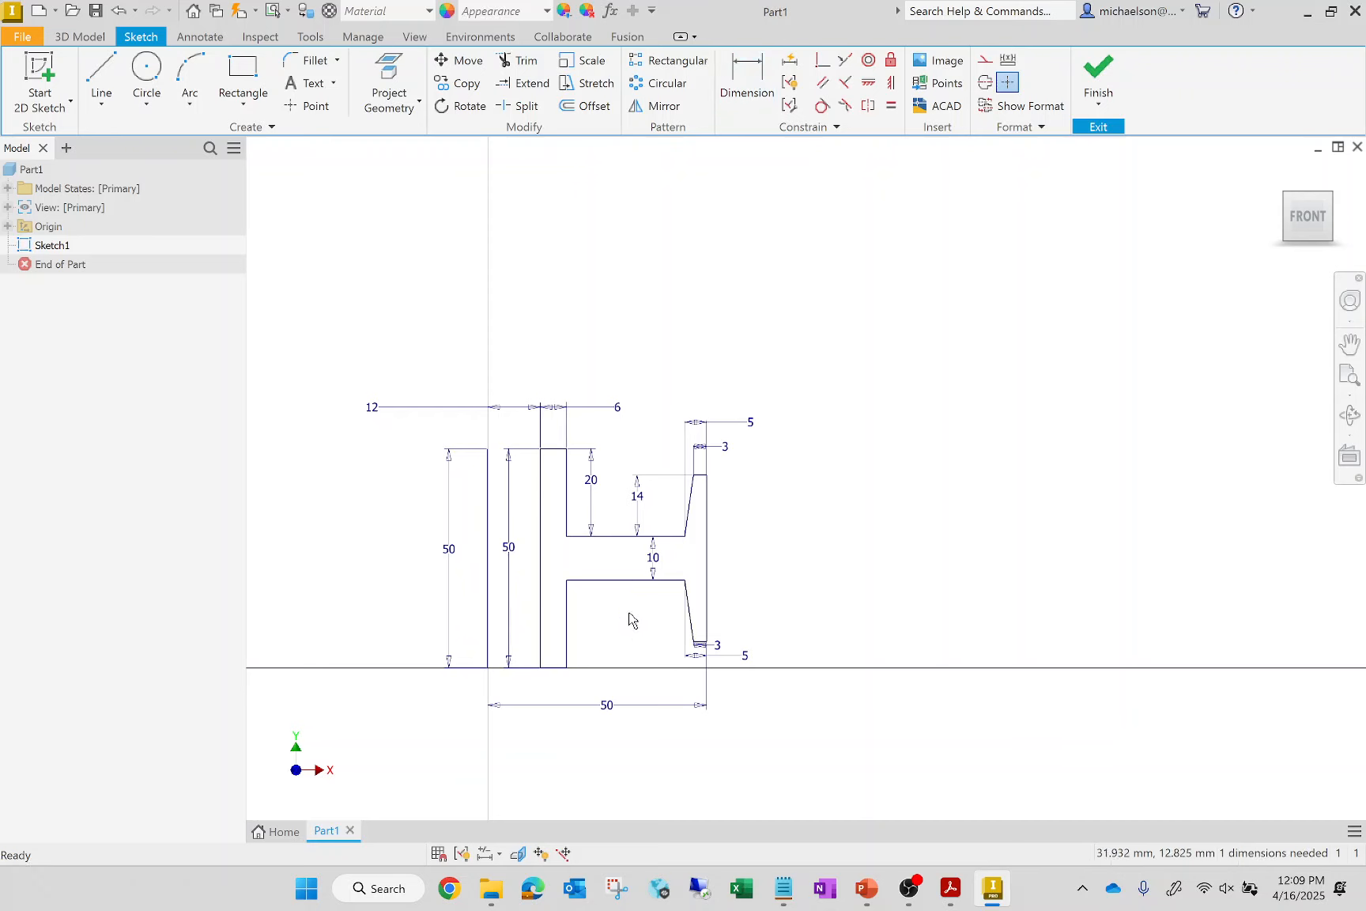
{"action": "key", "text": "d"}
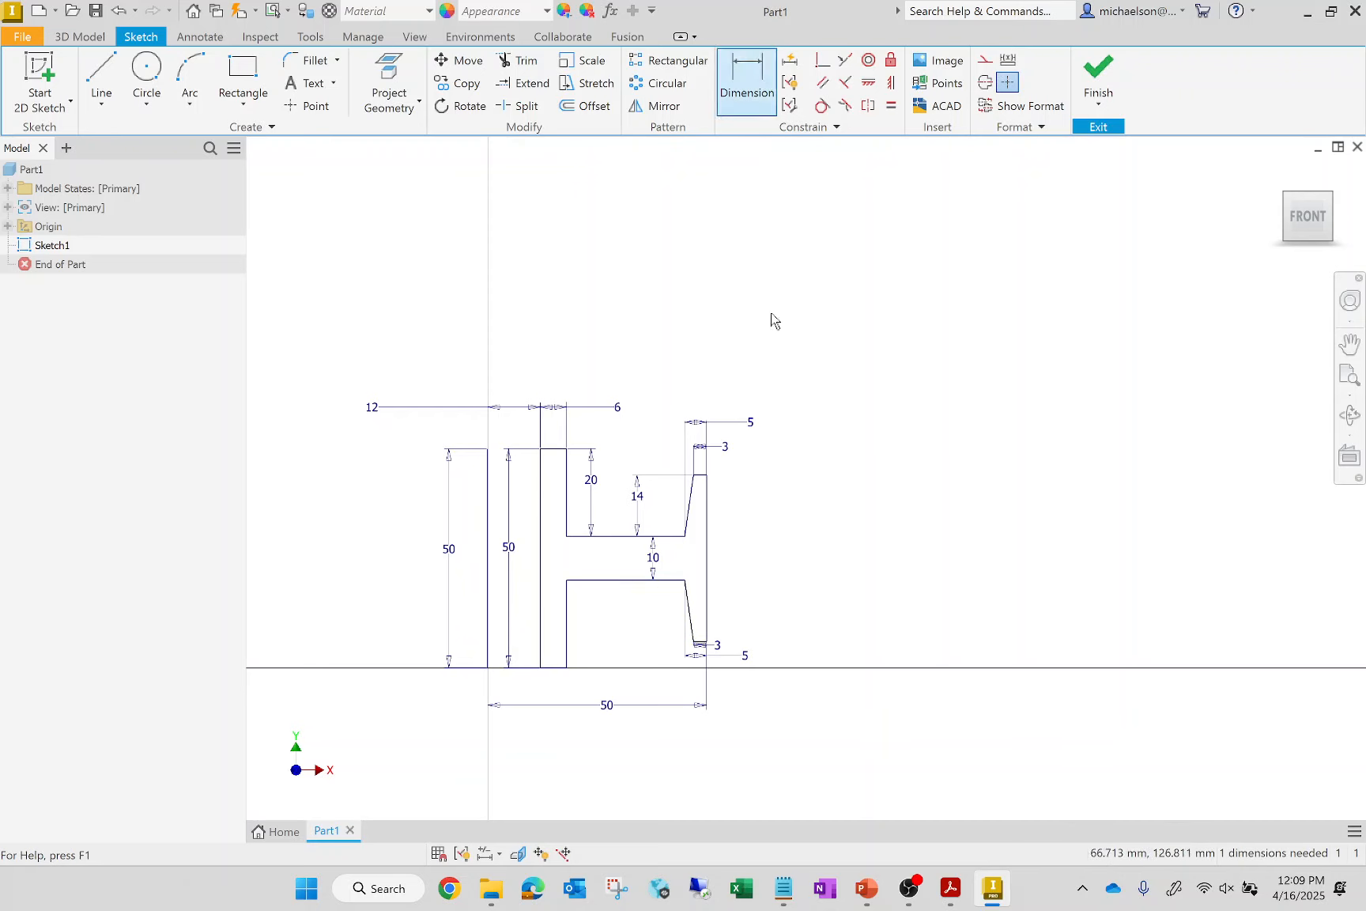
{"action": "left_click", "coordinate": [707, 593]}
{"action": "left_click", "coordinate": [800, 557]}
{"action": "key", "text": "Return"}
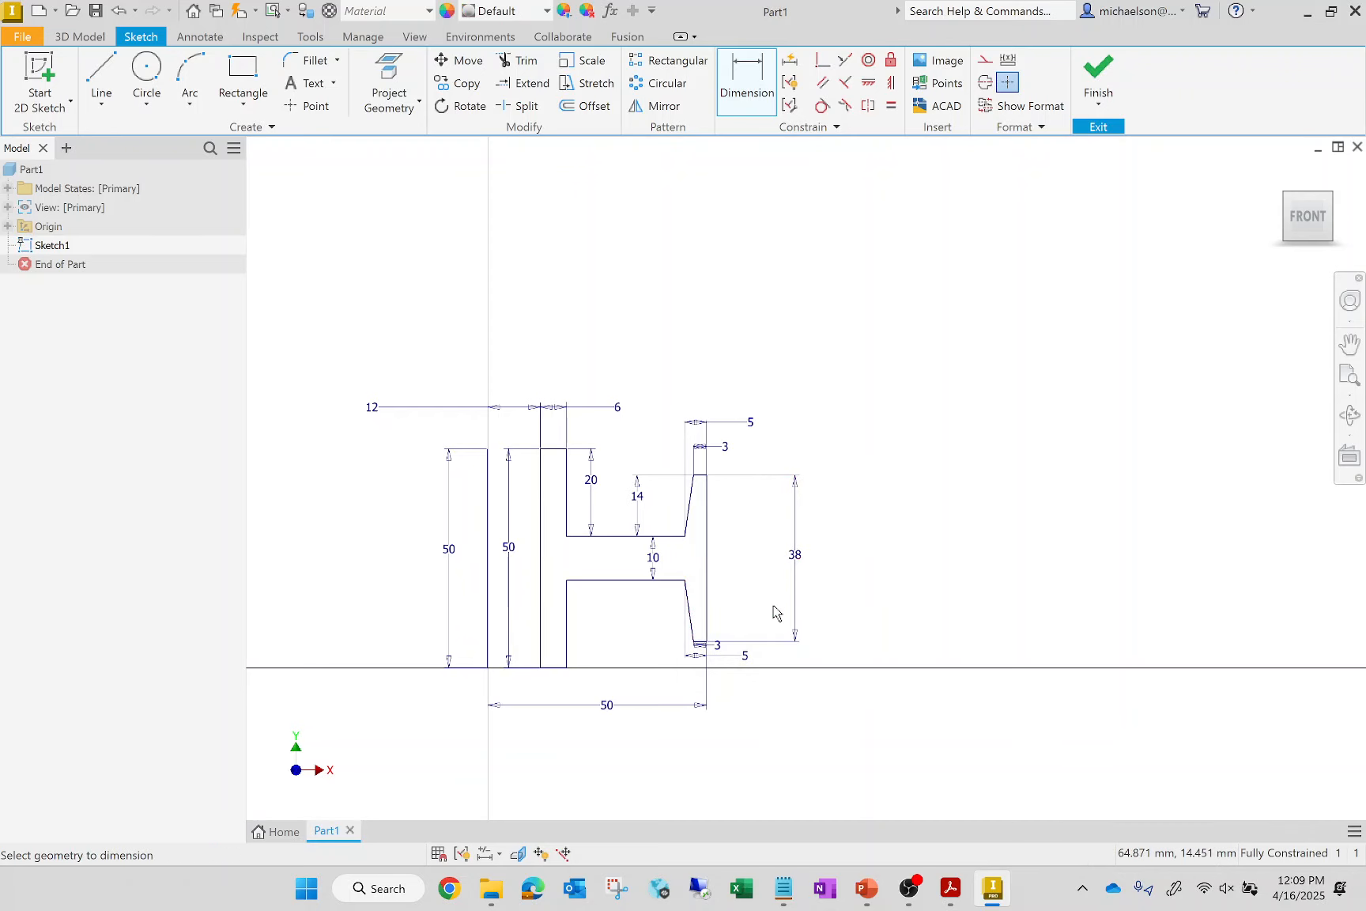
Finish the sketch and set up a Revolve of the H-shaped profile about the vertical axis line
{"action": "left_click", "coordinate": [1312, 227]}
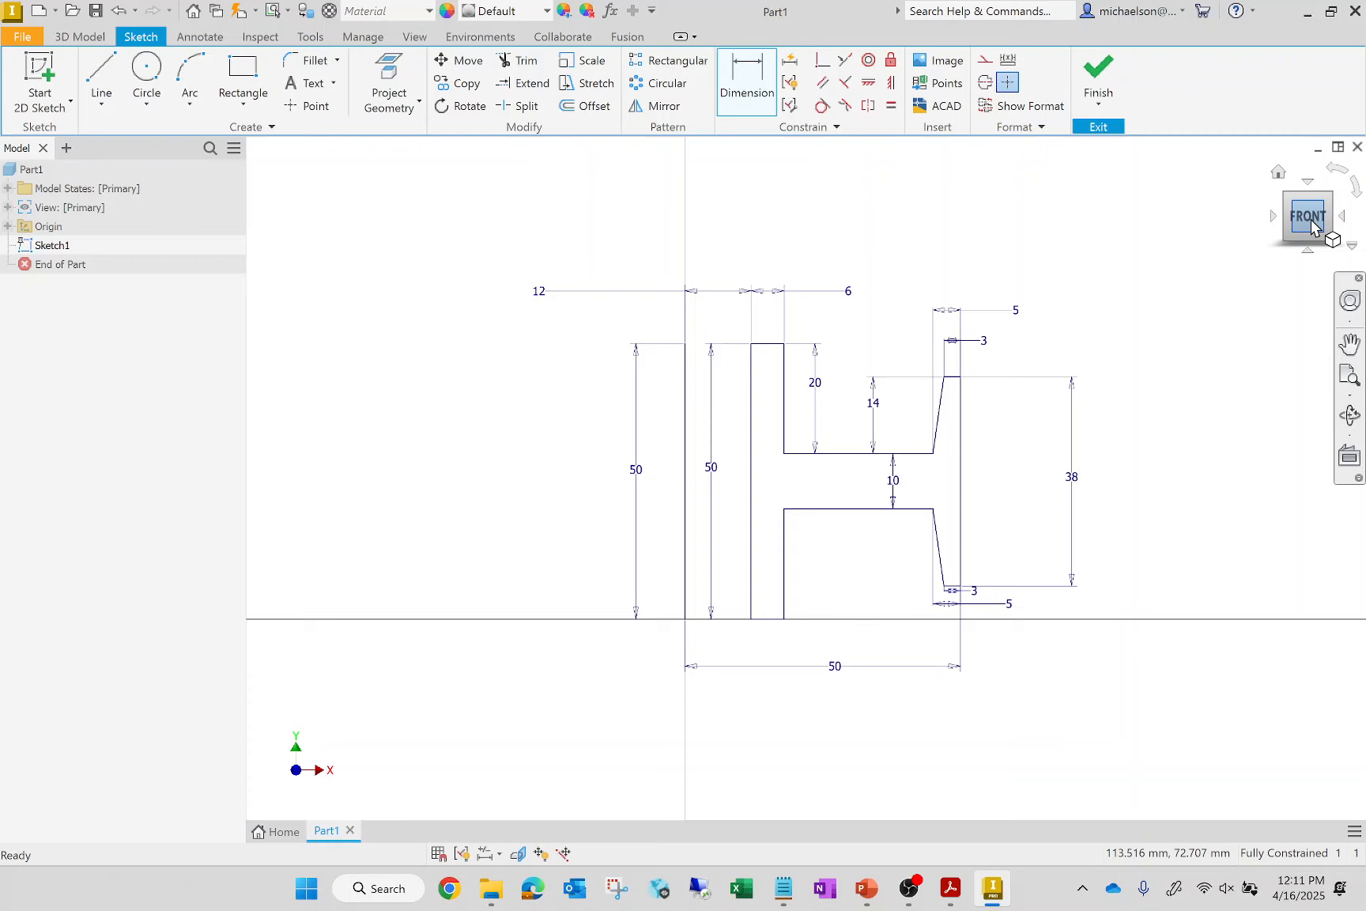
{"action": "left_click", "coordinate": [1096, 68]}
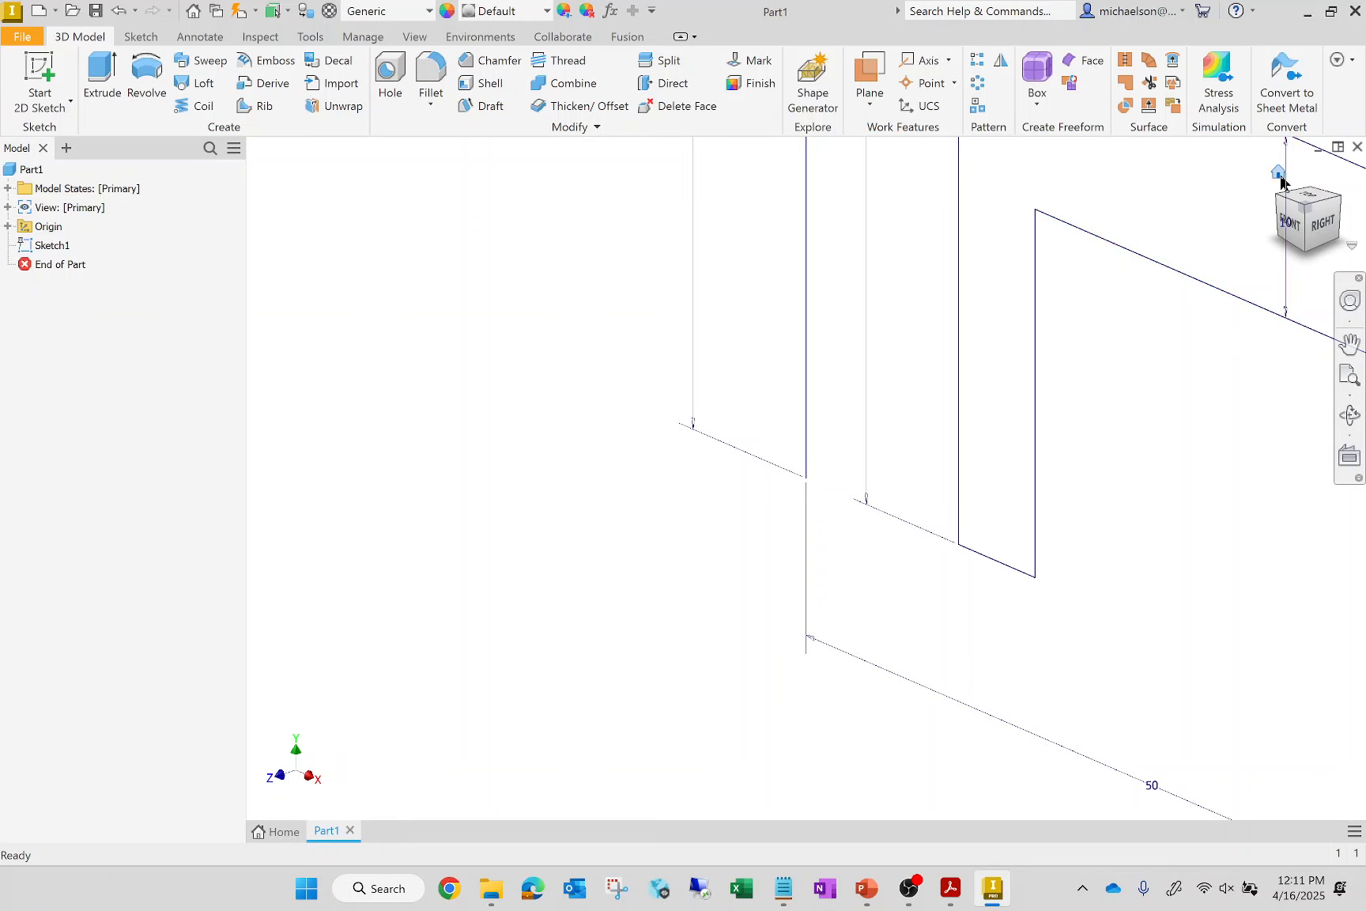
{"action": "left_click", "coordinate": [1280, 173]}
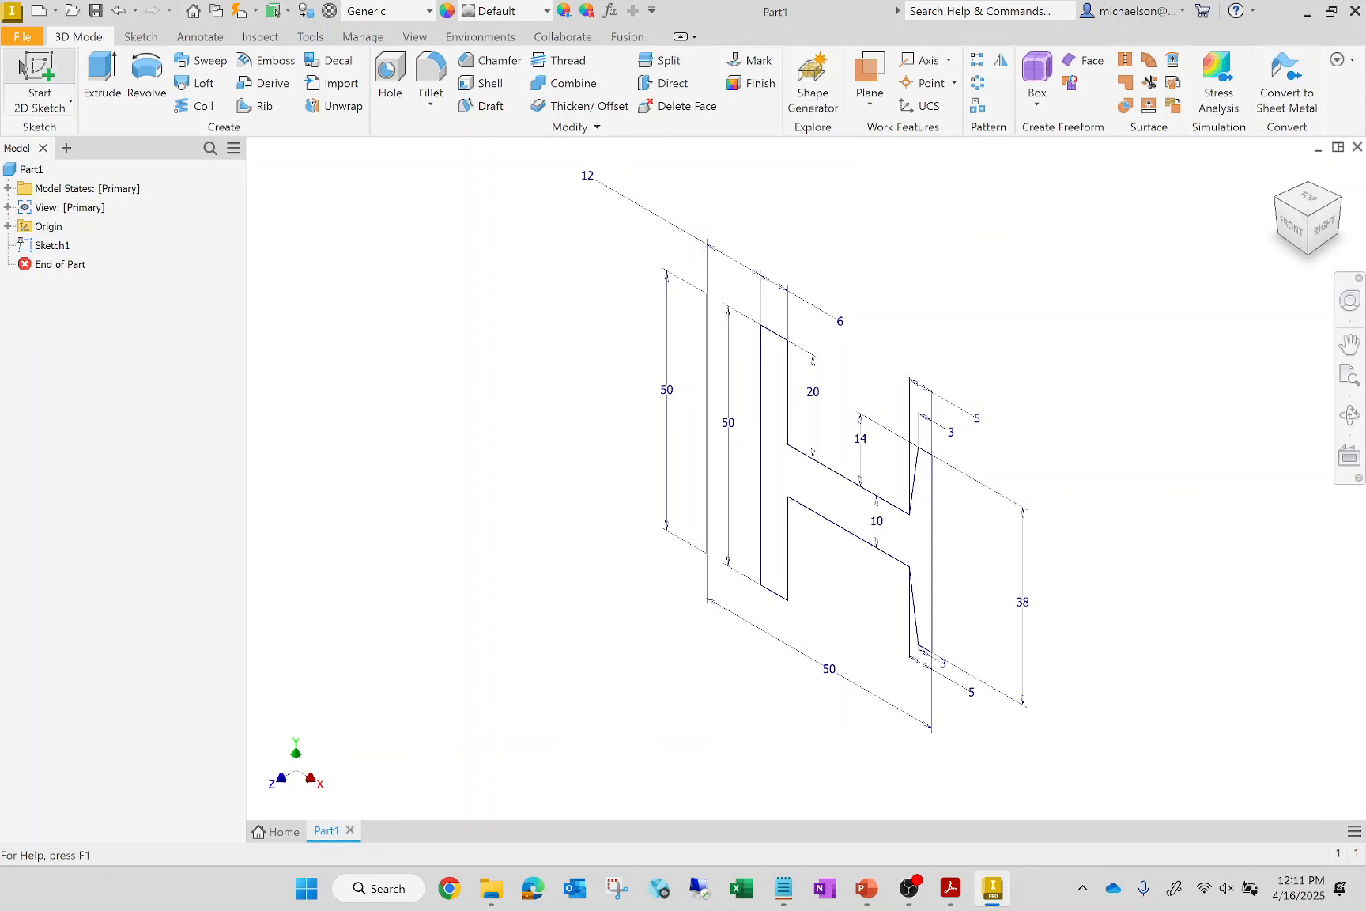
{"action": "left_click", "coordinate": [151, 87]}
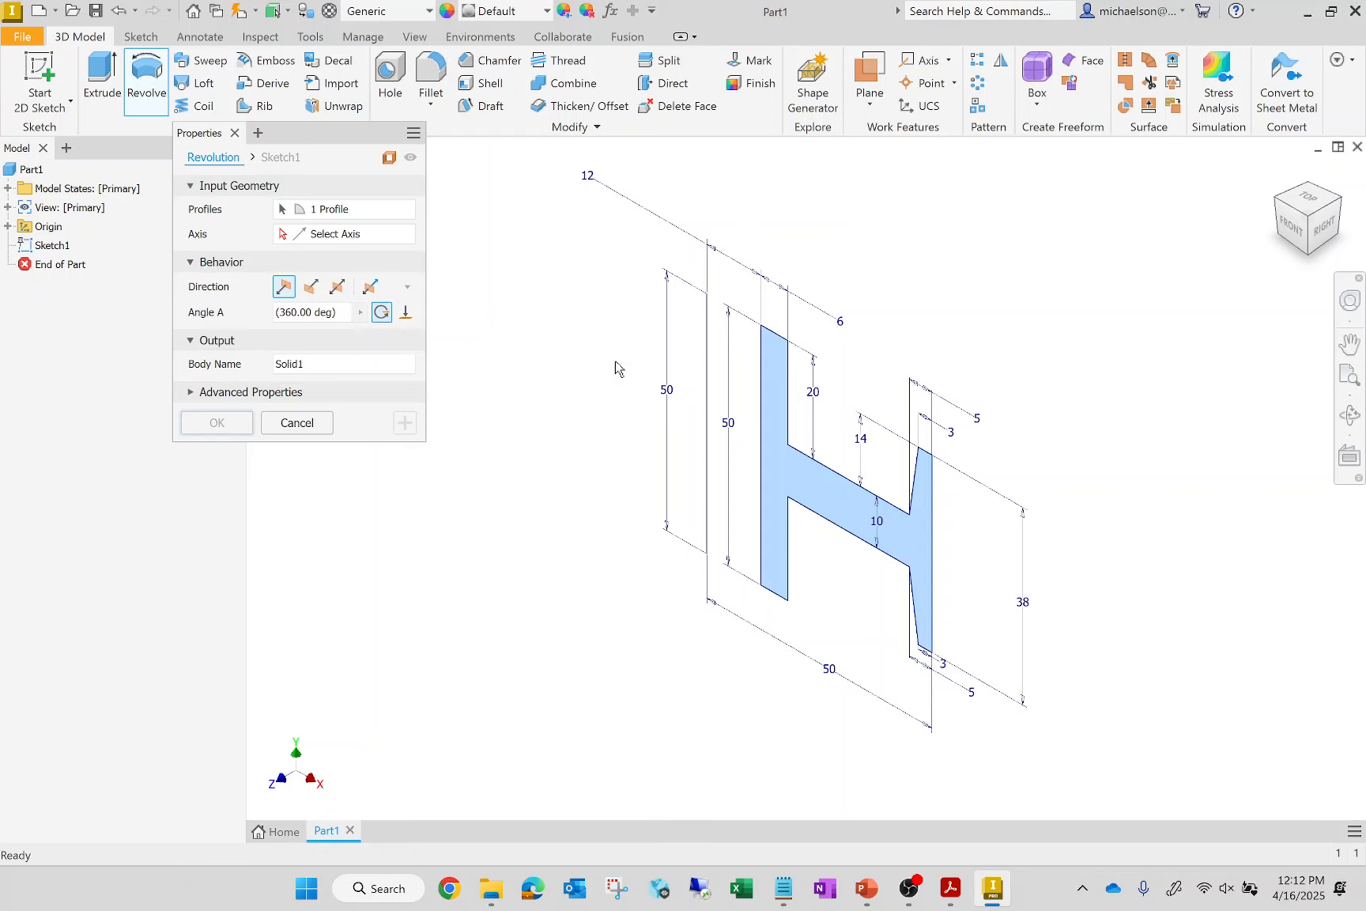
{"action": "left_click", "coordinate": [288, 235]}
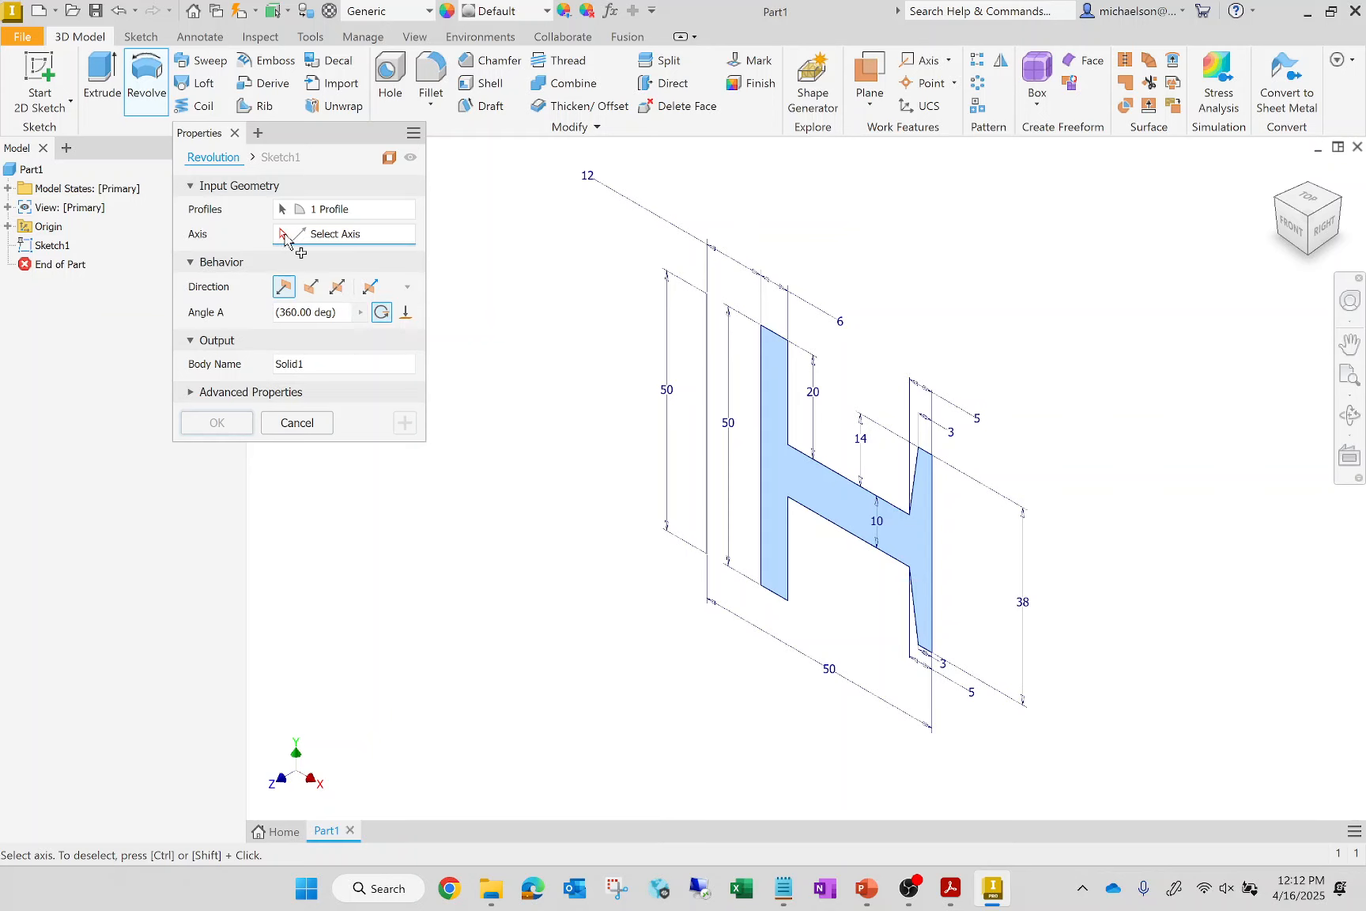
{"action": "left_click", "coordinate": [709, 482]}
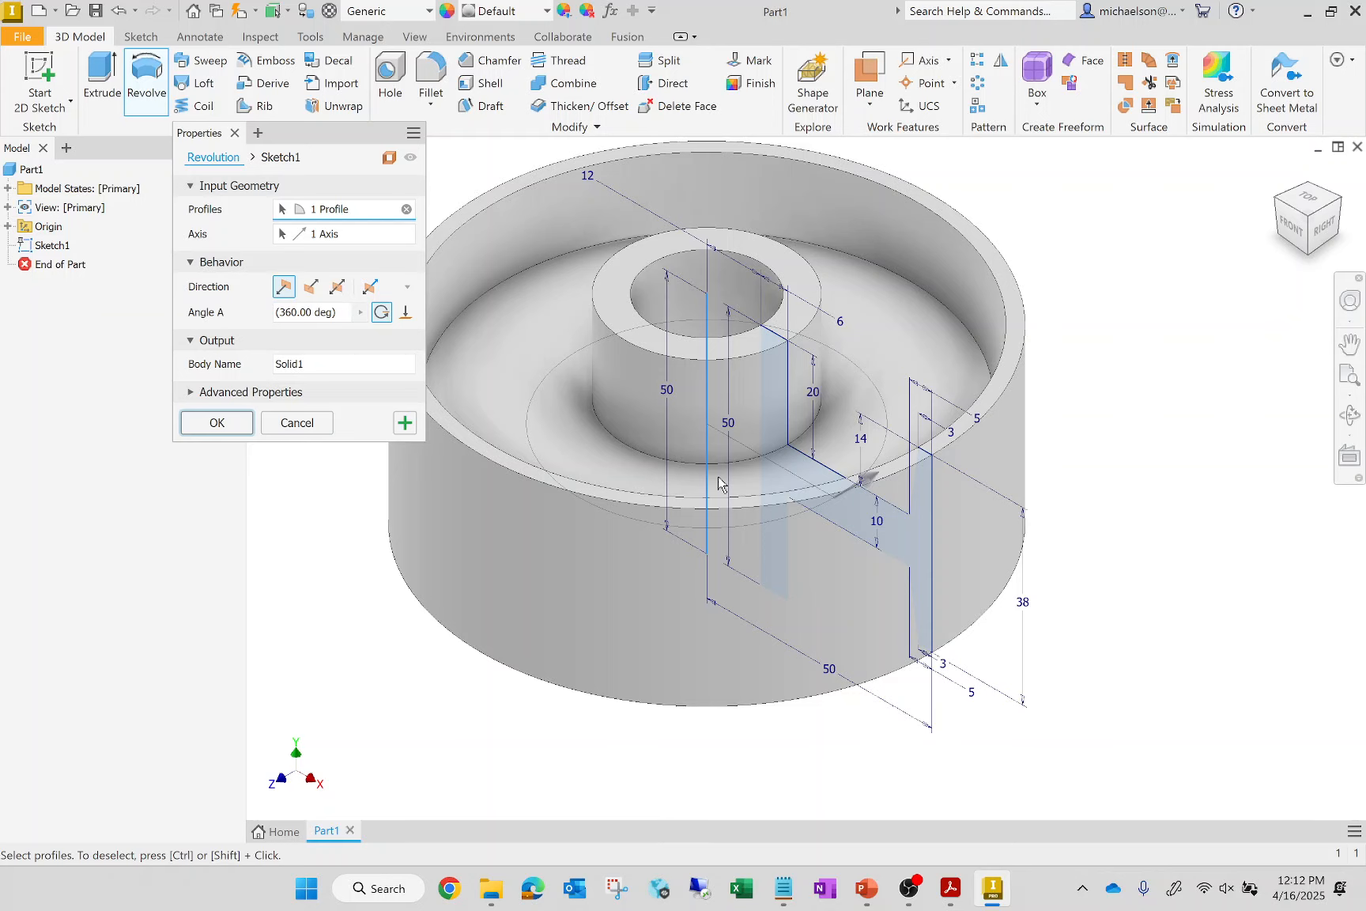
Try partial revolve angles of 120 and 180 degrees for the profile
{"action": "left_click", "coordinate": [335, 306]}
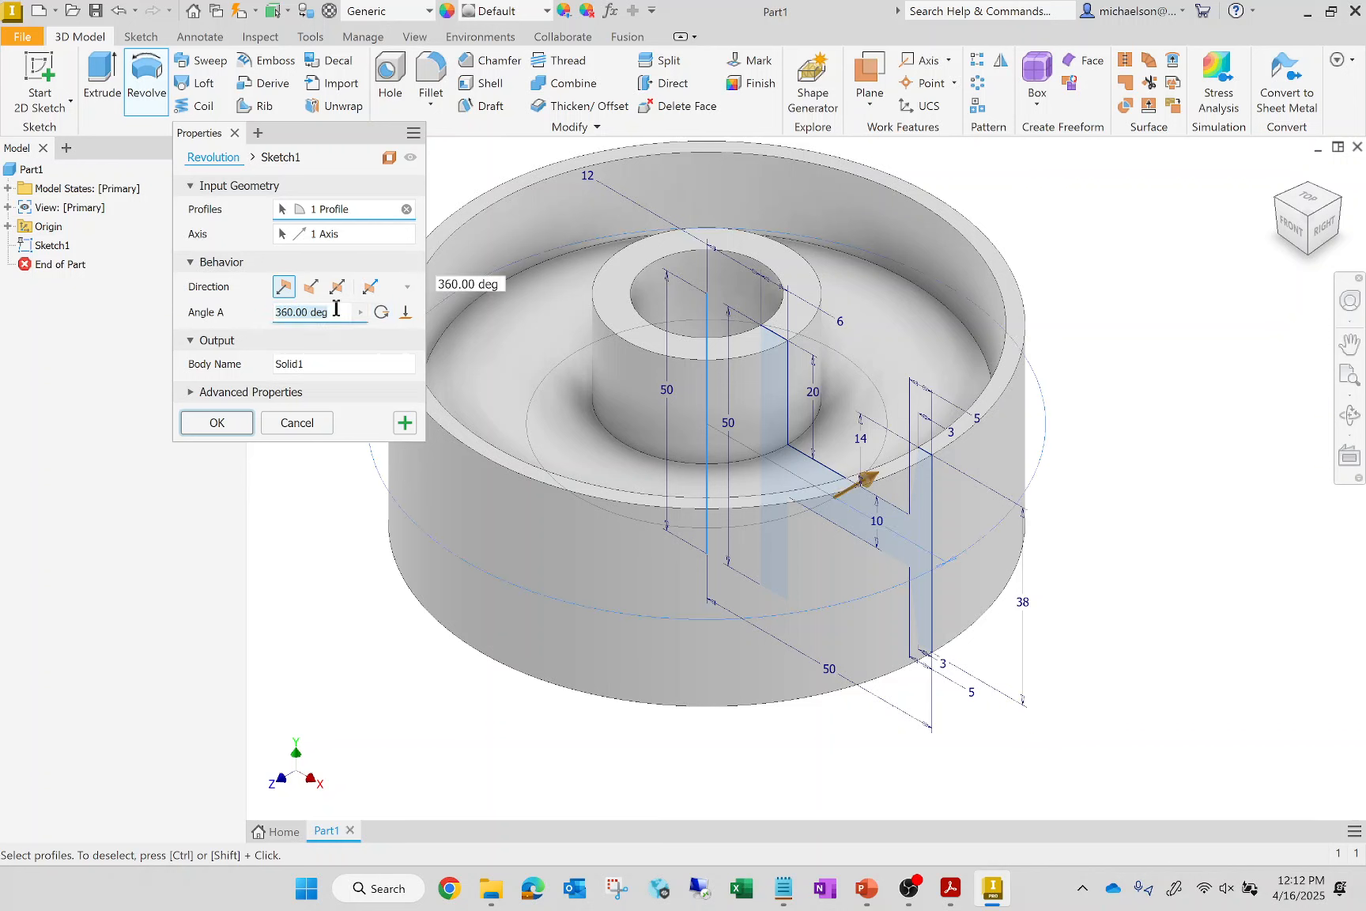
{"action": "type", "text": "120"}
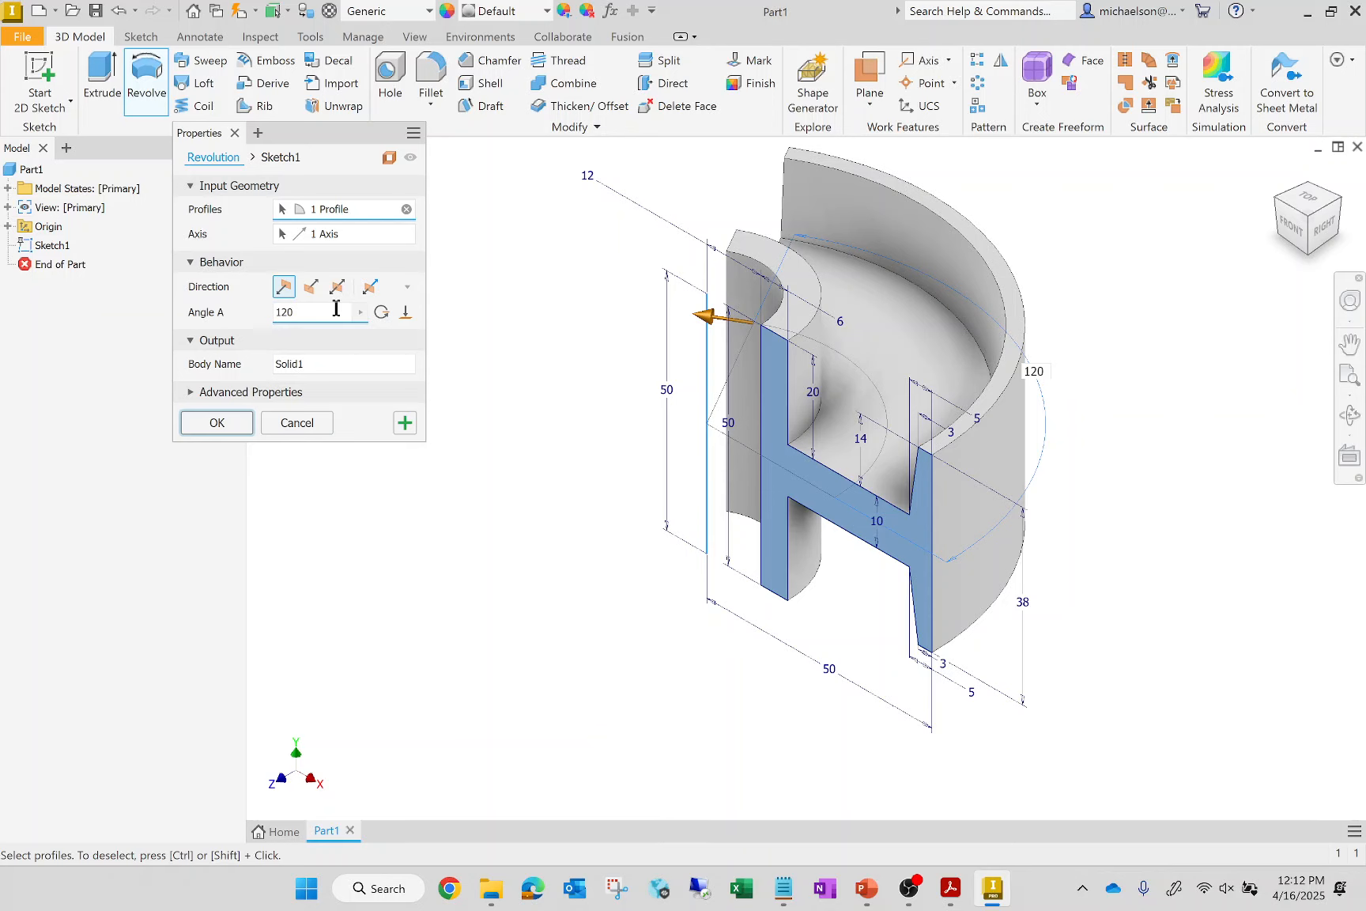
{"action": "left_click_drag", "start_coordinate": [308, 313], "coordinate": [188, 341]}
{"action": "type", "text": "180"}
Set the revolution to a full 360 degrees and create the wheel solid
{"action": "left_click", "coordinate": [384, 315]}
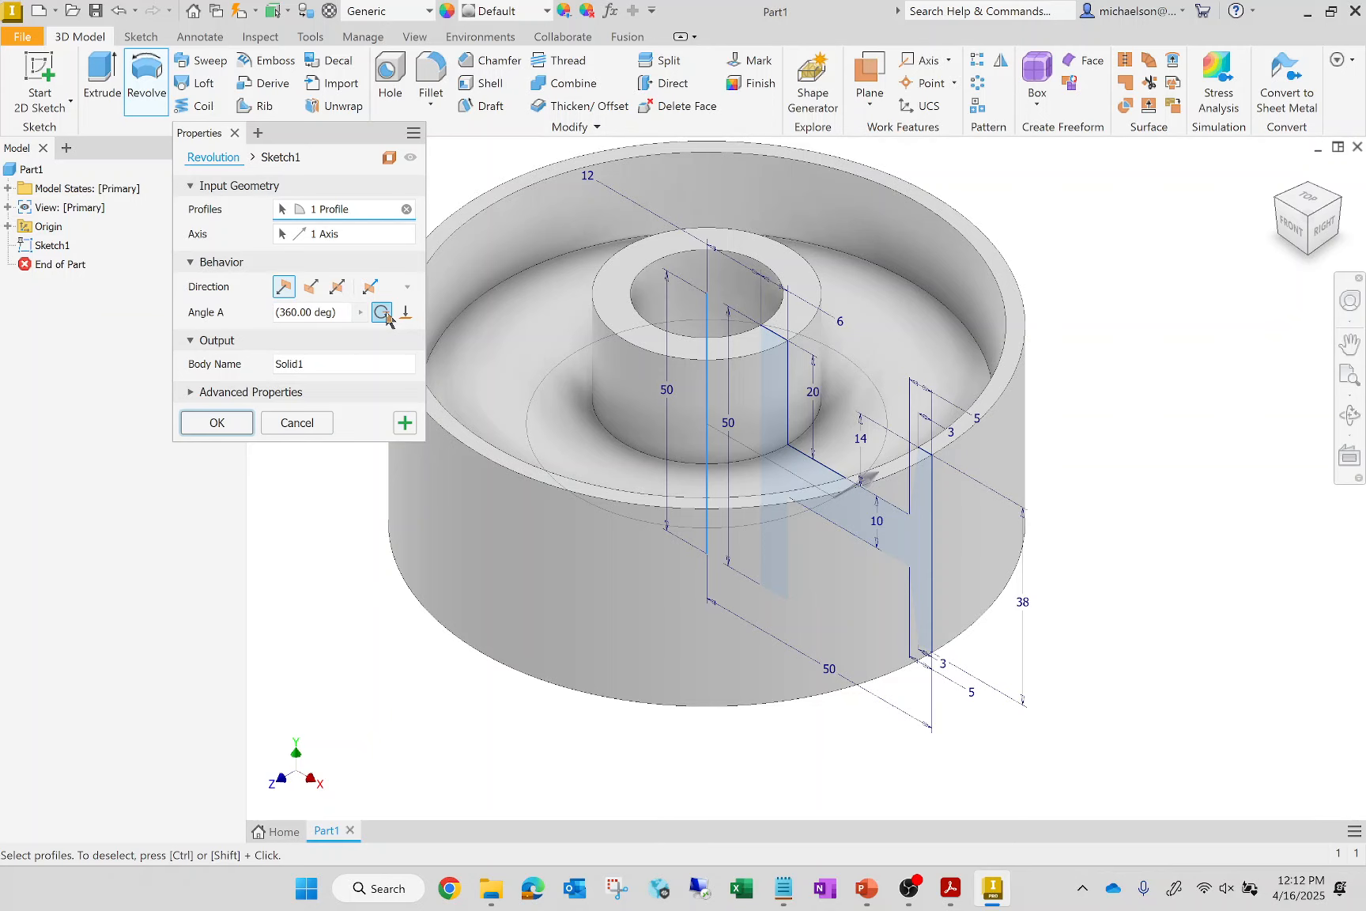
{"action": "left_click", "coordinate": [207, 421]}
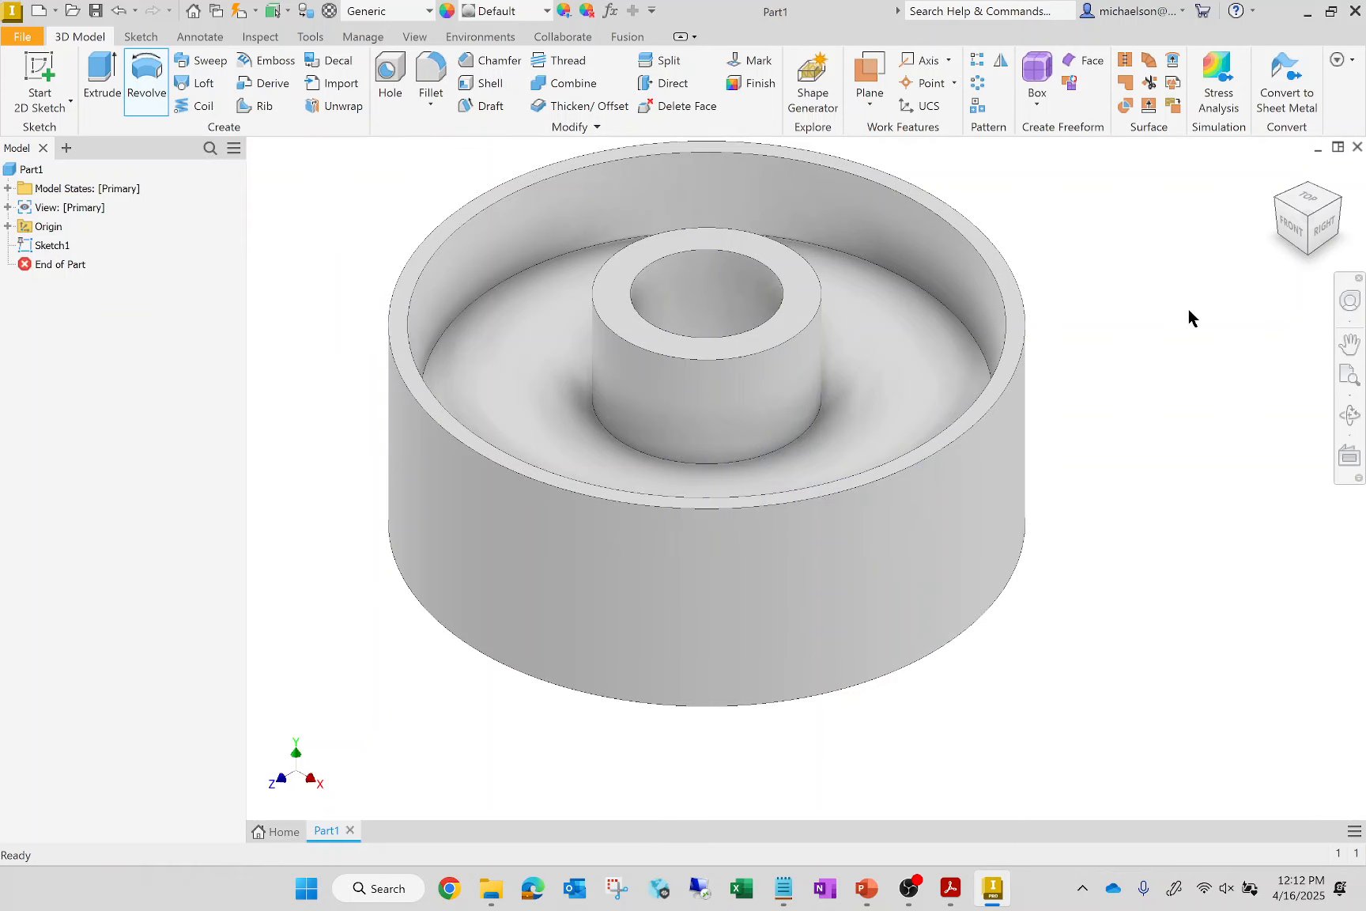
{"action": "left_click", "coordinate": [1280, 173]}
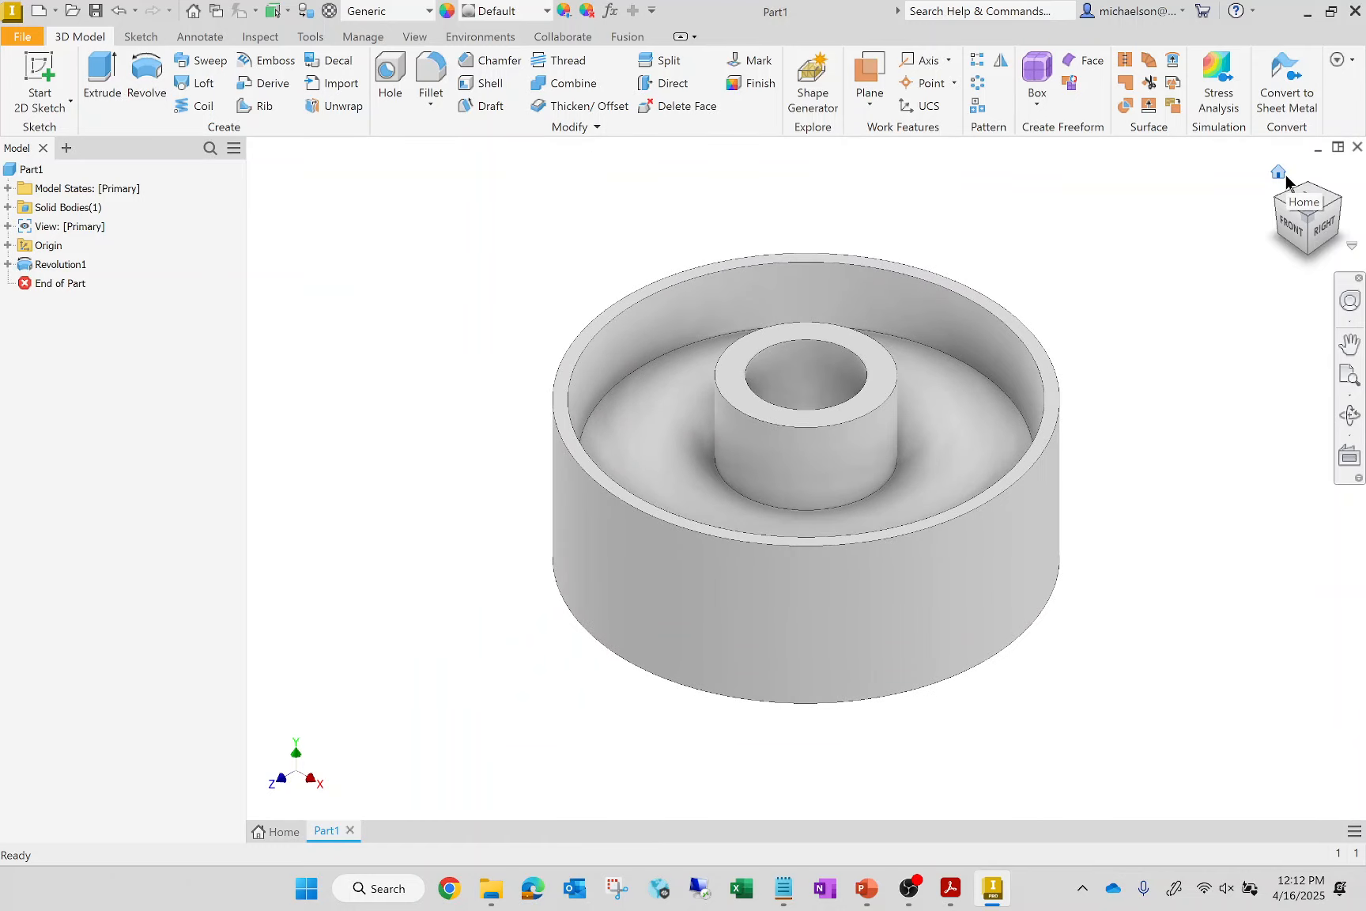
{"action": "mouse_move", "coordinate": [1307, 242]}
{"action": "left_mouse_down"}
{"action": "mouse_move", "coordinate": [1210, 67]}
{"action": "mouse_move", "coordinate": [1320, 194]}
{"action": "left_mouse_up"}
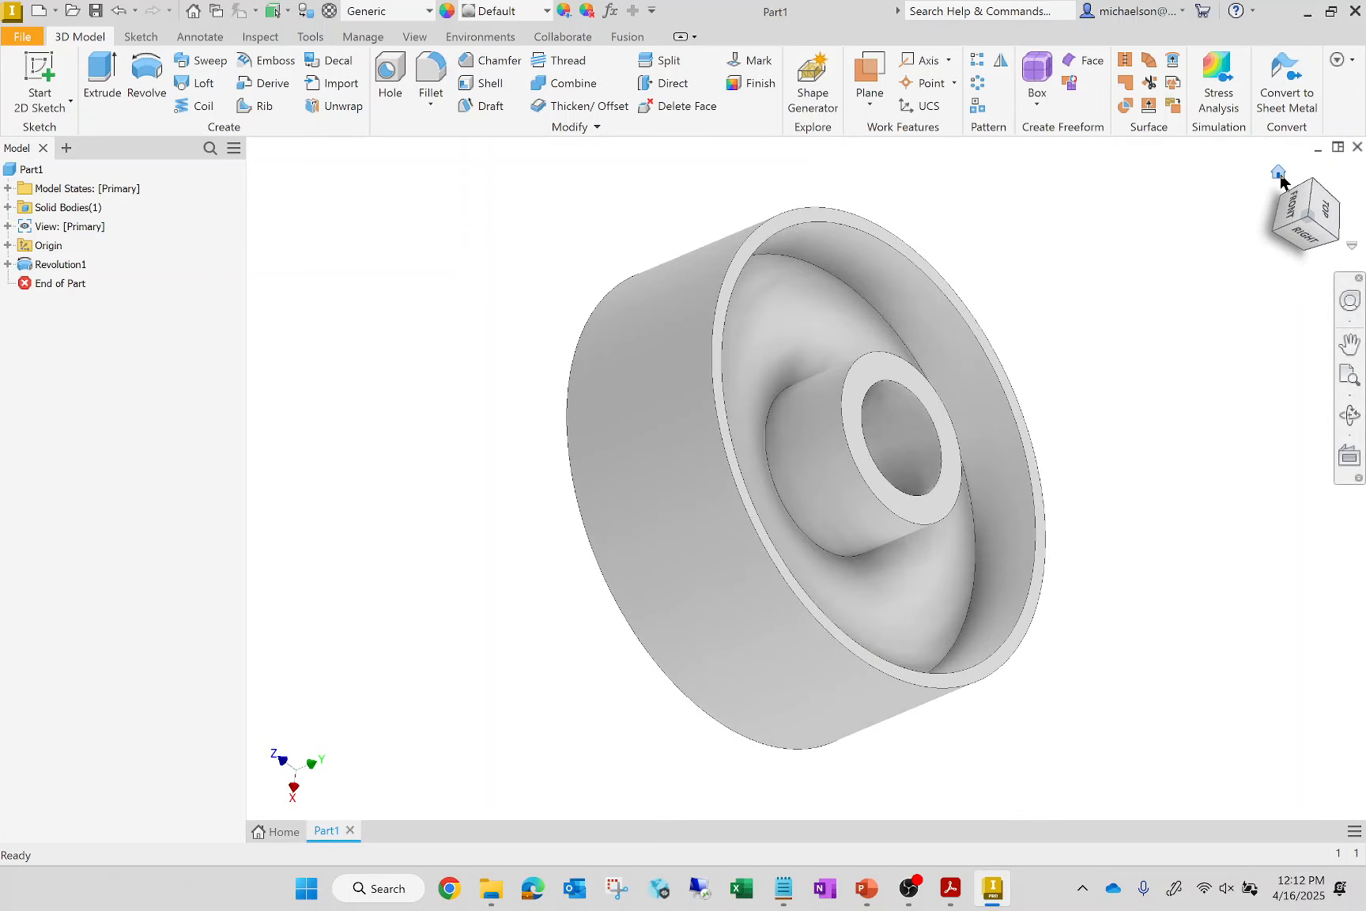
{"action": "left_click", "coordinate": [1281, 178]}
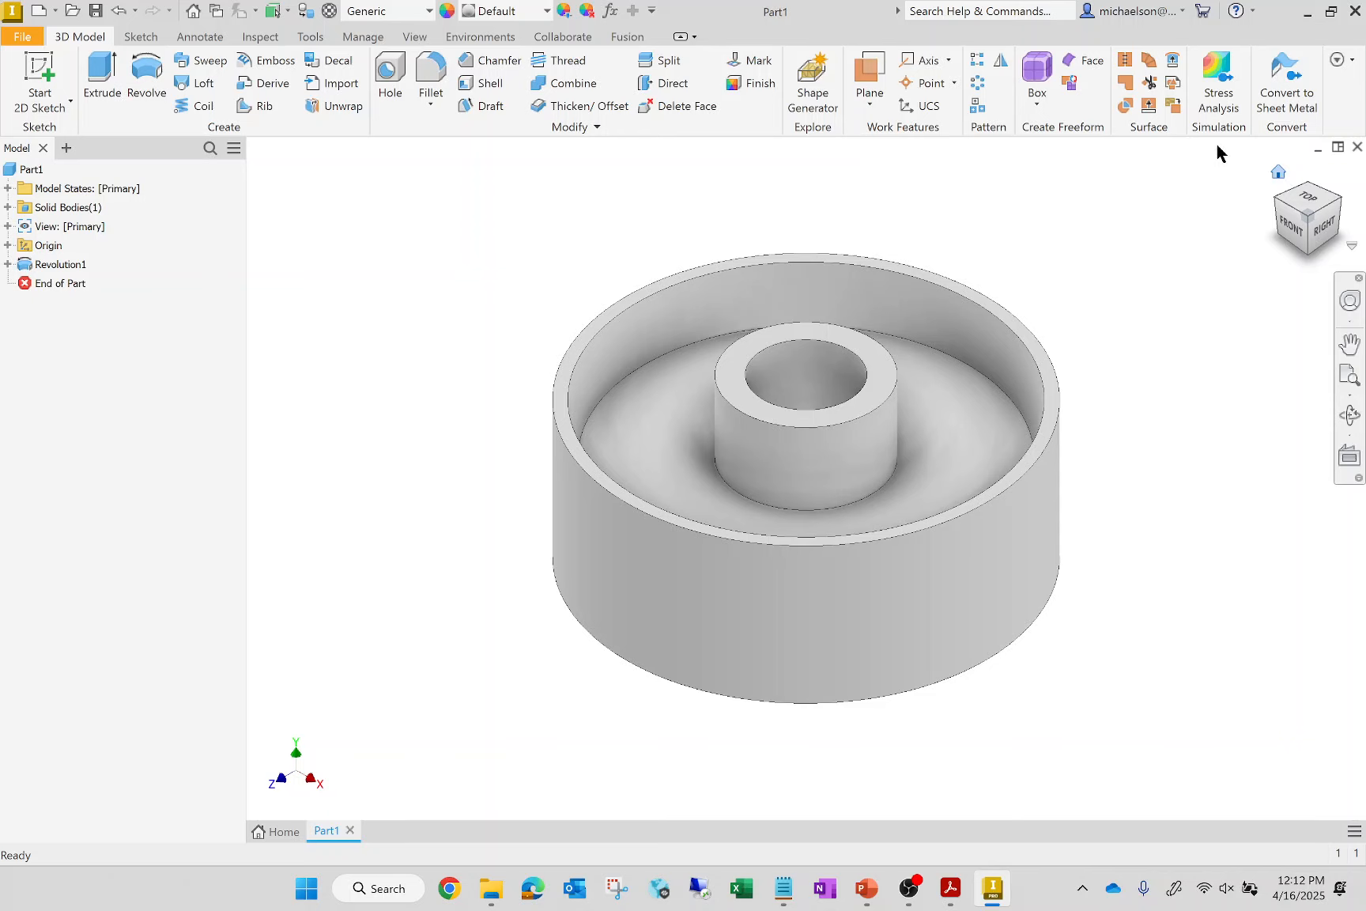
Save the part to the Desktop as Wheel, replacing the existing file of that name
{"action": "left_click", "coordinate": [22, 36]}
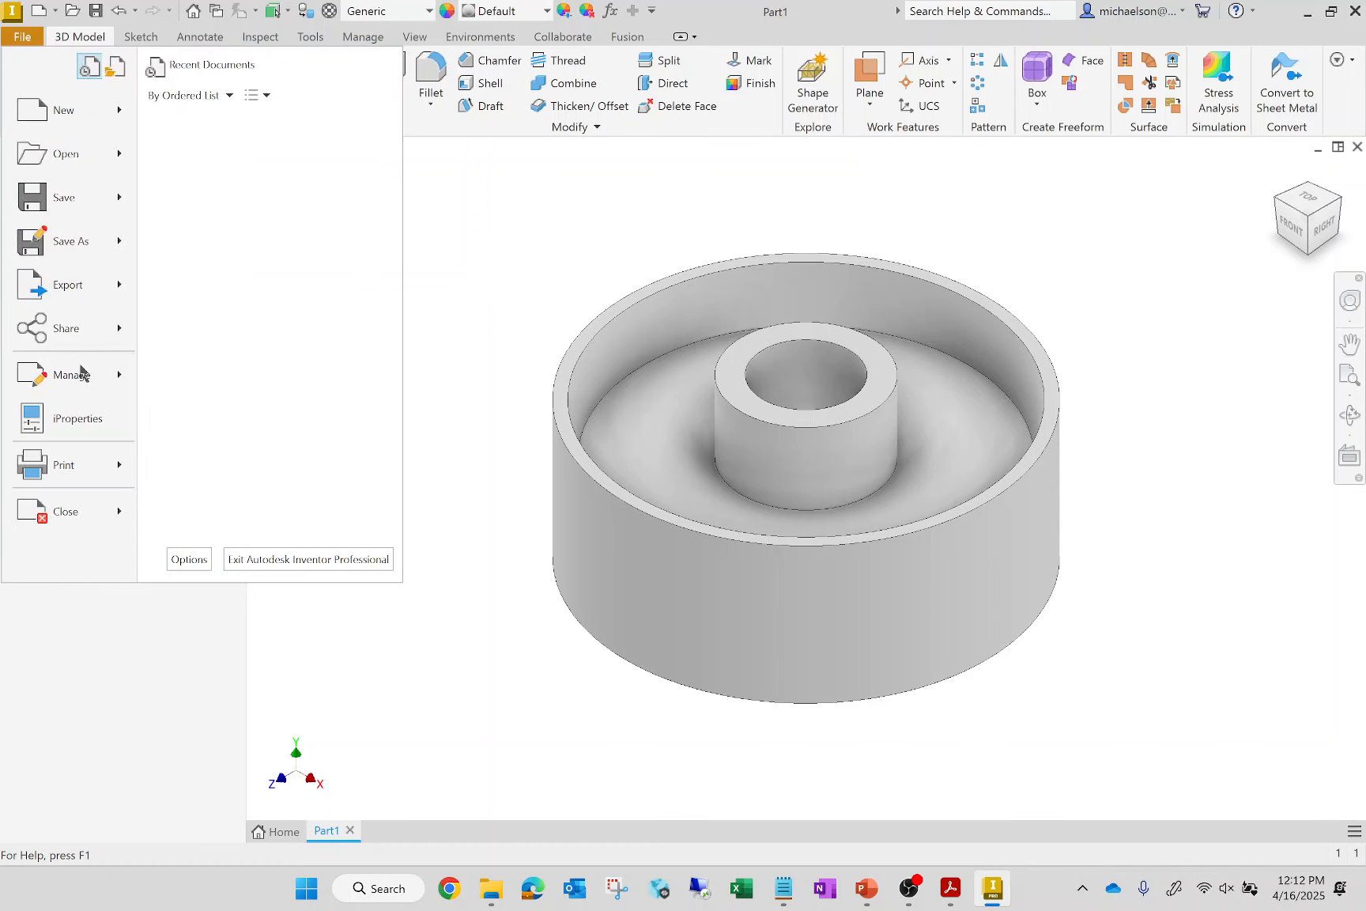
{"action": "mouse_move", "coordinate": [72, 241]}
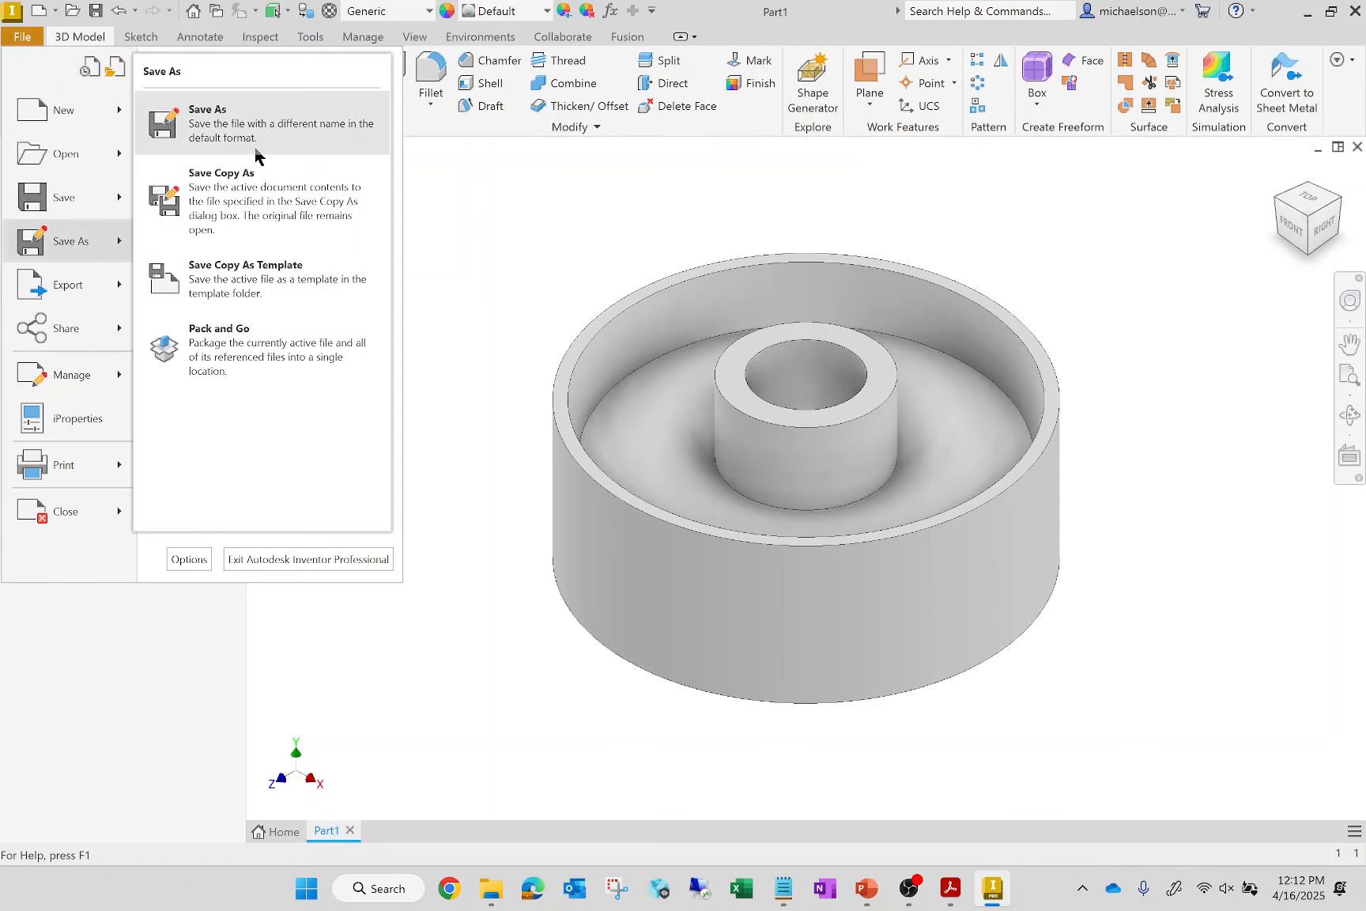
{"action": "left_click", "coordinate": [202, 123]}
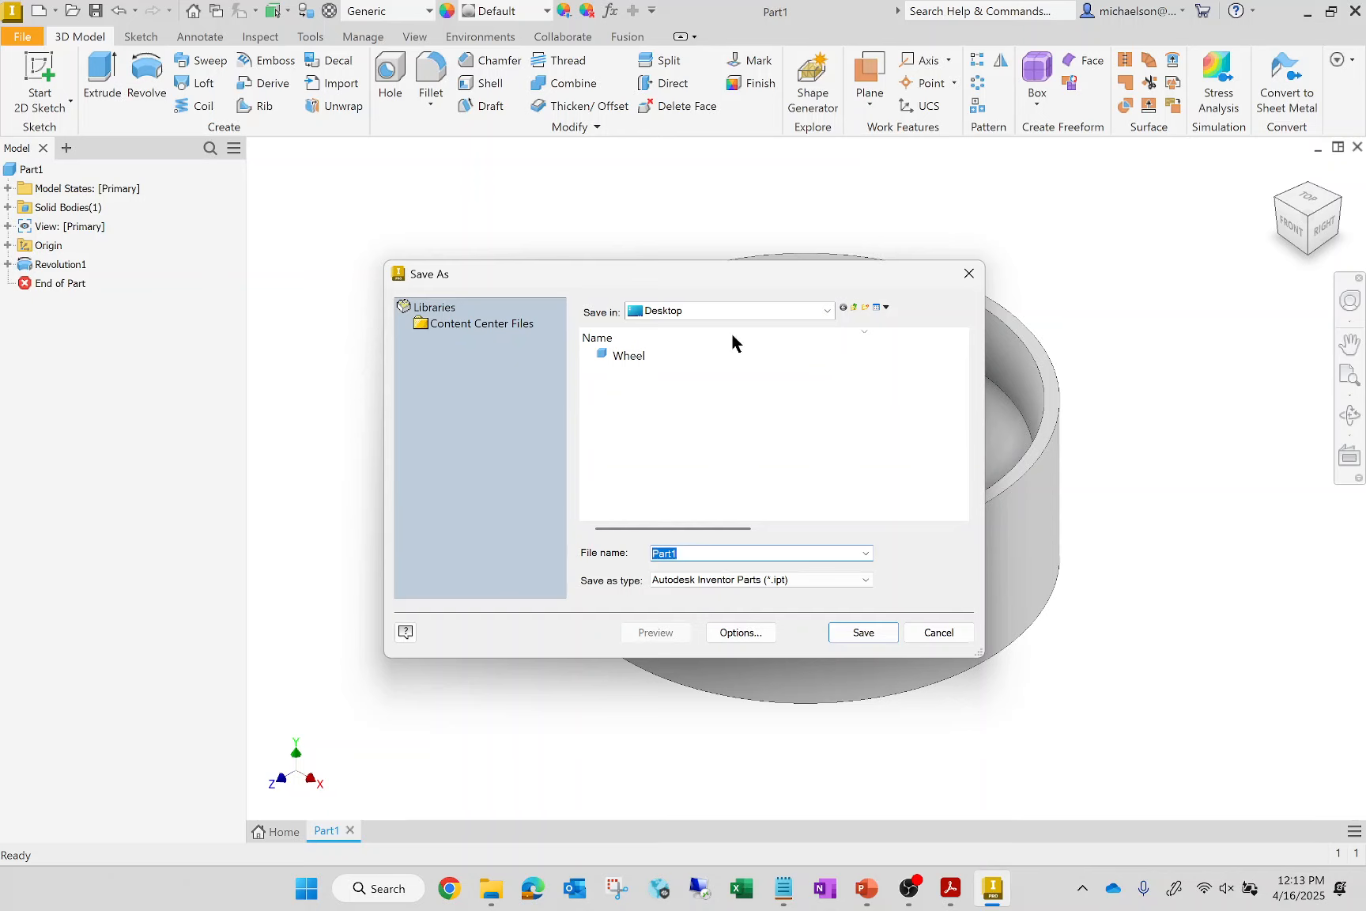
{"action": "left_click", "coordinate": [653, 356]}
{"action": "left_click", "coordinate": [864, 632]}
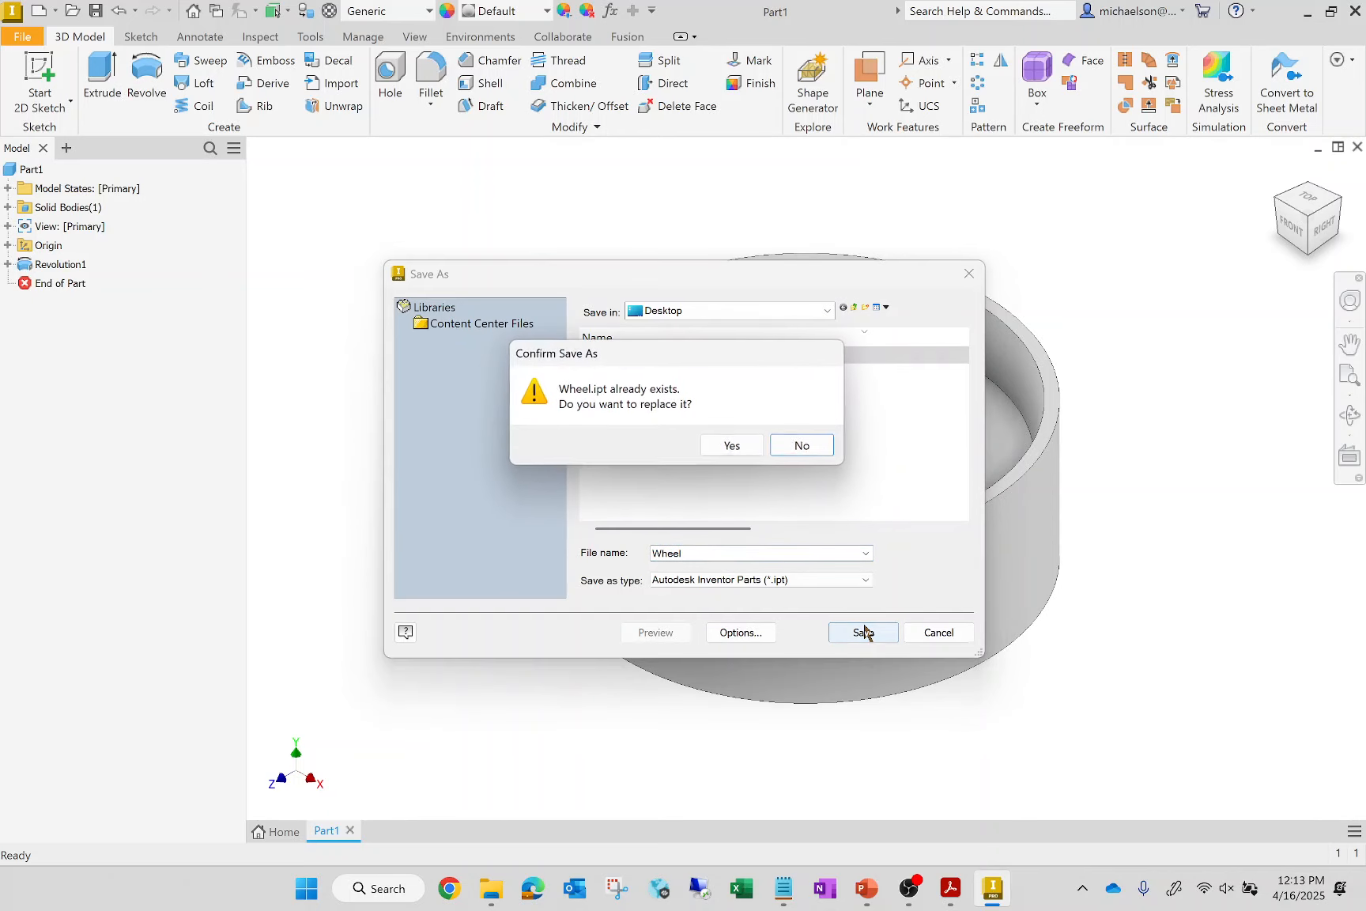
{"action": "key", "text": "Left"}
{"action": "key", "text": "Return"}
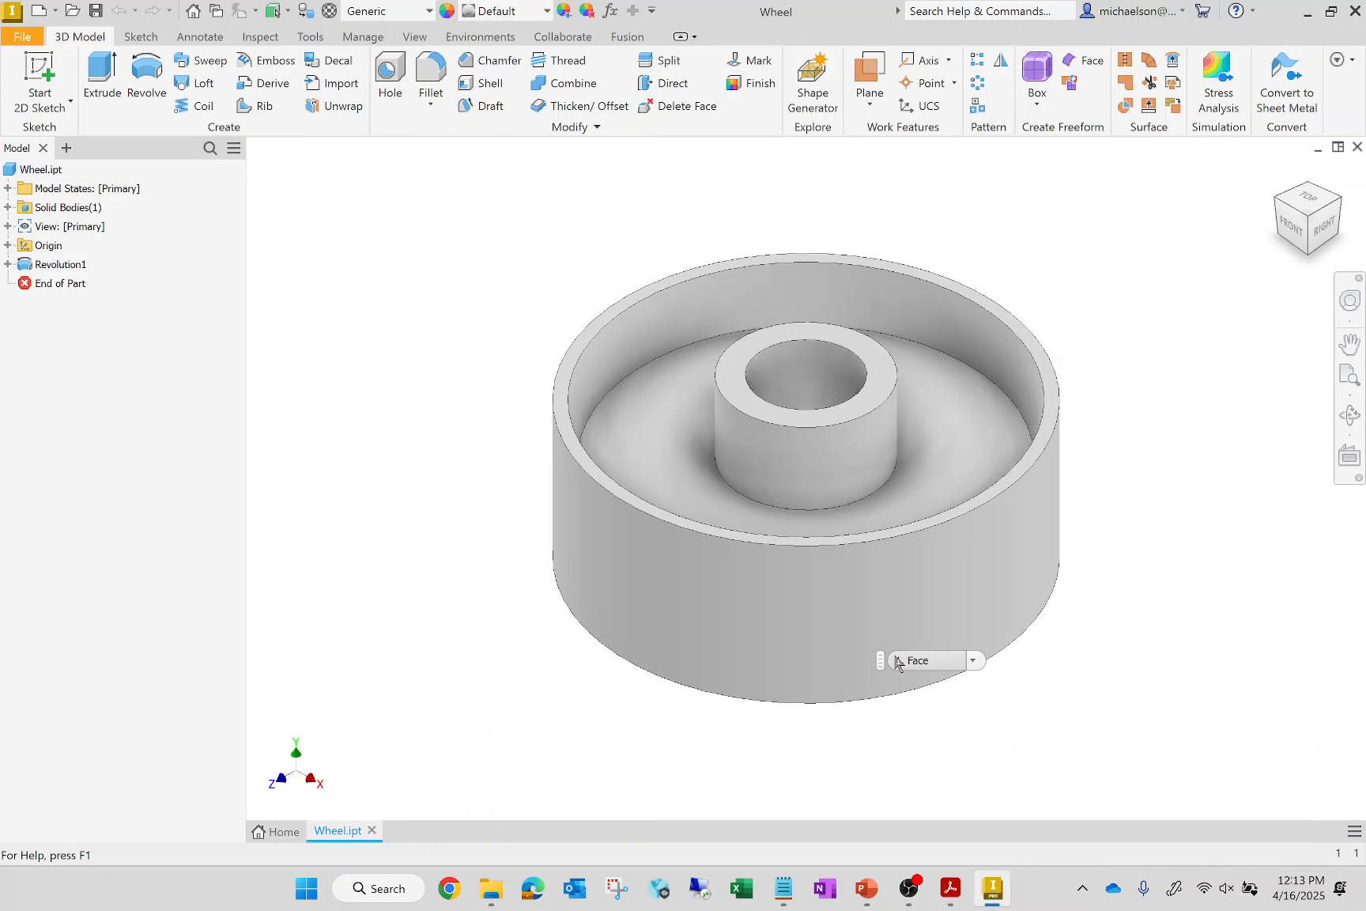
Create a new drawing from the default drawing template
{"action": "left_click", "coordinate": [23, 37]}
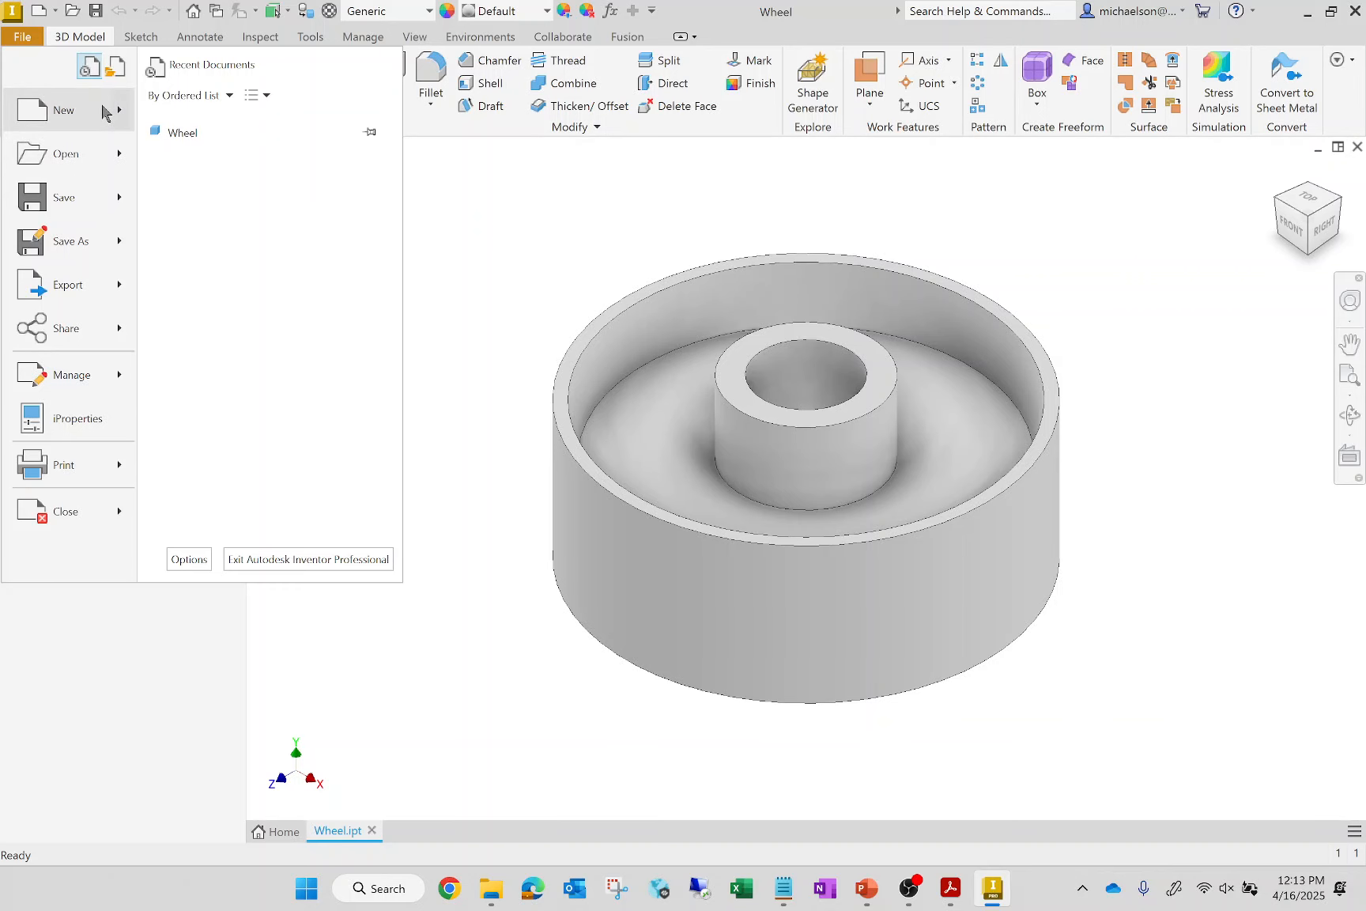
{"action": "mouse_move", "coordinate": [110, 112]}
{"action": "mouse_move", "coordinate": [292, 277]}
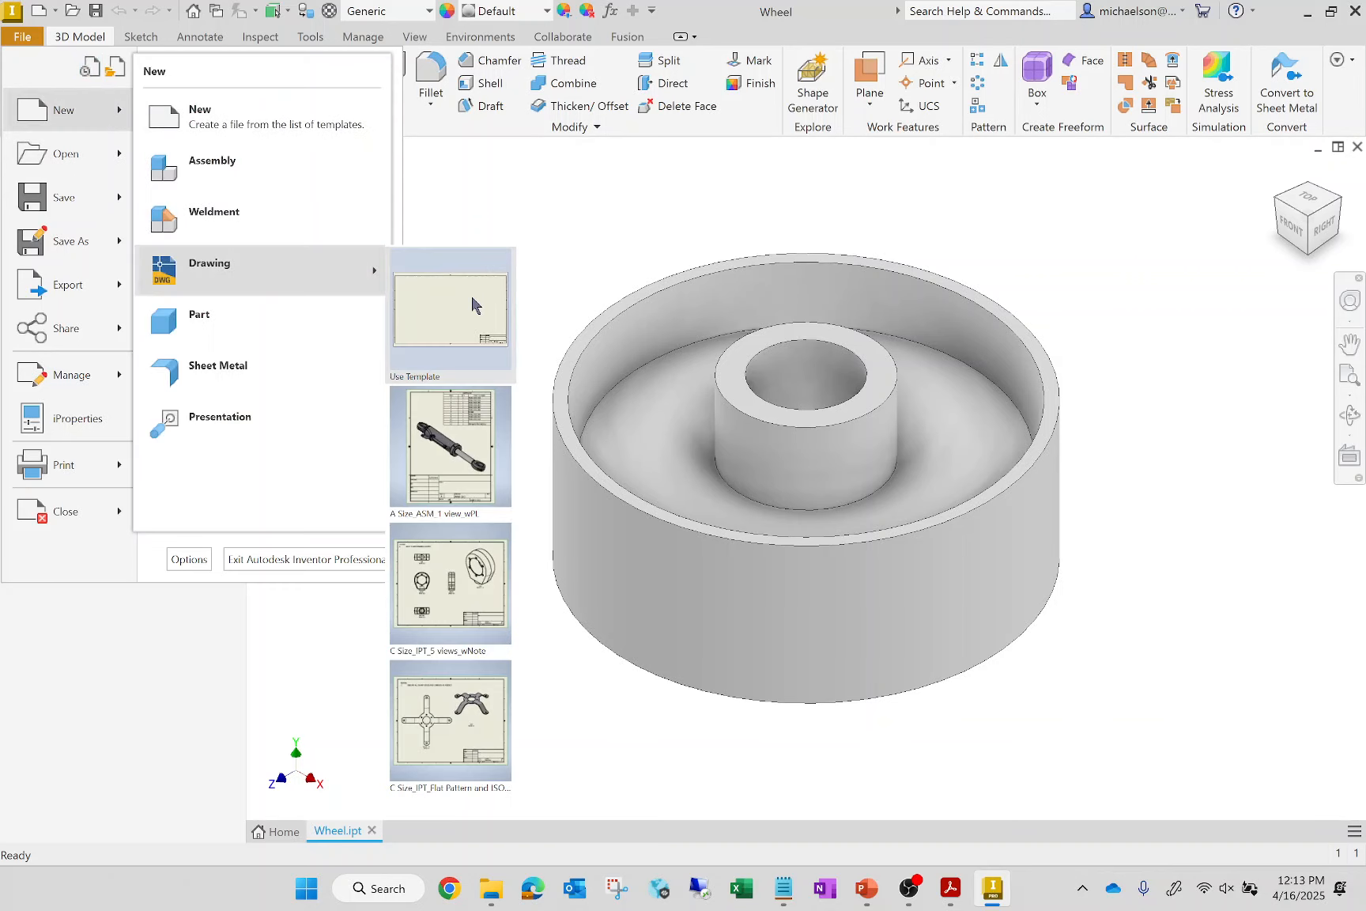
{"action": "left_click", "coordinate": [473, 300]}
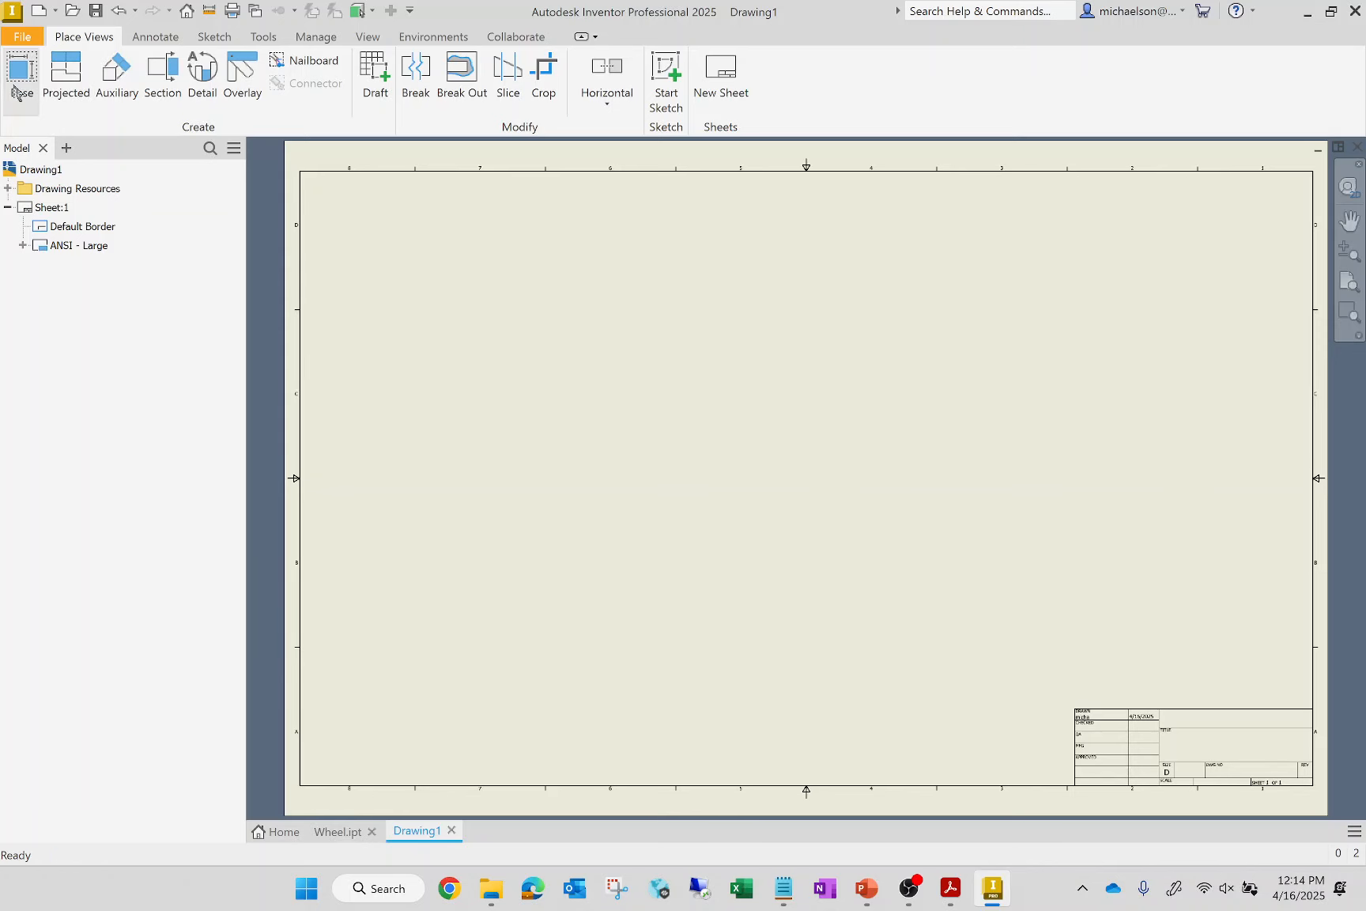
Open the drawing's iProperties and set the title to WHEEL and the author to ABC
{"action": "left_click", "coordinate": [22, 36]}
{"action": "left_click", "coordinate": [71, 427]}
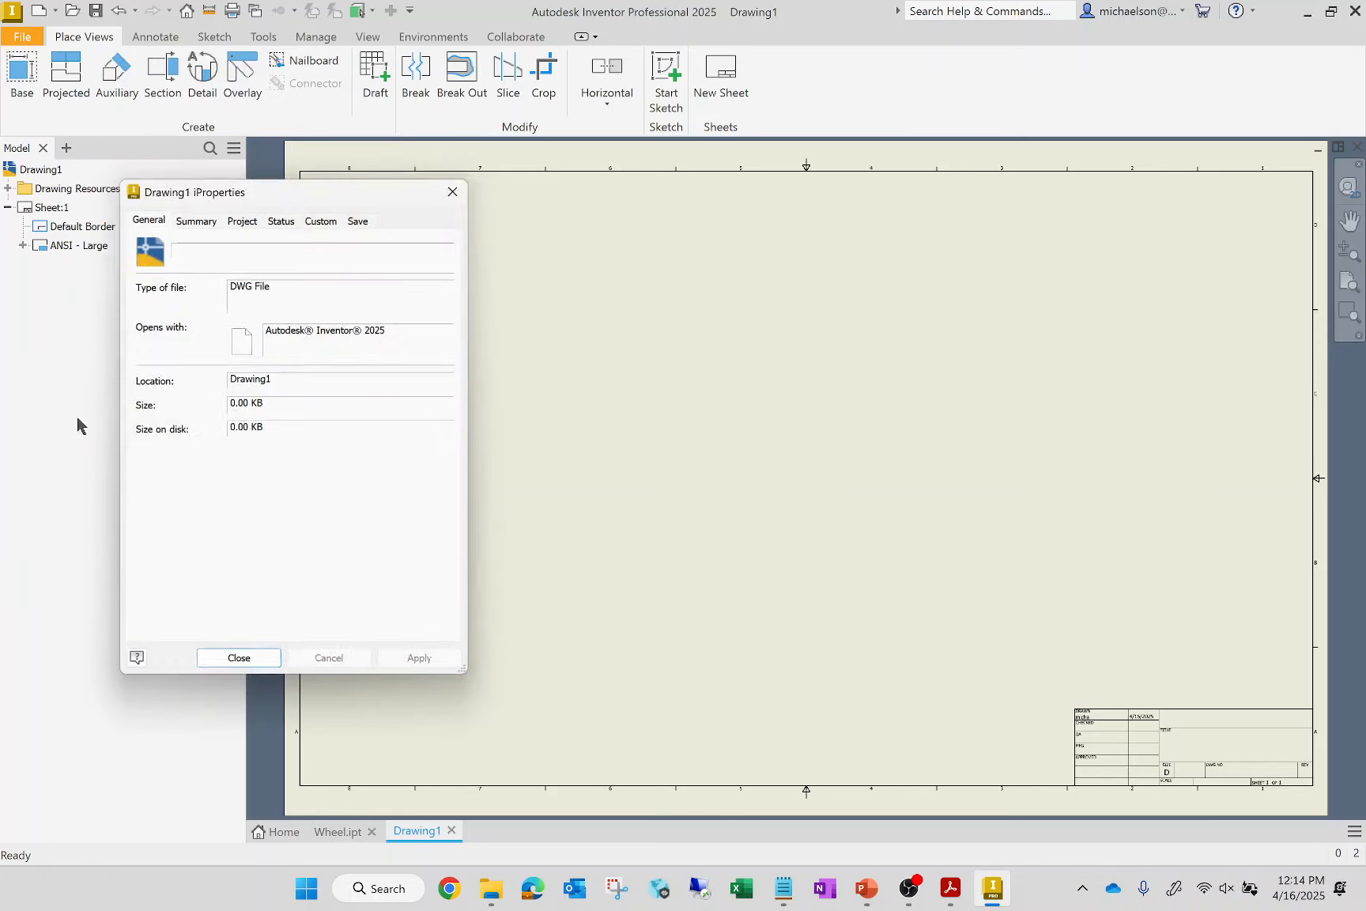
{"action": "left_click", "coordinate": [203, 212]}
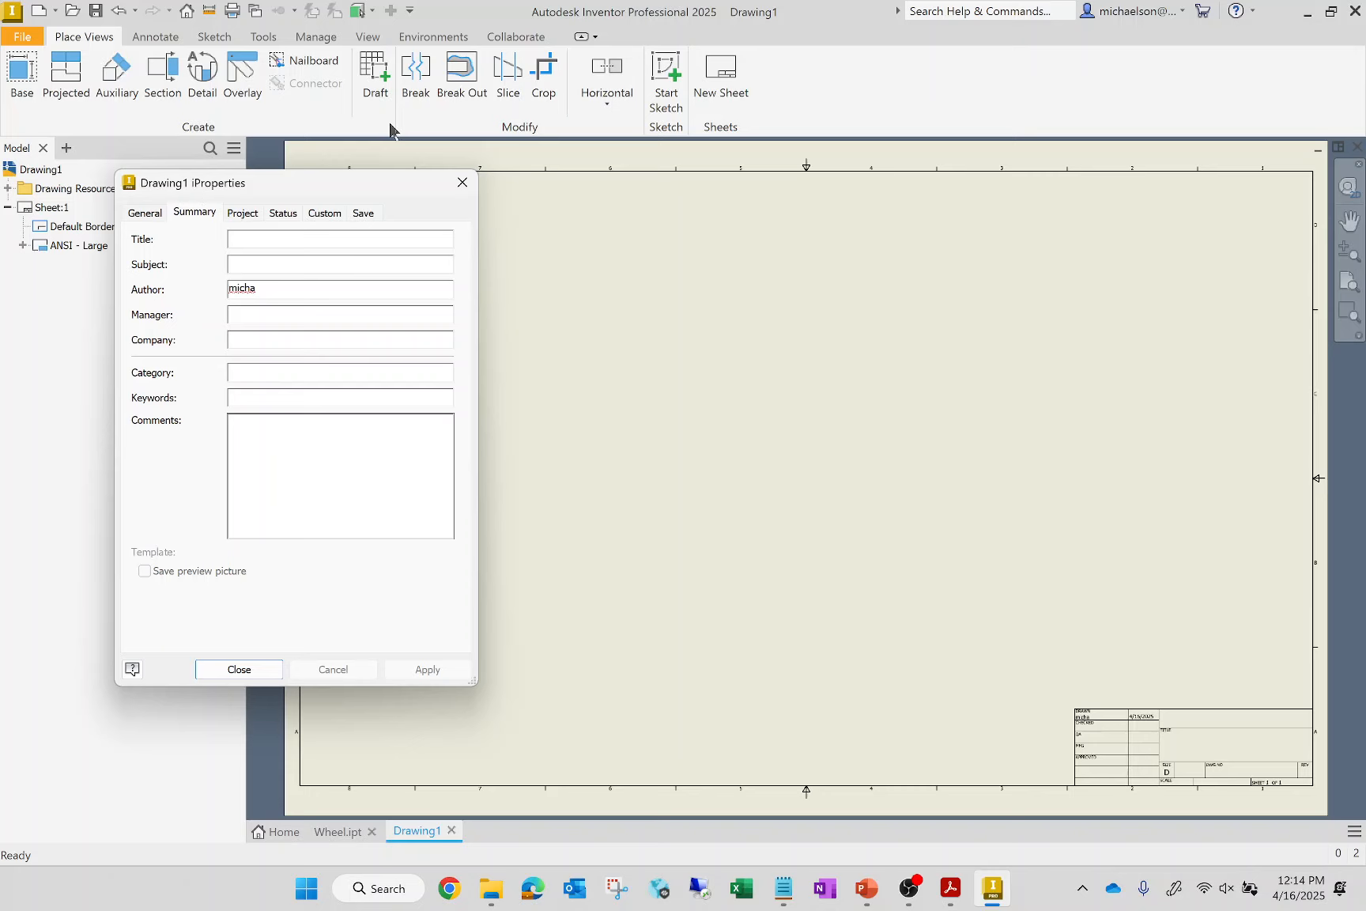
{"action": "left_click", "coordinate": [316, 241]}
{"action": "type", "text": "WHEEL"}
{"action": "key", "text": "Tab"}
{"action": "key", "text": "Tab"}
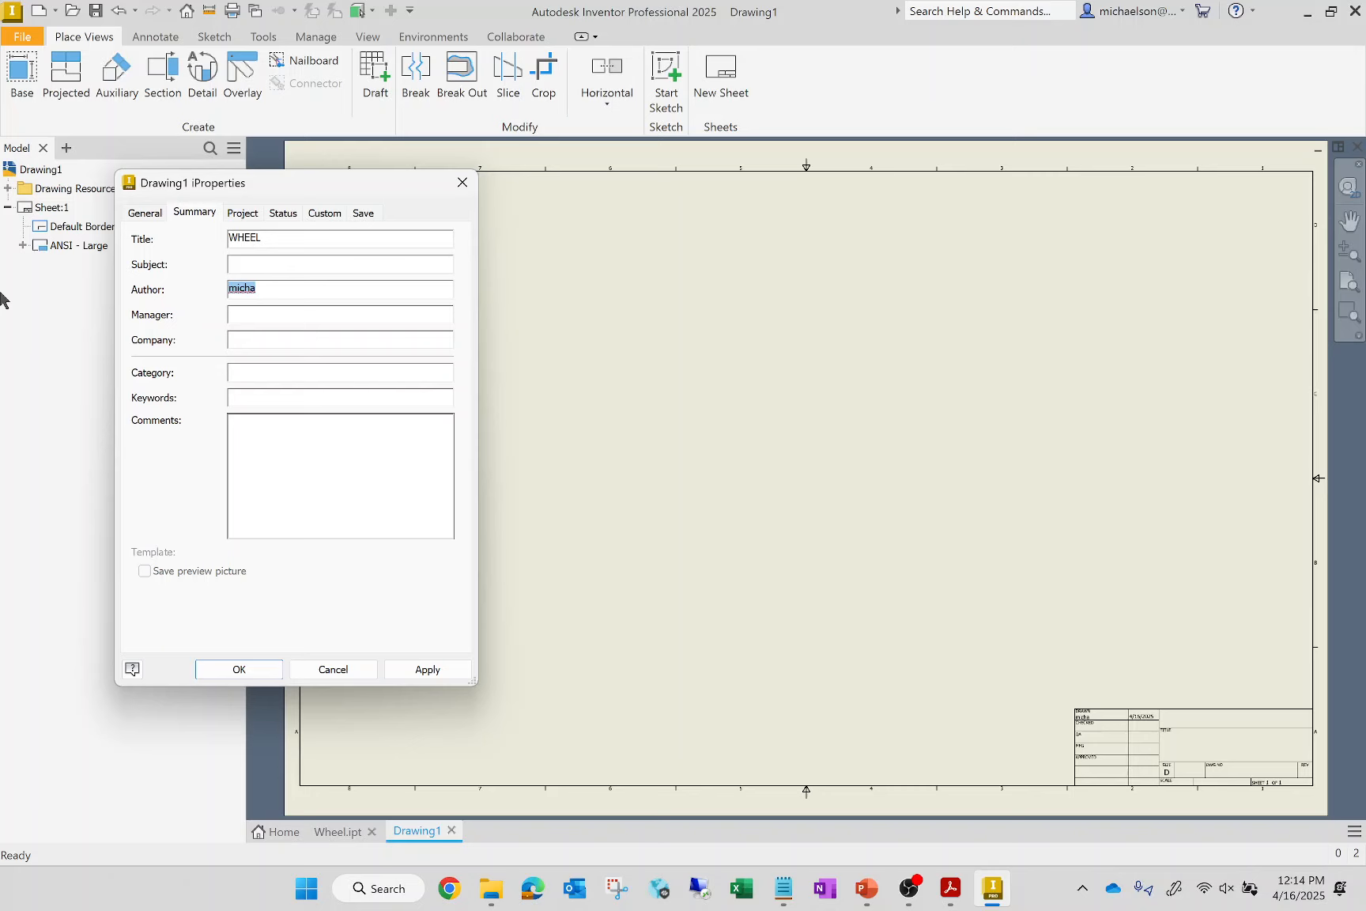
{"action": "type", "text": "ABC"}
Set the company to MARSHALL UNIVERSITY CECS, apply the summary properties and check the filled-in title block
{"action": "left_click", "coordinate": [335, 338]}
{"action": "type", "text": "MARSHALL UNIVERSIT"}
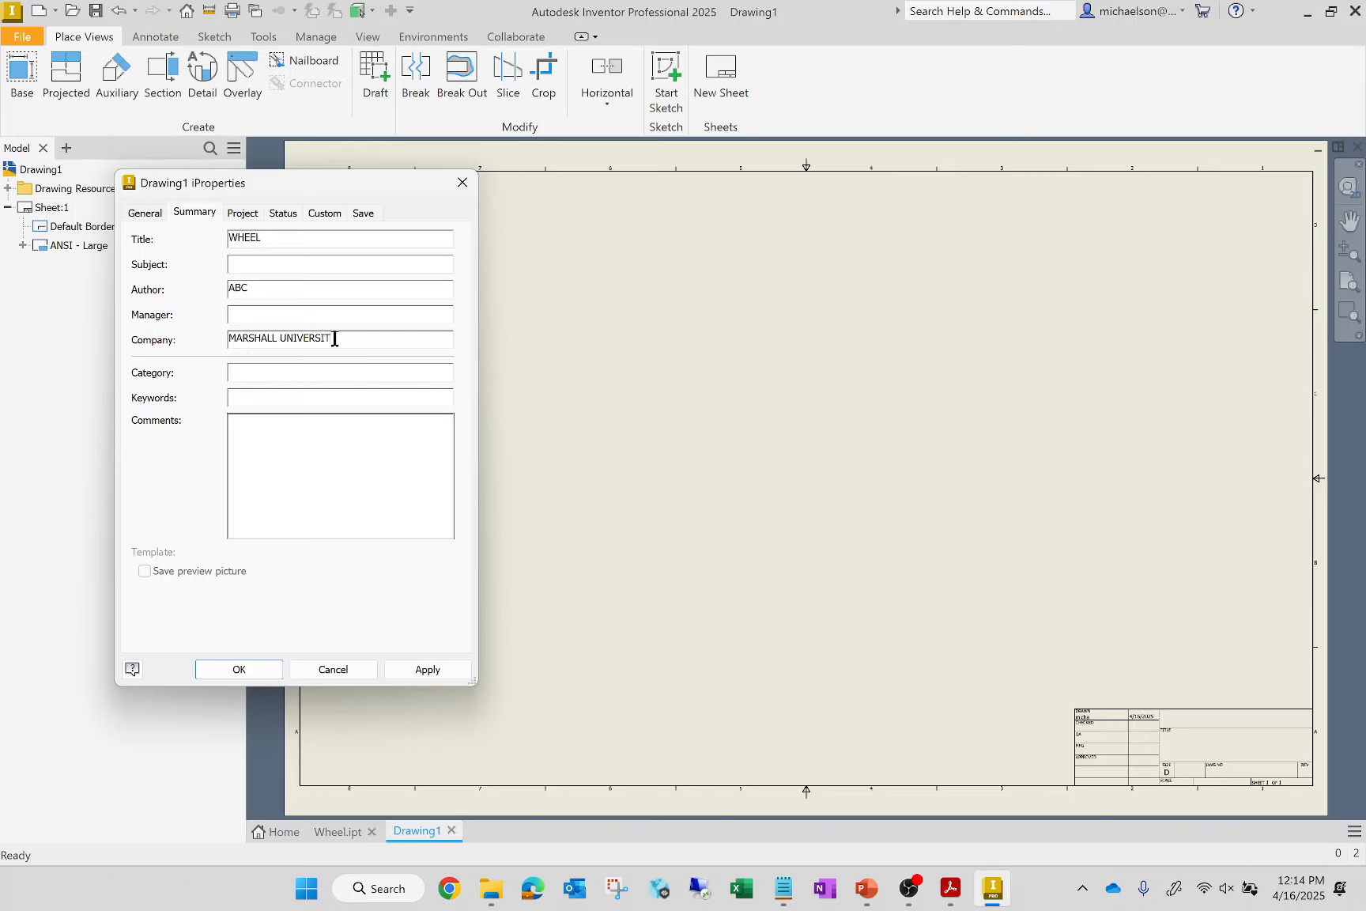
{"action": "type", "text": "Y CECS"}
{"action": "left_click", "coordinate": [428, 669]}
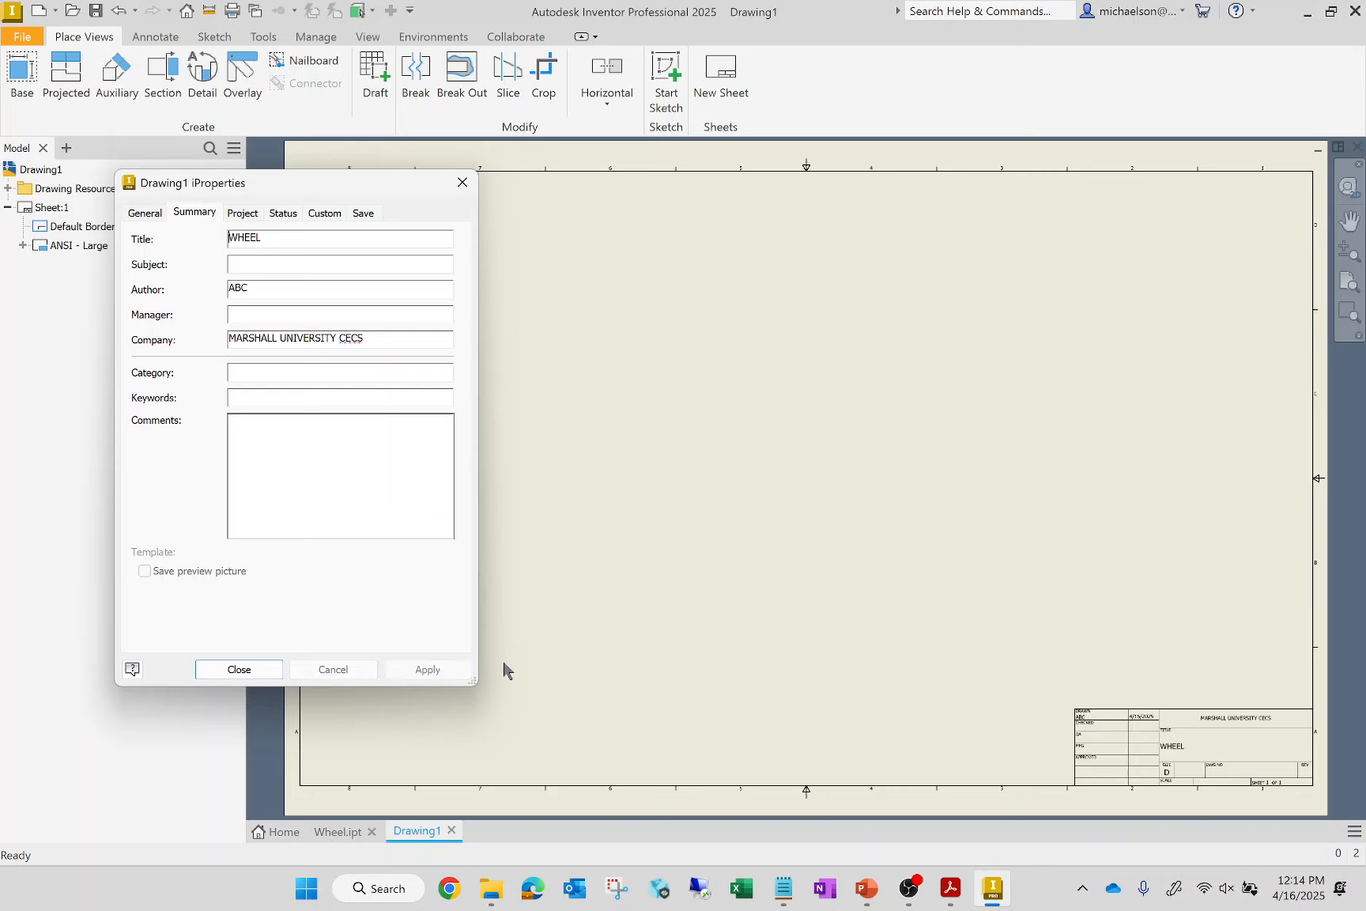
{"action": "left_click", "coordinate": [245, 670]}
{"action": "scroll", "coordinate": [1304, 806], "scroll_direction": "up", "scroll_amount": 5}
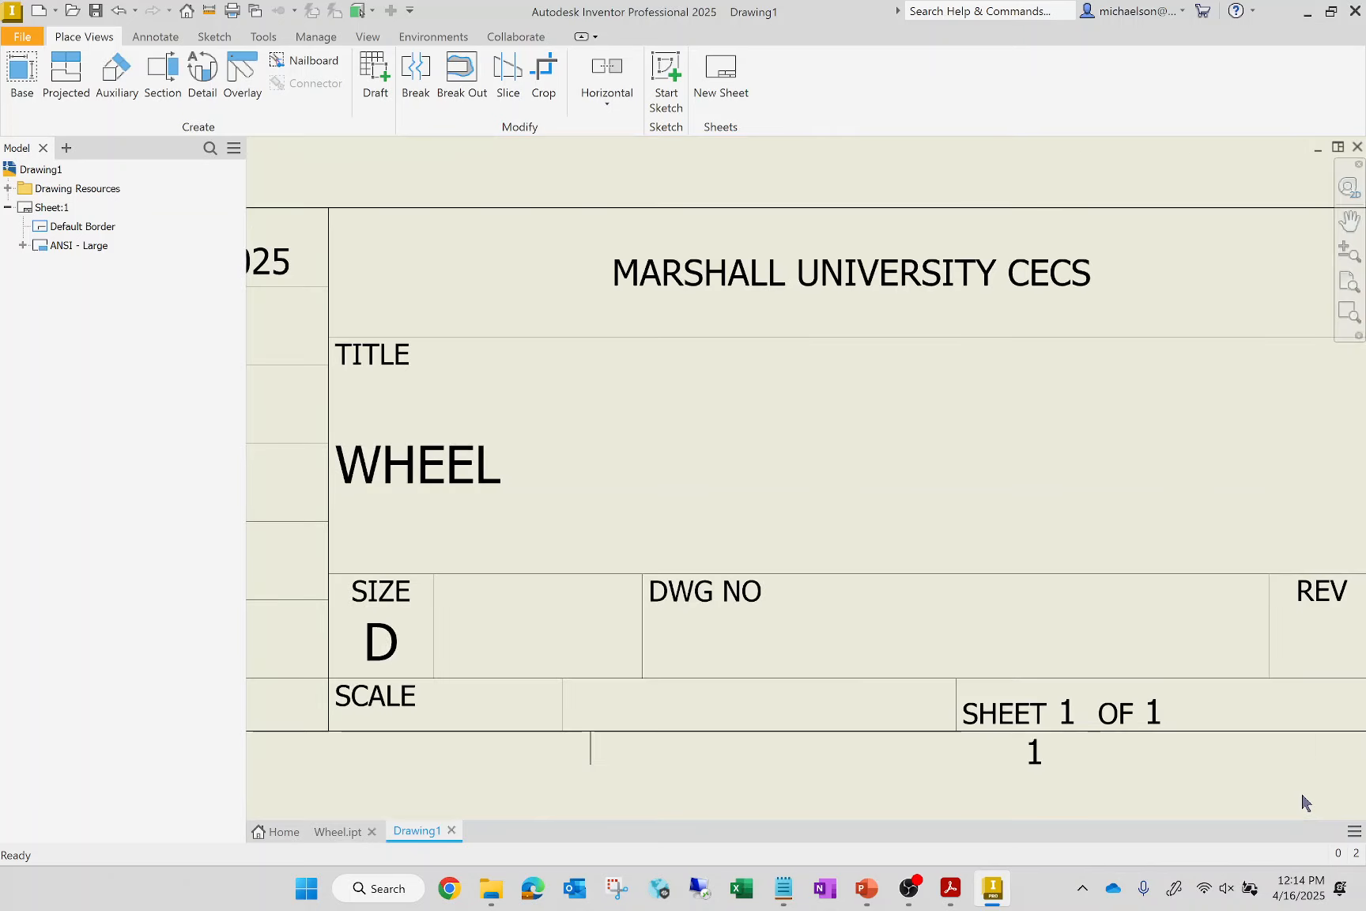
{"action": "scroll", "coordinate": [1305, 802], "scroll_direction": "down", "scroll_amount": 5}
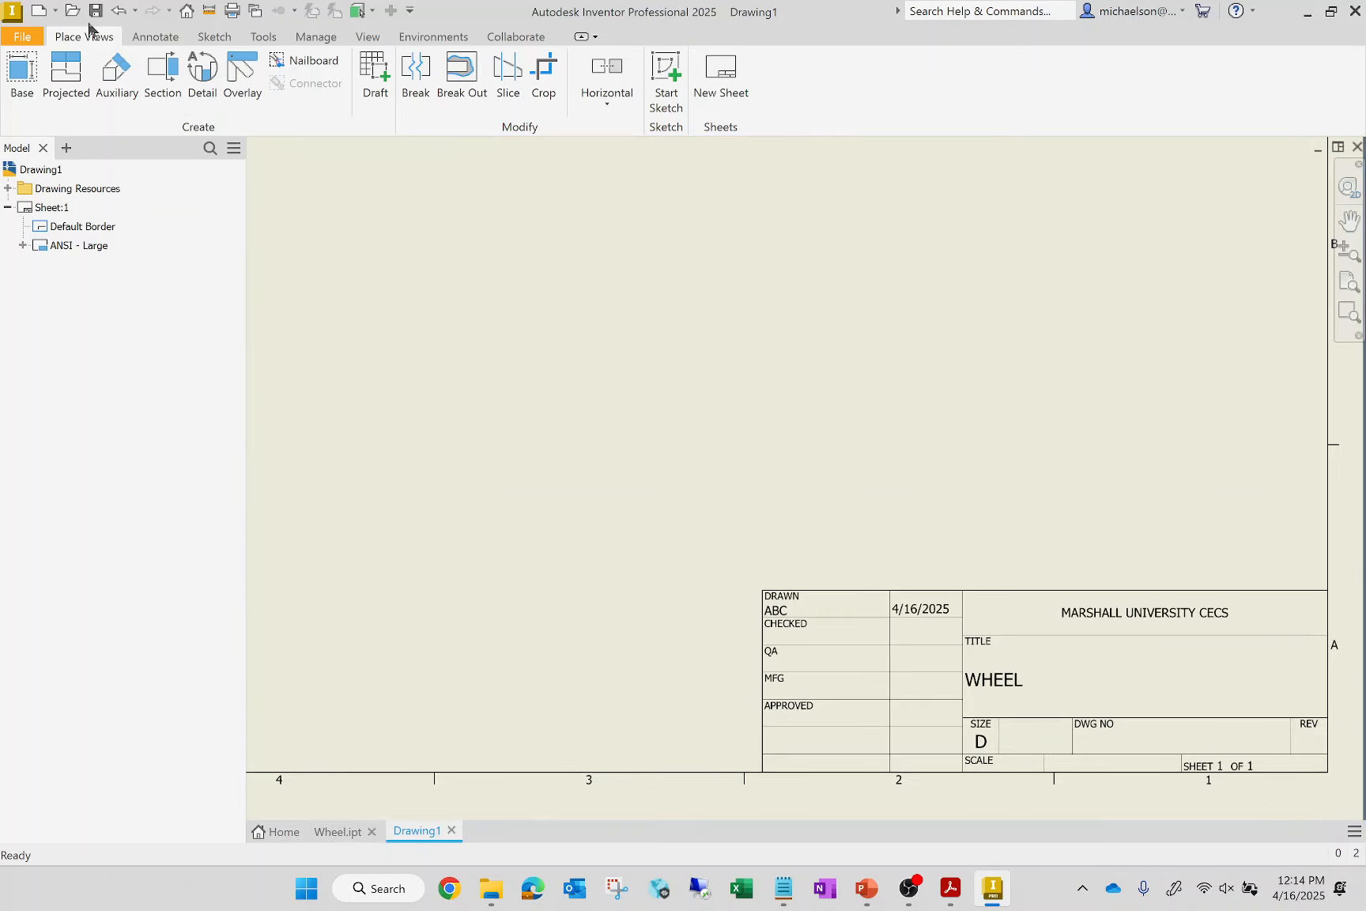
Set the drawing's part number property to ENGR 102 (SPRING 2025) and apply it to the title block
{"action": "left_click", "coordinate": [23, 36]}
{"action": "left_click", "coordinate": [74, 423]}
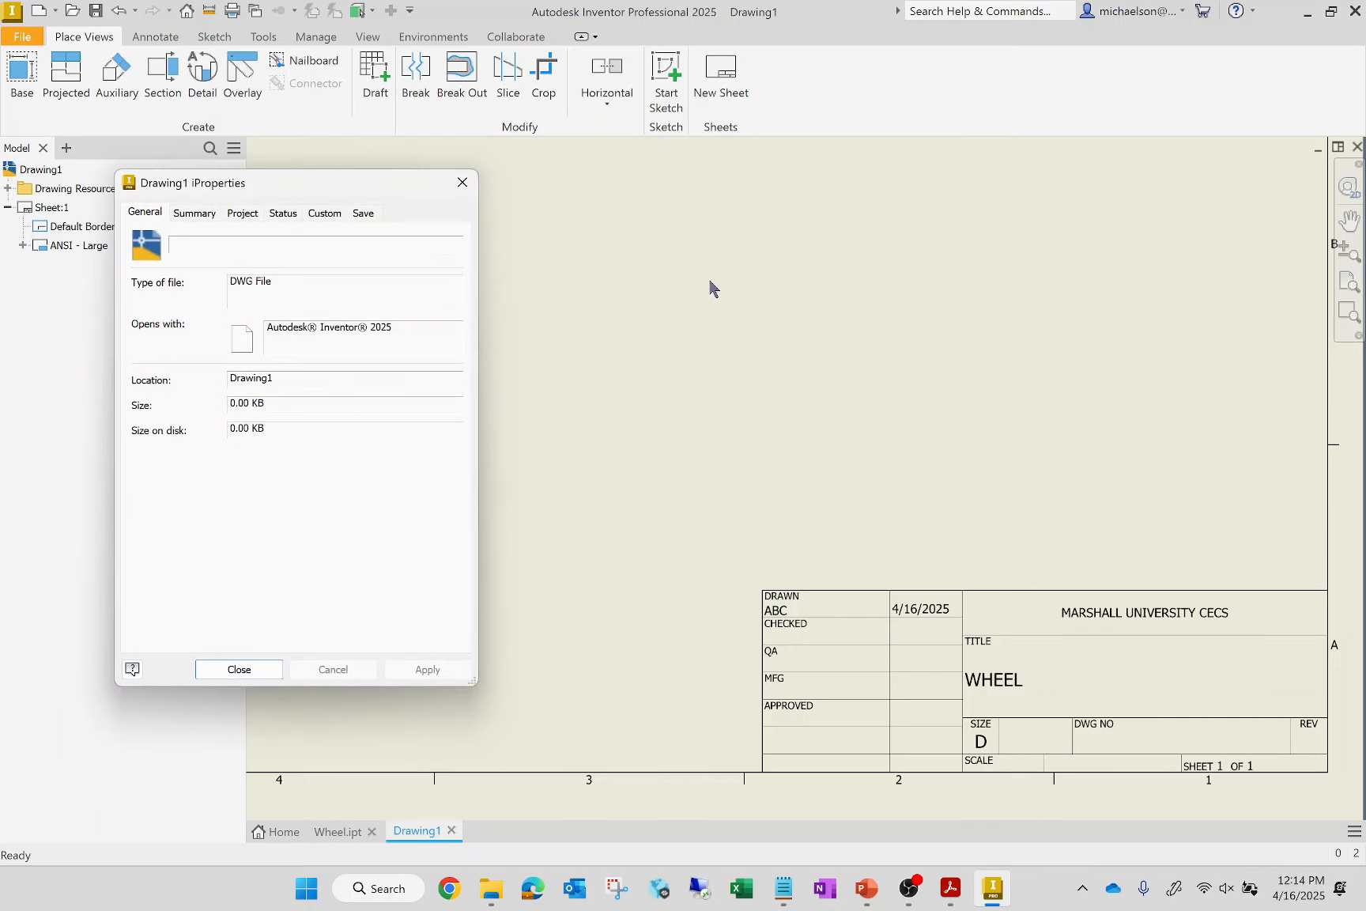
{"action": "left_click", "coordinate": [196, 215]}
{"action": "left_click", "coordinate": [251, 212]}
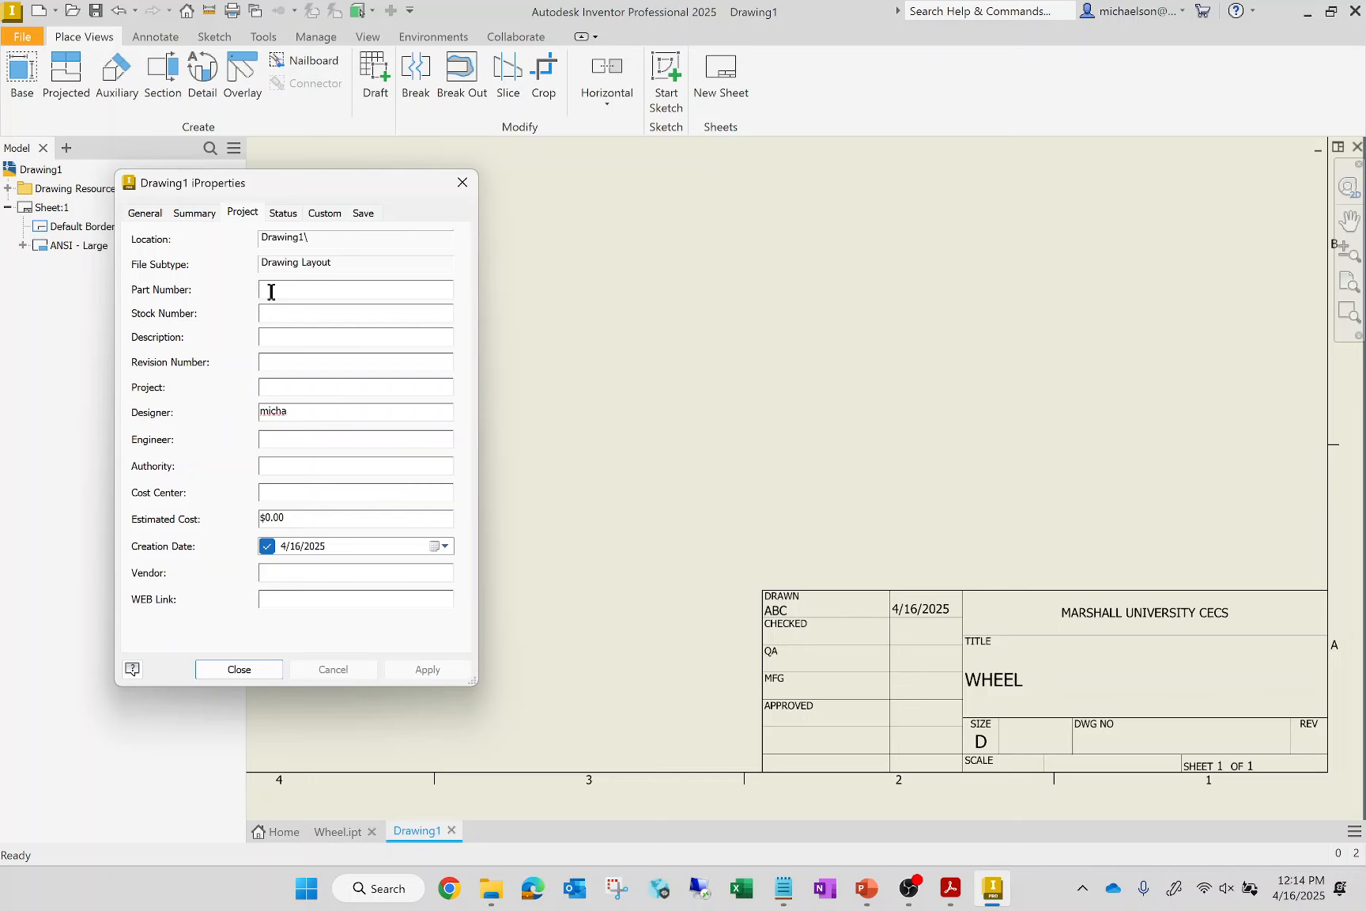
{"action": "type", "text": "ENGR 102 (SPRING 2"}
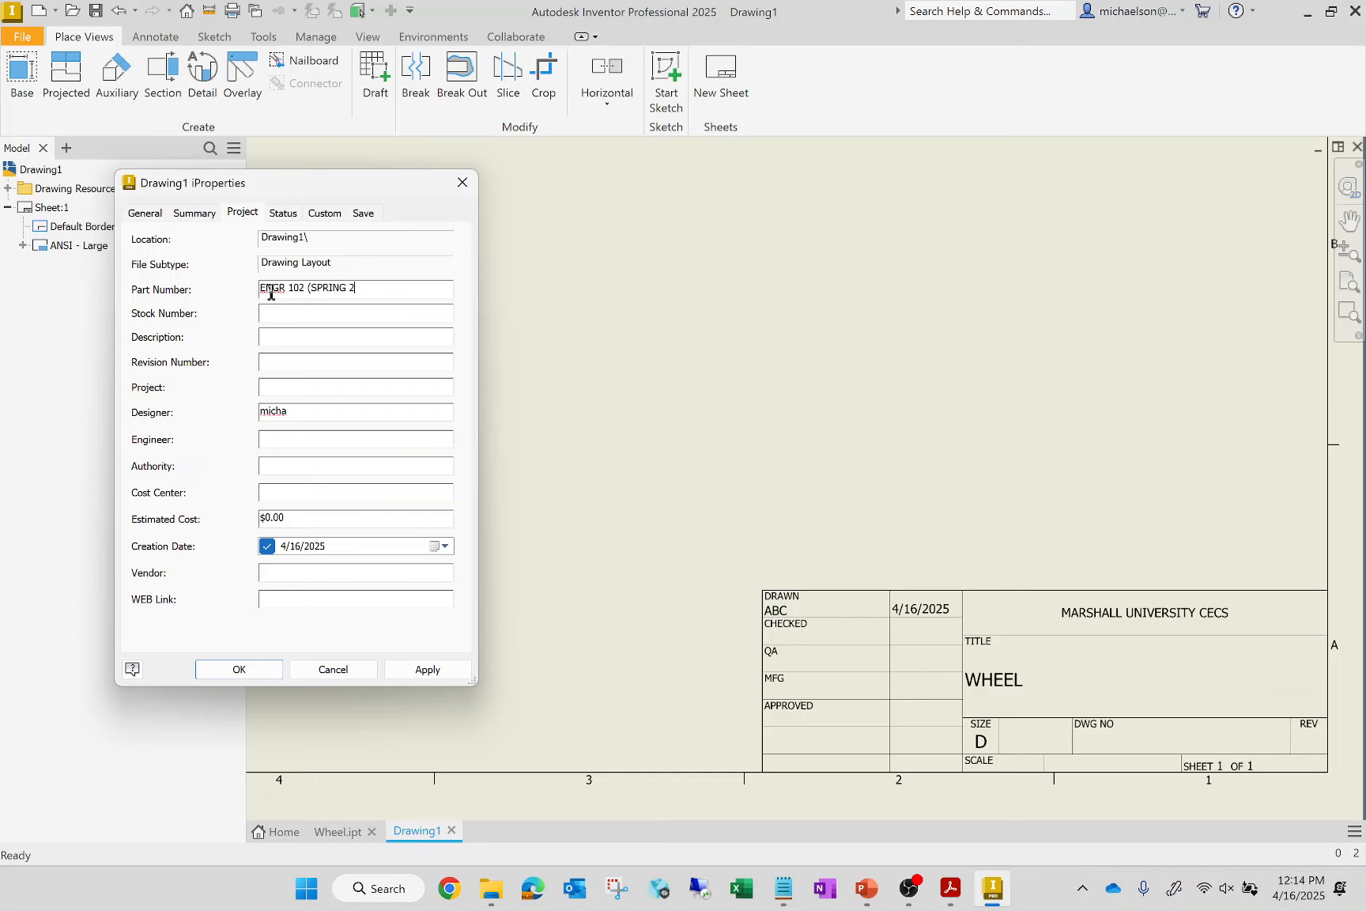
{"action": "type", "text": "025)"}
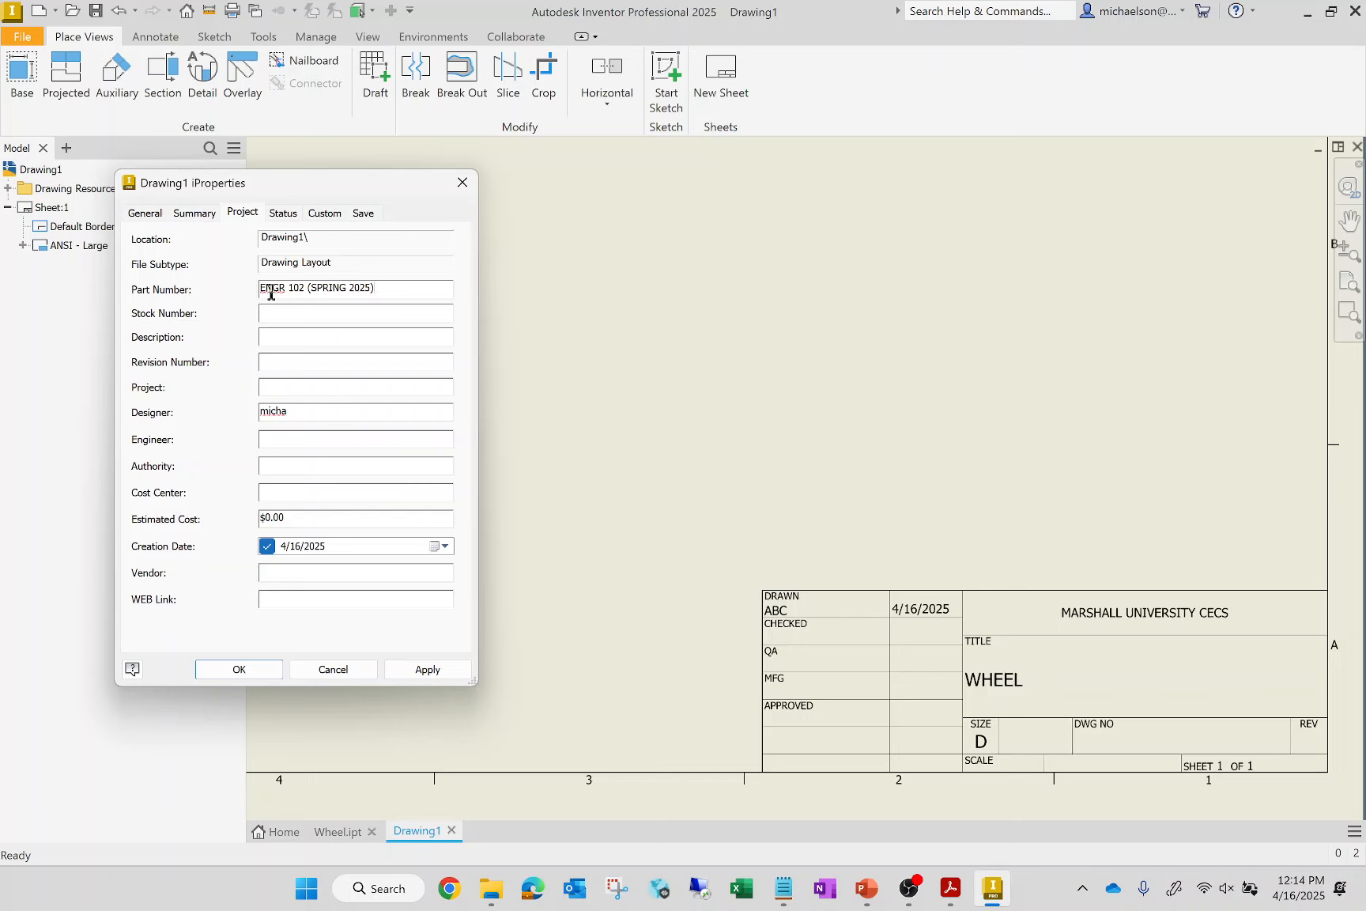
{"action": "left_click", "coordinate": [451, 672]}
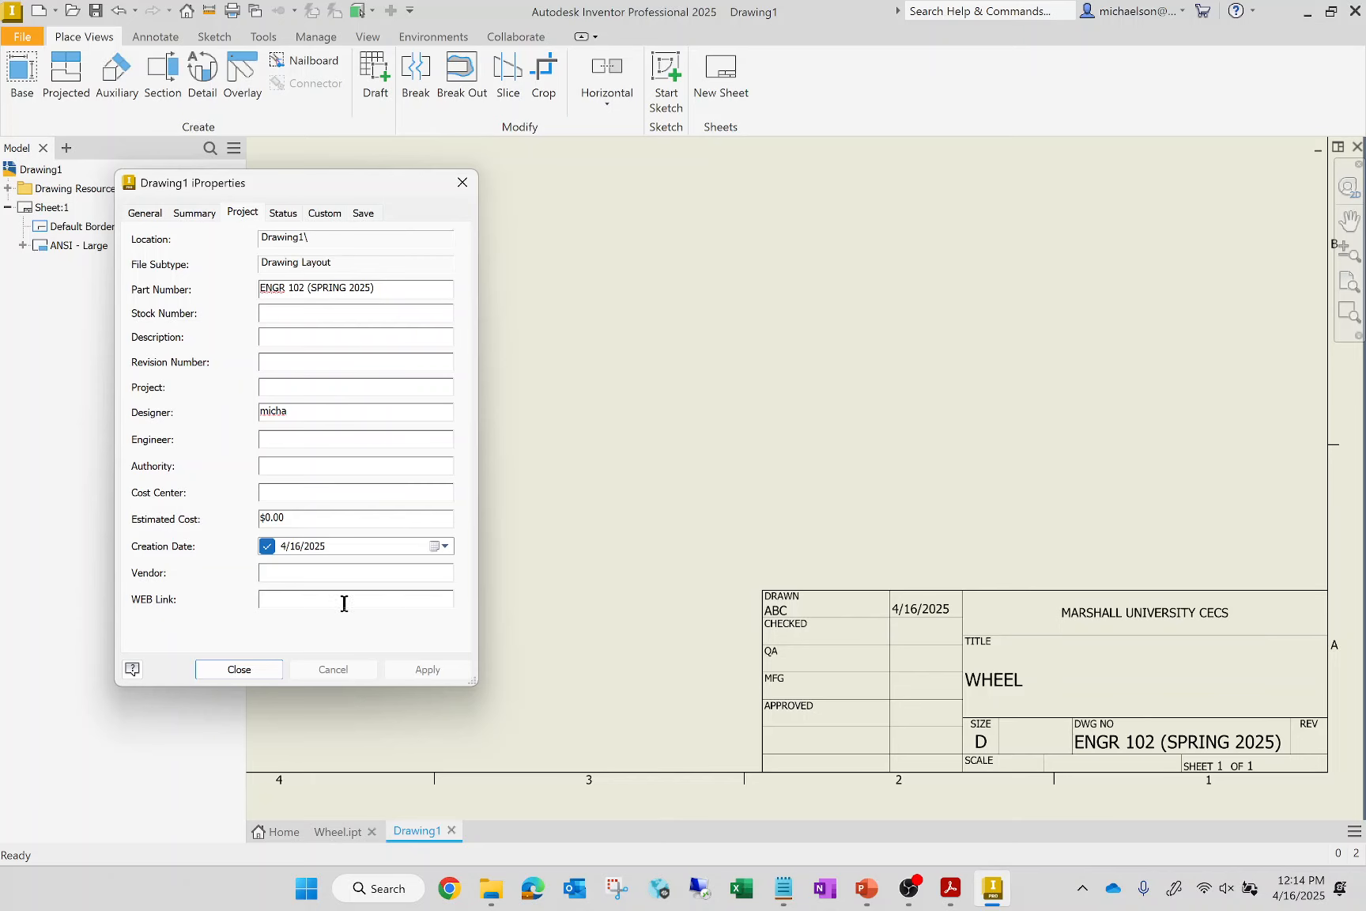
Enter the reviewer's initials for Checked By and Eng. Approved By, enable both dates as 4/16/2025, and apply the status properties
{"action": "left_click", "coordinate": [293, 215]}
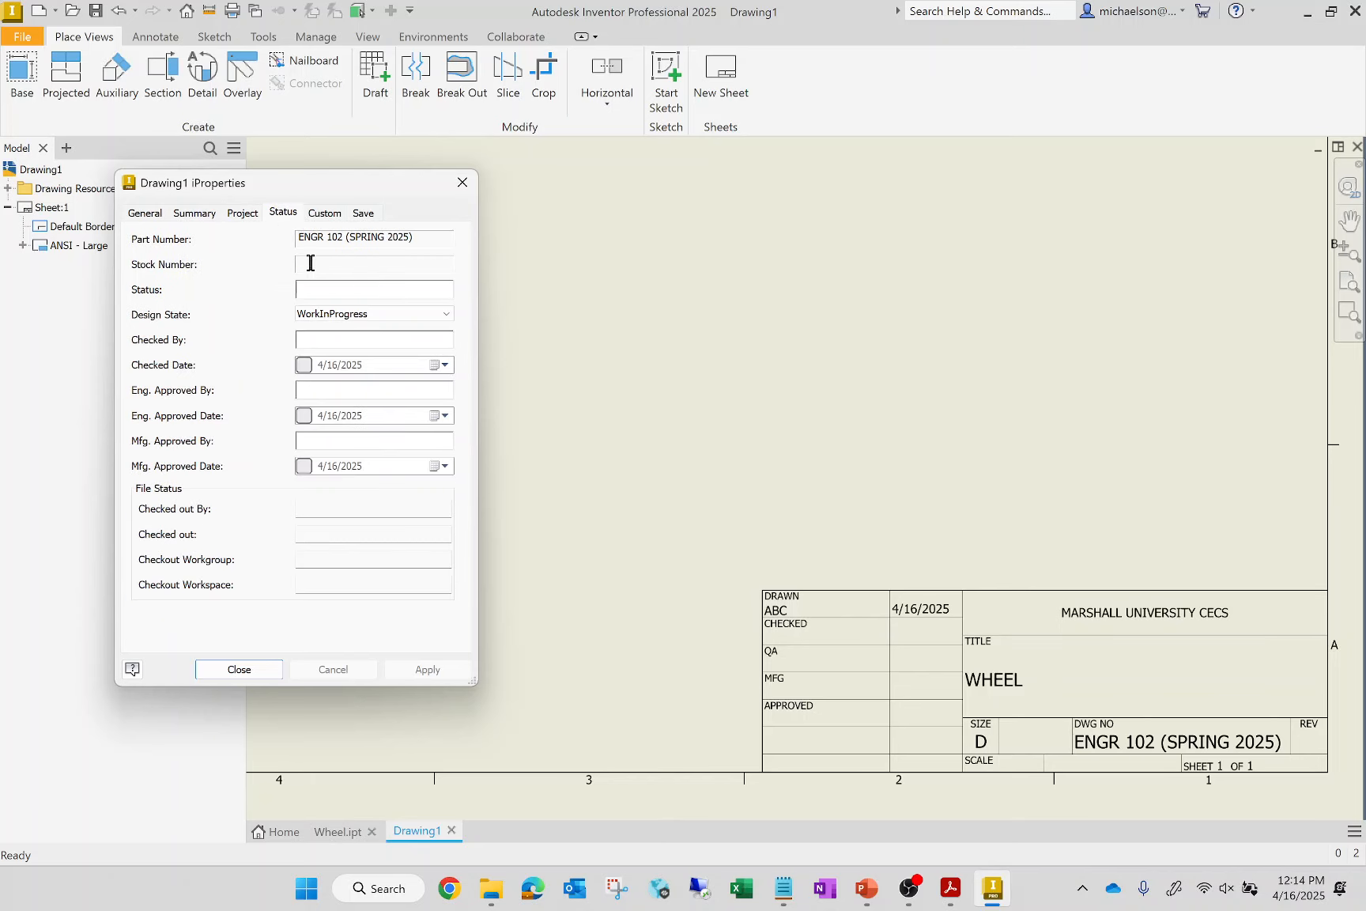
{"action": "left_click", "coordinate": [313, 339]}
{"action": "type", "text": "GKM"}
{"action": "left_click", "coordinate": [352, 391]}
{"action": "type", "text": "GKM"}
{"action": "left_click", "coordinate": [421, 671]}
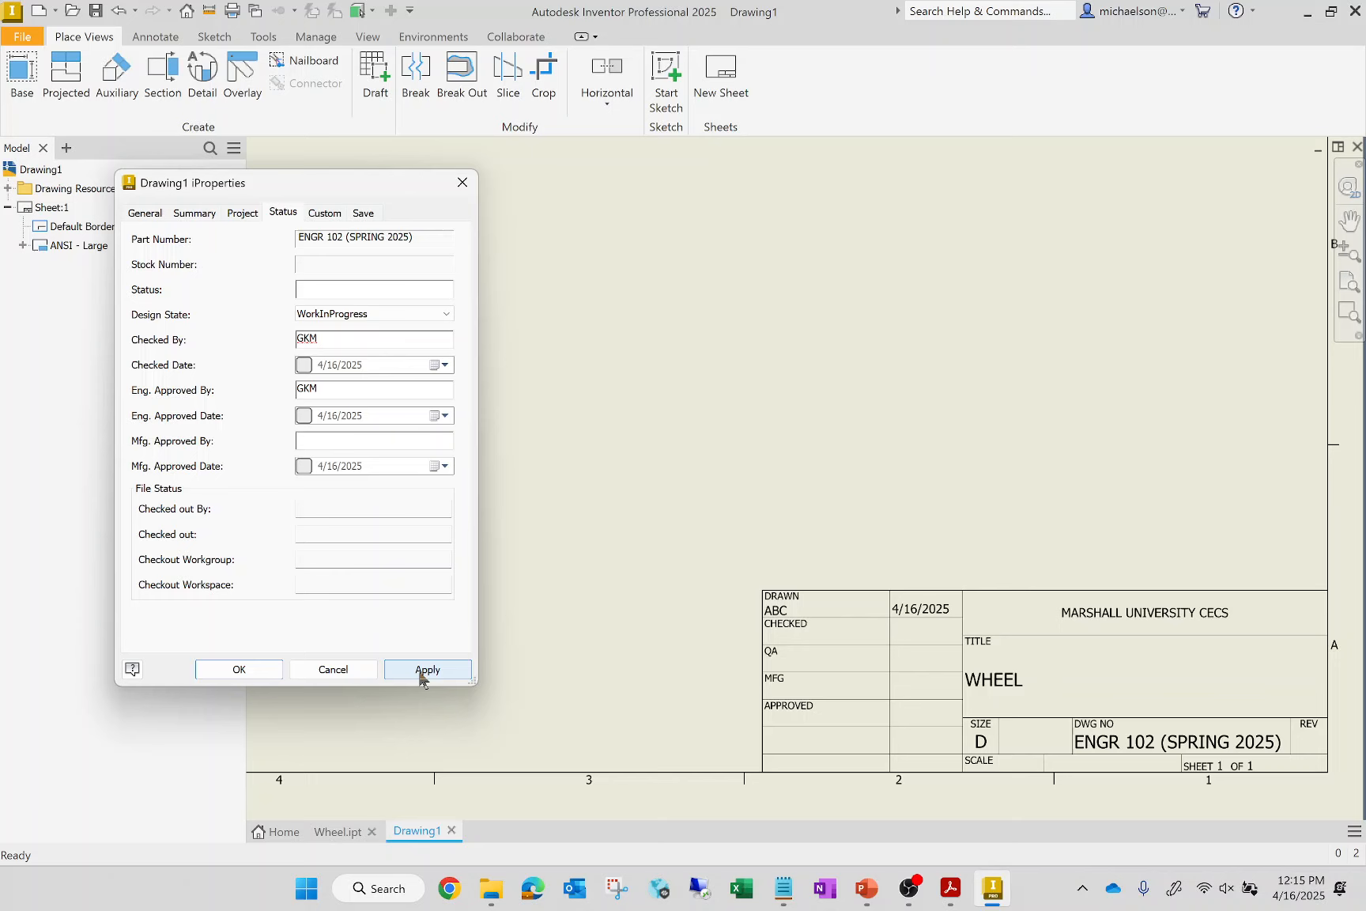
{"action": "left_click", "coordinate": [303, 365]}
{"action": "left_click", "coordinate": [305, 415]}
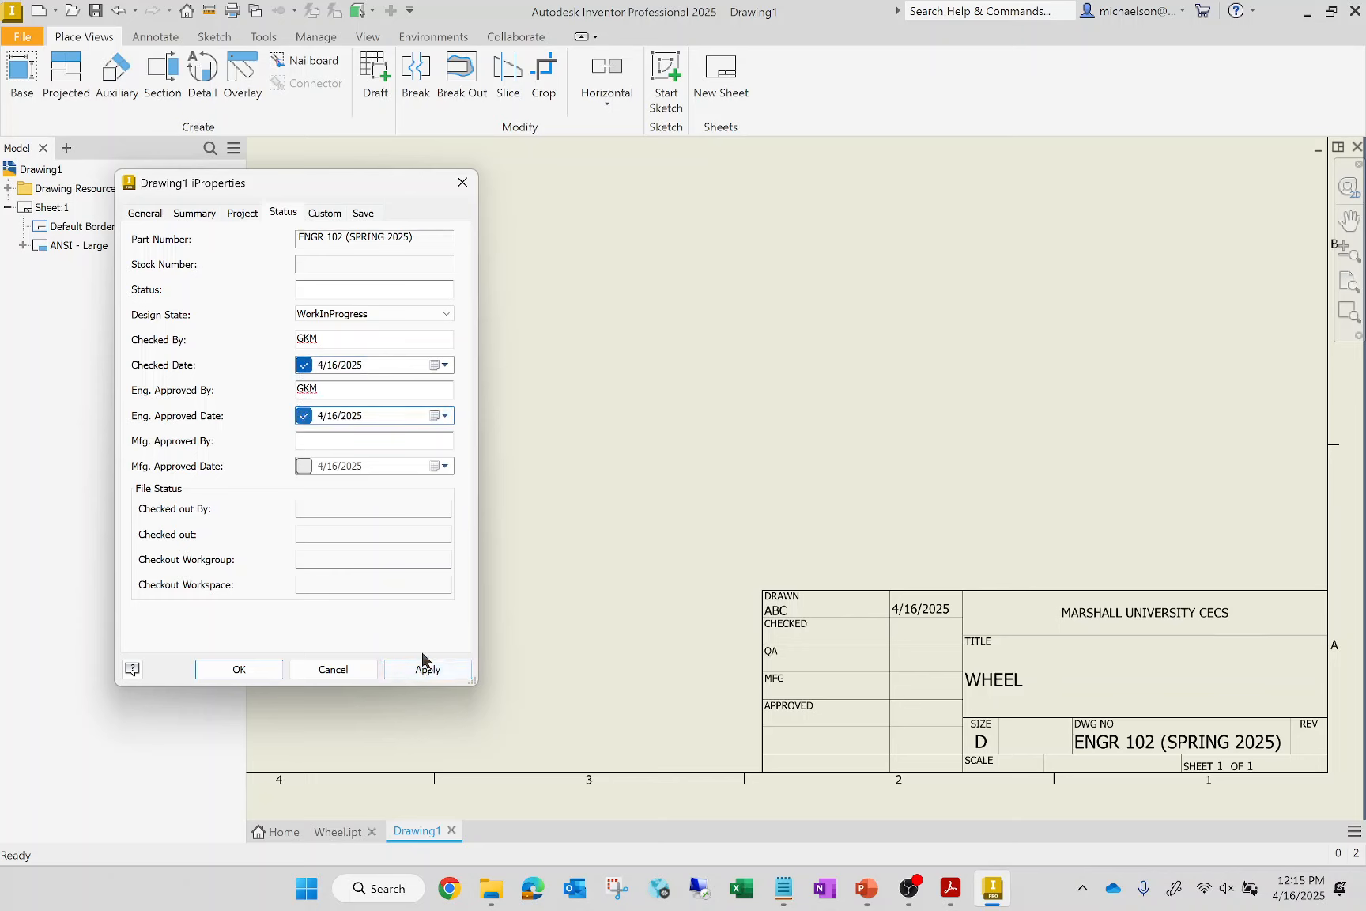
{"action": "left_click", "coordinate": [410, 673]}
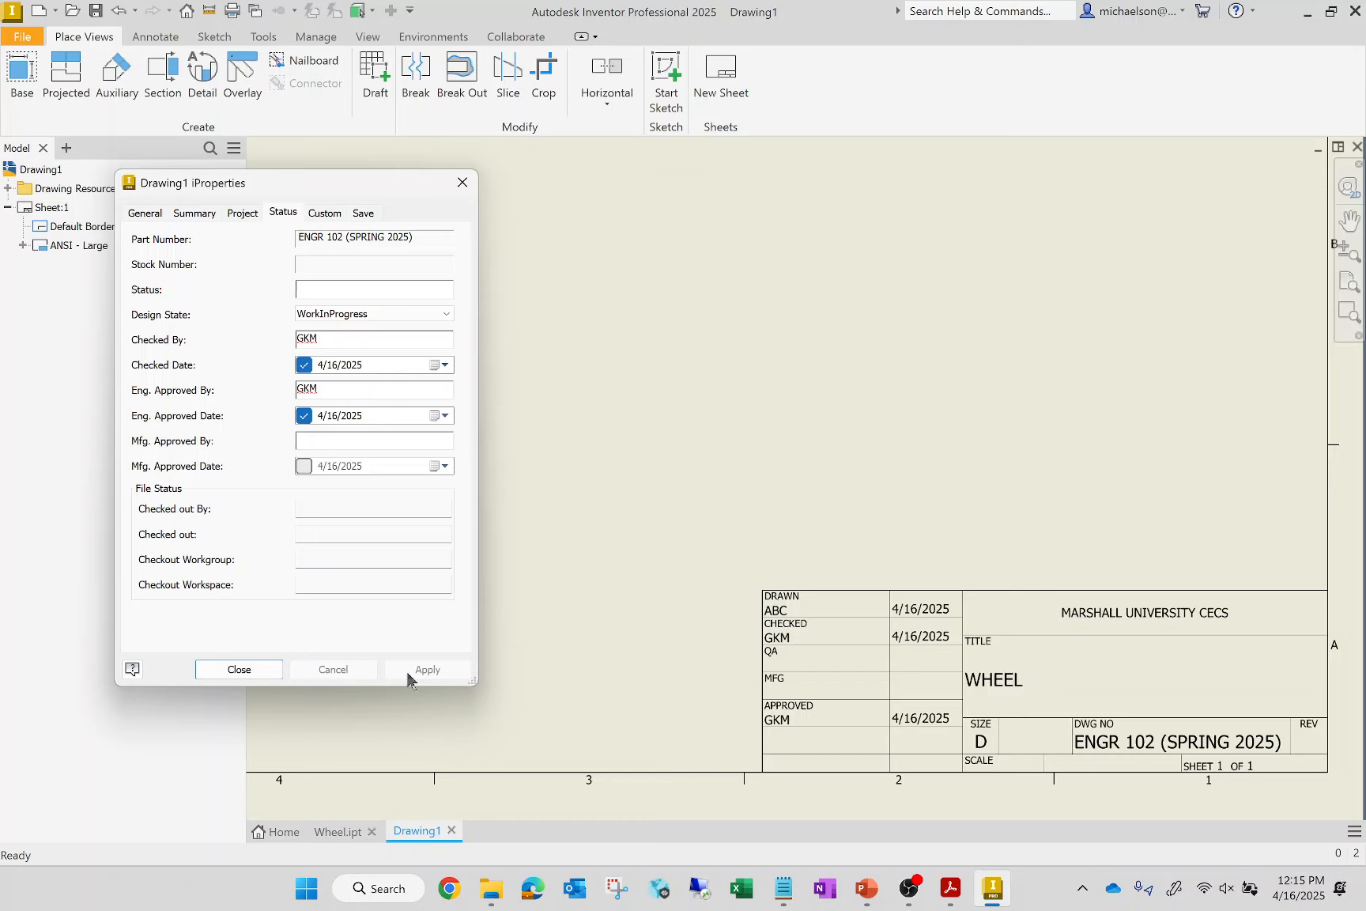
{"action": "left_click", "coordinate": [229, 671]}
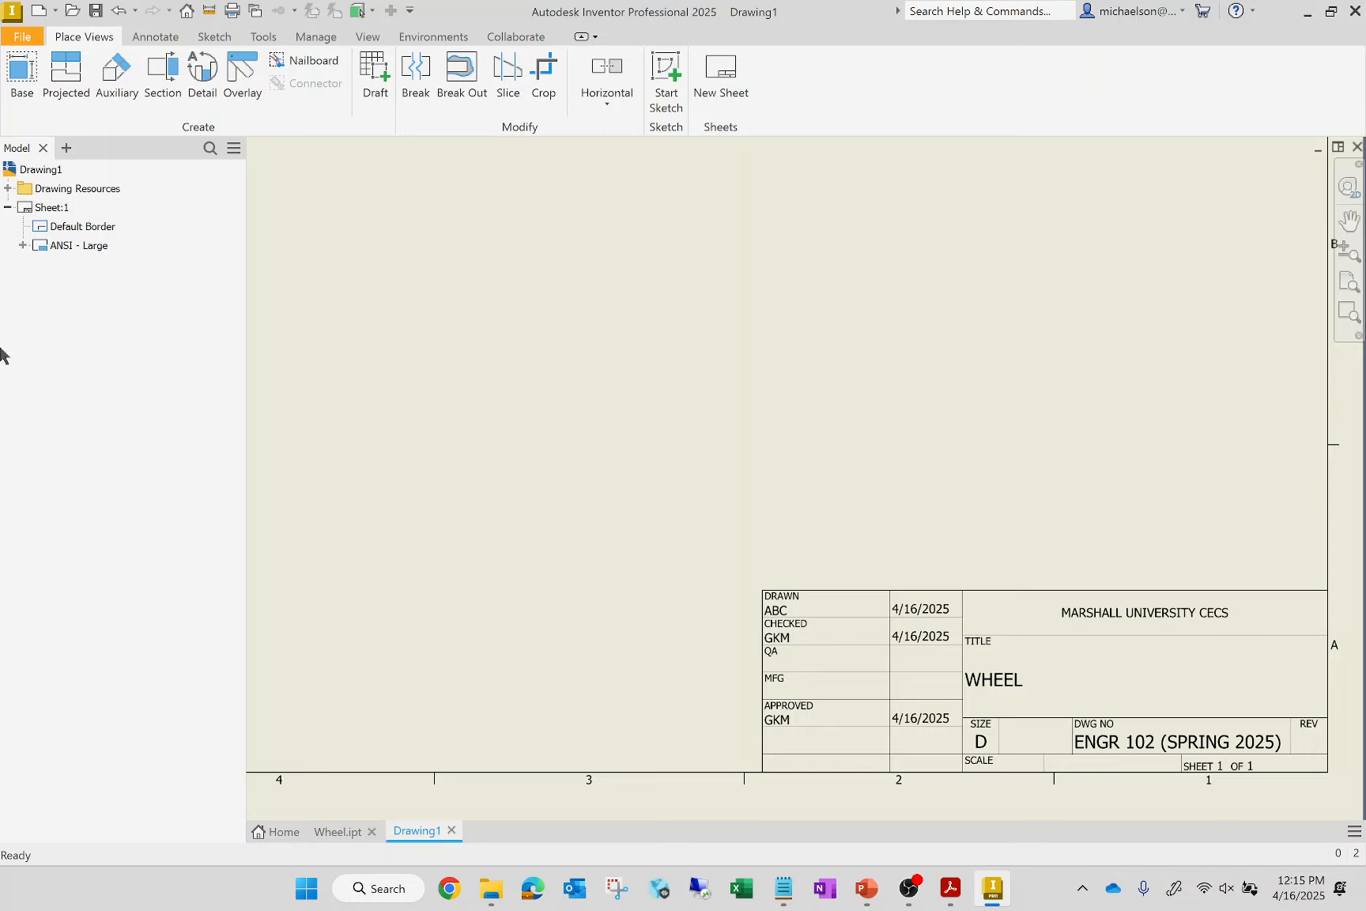
Change the drawing sheet's size to B
{"action": "right_click", "coordinate": [63, 210]}
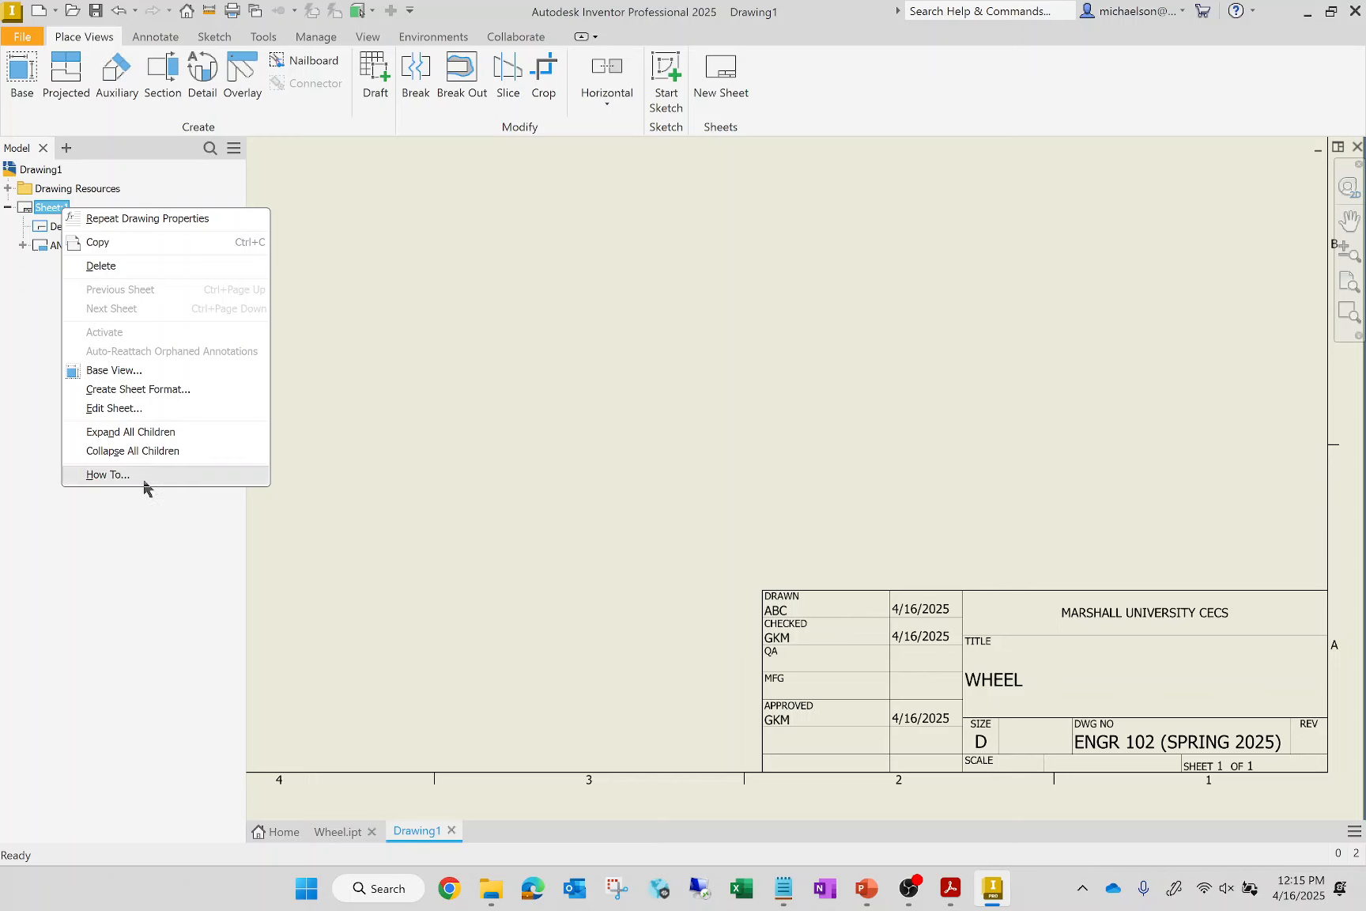
{"action": "left_click", "coordinate": [140, 408]}
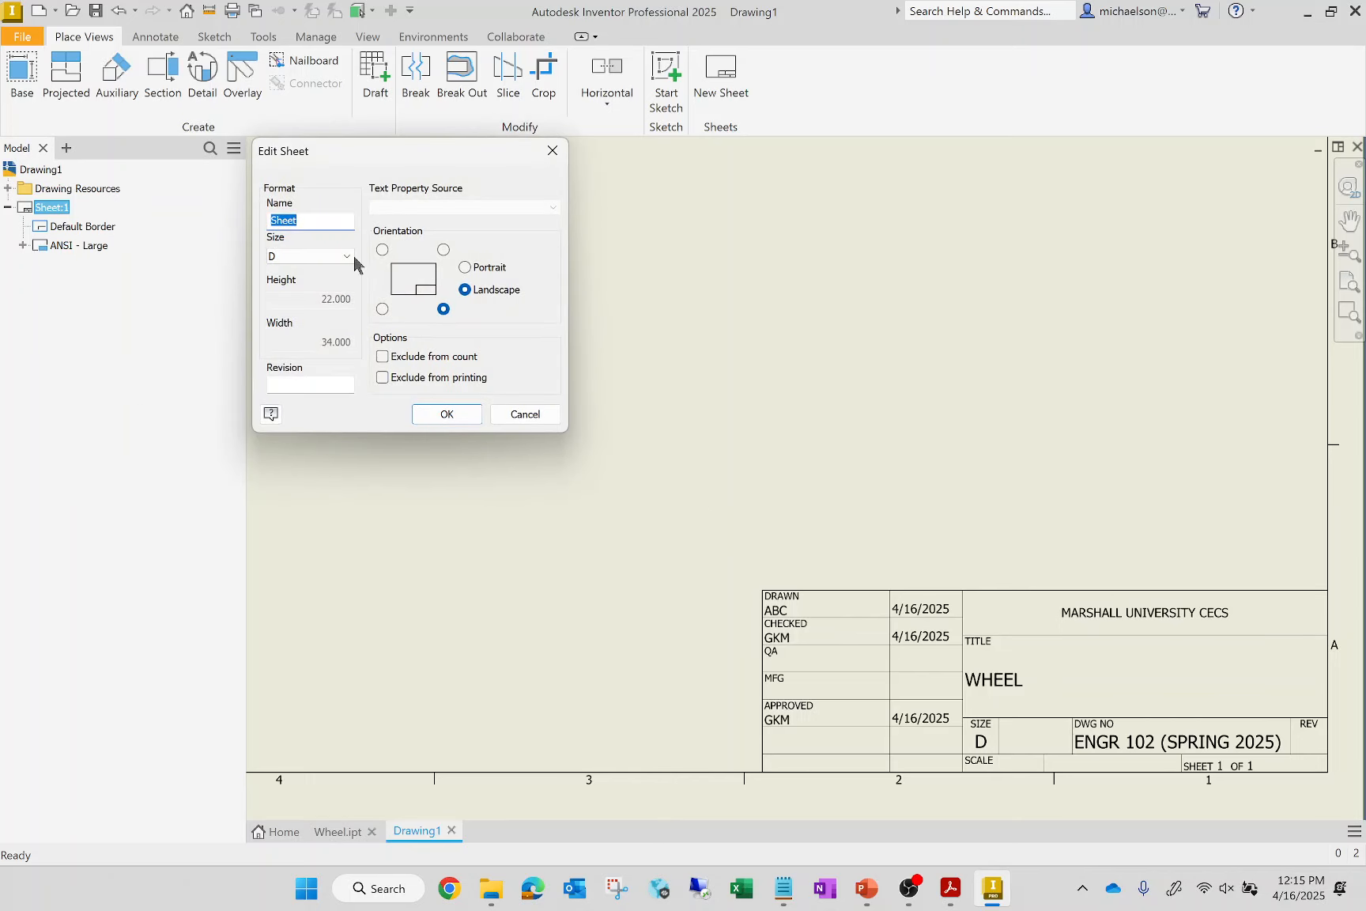
{"action": "left_click", "coordinate": [322, 257]}
{"action": "left_click", "coordinate": [306, 284]}
{"action": "left_click", "coordinate": [453, 416]}
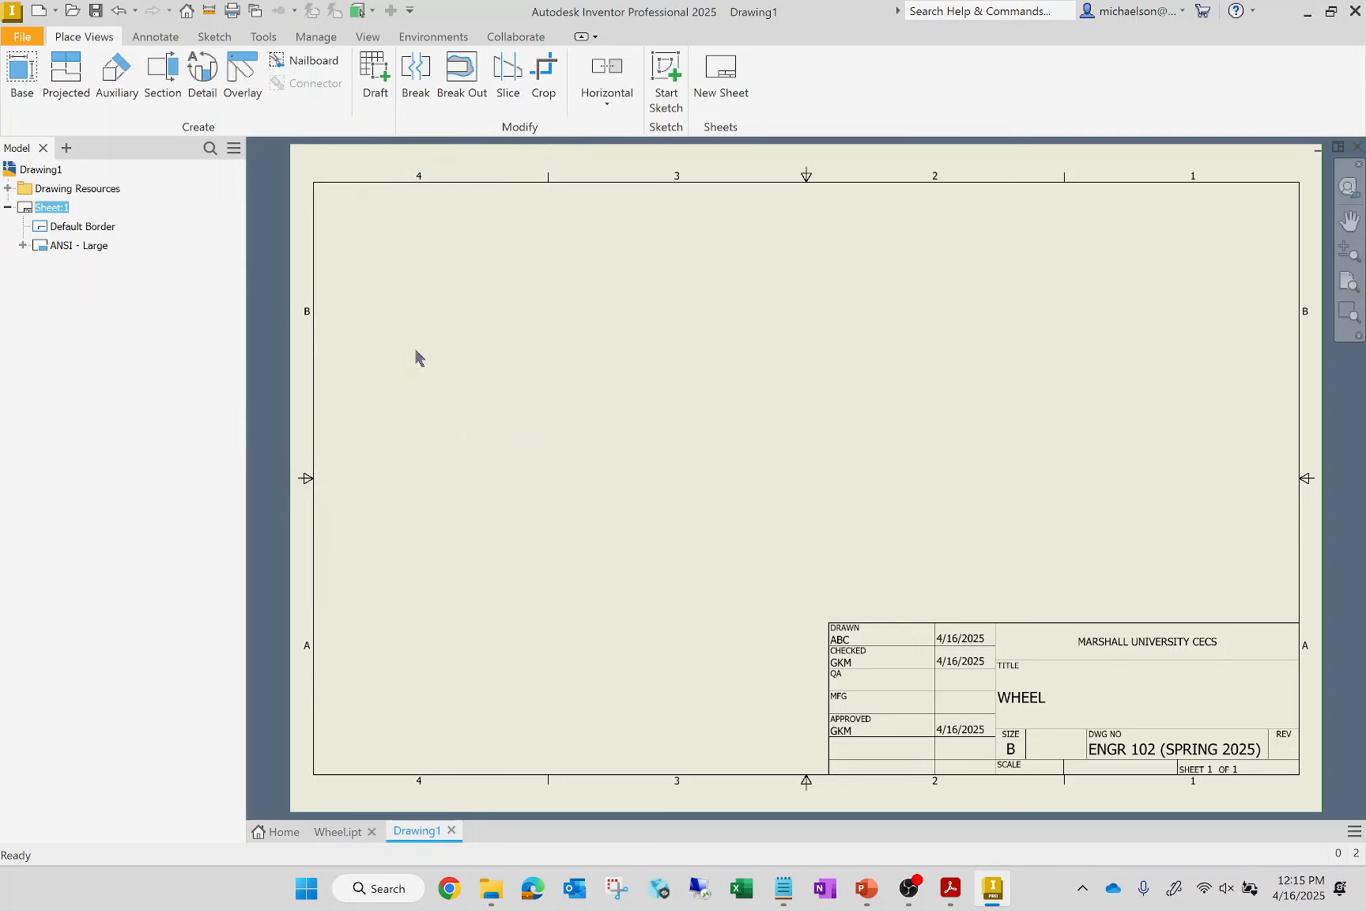
Replace the sheet's existing title block with the ANSI A title block
{"action": "left_click", "coordinate": [7, 188]}
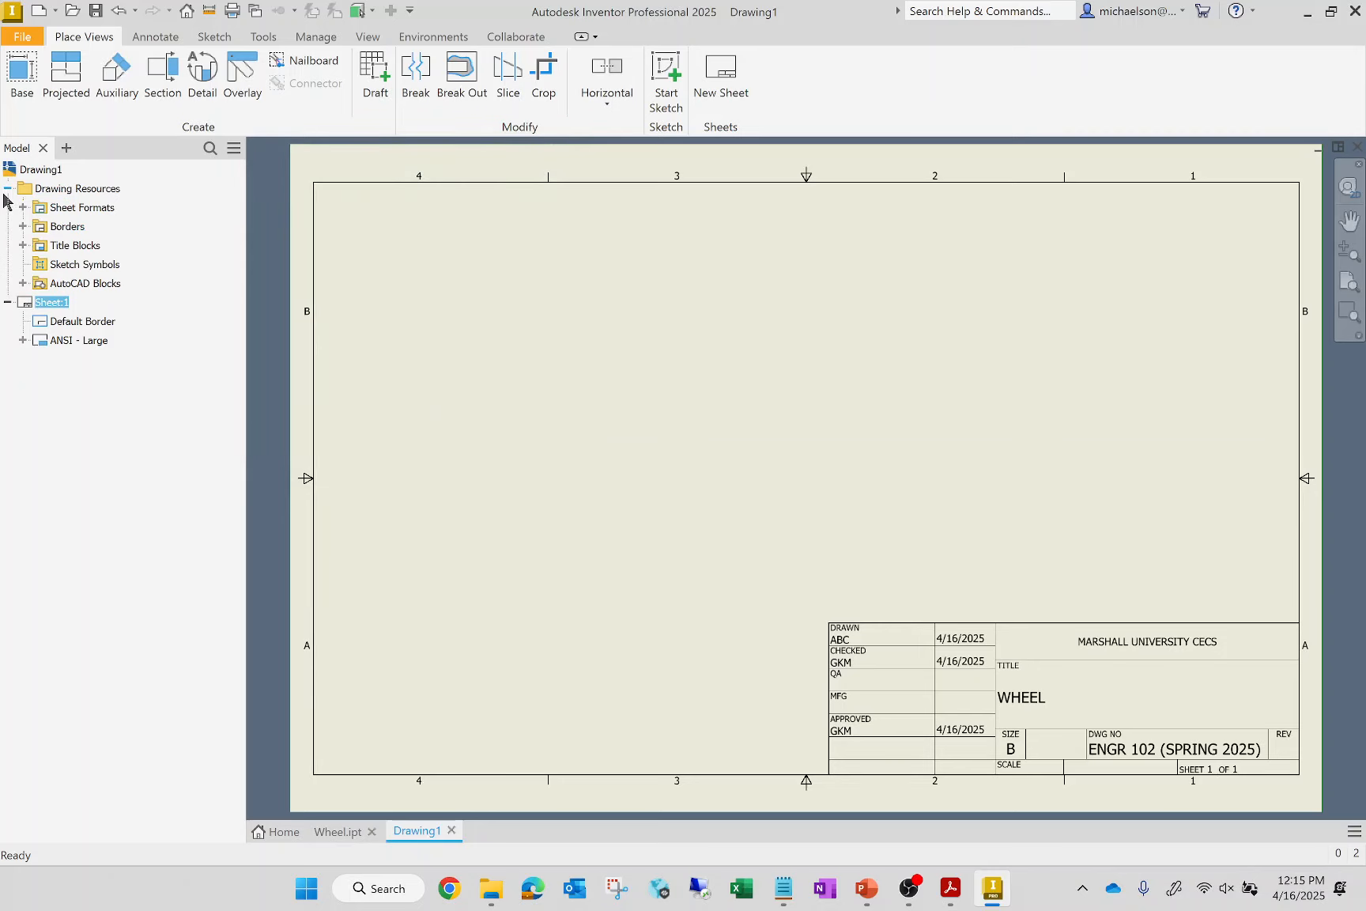
{"action": "left_click", "coordinate": [24, 246]}
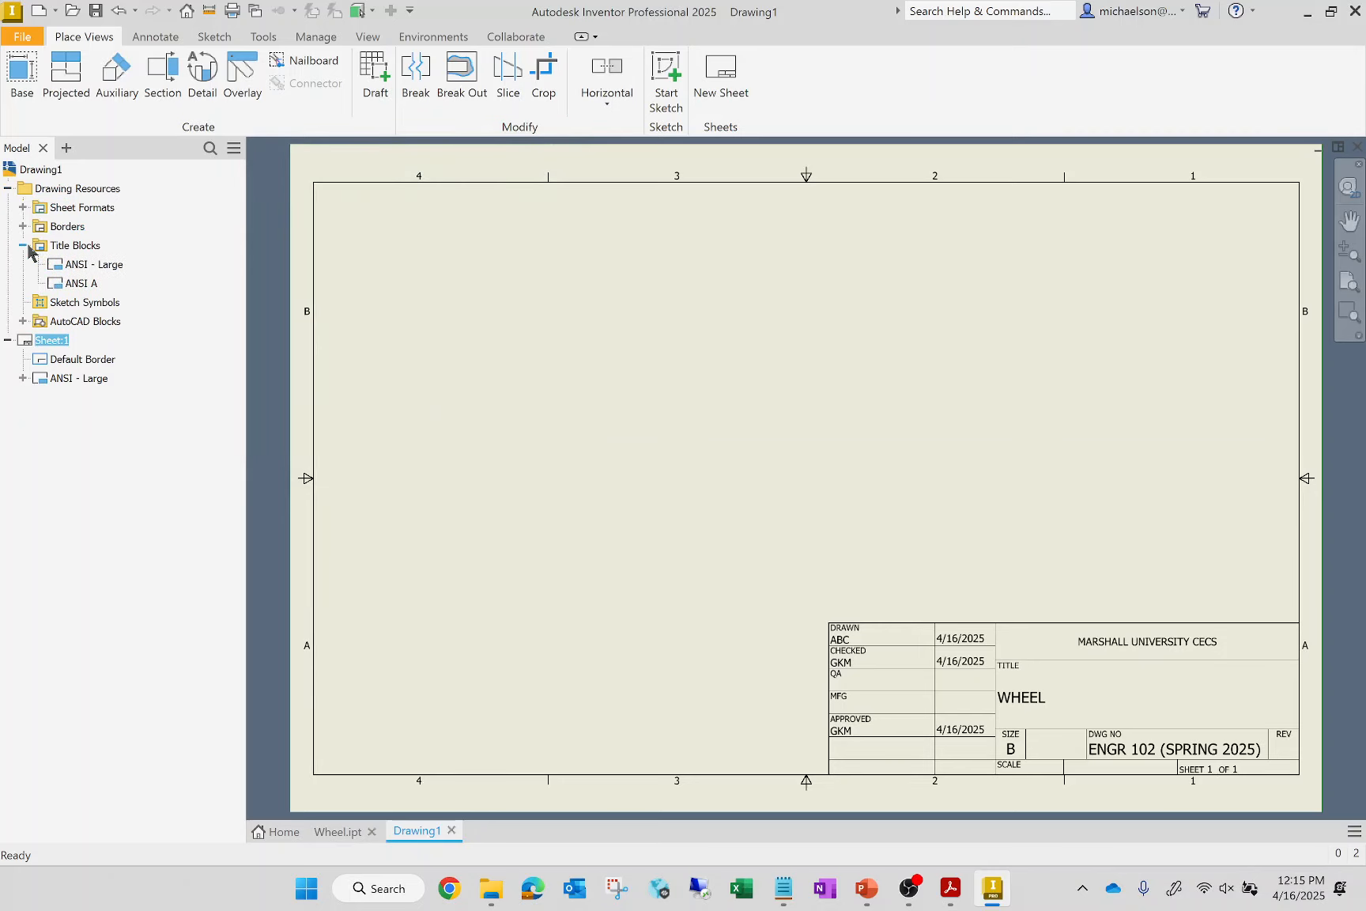
{"action": "double_click", "coordinate": [76, 283]}
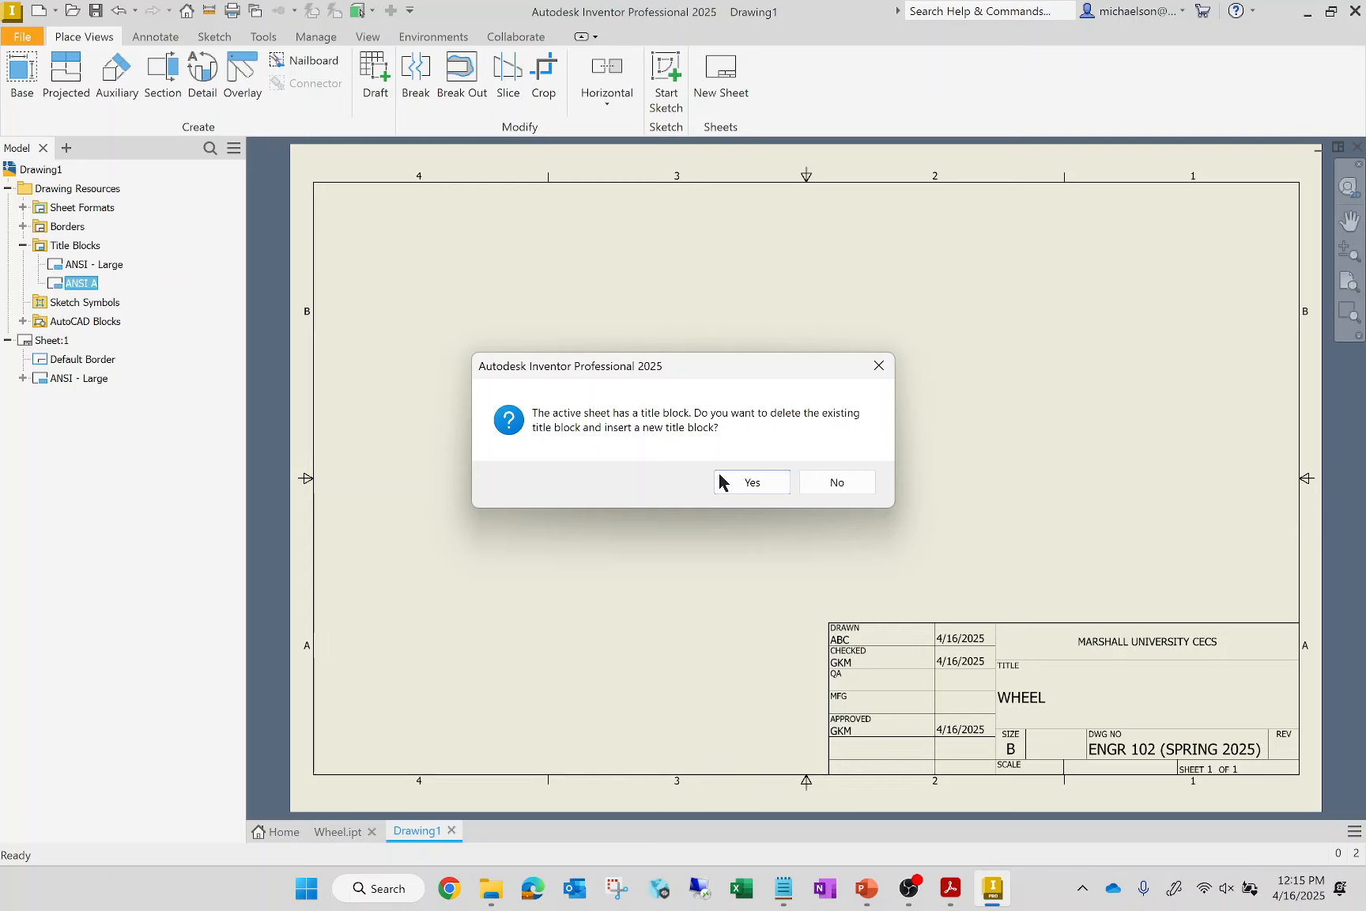
{"action": "left_click", "coordinate": [721, 482]}
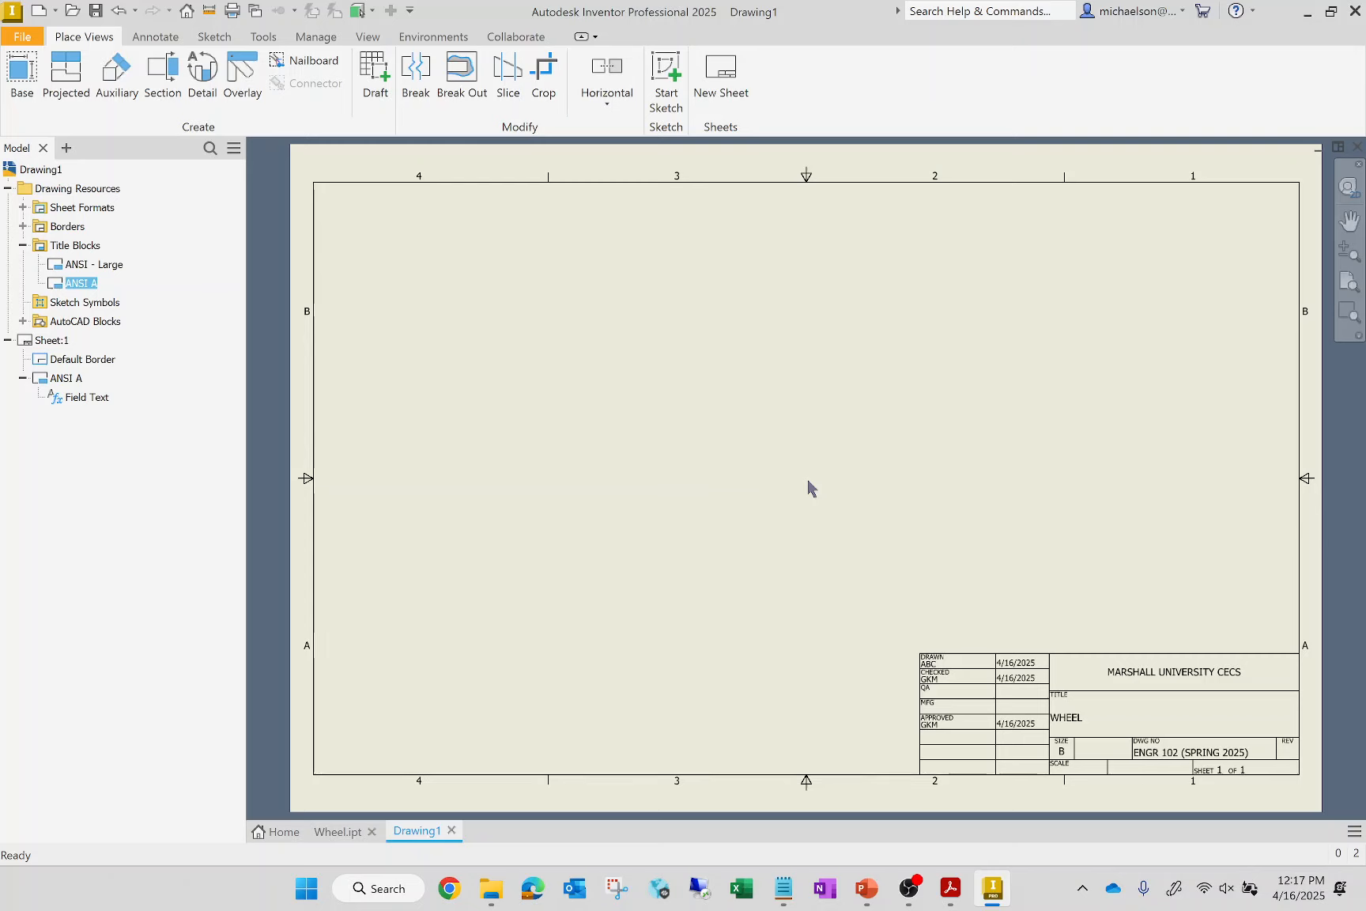
Place a 1:1 isometric base view of Wheel.ipt in the sheet's upper right area, with hidden lines removed
{"action": "left_click", "coordinate": [22, 73]}
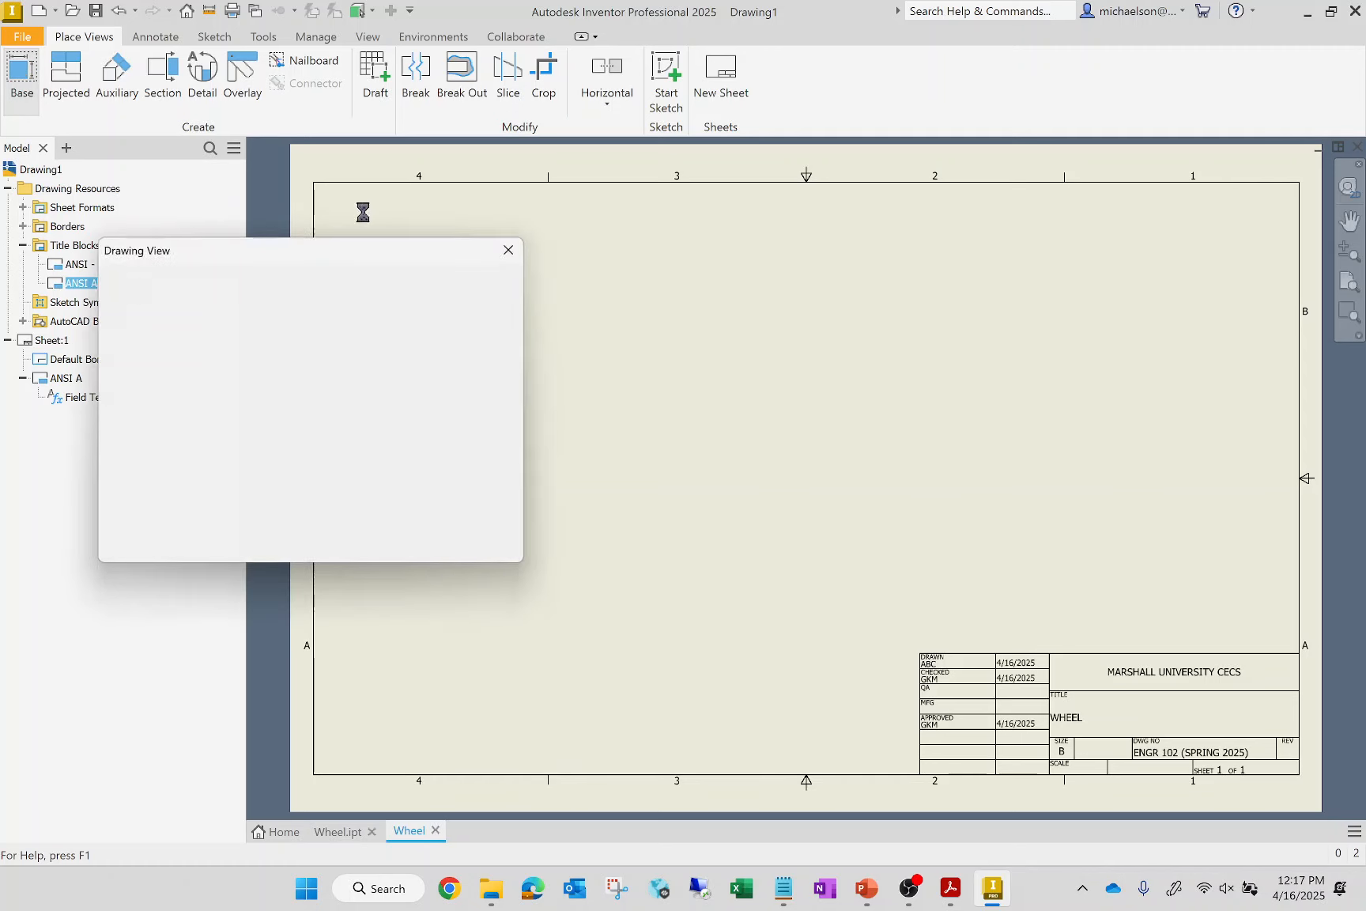
{"action": "mouse_move", "coordinate": [971, 335]}
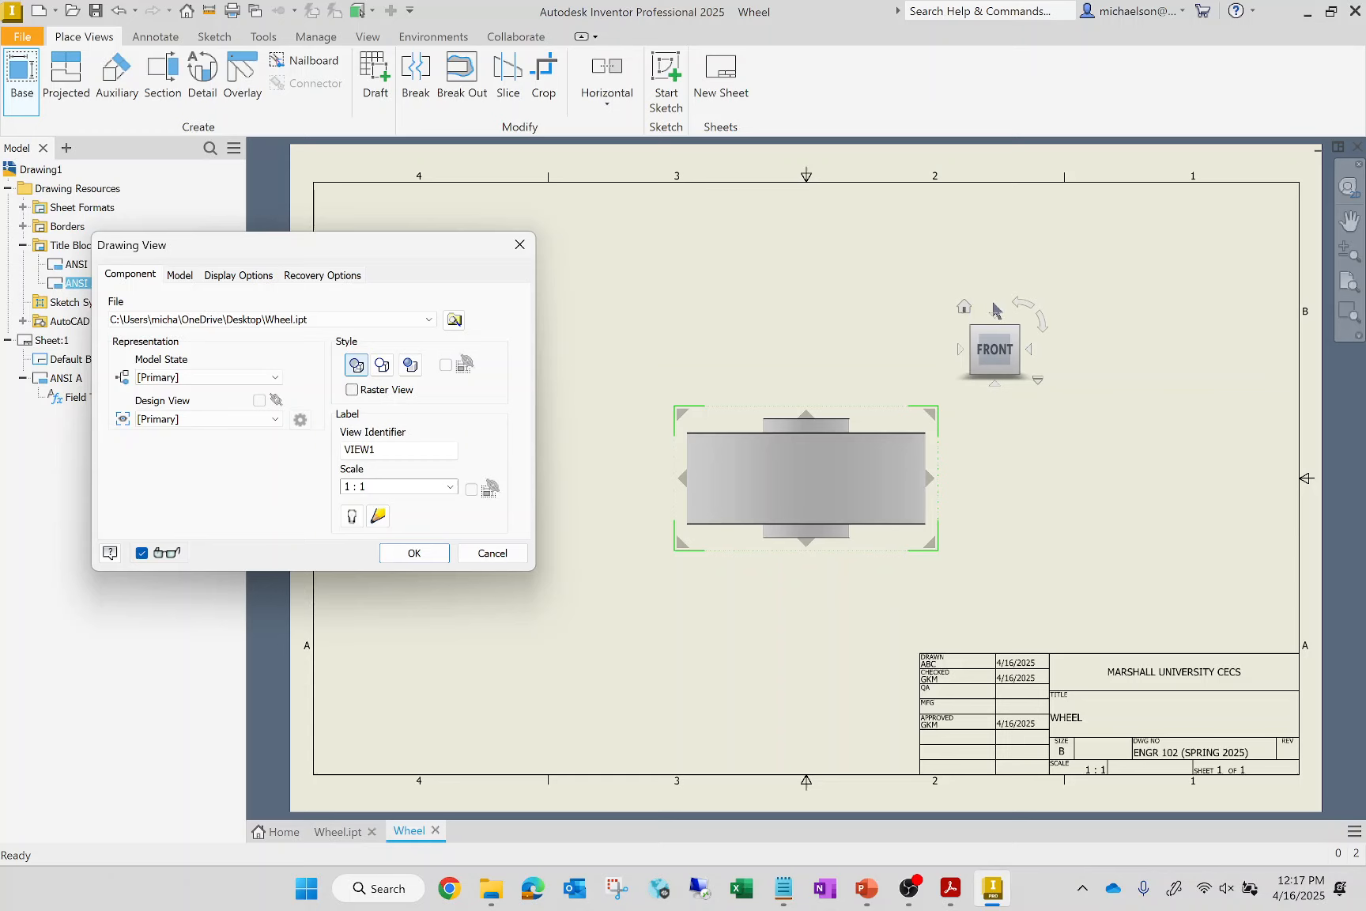
{"action": "left_click", "coordinate": [971, 314]}
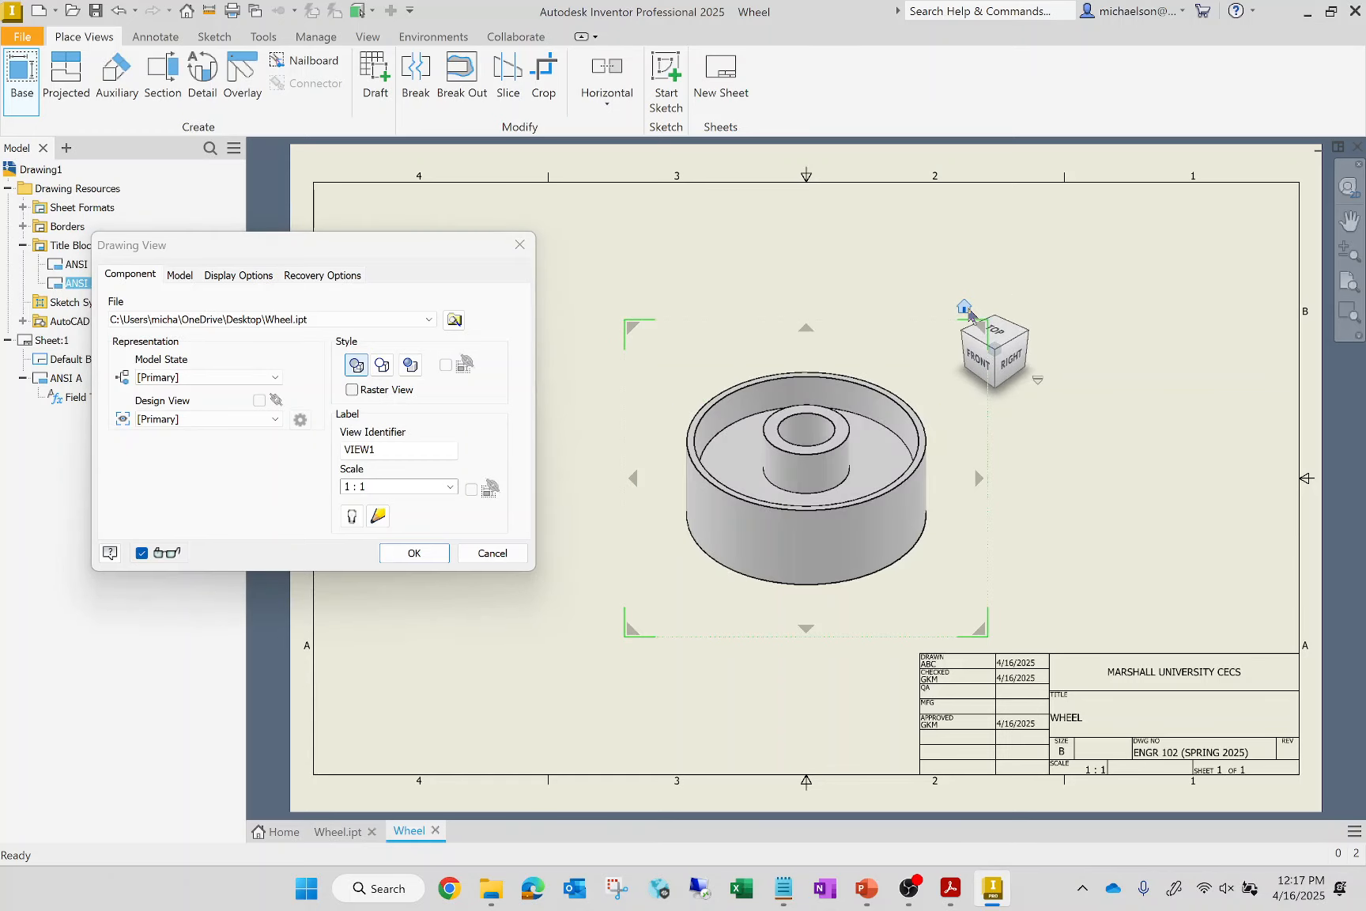
{"action": "left_click_drag", "start_coordinate": [797, 512], "coordinate": [1105, 380]}
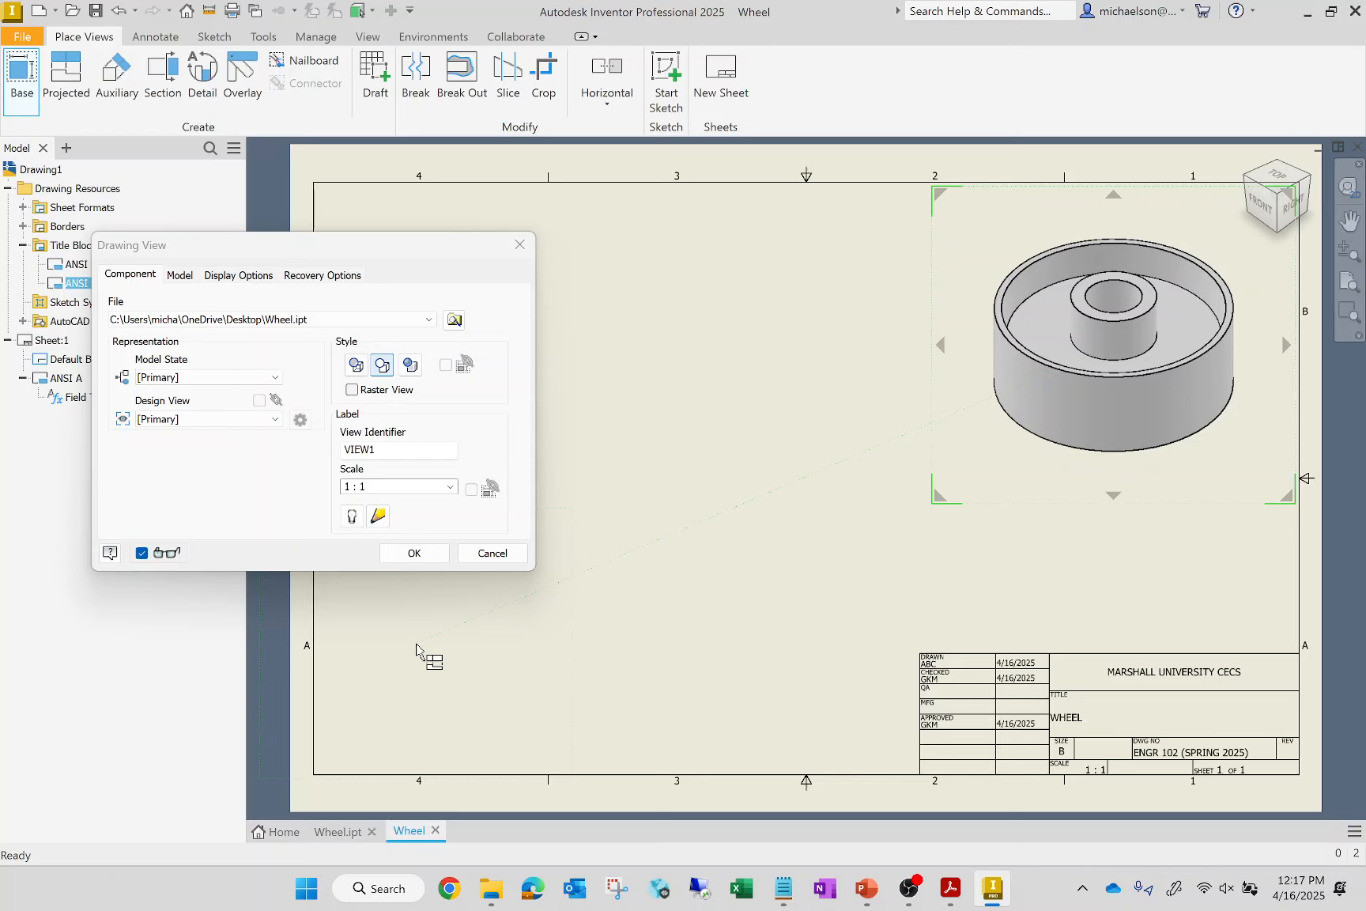
{"action": "left_click", "coordinate": [414, 553]}
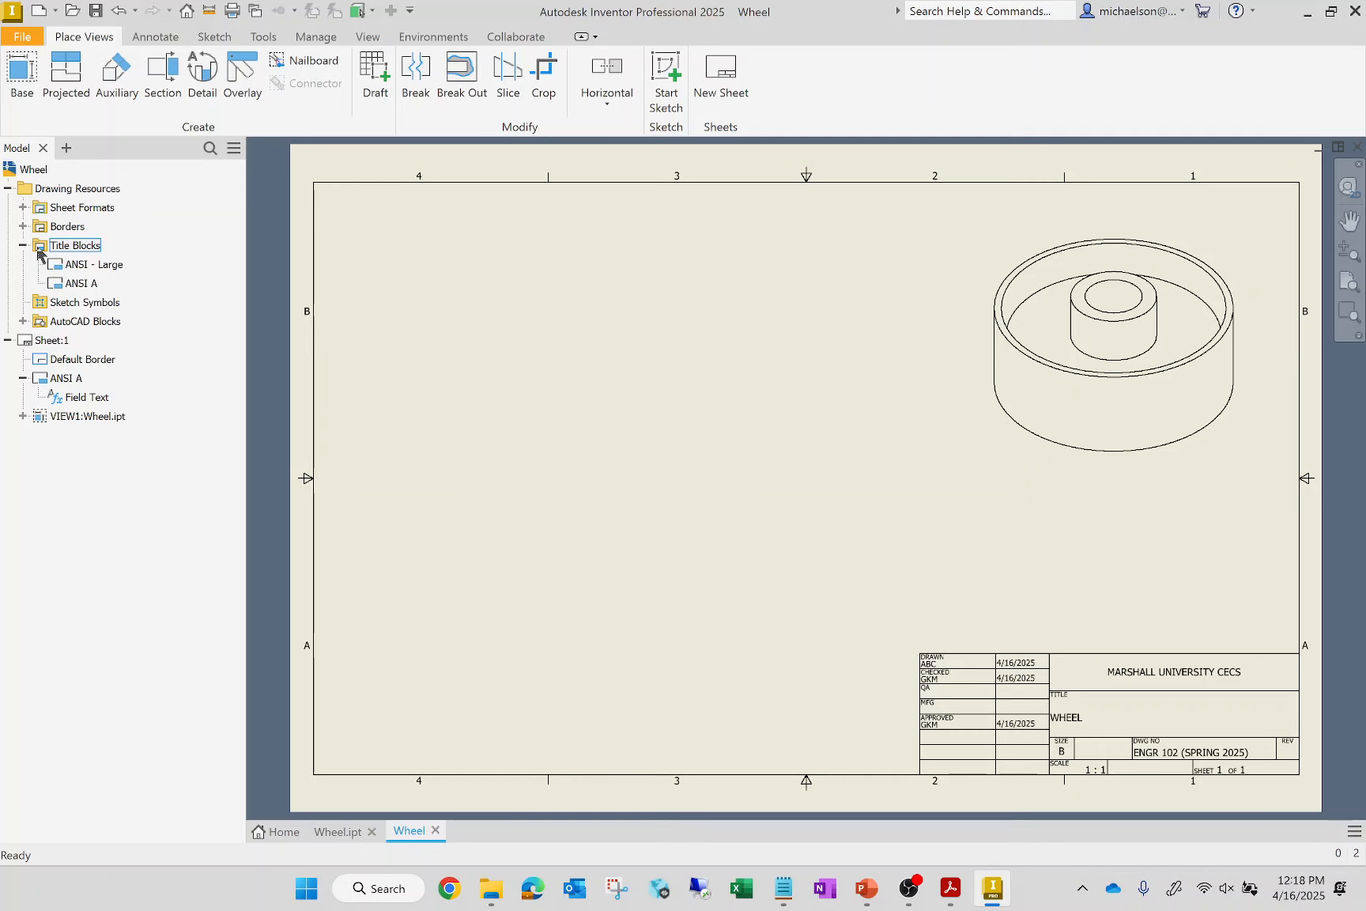
Place a second base view showing the wheel from the top at 1:1, slightly left of the sheet's centre
{"action": "left_click", "coordinate": [26, 68]}
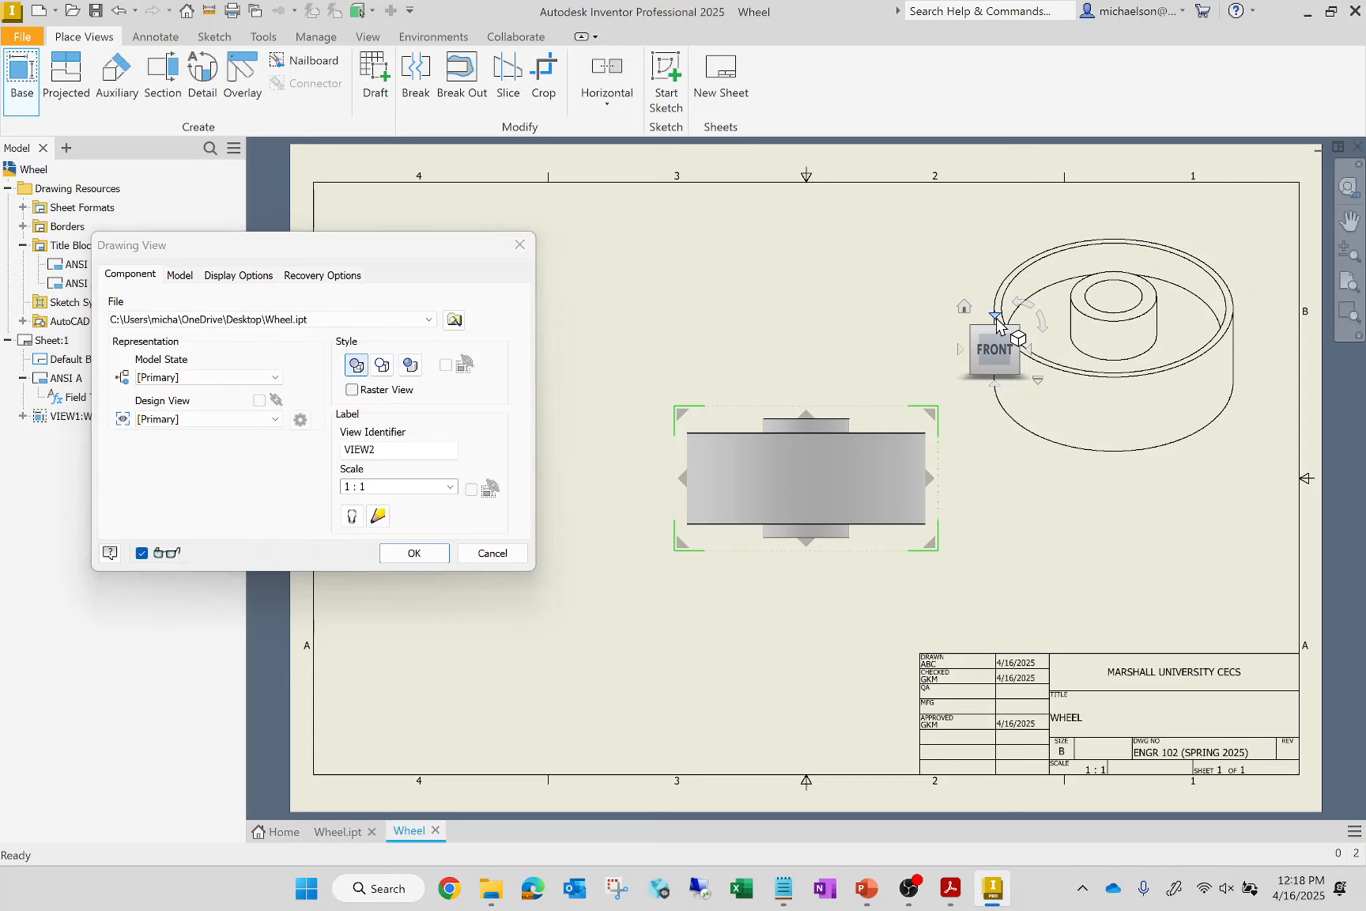
{"action": "left_click", "coordinate": [995, 316]}
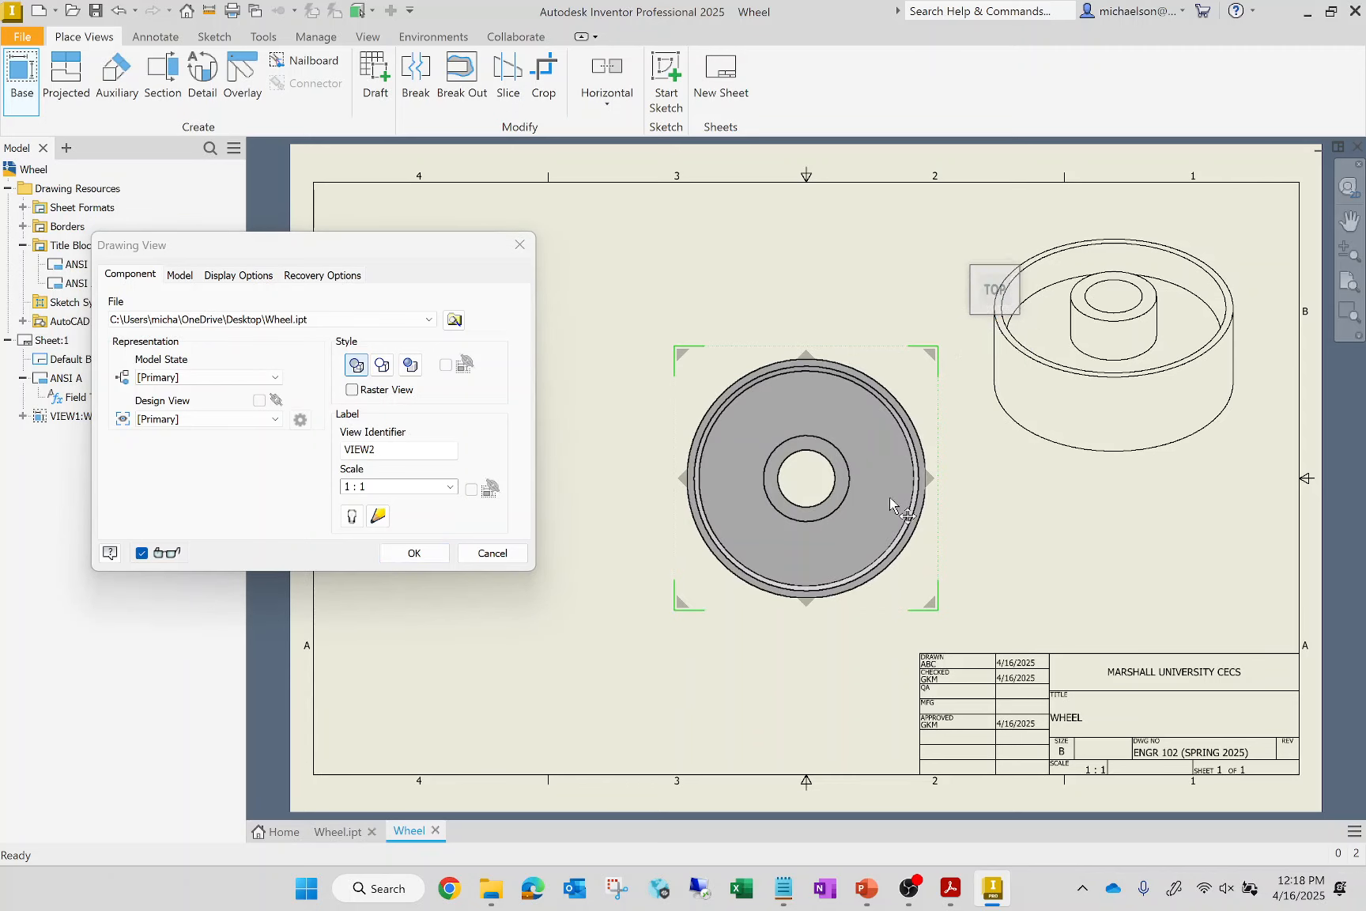
{"action": "left_click_drag", "start_coordinate": [842, 524], "coordinate": [778, 523]}
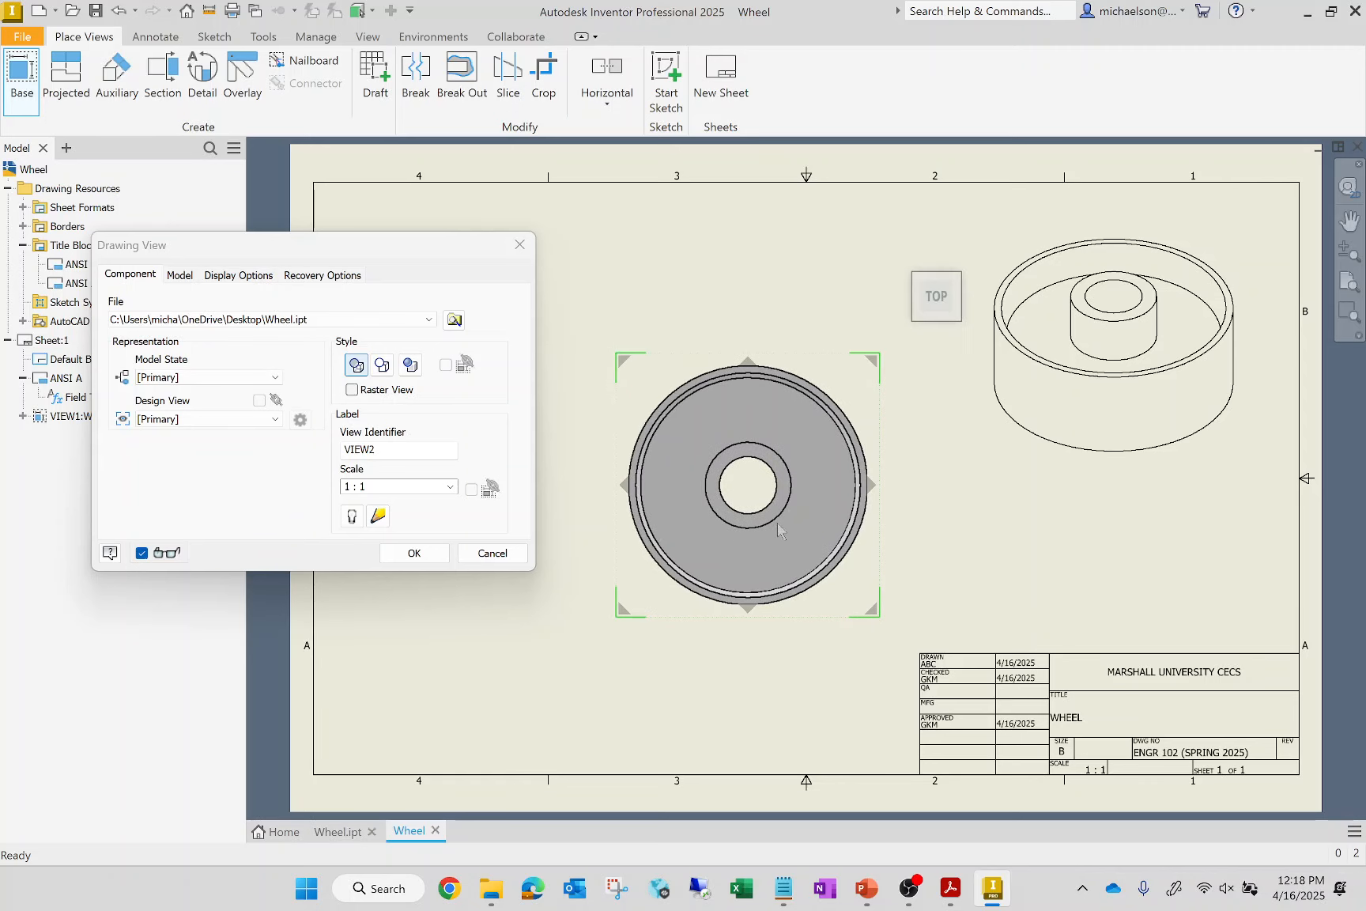
{"action": "left_click", "coordinate": [414, 553]}
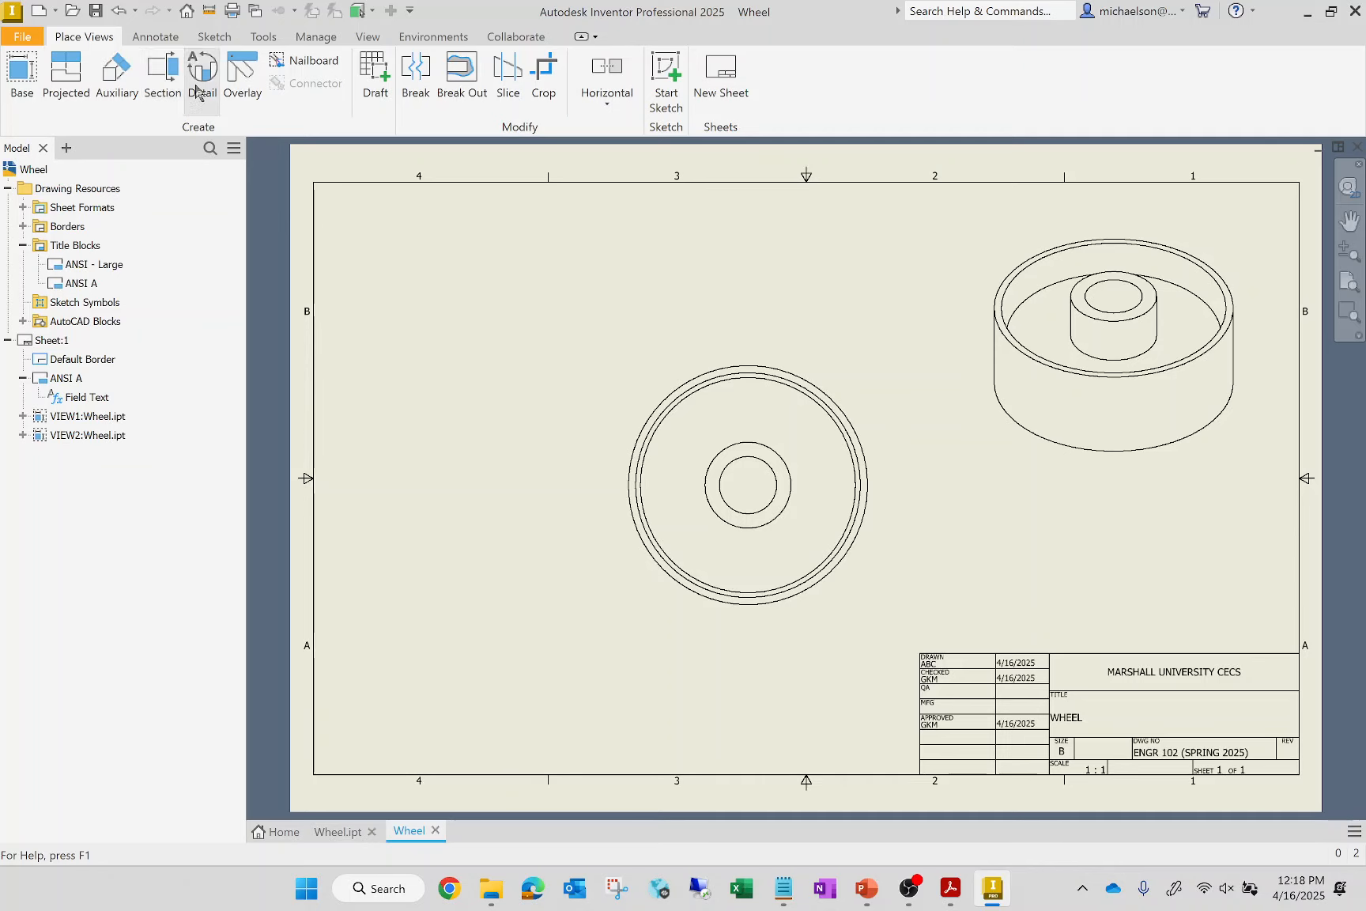
Create a 1:1 section view A of the top view along a slanted cutting line, placed left of the top view
{"action": "left_click", "coordinate": [165, 89]}
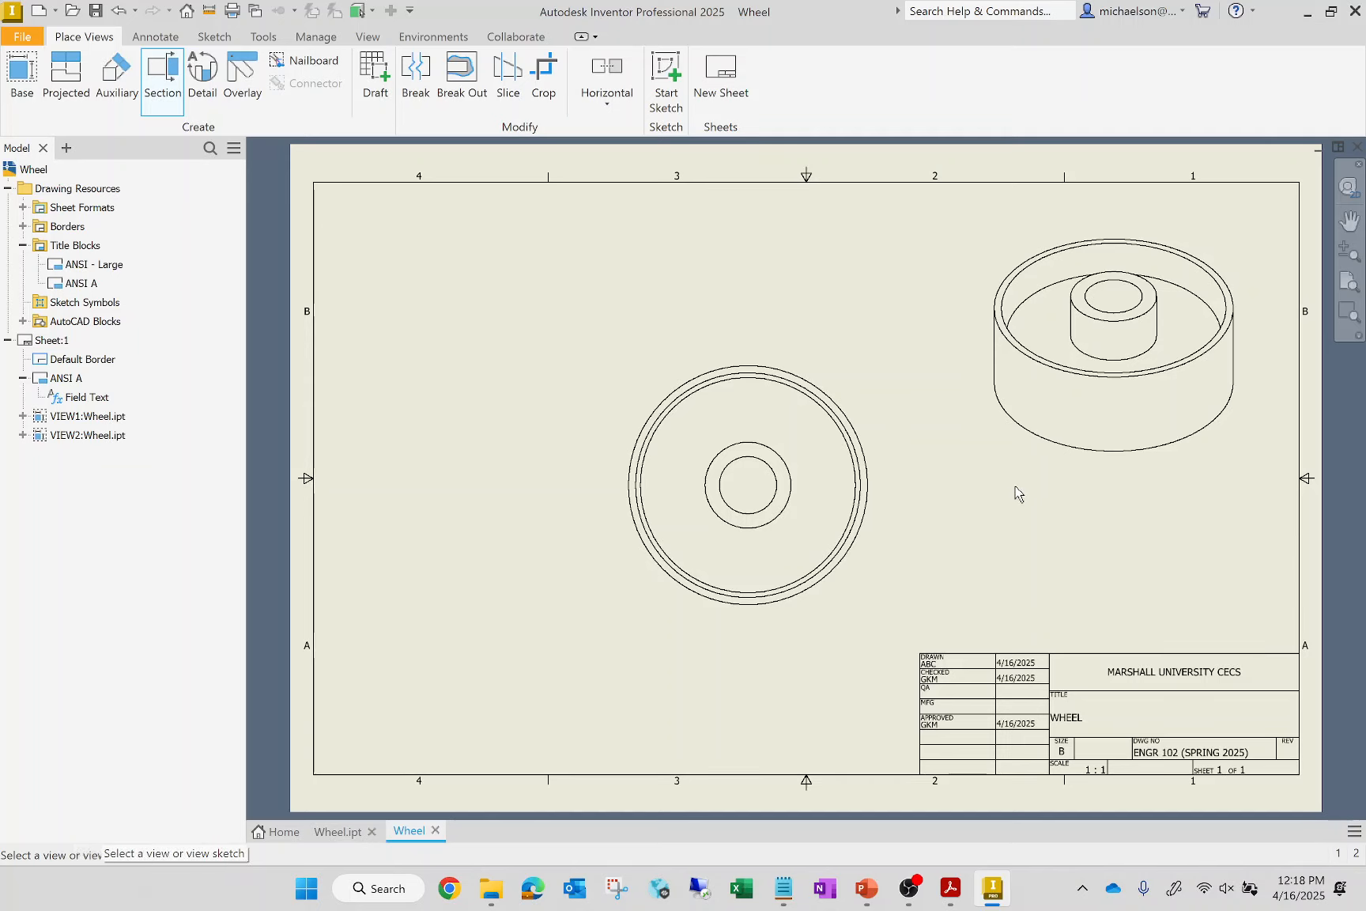
{"action": "left_click", "coordinate": [858, 578]}
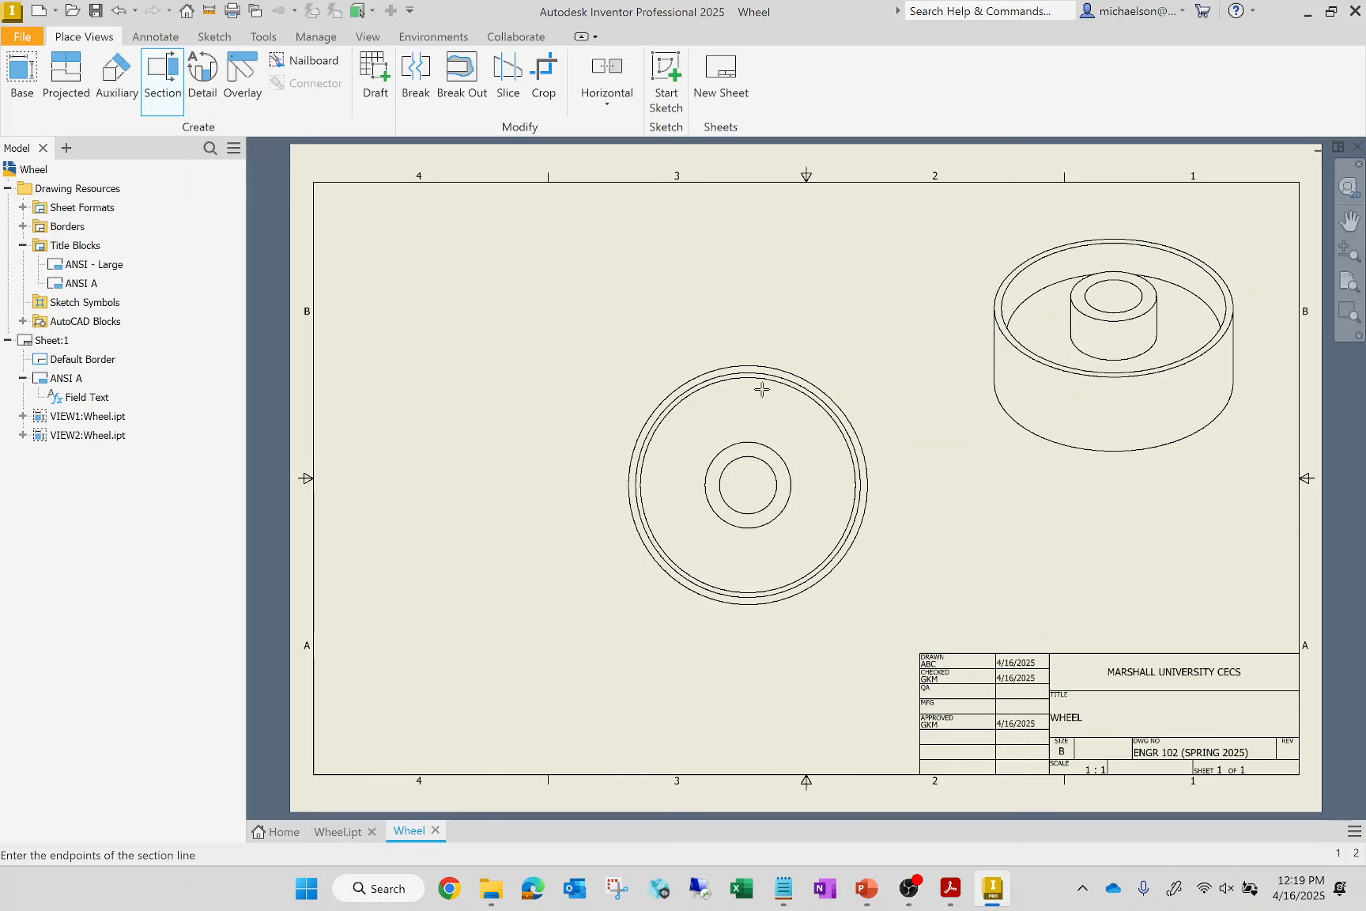
{"action": "left_click", "coordinate": [762, 318]}
{"action": "left_click", "coordinate": [845, 616]}
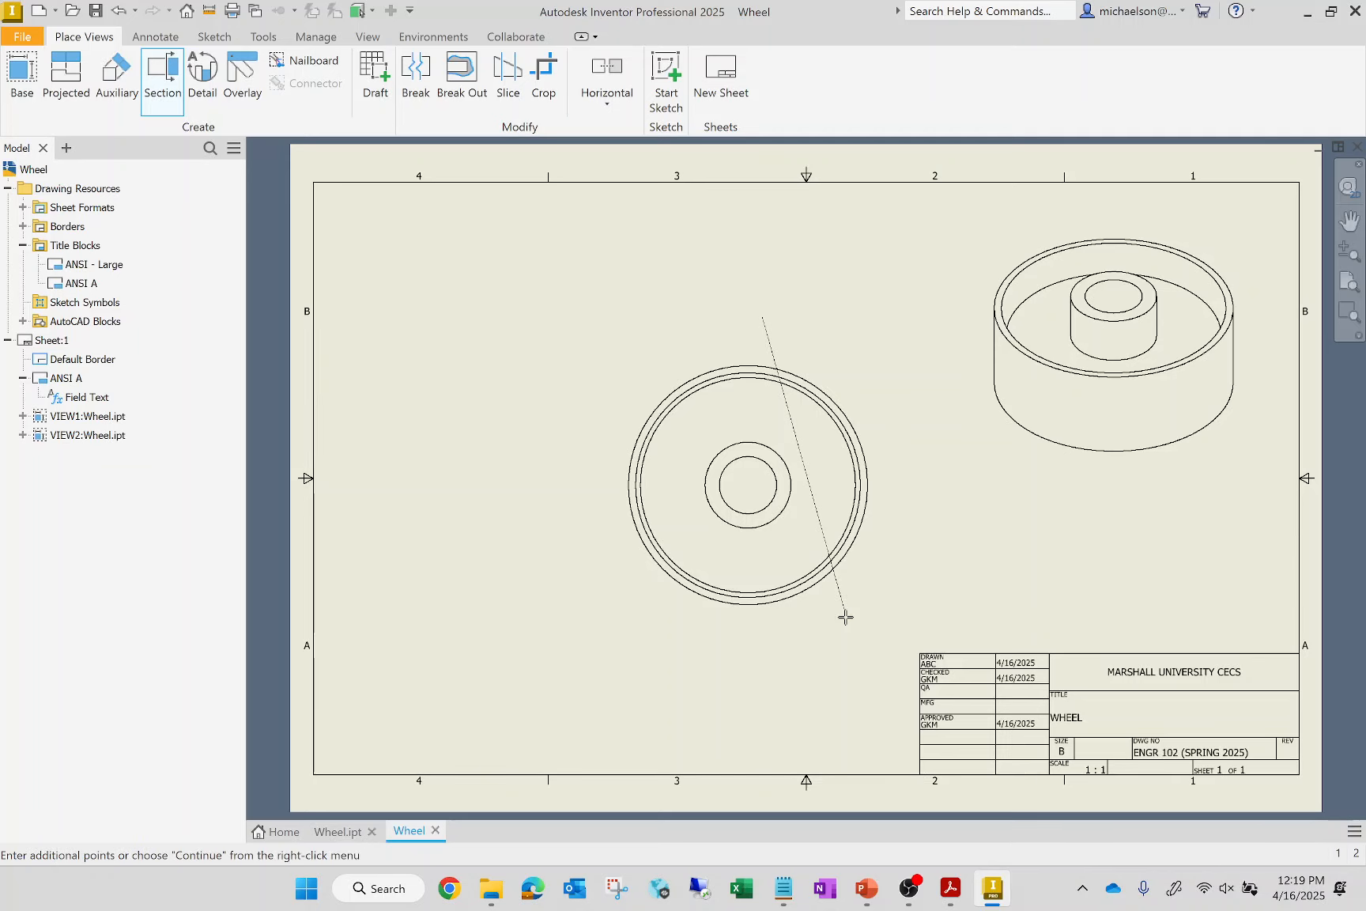
{"action": "right_click", "coordinate": [958, 573]}
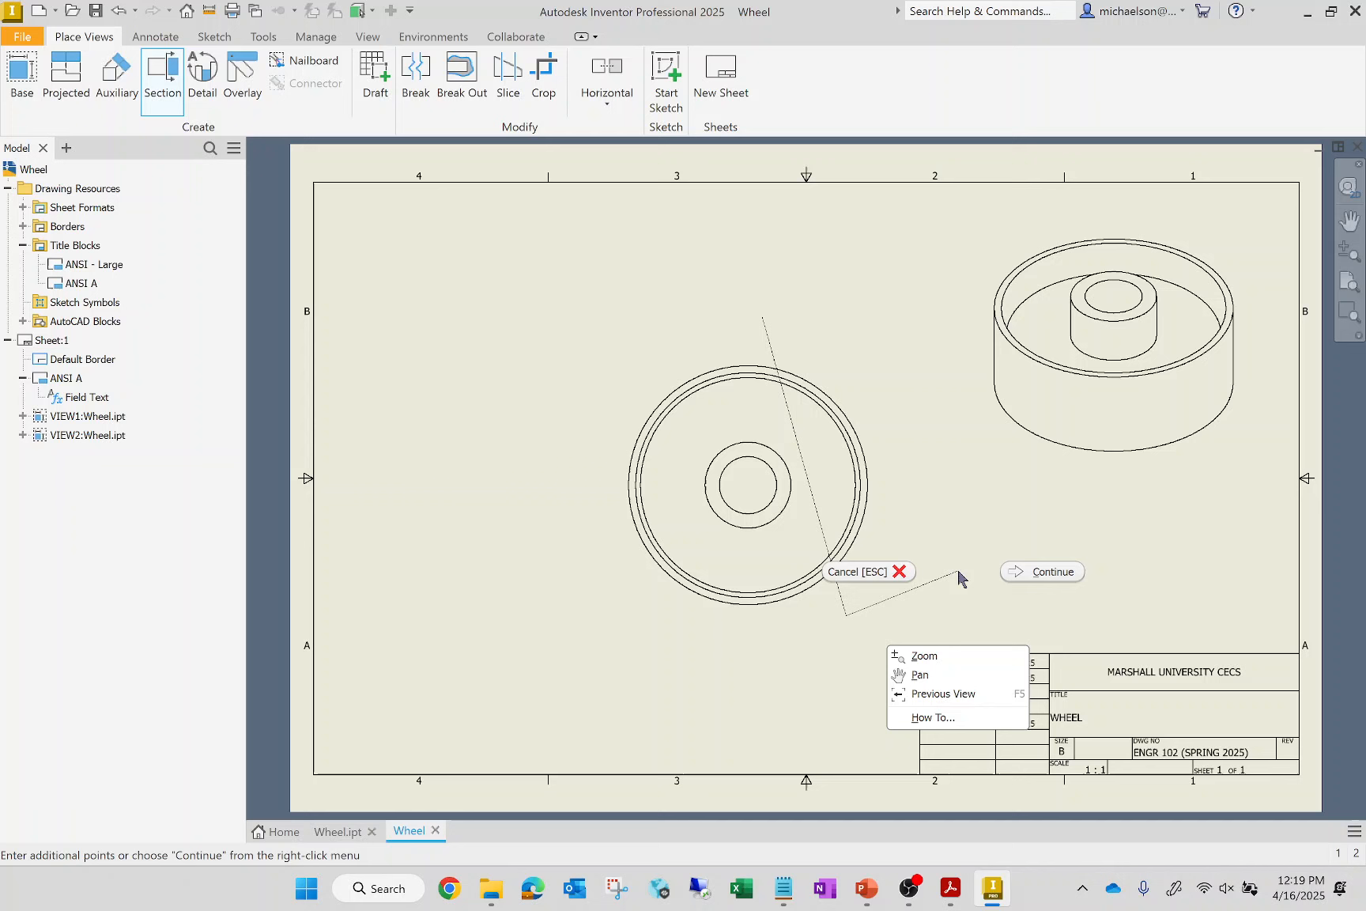
{"action": "left_click", "coordinate": [1018, 572]}
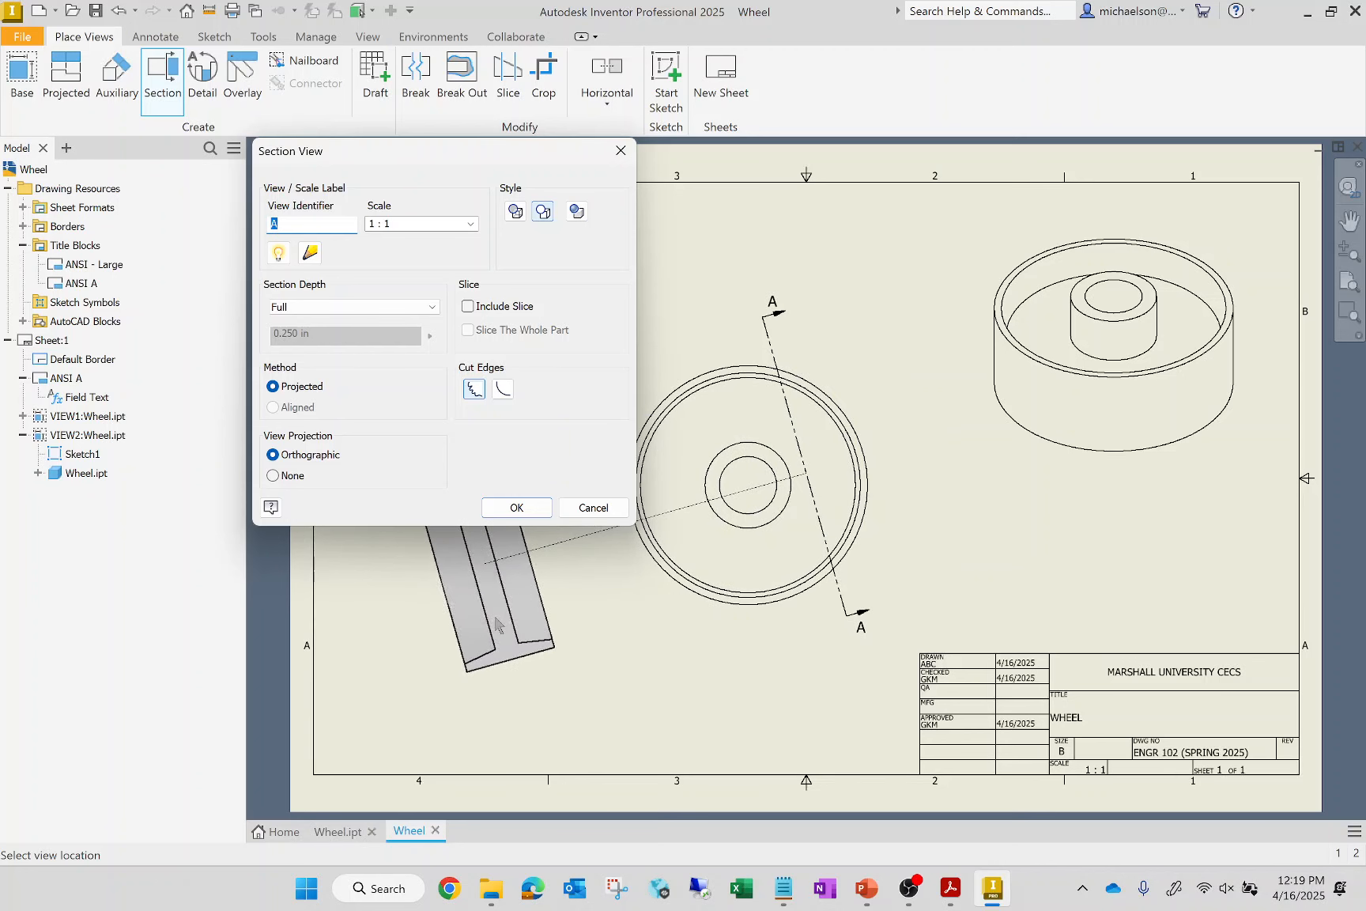
{"action": "left_click", "coordinate": [534, 622]}
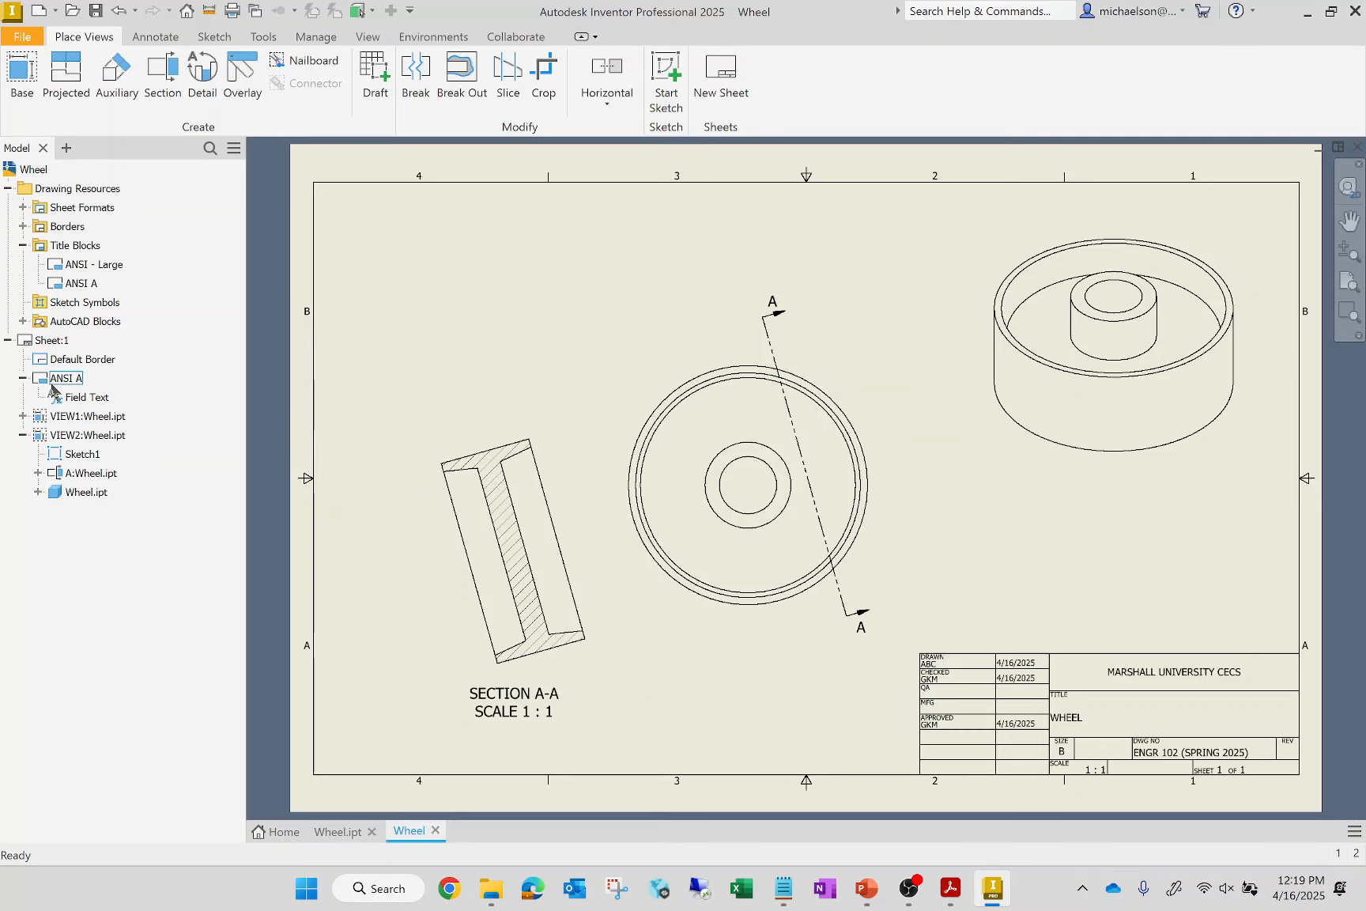
In the section line's sketch, add a point at the wheel's centre and constrain the section line to be vertical
{"action": "double_click", "coordinate": [88, 458]}
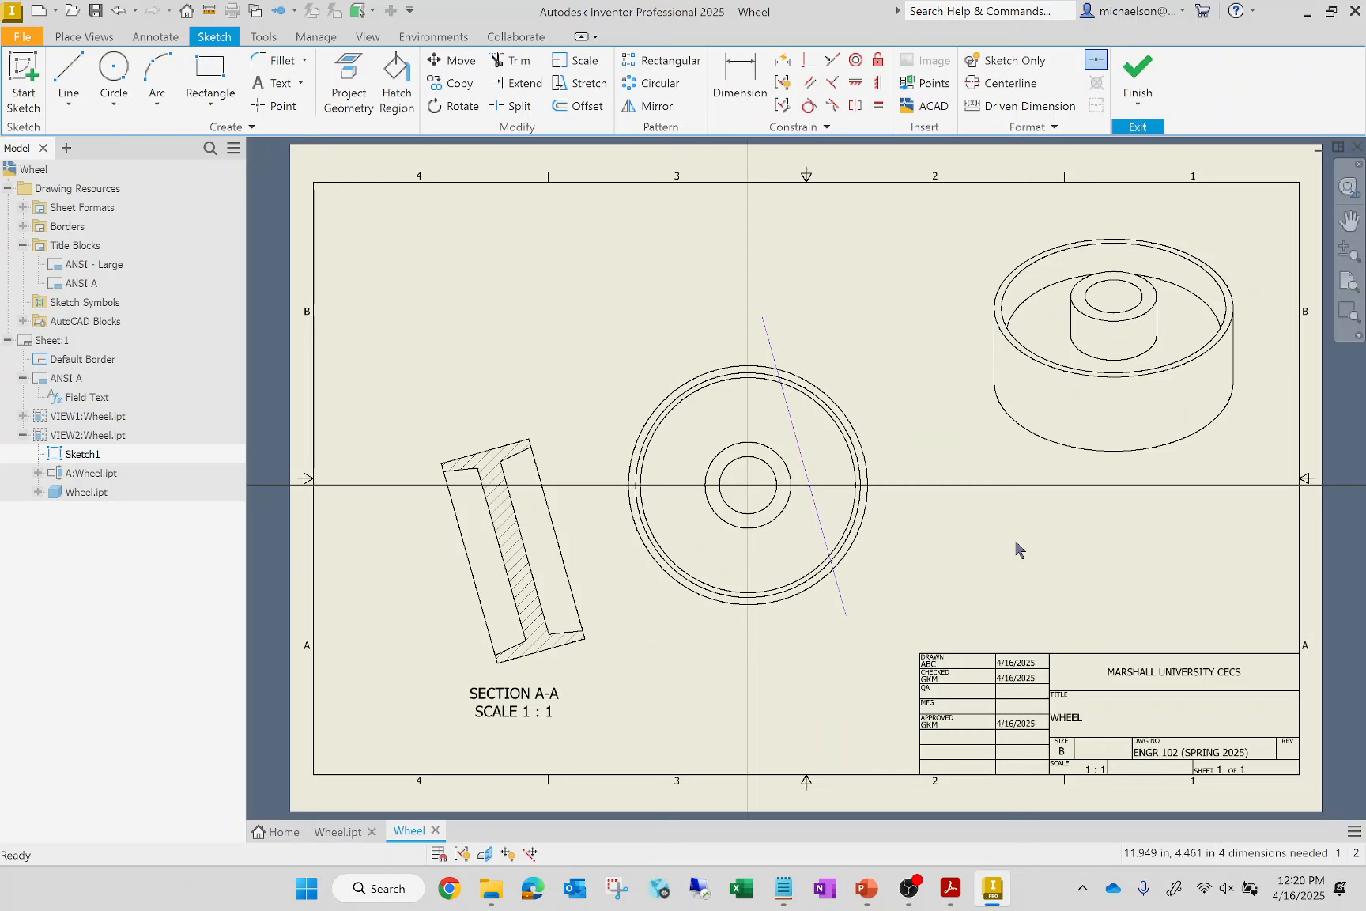
{"action": "left_click", "coordinate": [261, 107]}
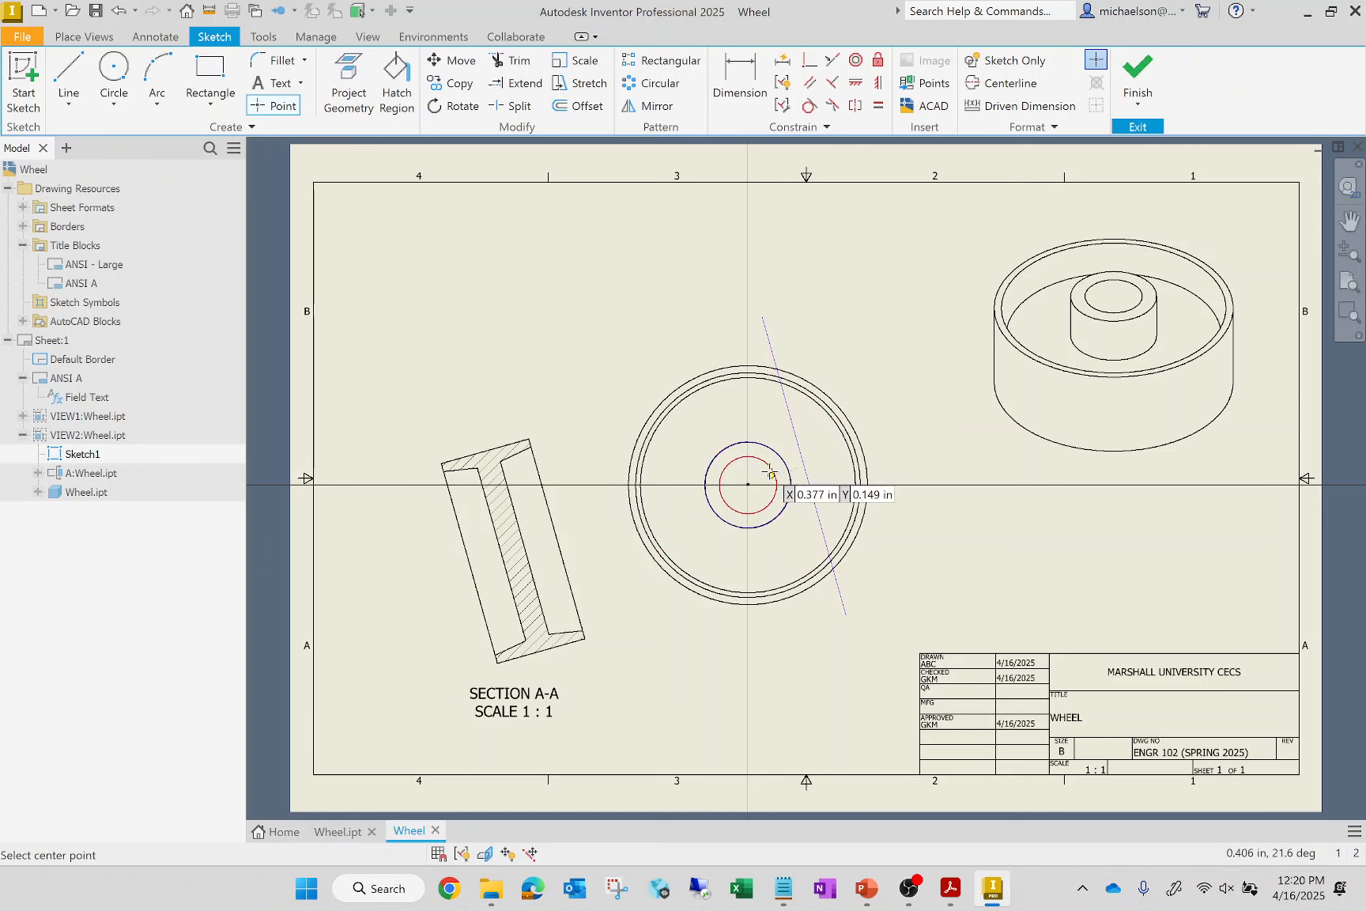
{"action": "left_click", "coordinate": [748, 485]}
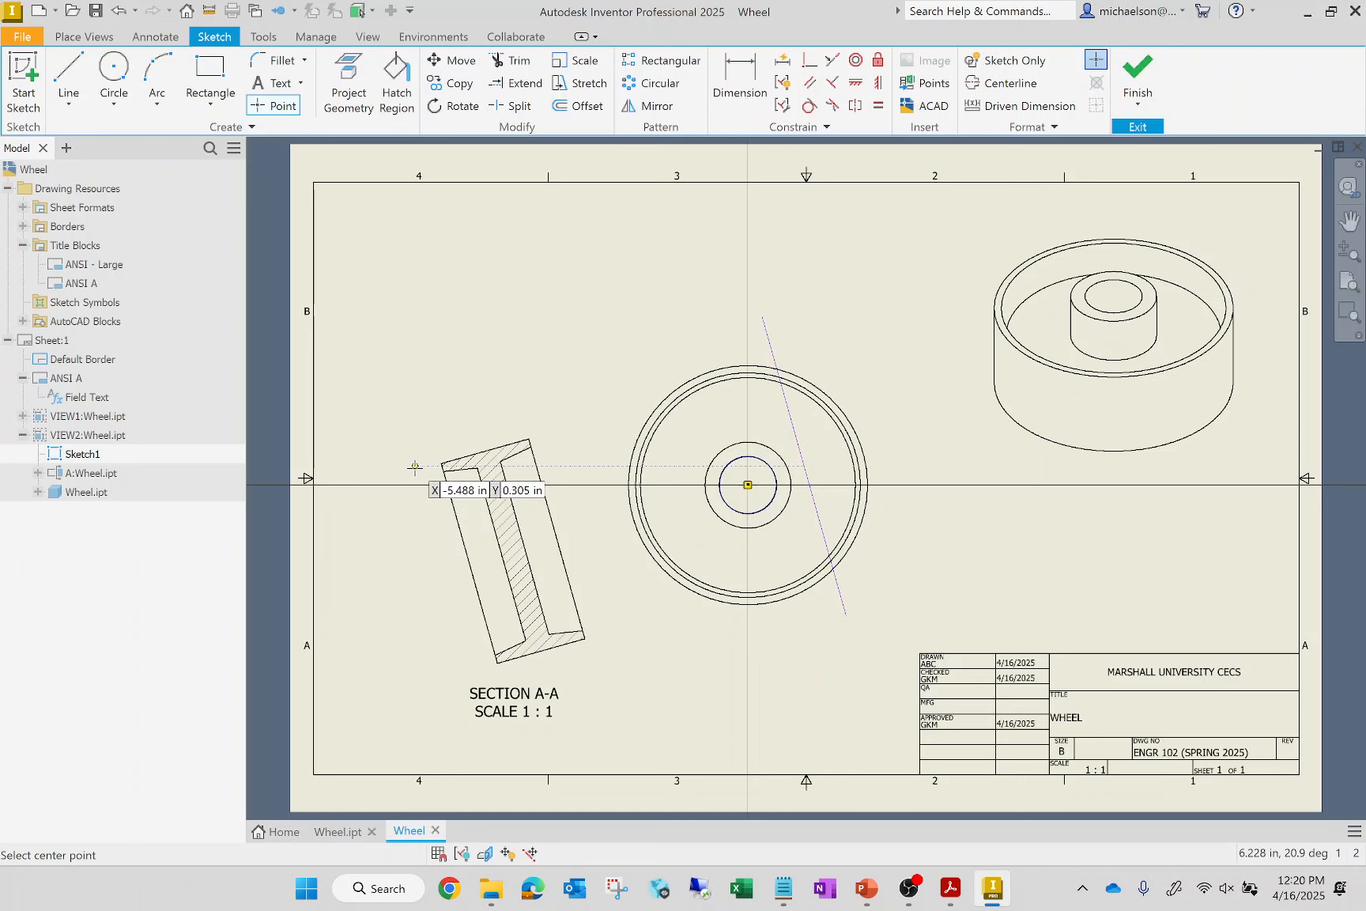
{"action": "key", "text": "Escape"}
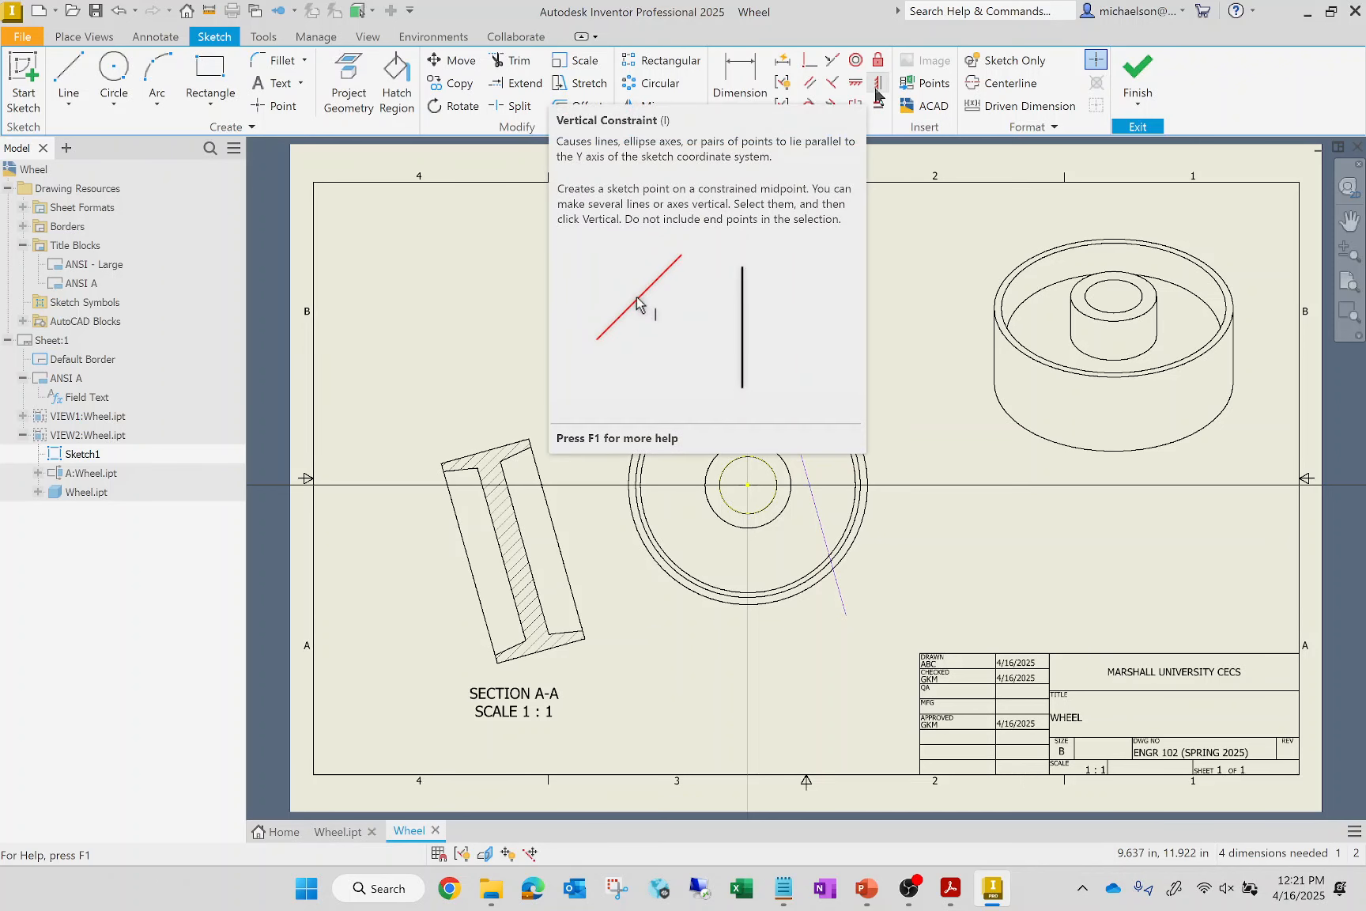
{"action": "left_click", "coordinate": [877, 85]}
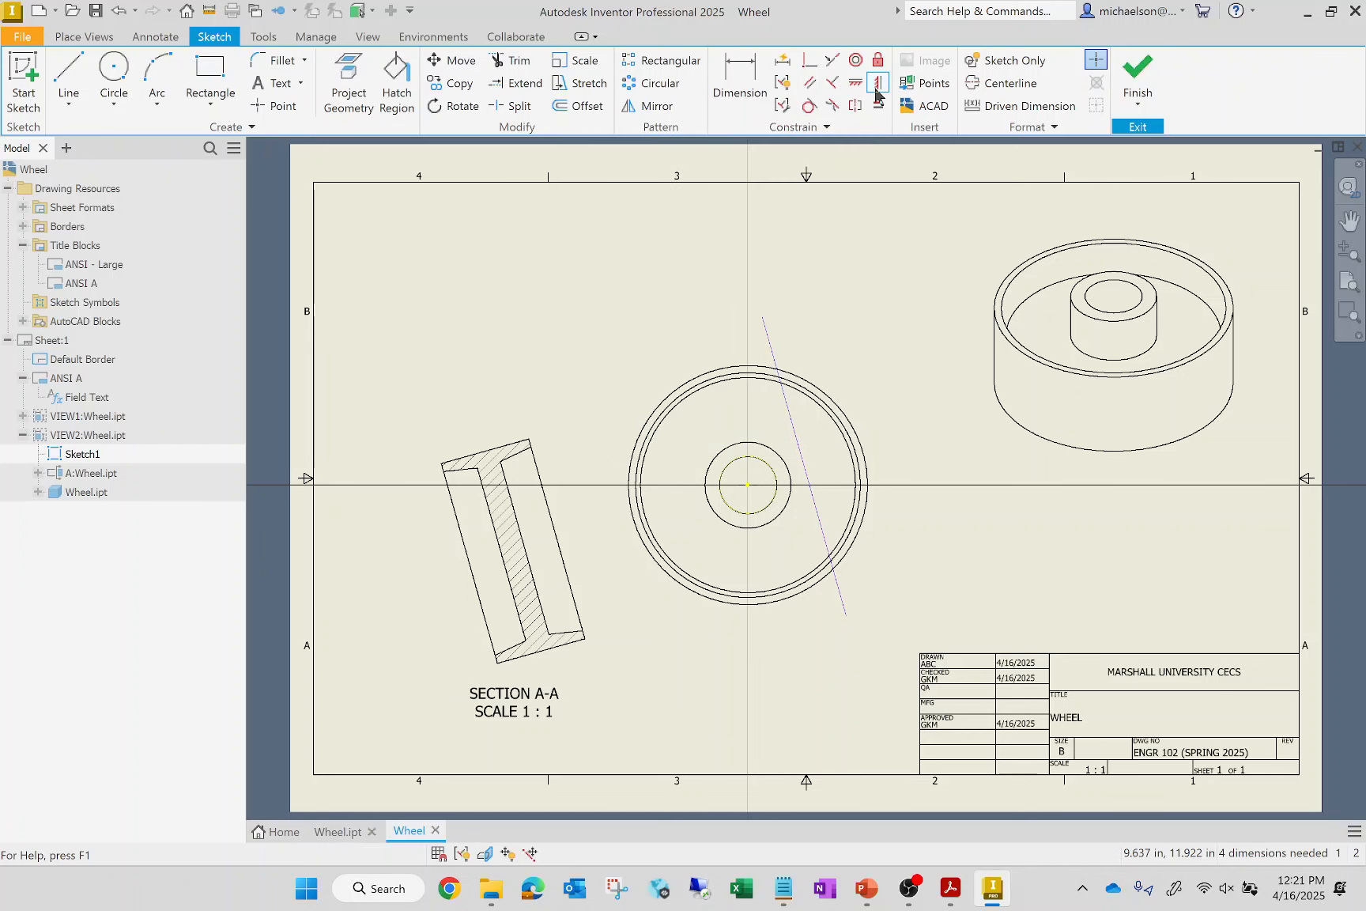
{"action": "left_click", "coordinate": [824, 531]}
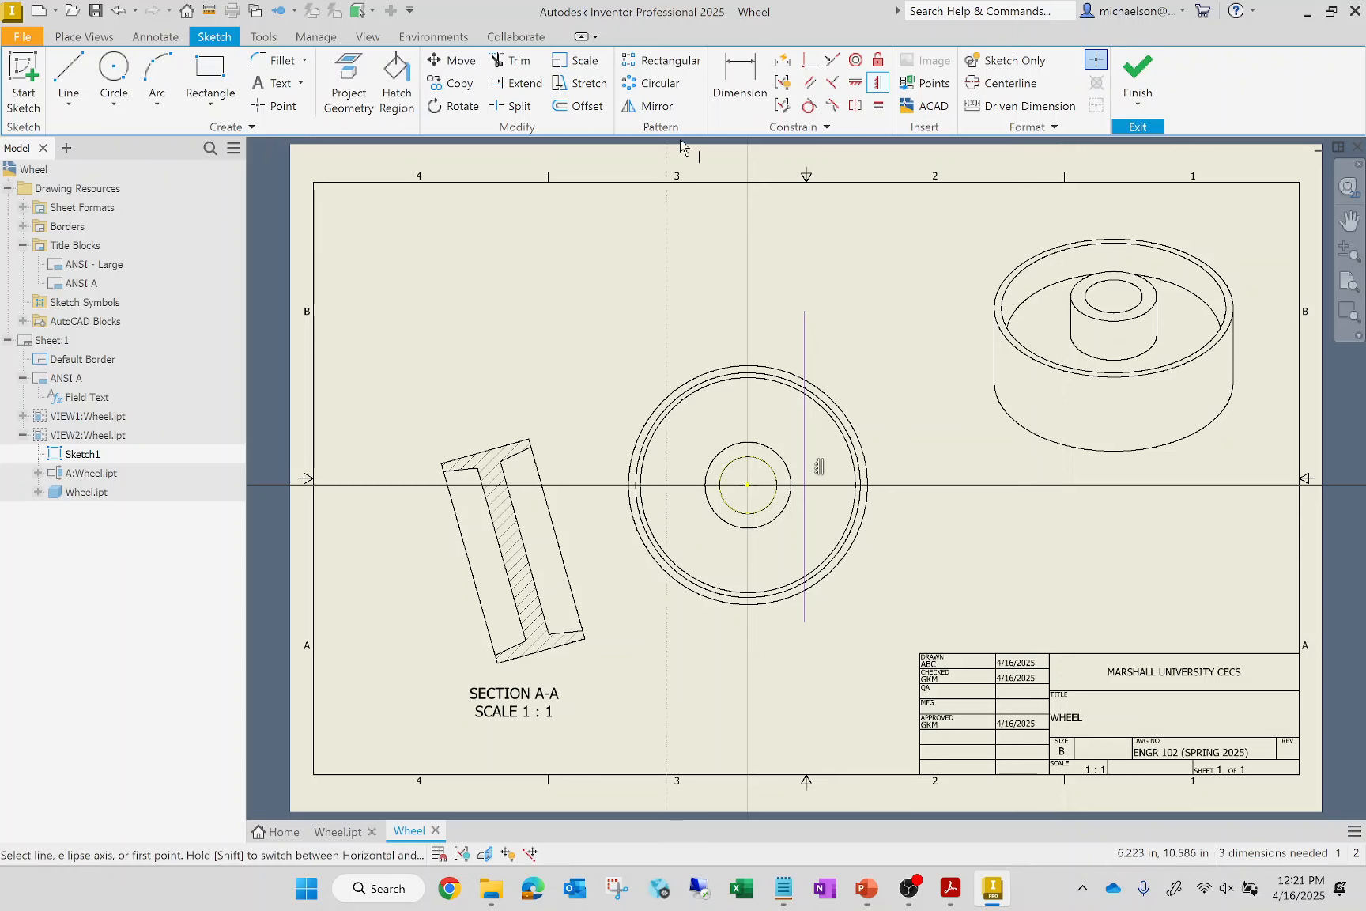
{"action": "left_click", "coordinate": [741, 82]}
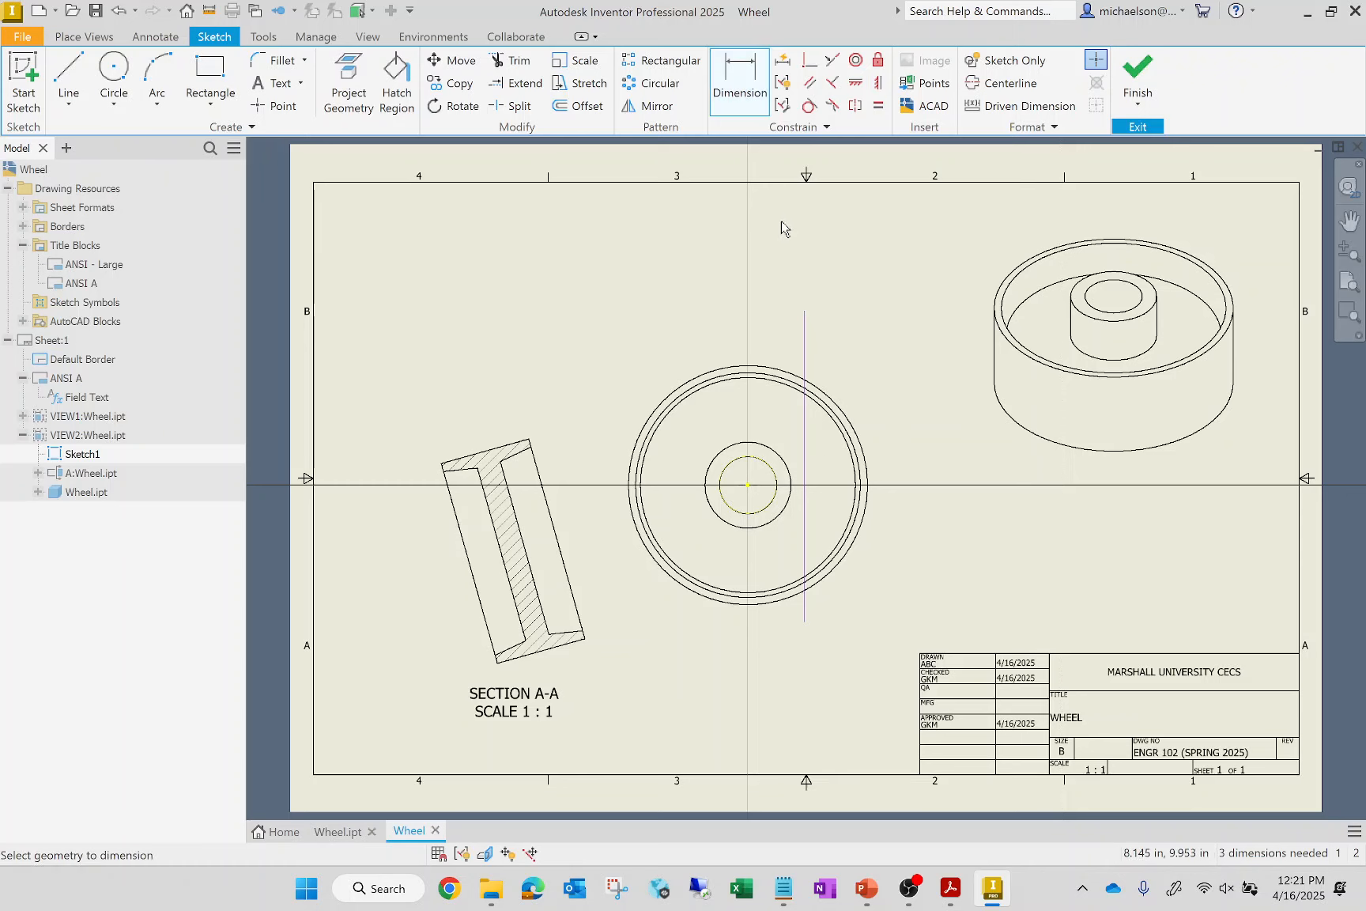
{"action": "left_click", "coordinate": [805, 360]}
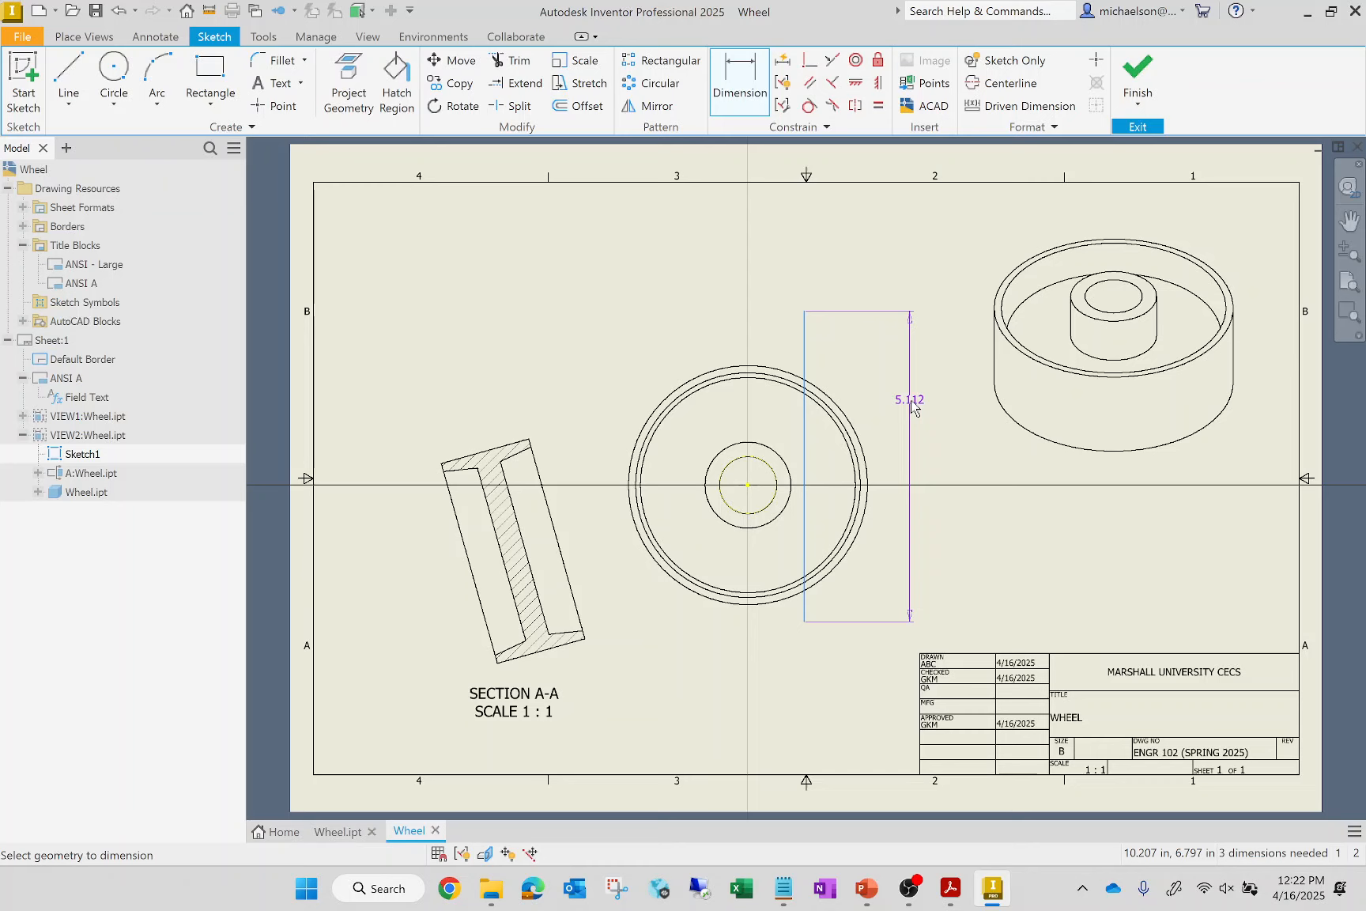
{"action": "key", "text": "Escape"}
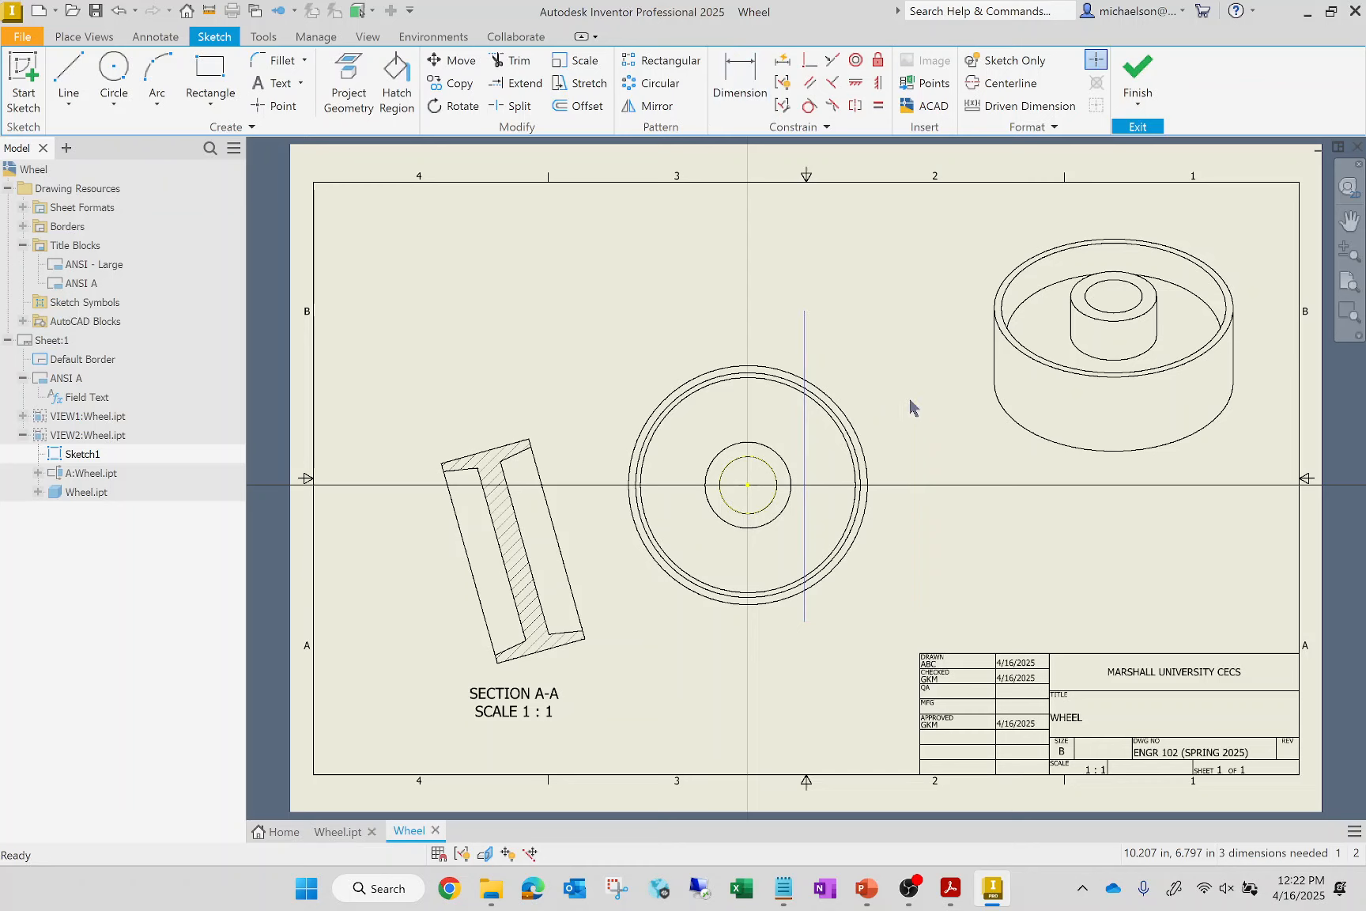
Change the drawing document's active standard to Default Standard (ANSI-mm)
{"action": "left_click", "coordinate": [258, 40]}
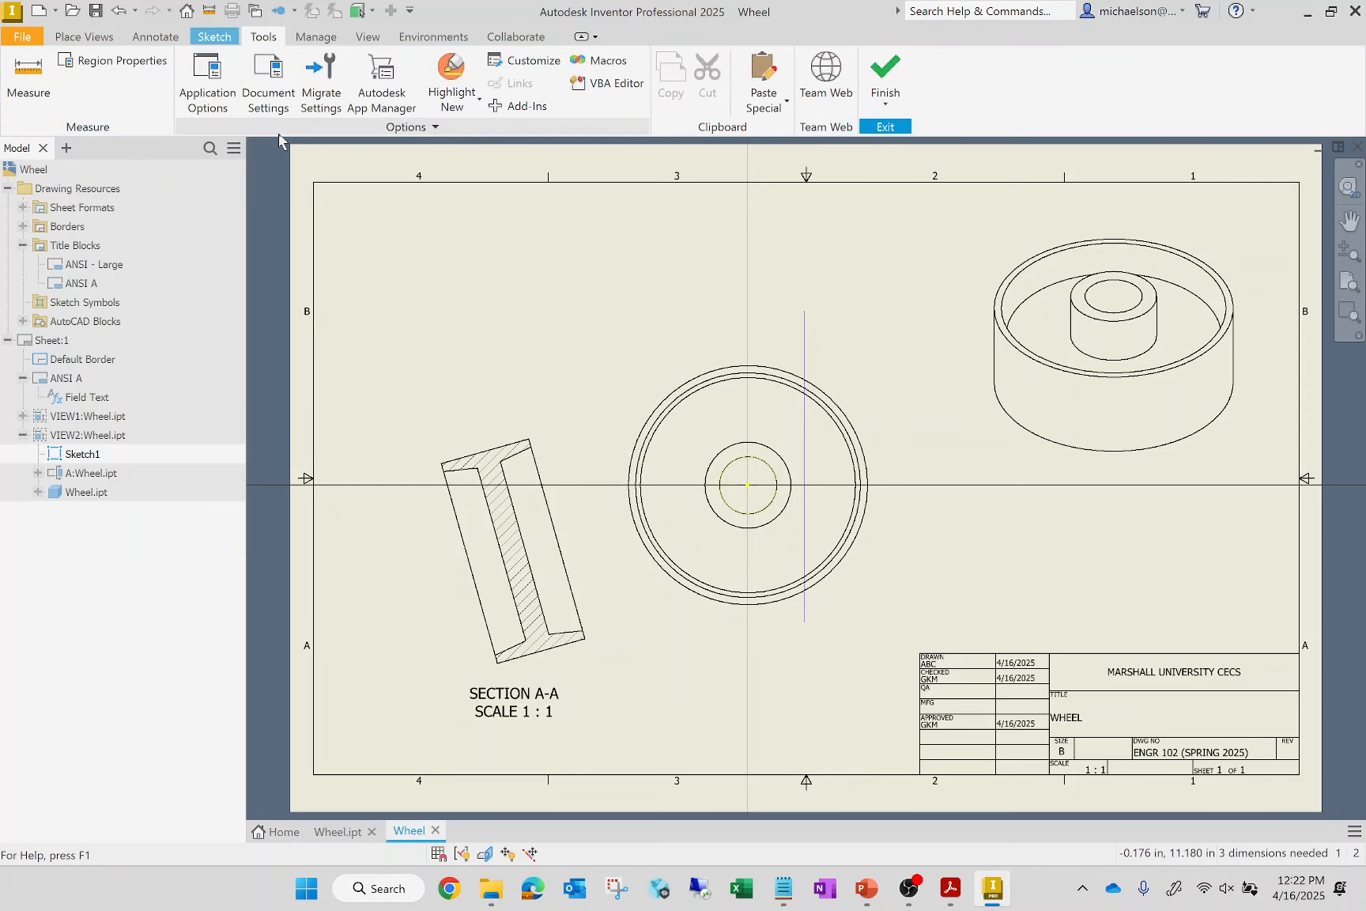
{"action": "left_click", "coordinate": [274, 87]}
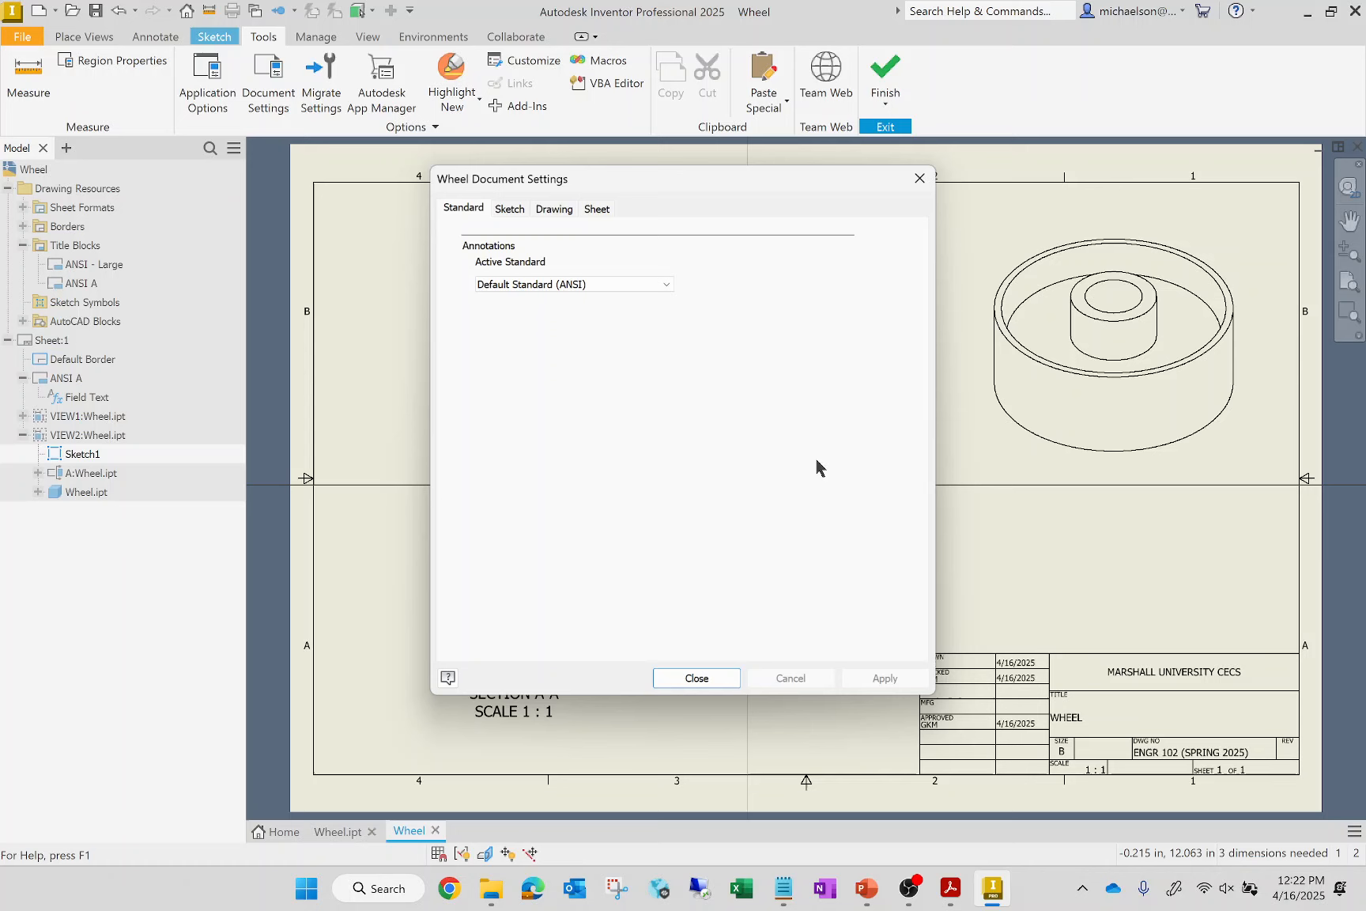
{"action": "left_click", "coordinate": [558, 285]}
{"action": "left_click", "coordinate": [559, 299]}
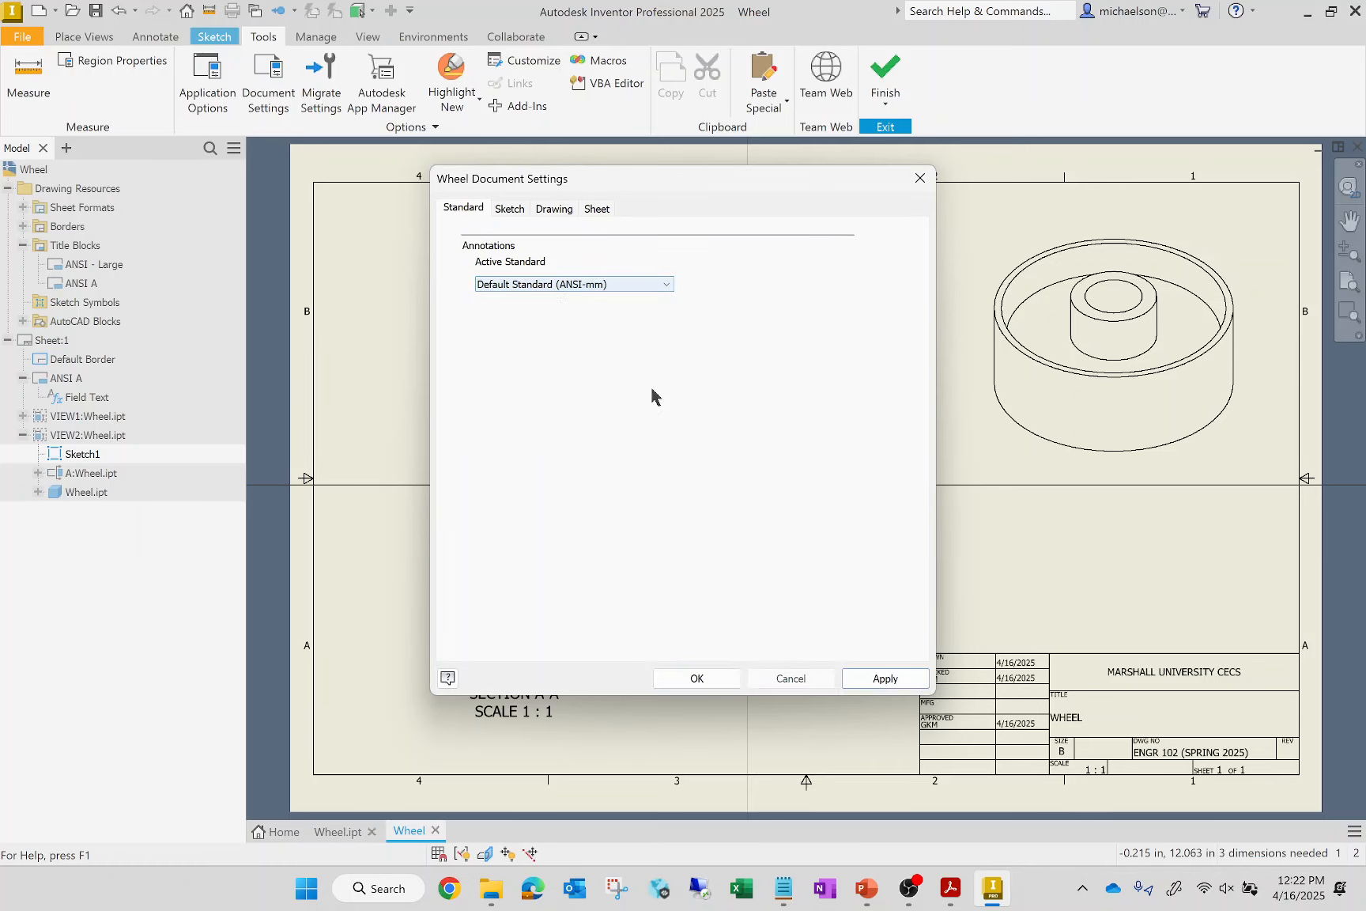
{"action": "left_click", "coordinate": [869, 679]}
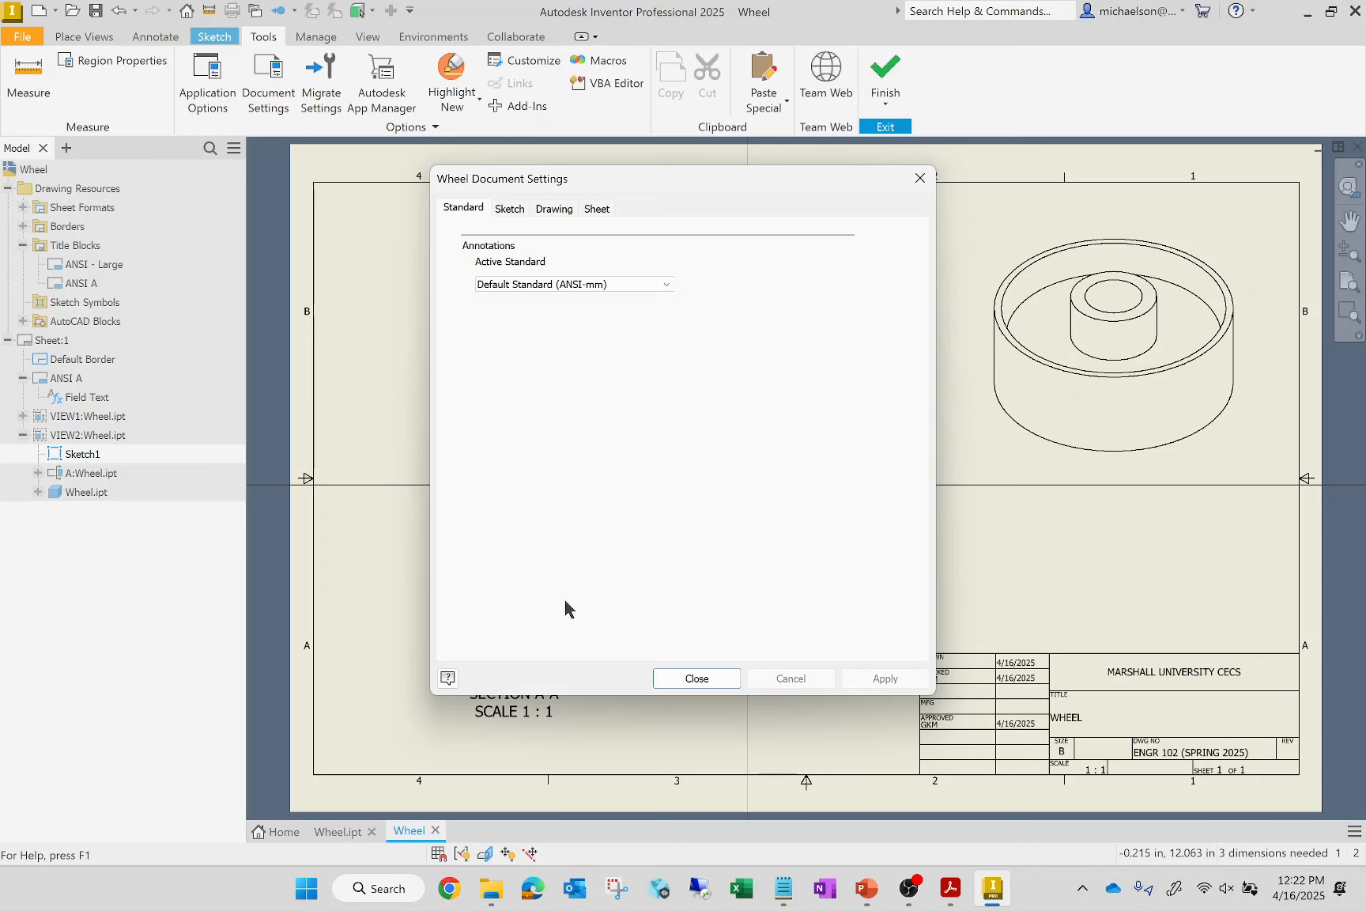
{"action": "left_click", "coordinate": [696, 680]}
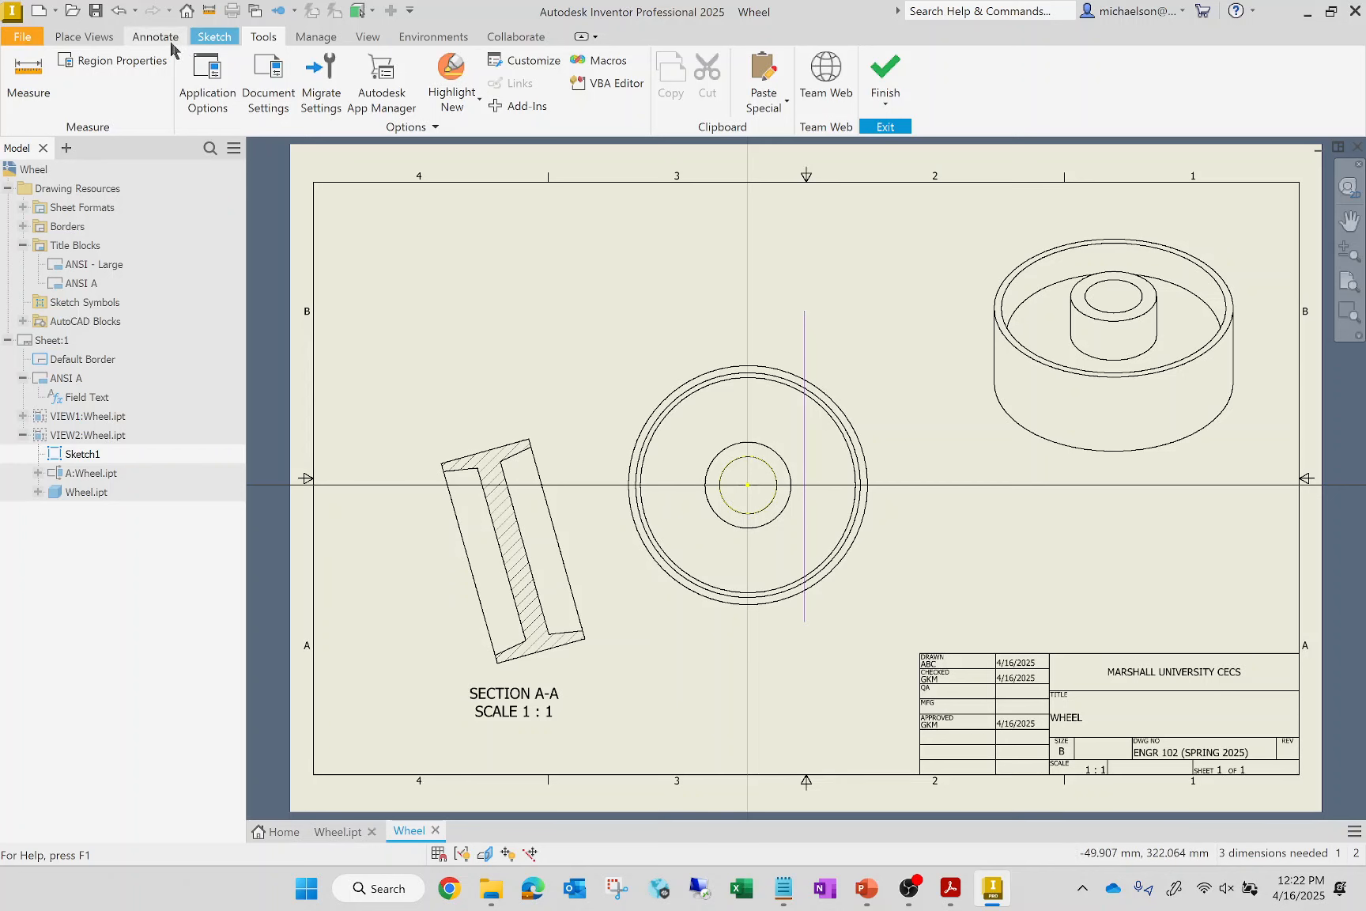
Dimension the vertical section line's length in its sketch as 120 mm
{"action": "left_click", "coordinate": [214, 37]}
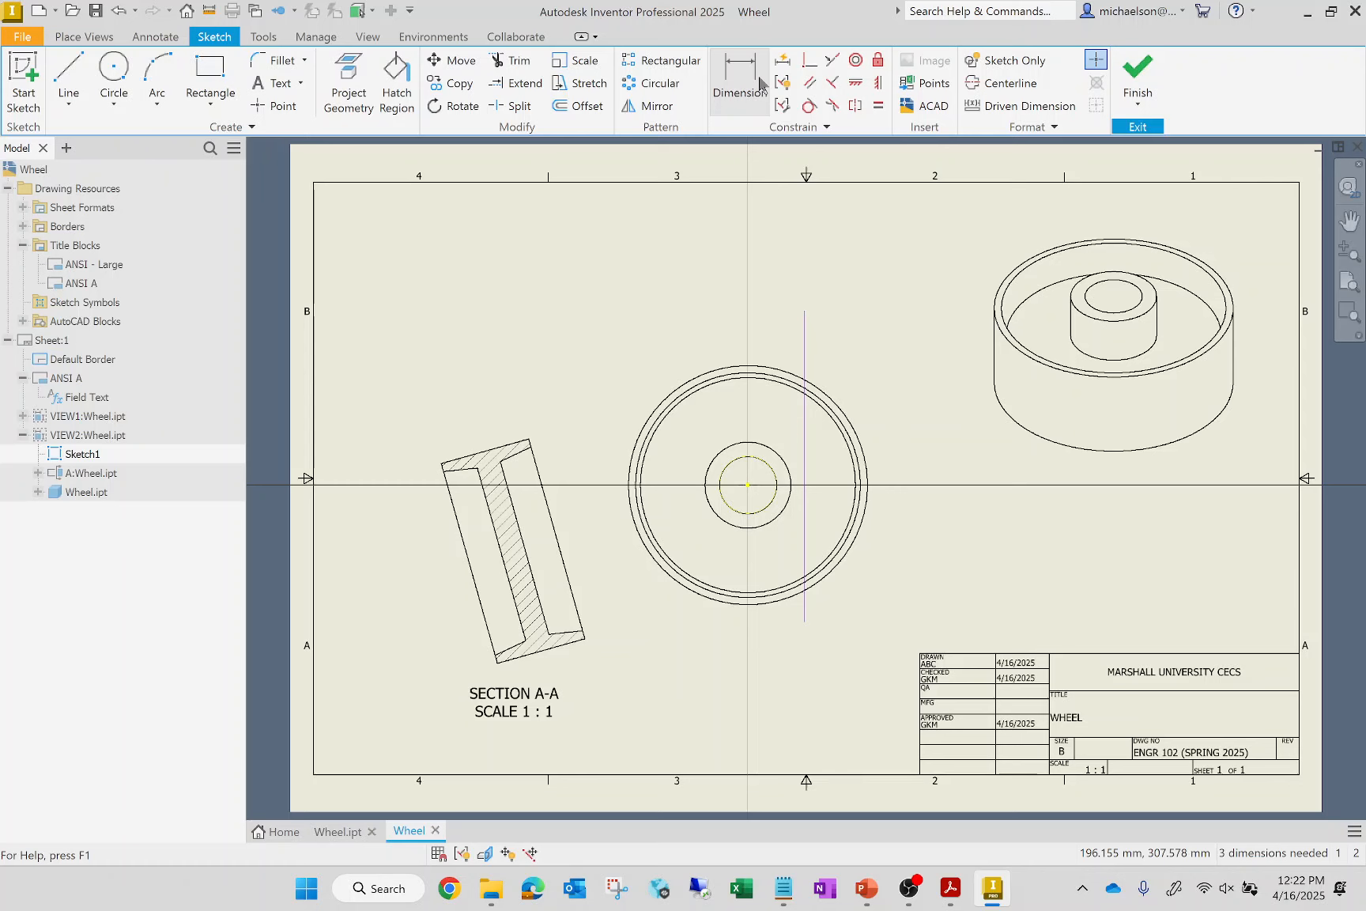
{"action": "key", "text": "d"}
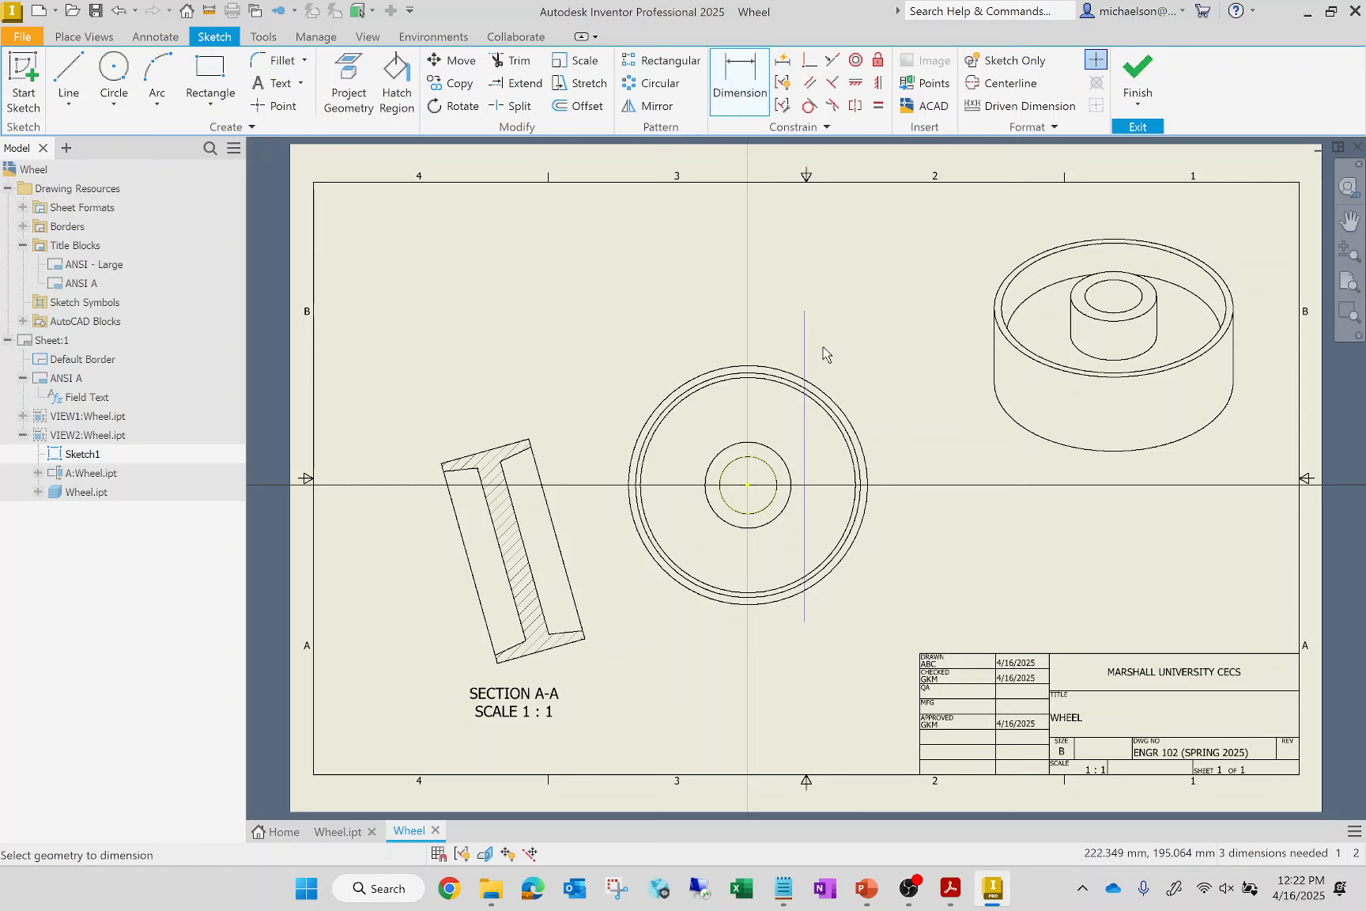
{"action": "left_click", "coordinate": [805, 350]}
{"action": "left_click", "coordinate": [916, 404]}
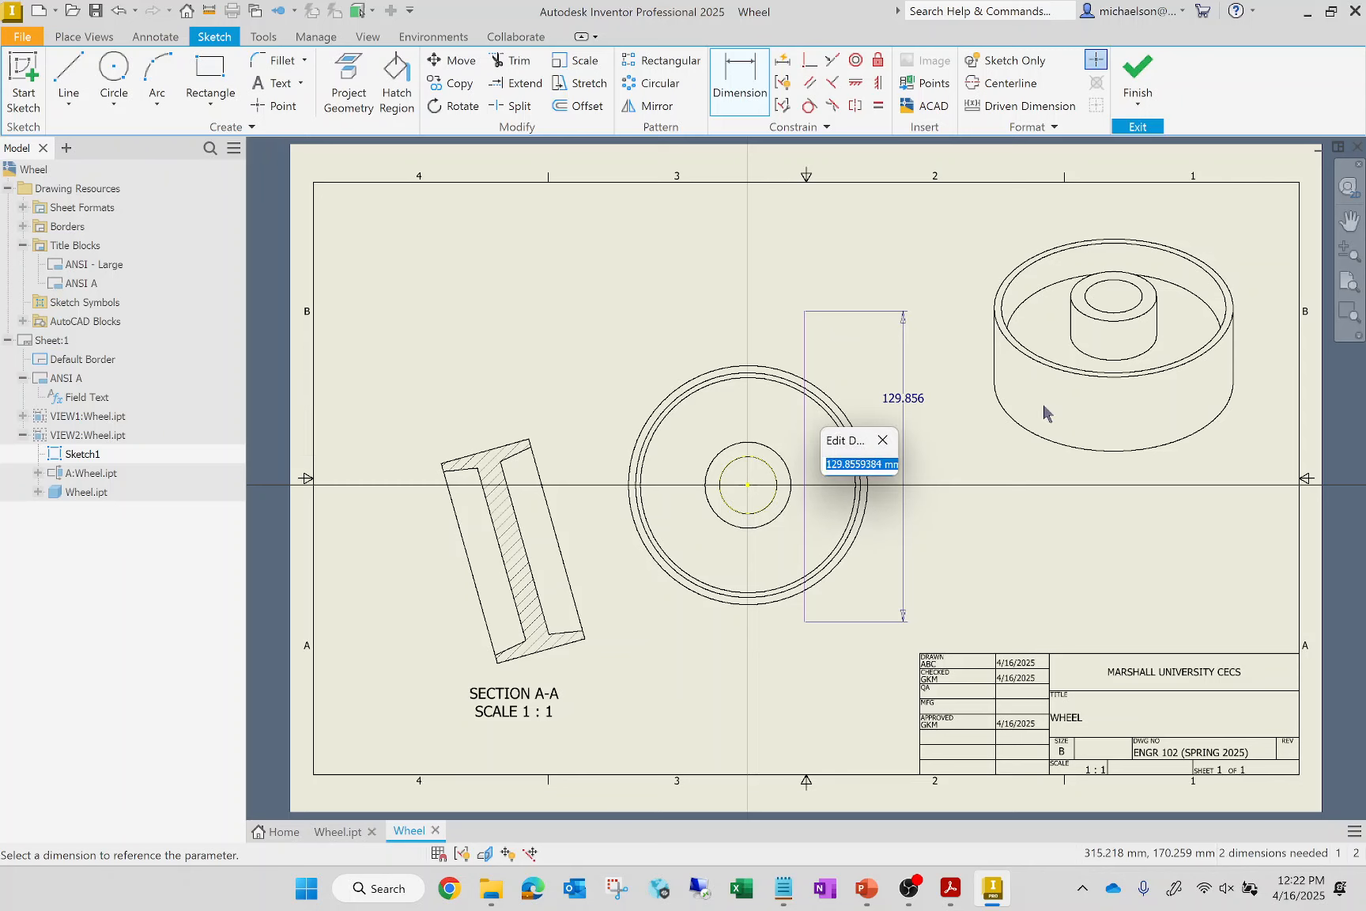
{"action": "type", "text": "120"}
{"action": "key", "text": "Return"}
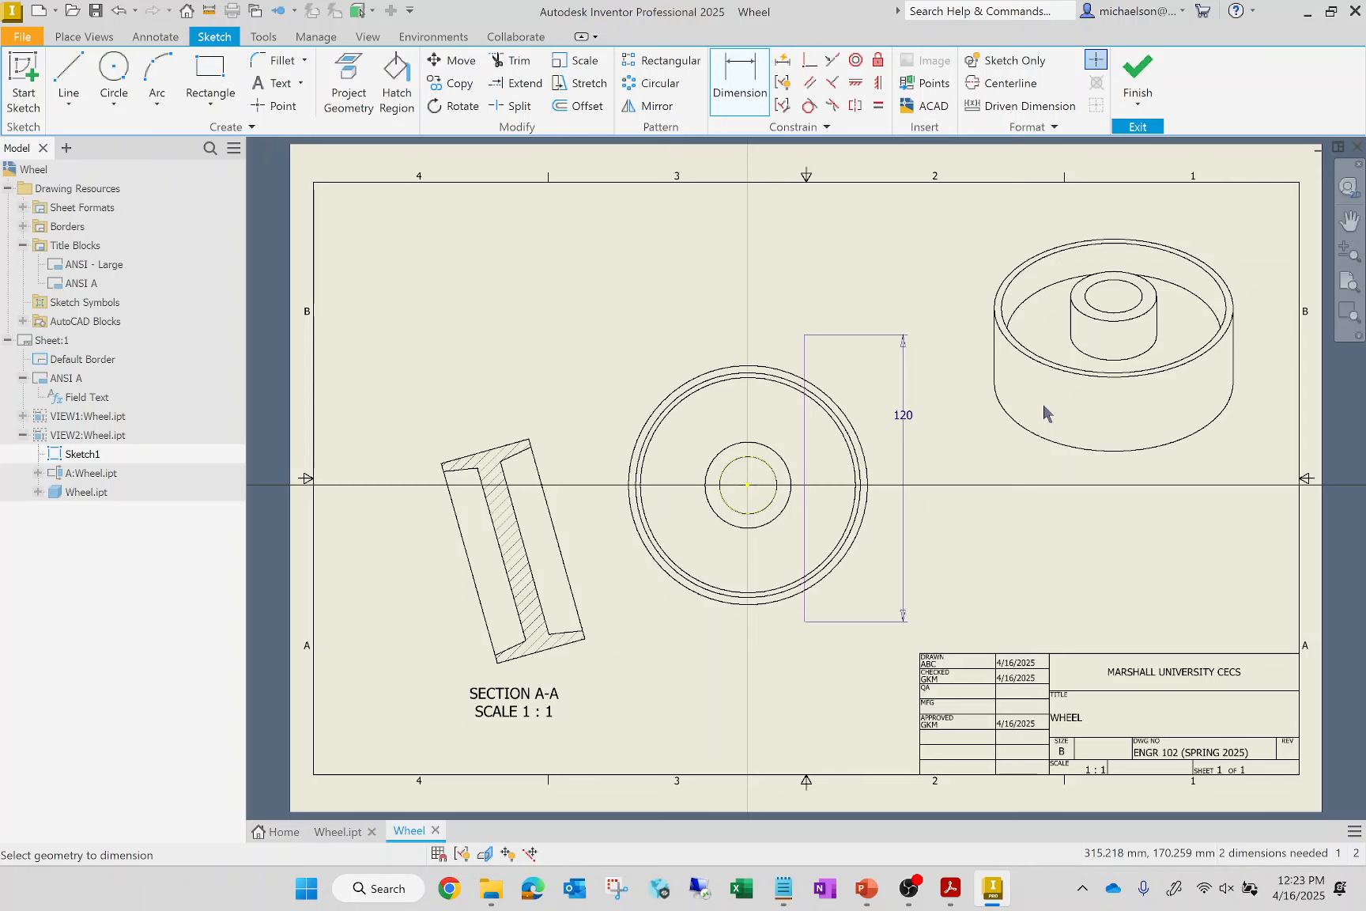
Make the section line's midpoint coincident with the wheel's centre point and finish the sketch
{"action": "left_click", "coordinate": [810, 62]}
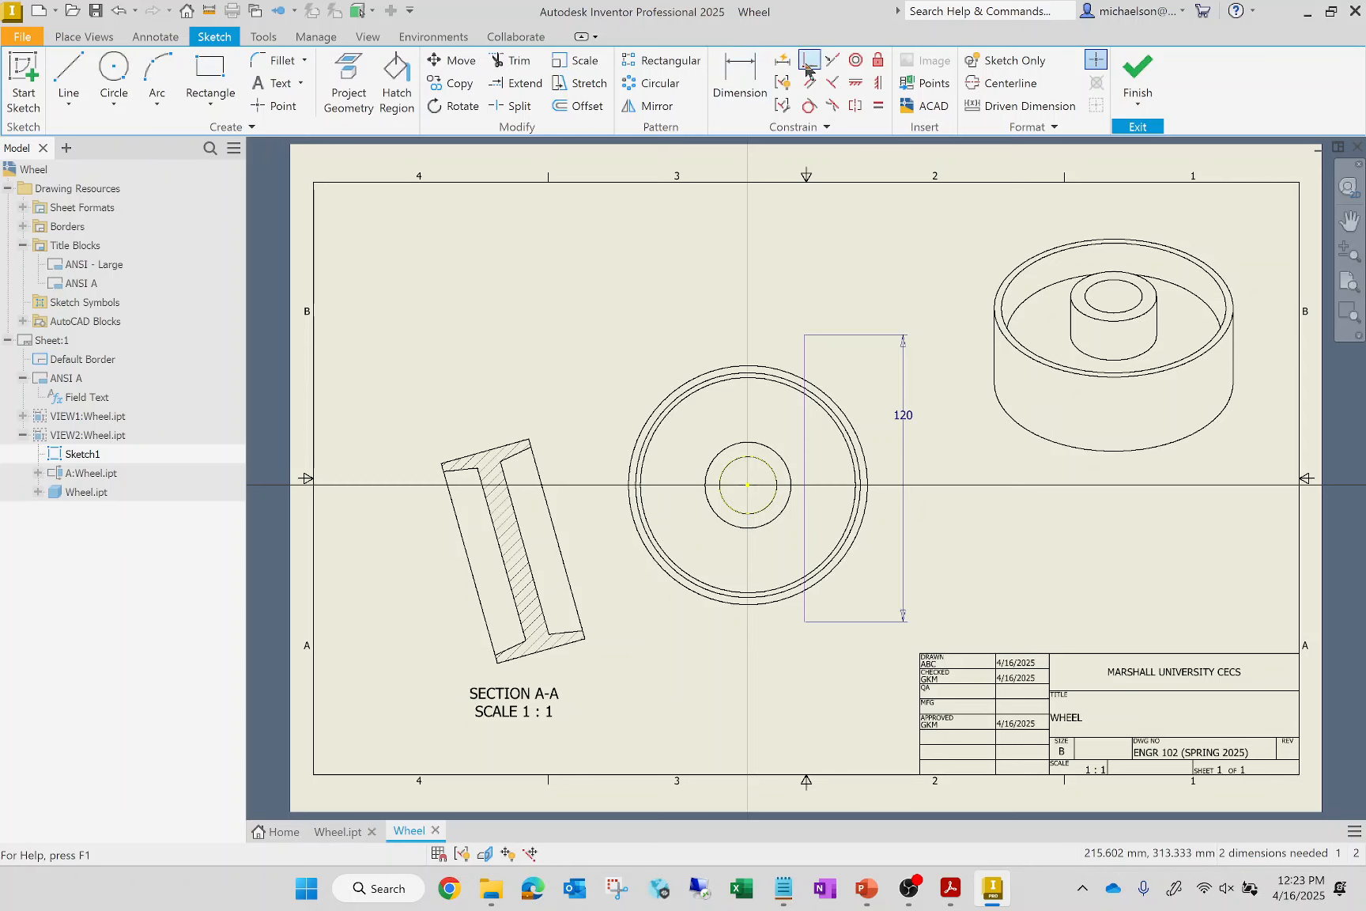
{"action": "left_click", "coordinate": [791, 480]}
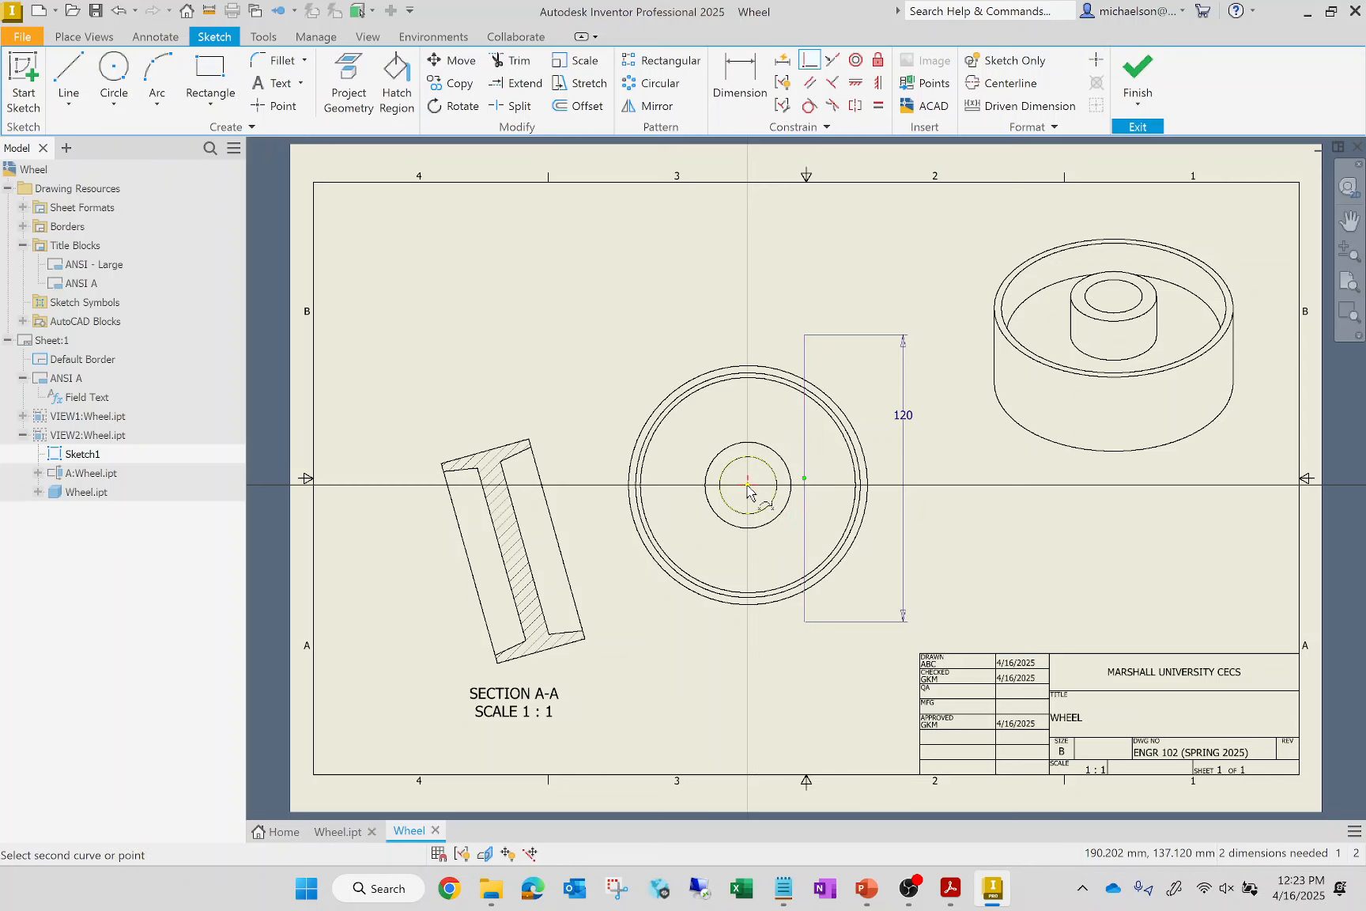
{"action": "left_click", "coordinate": [748, 484]}
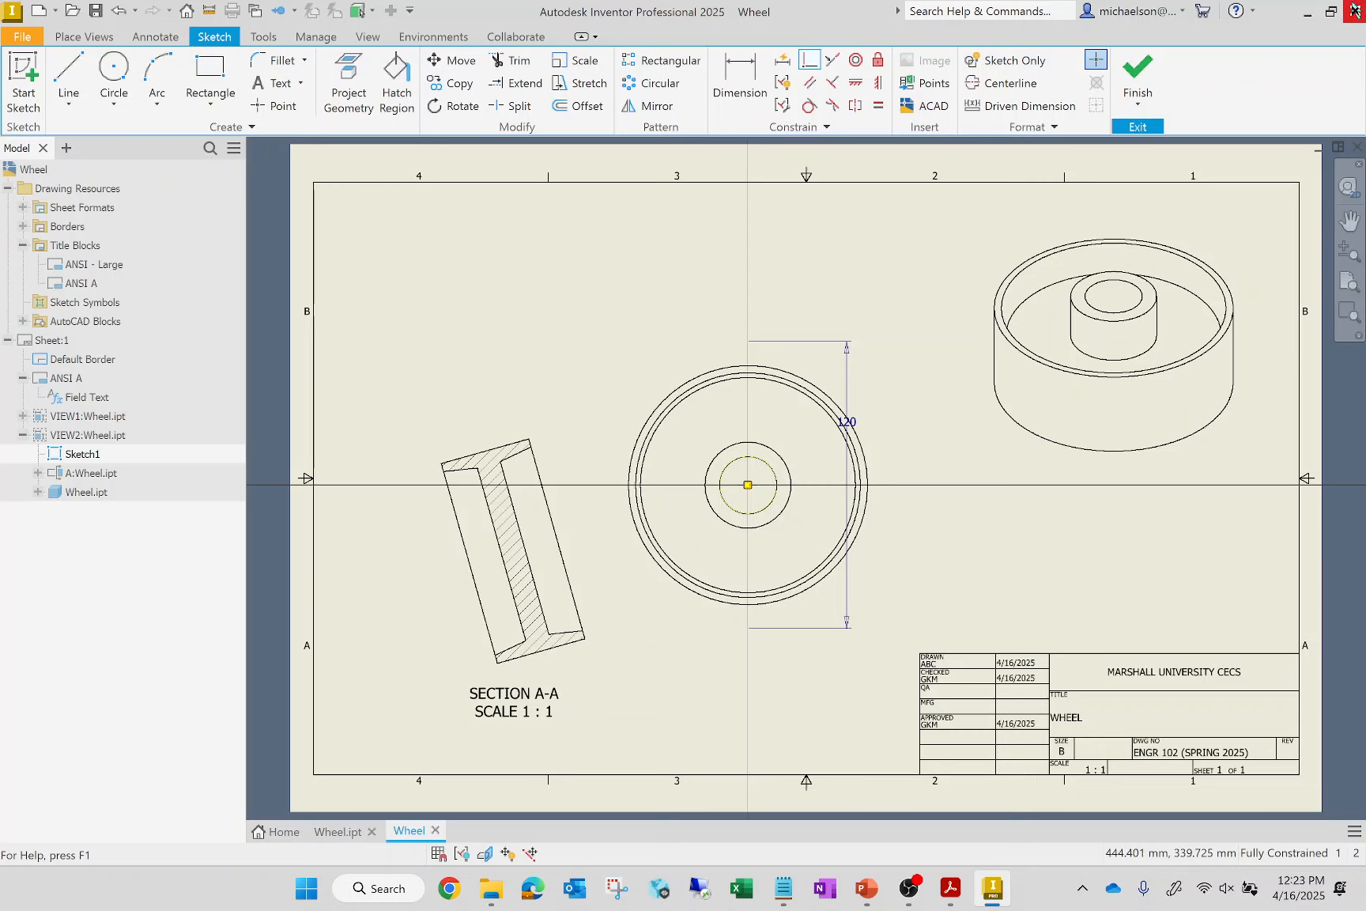
{"action": "left_click", "coordinate": [1136, 75]}
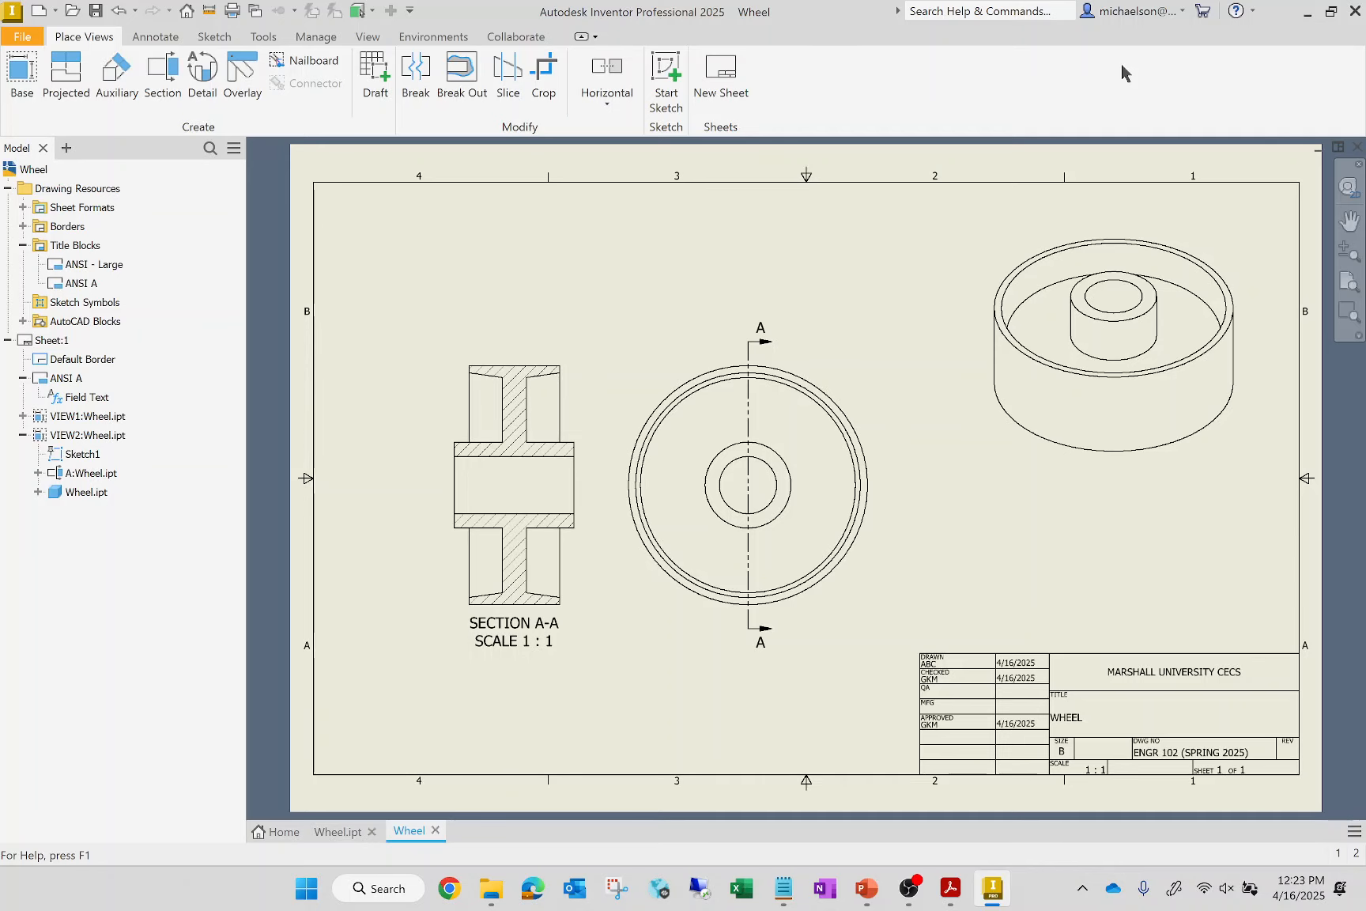
Dimension the wheel's outer diameter in the top view, with the text outside the circle at its upper right
{"action": "left_click", "coordinate": [153, 40]}
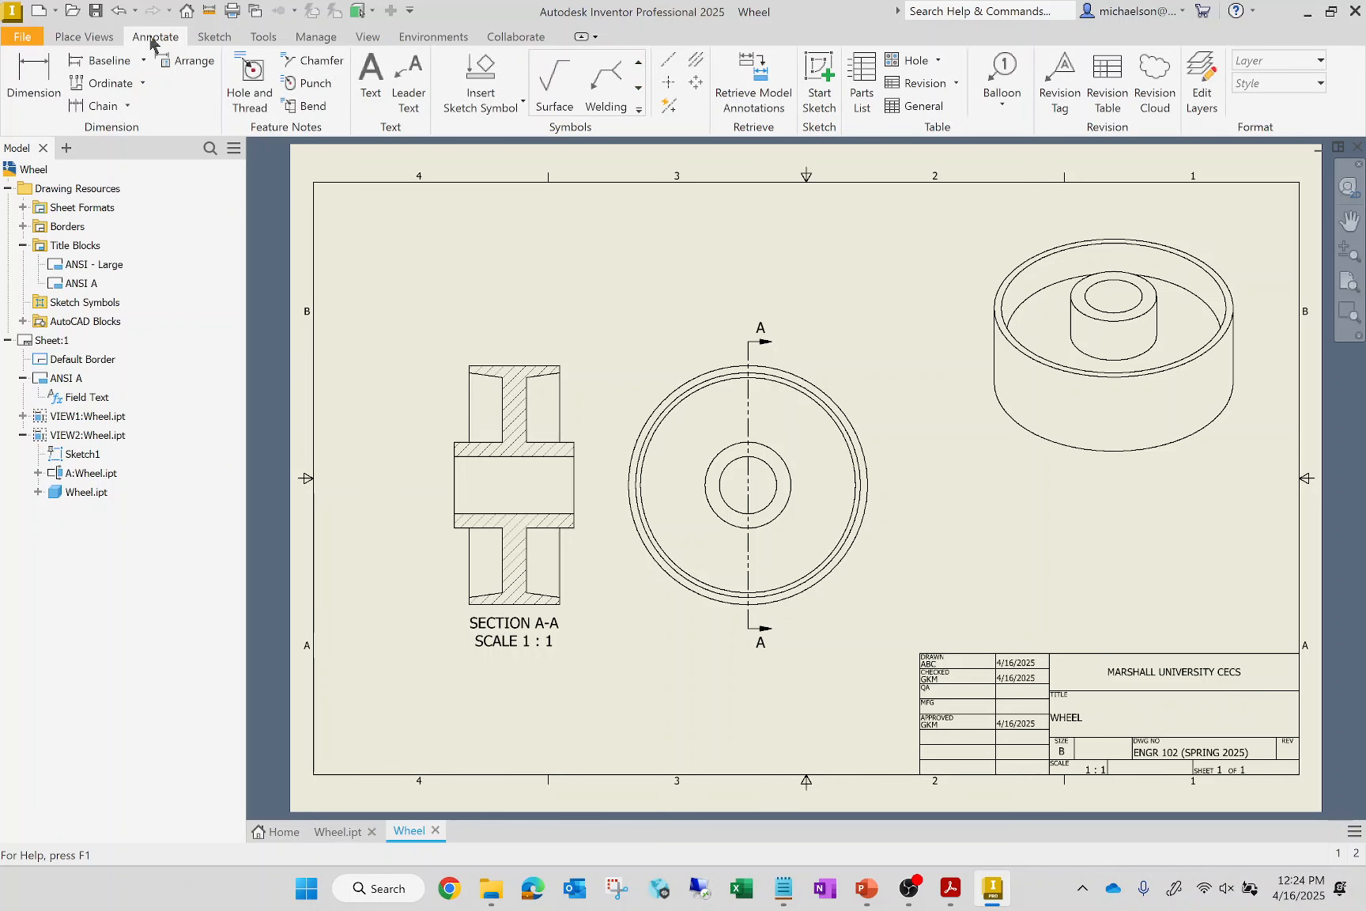
{"action": "left_click", "coordinate": [26, 84]}
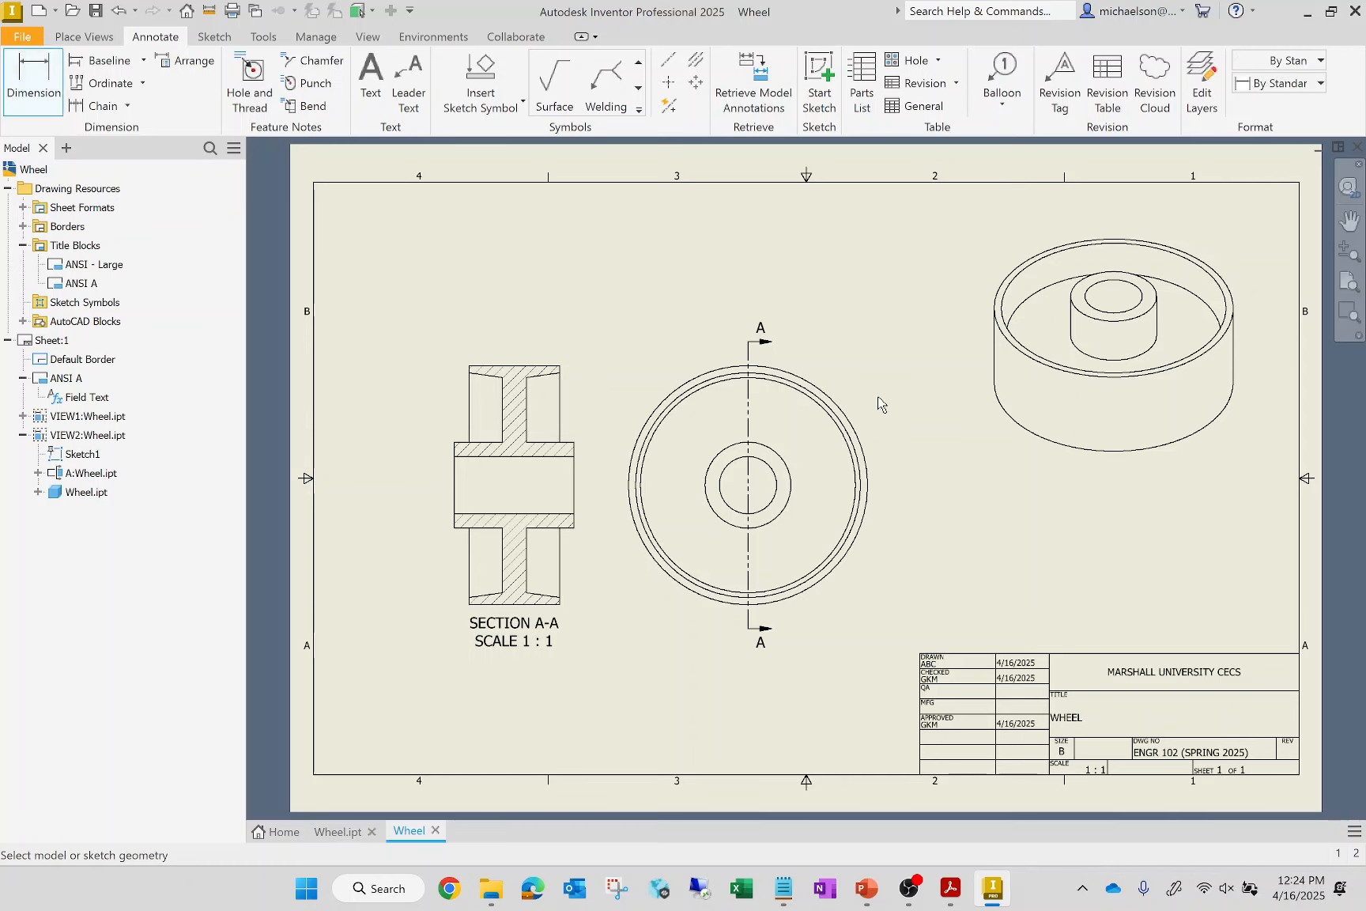
{"action": "left_click", "coordinate": [865, 451]}
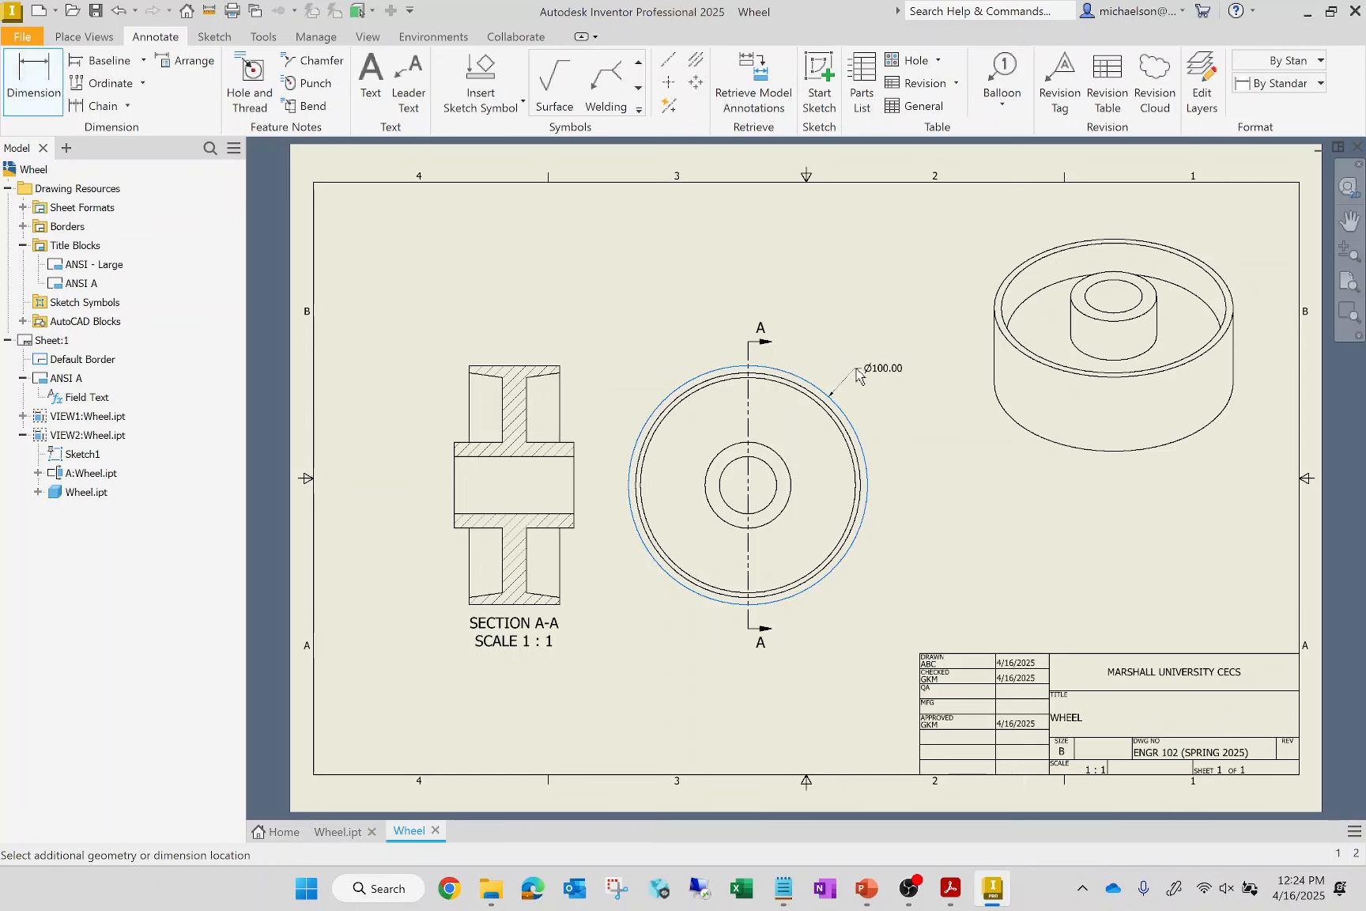
{"action": "left_click", "coordinate": [692, 450]}
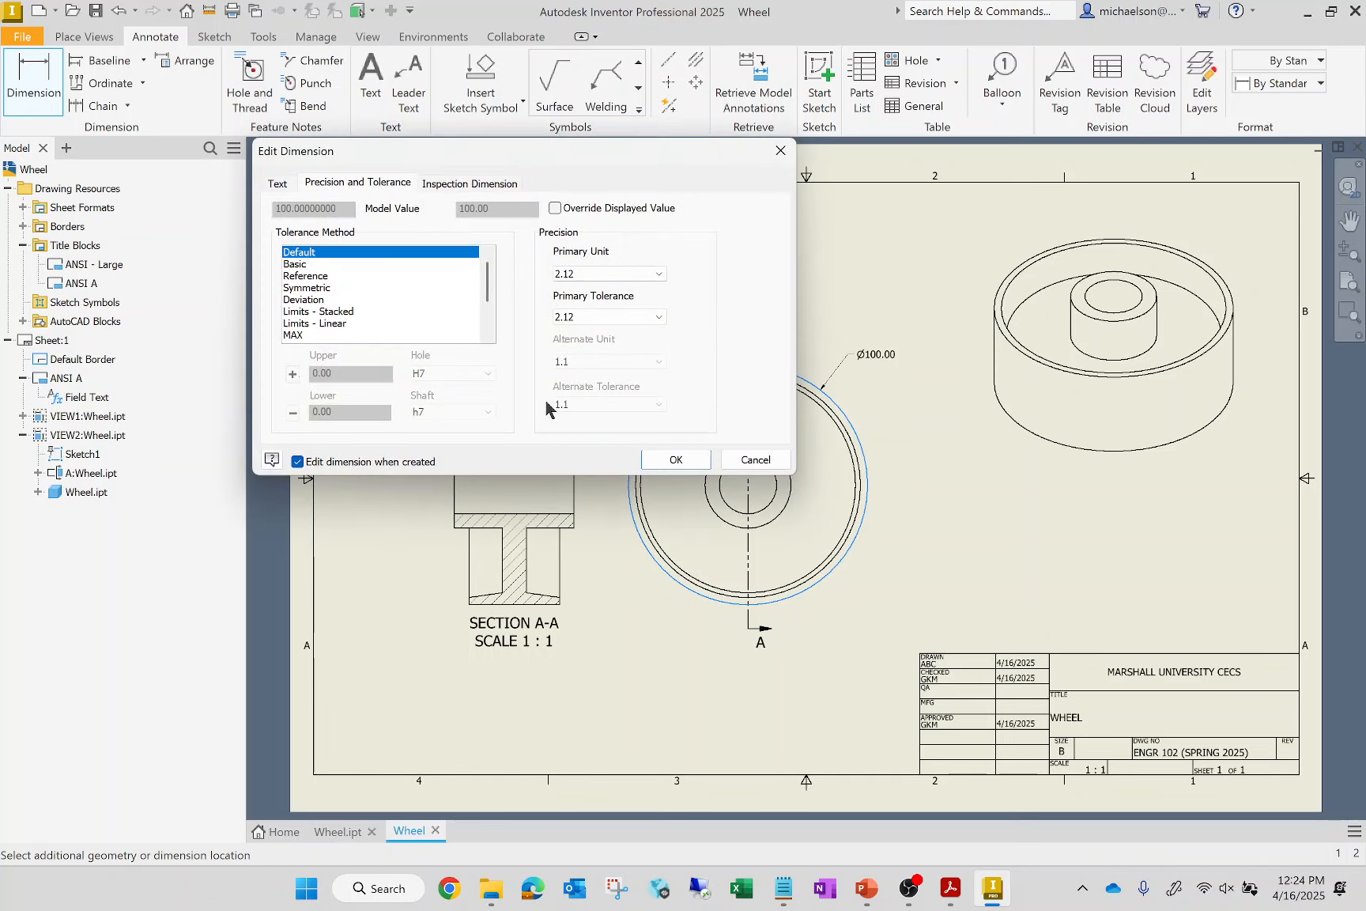
{"action": "left_click", "coordinate": [277, 184]}
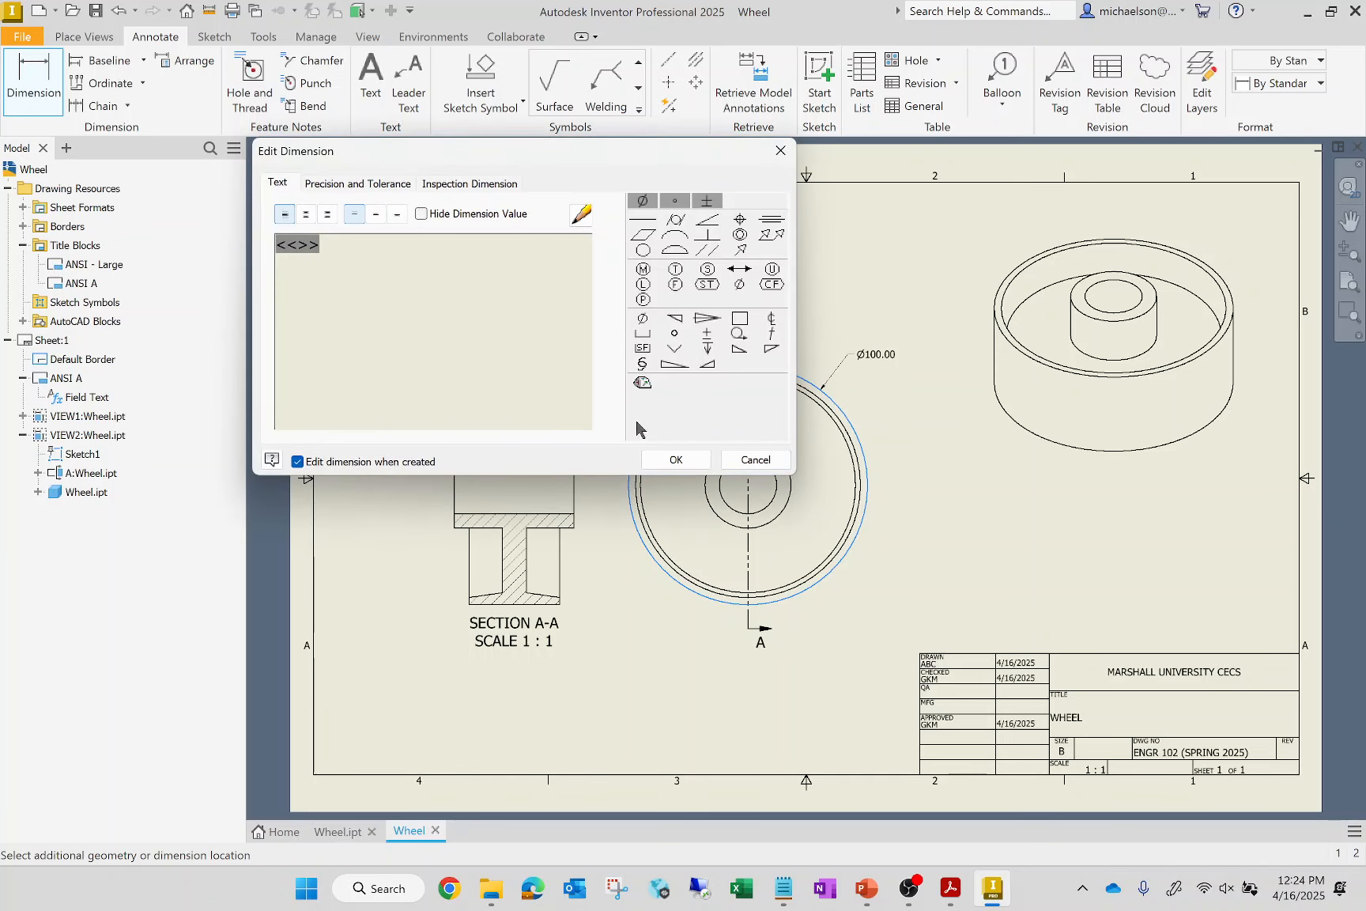
{"action": "left_click", "coordinate": [693, 460]}
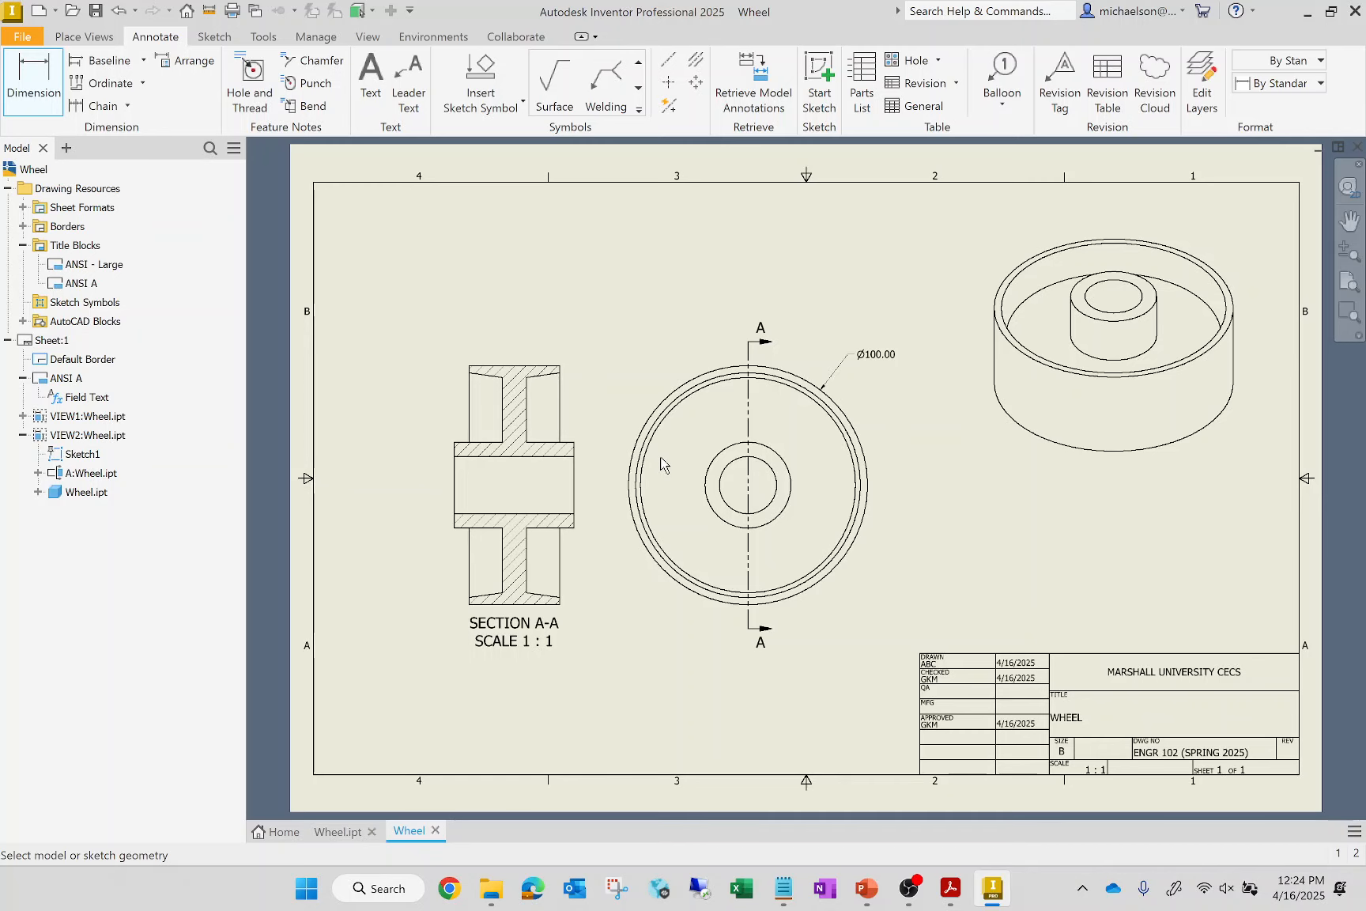
Dimension the hub's outer diameter in the top view, with the text above and to the right of the hub
{"action": "left_click", "coordinate": [788, 467]}
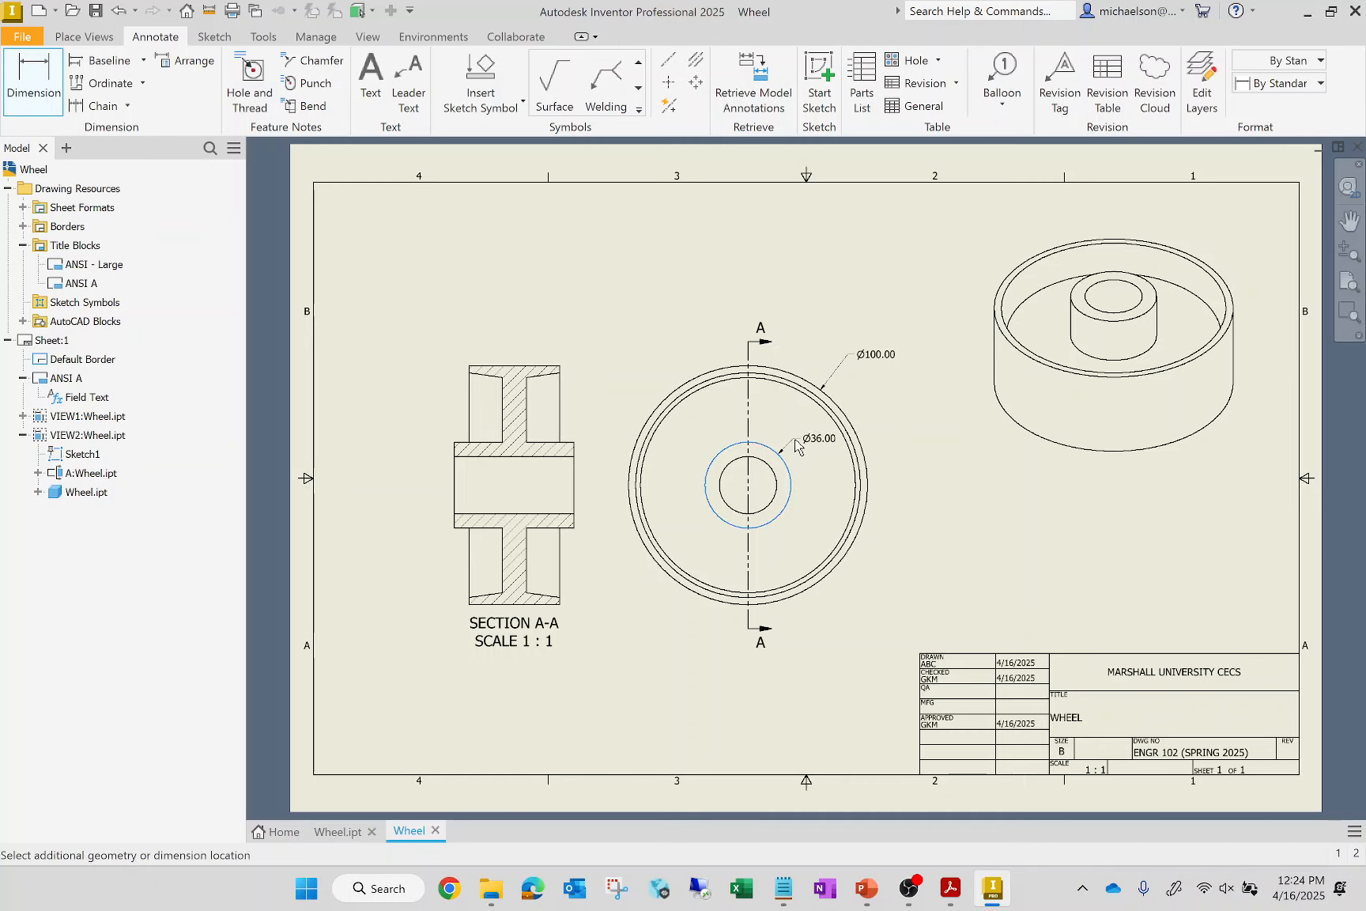
{"action": "left_click", "coordinate": [828, 522]}
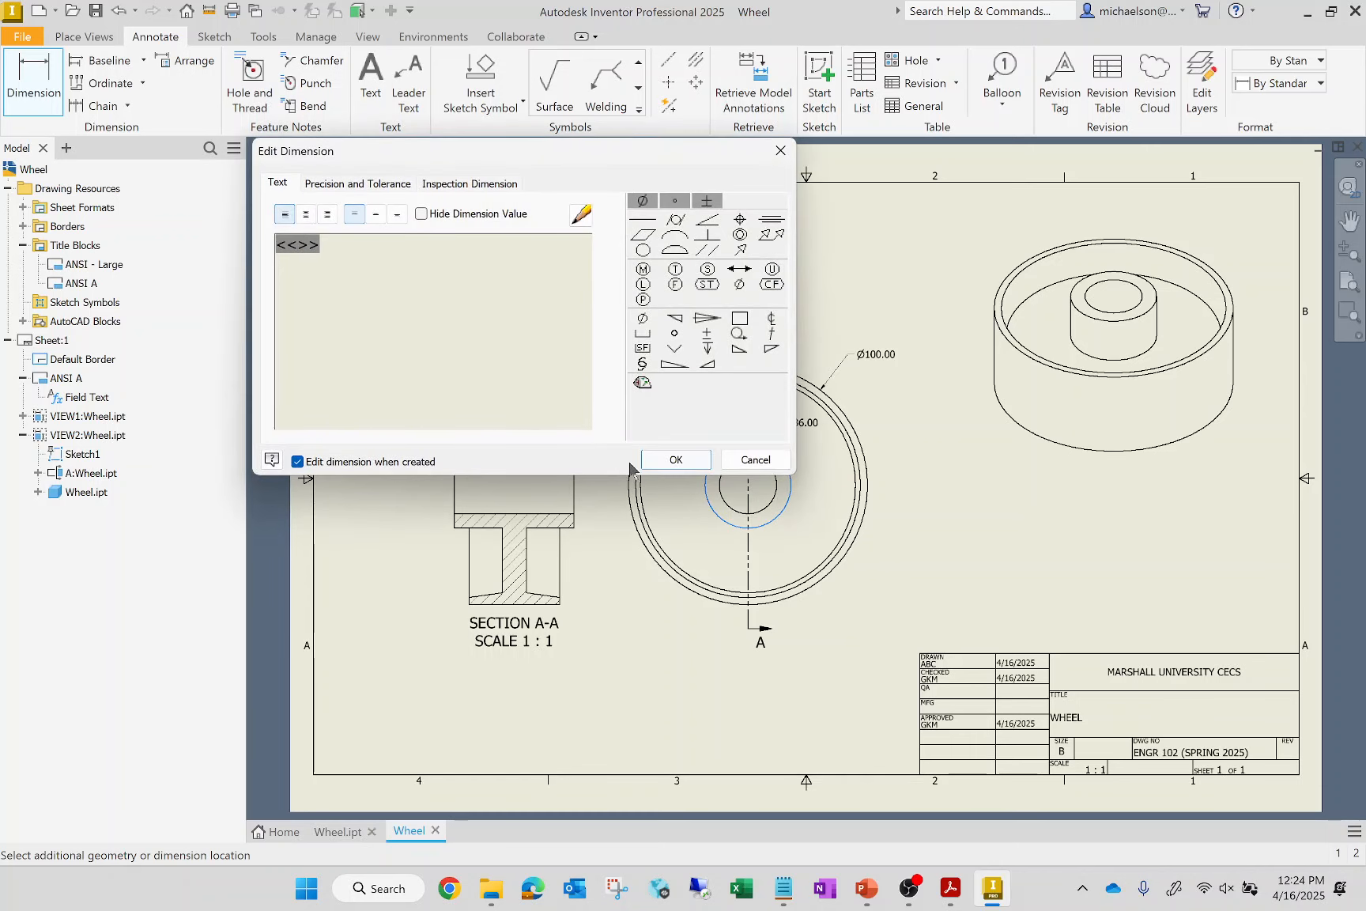
{"action": "left_click", "coordinate": [671, 459]}
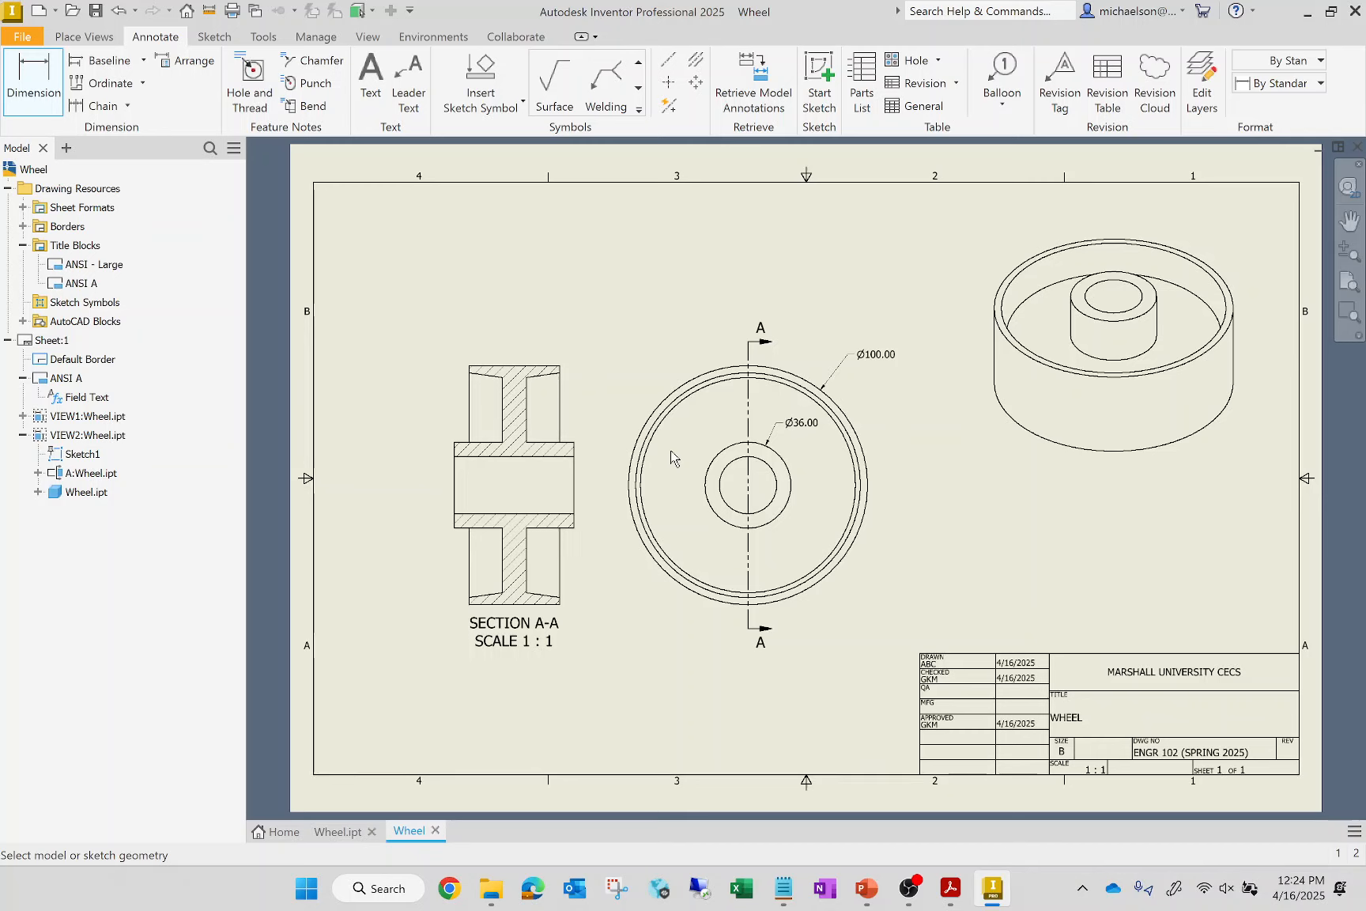
Dimension the rim's width above the section view, and the hub's full length stacked above that dimension
{"action": "left_click", "coordinate": [522, 366]}
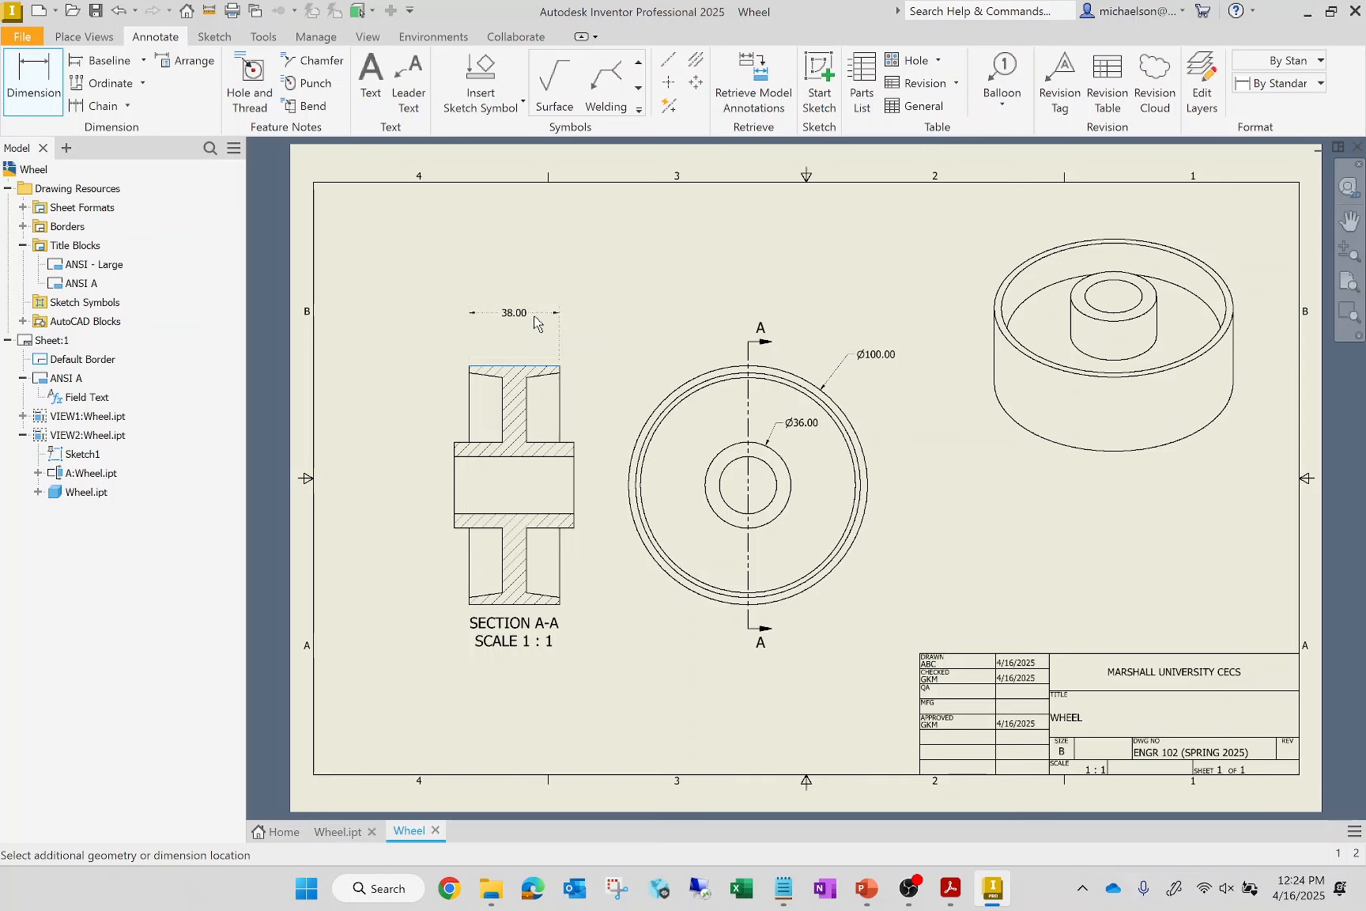
{"action": "left_click", "coordinate": [535, 320]}
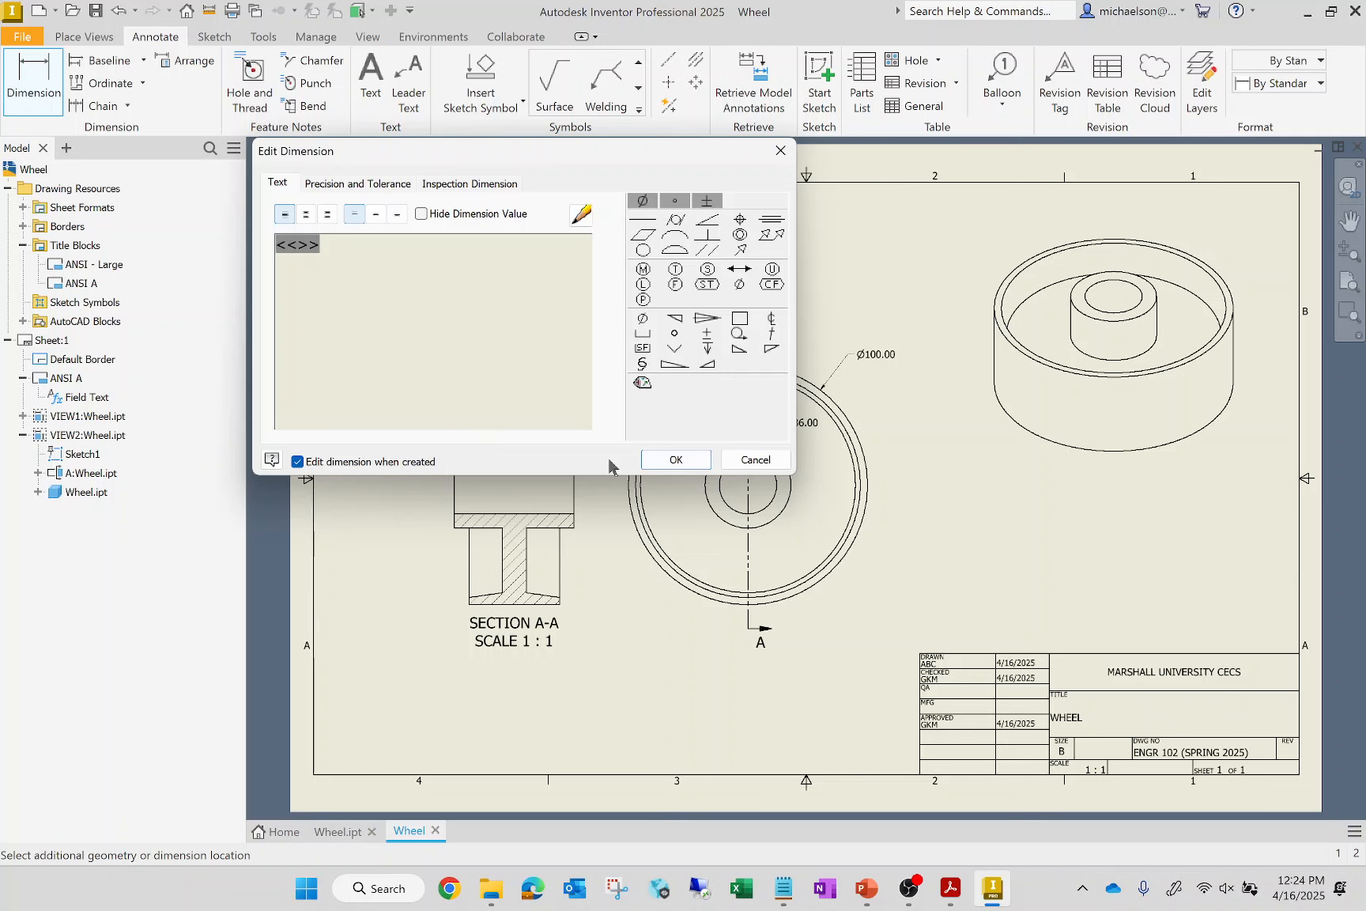
{"action": "left_click", "coordinate": [669, 459]}
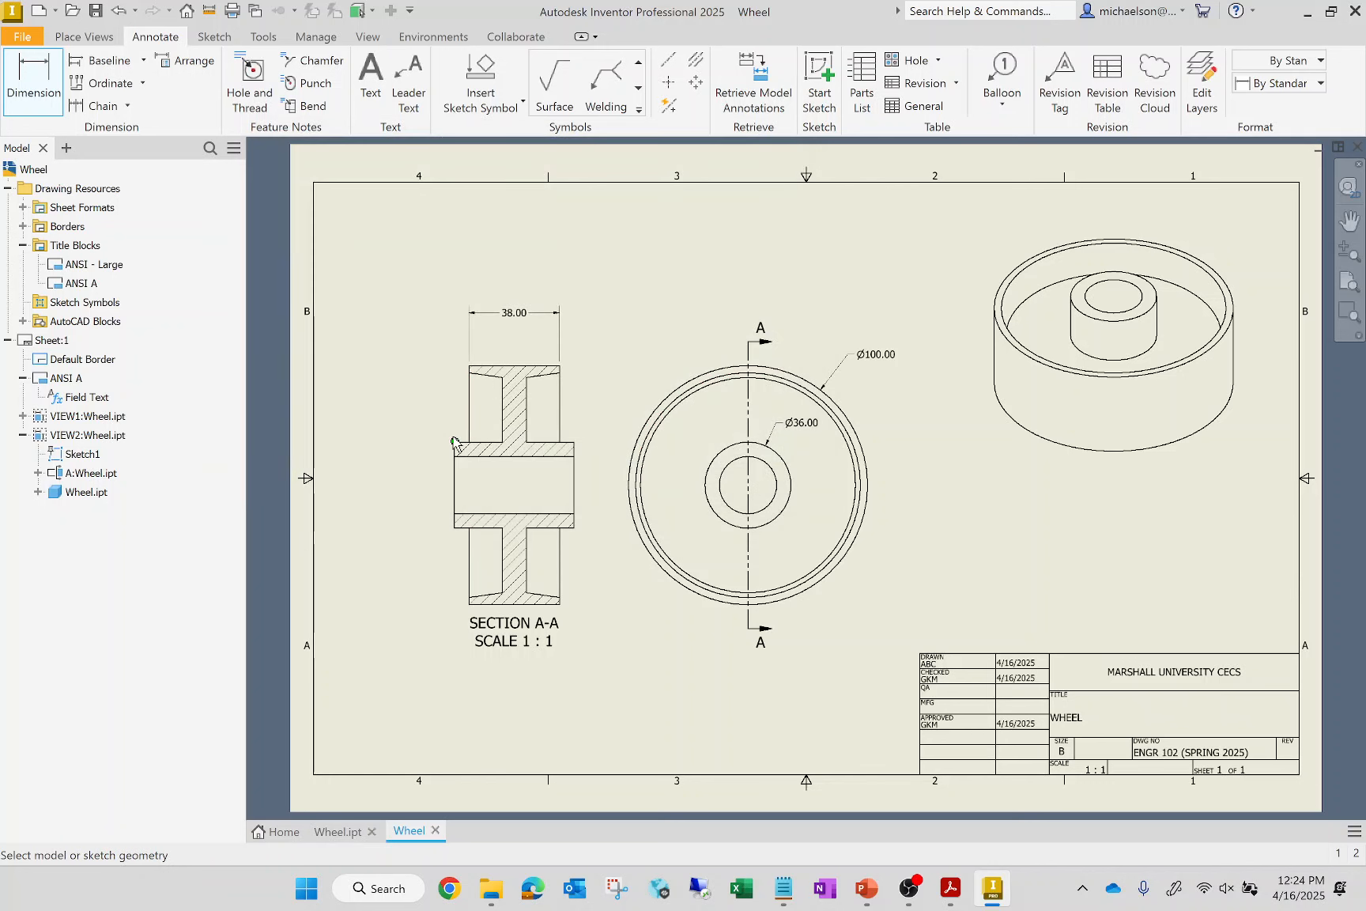
{"action": "left_click", "coordinate": [573, 442]}
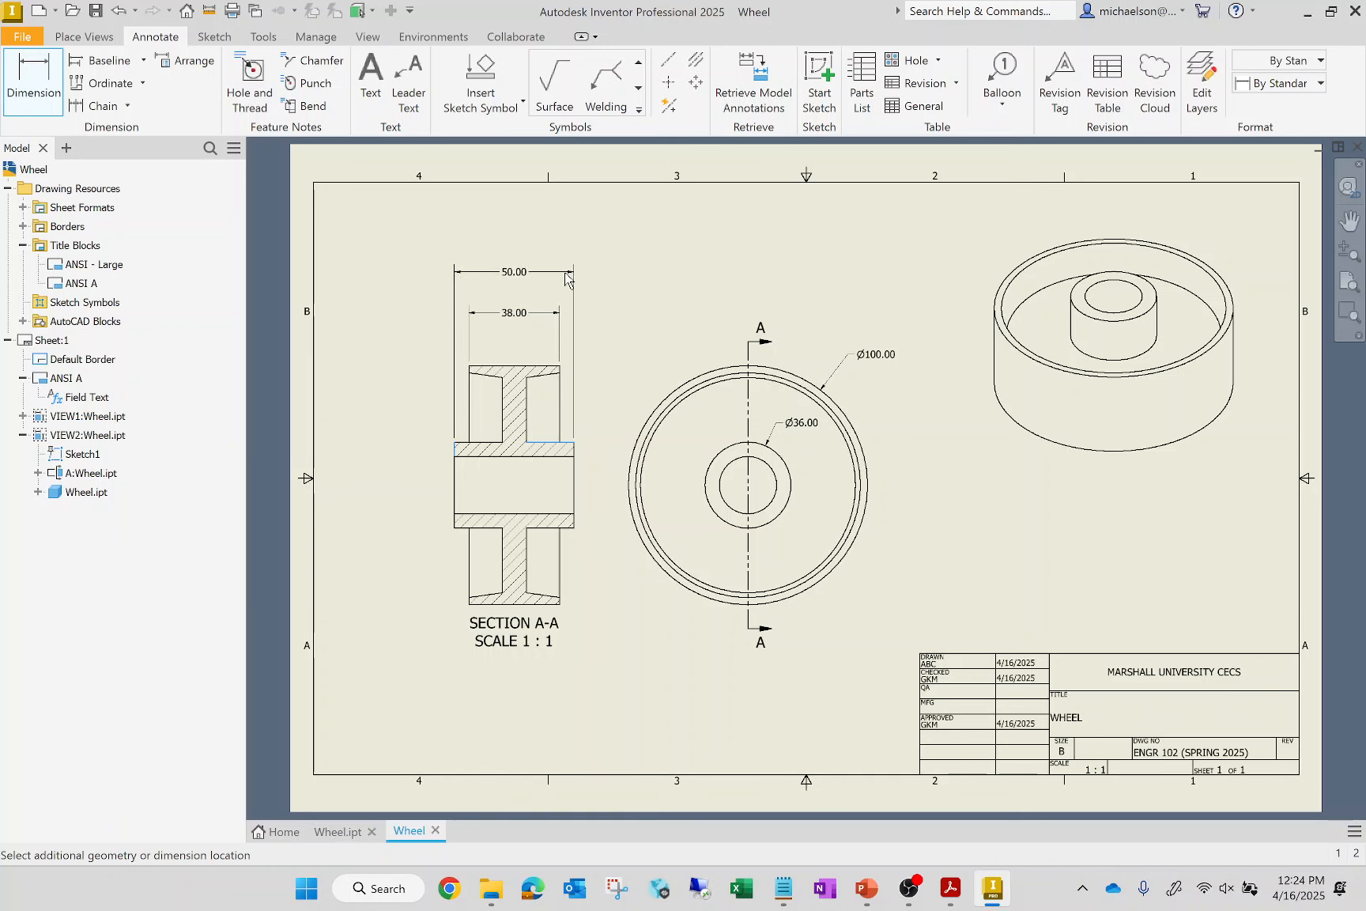
{"action": "left_click", "coordinate": [568, 283]}
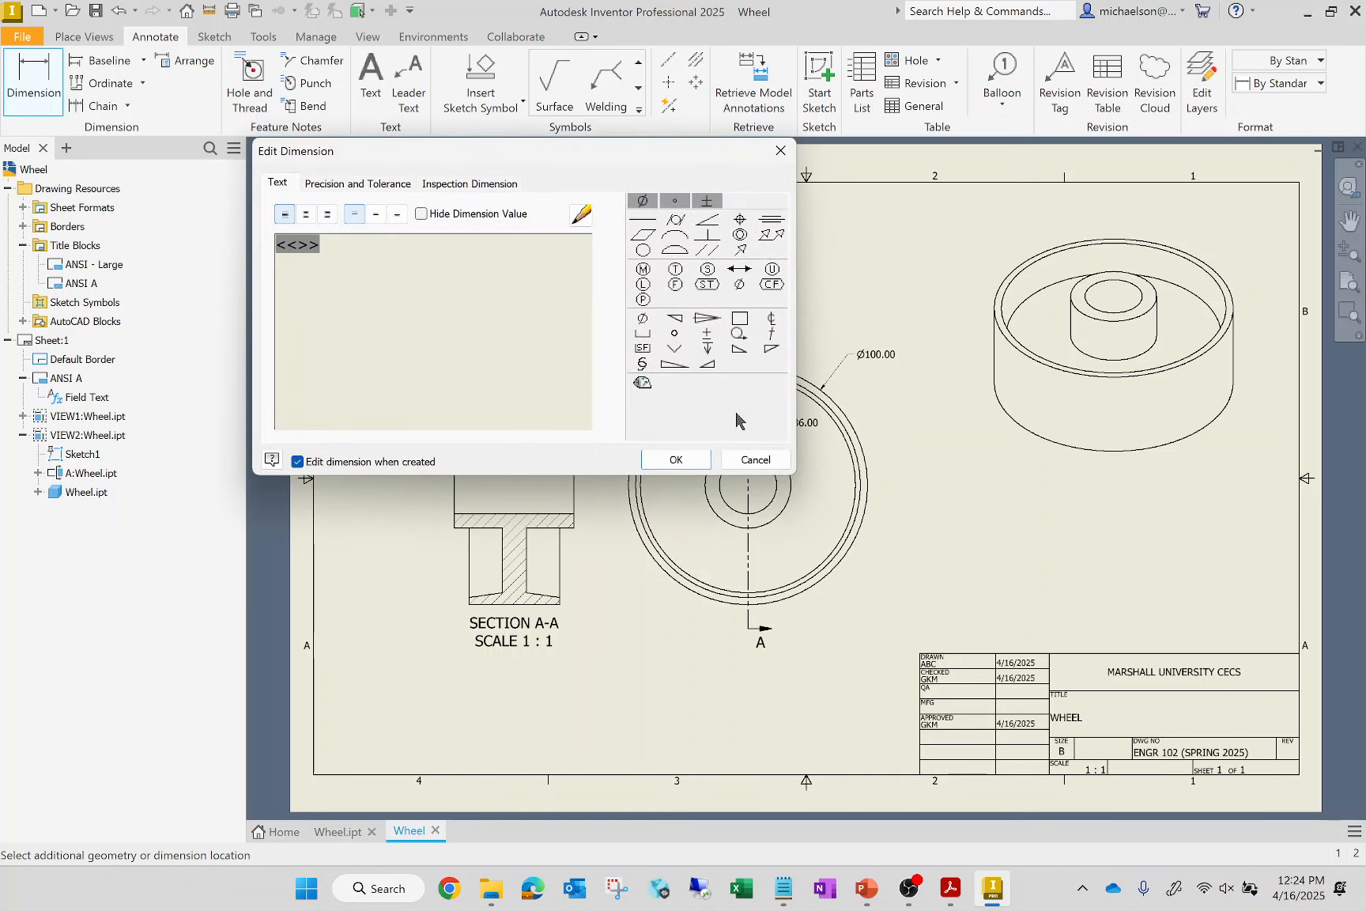
{"action": "left_click", "coordinate": [676, 458]}
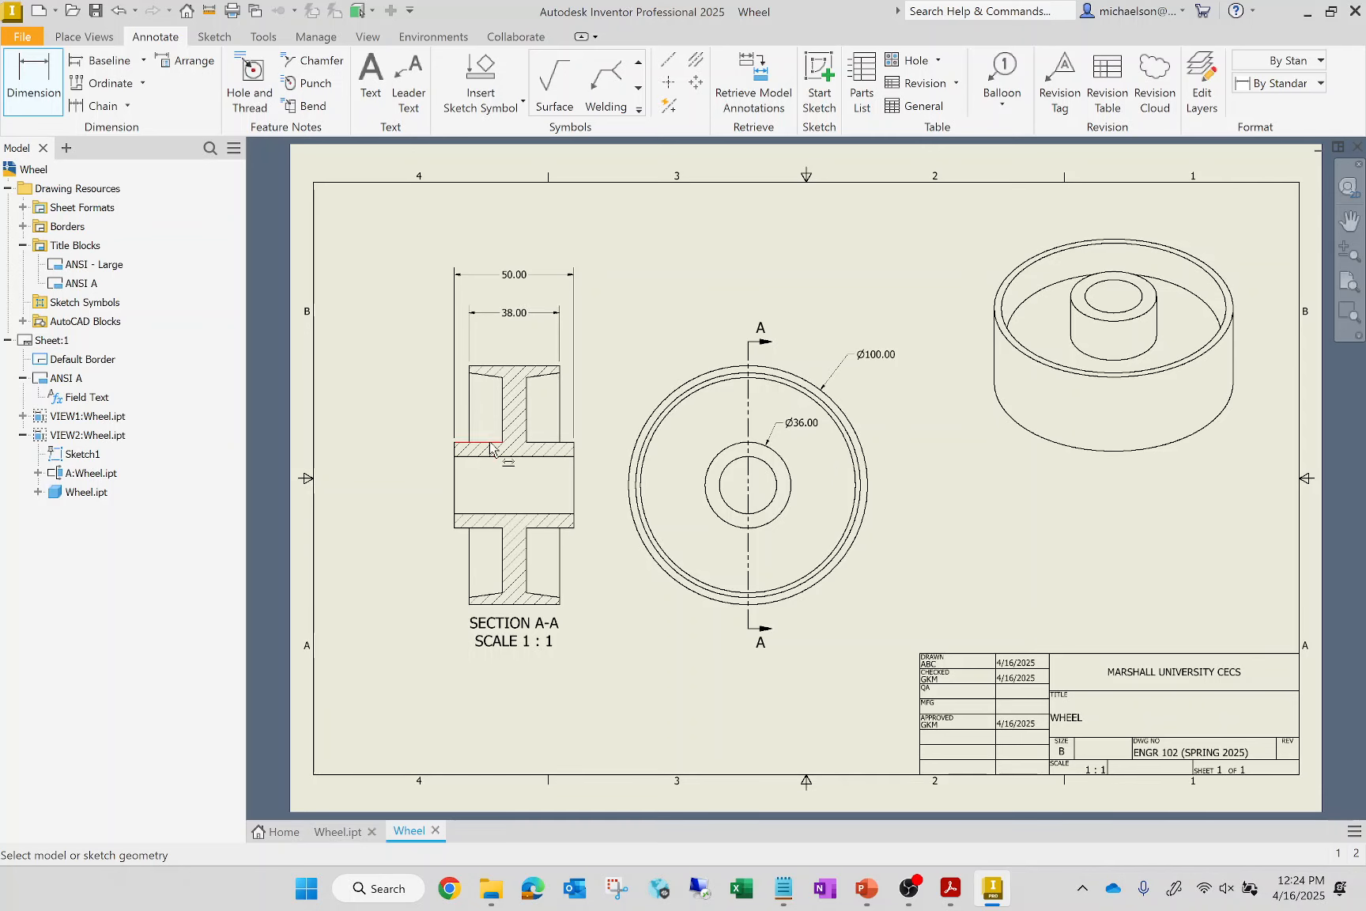
Dimension the thickness of the upper web in the section view between its two vertical edges
{"action": "scroll", "coordinate": [506, 449], "scroll_direction": "up", "scroll_amount": 5}
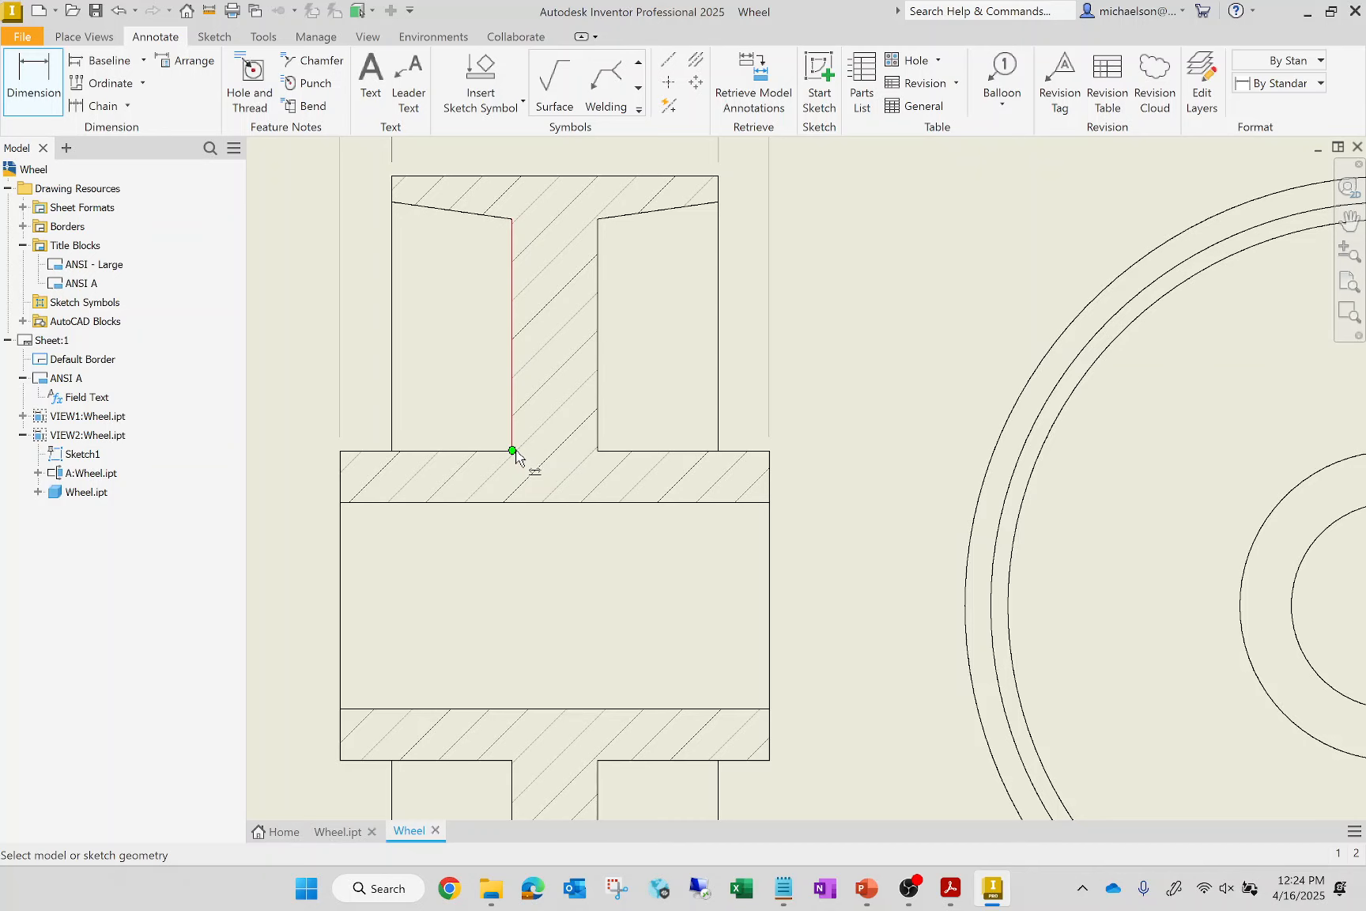
{"action": "left_click", "coordinate": [512, 451]}
{"action": "left_click", "coordinate": [585, 438]}
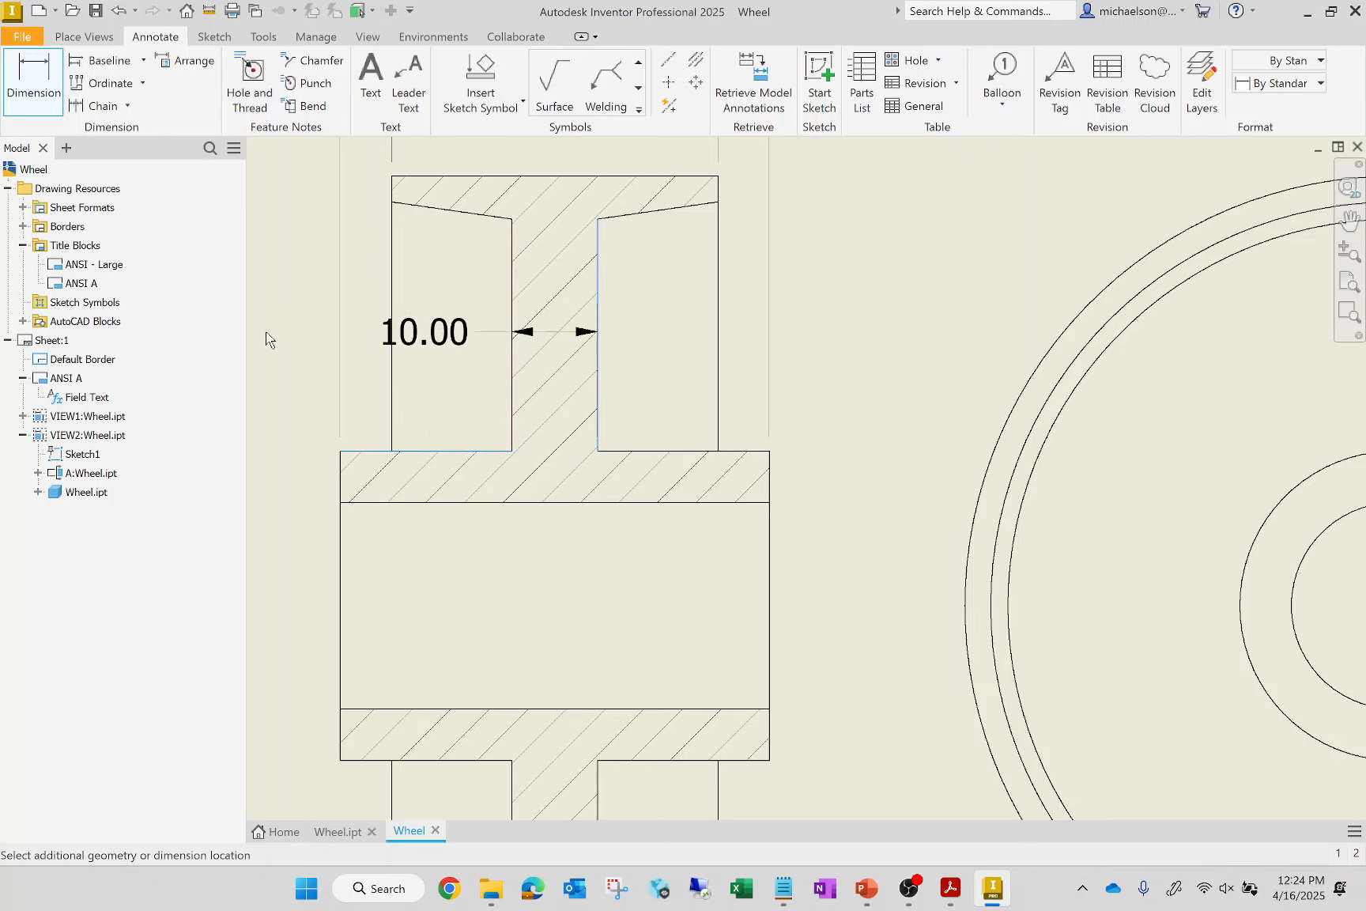
{"action": "left_click", "coordinate": [486, 348]}
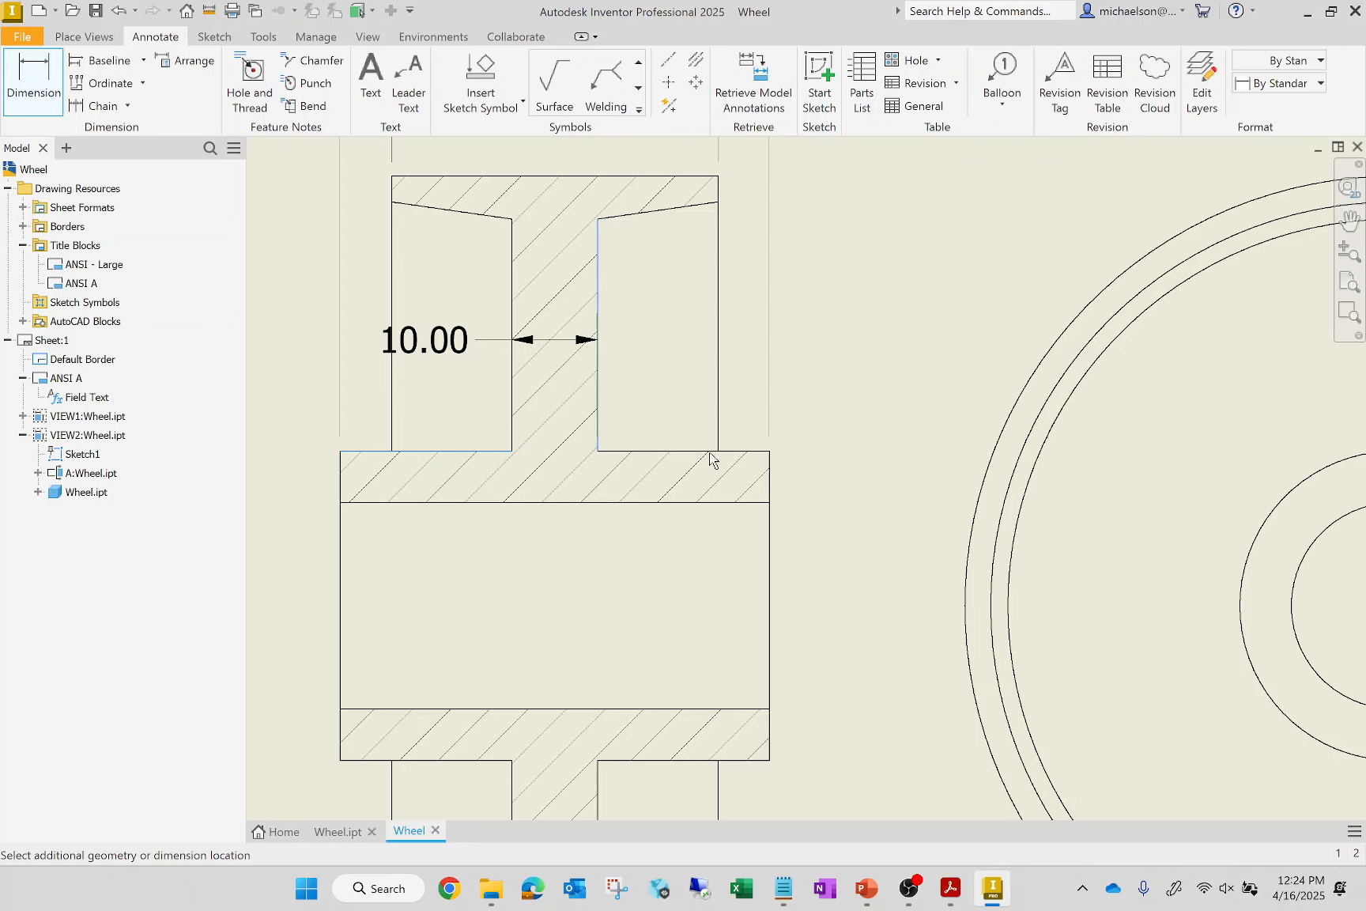
{"action": "left_click", "coordinate": [676, 460]}
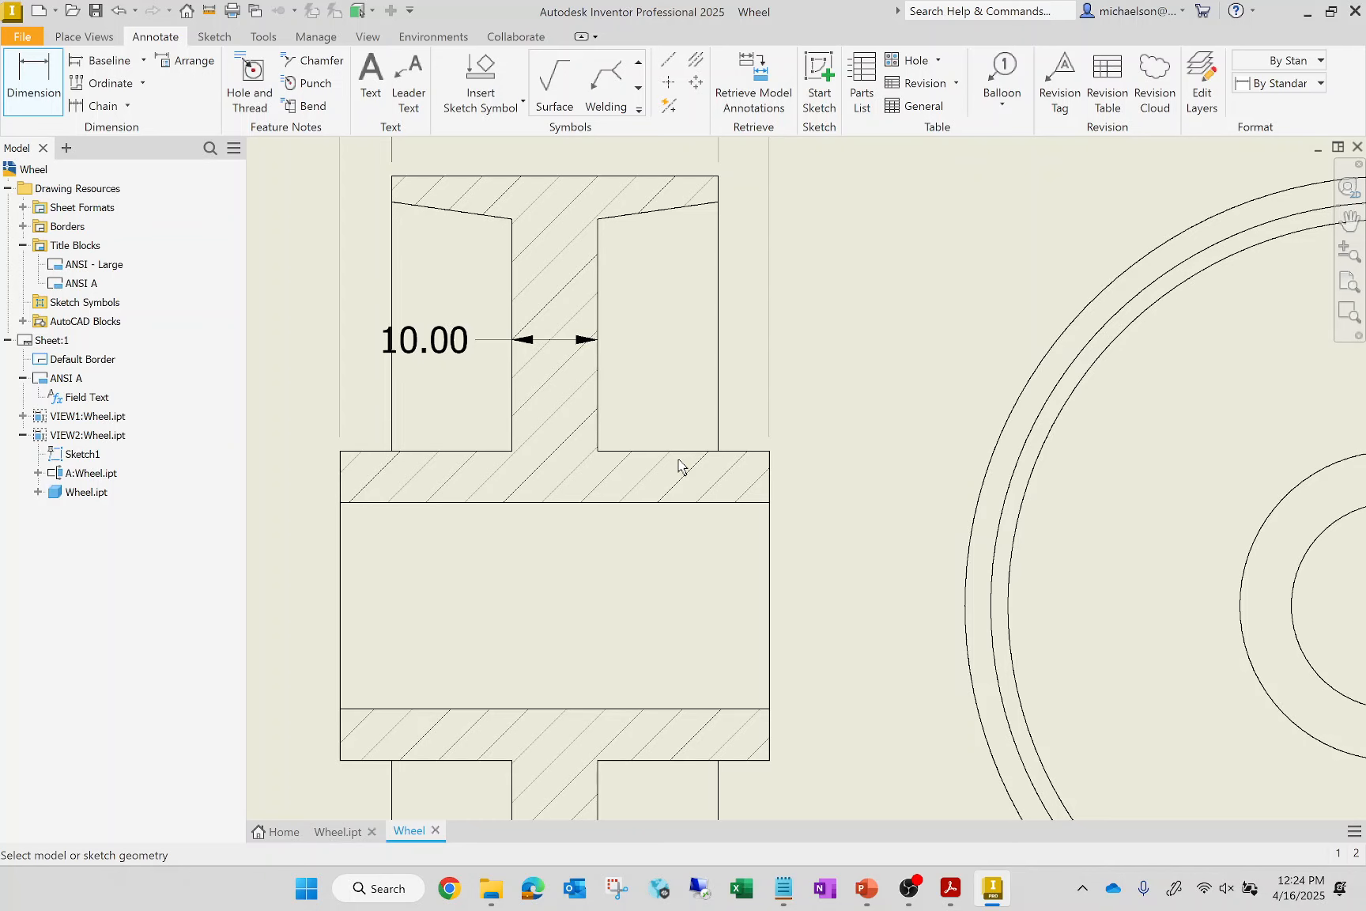
Dimension the rim's thickness at its outer right face in the section view, placing the dimension right of the rim
{"action": "scroll", "coordinate": [459, 467], "scroll_direction": "down", "scroll_amount": 3}
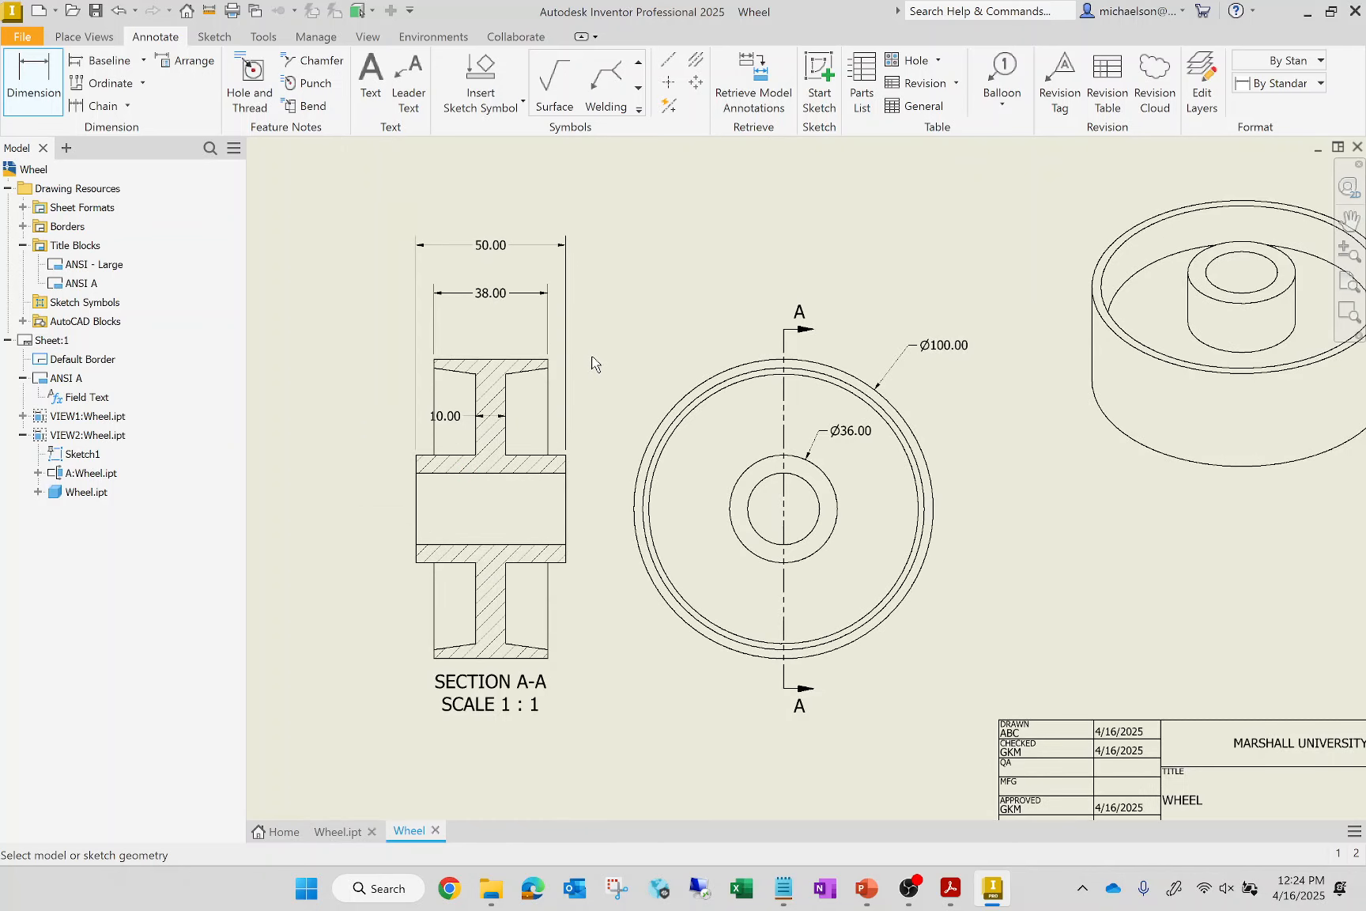
{"action": "scroll", "coordinate": [581, 368], "scroll_direction": "up", "scroll_amount": 2}
{"action": "scroll", "coordinate": [576, 368], "scroll_direction": "up", "scroll_amount": 2}
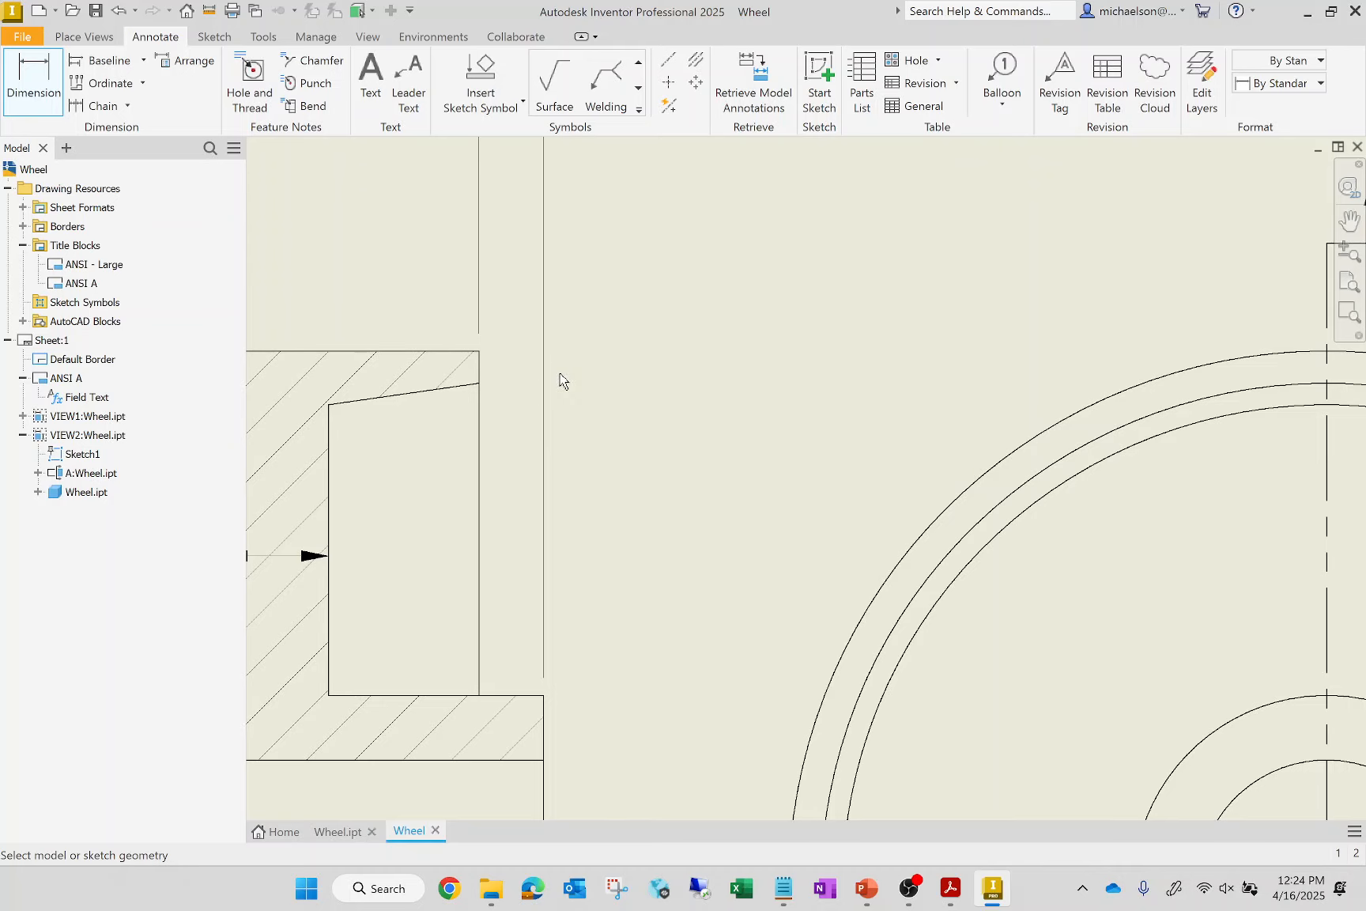
{"action": "scroll", "coordinate": [485, 361], "scroll_direction": "up", "scroll_amount": 4}
{"action": "left_click", "coordinate": [473, 362]}
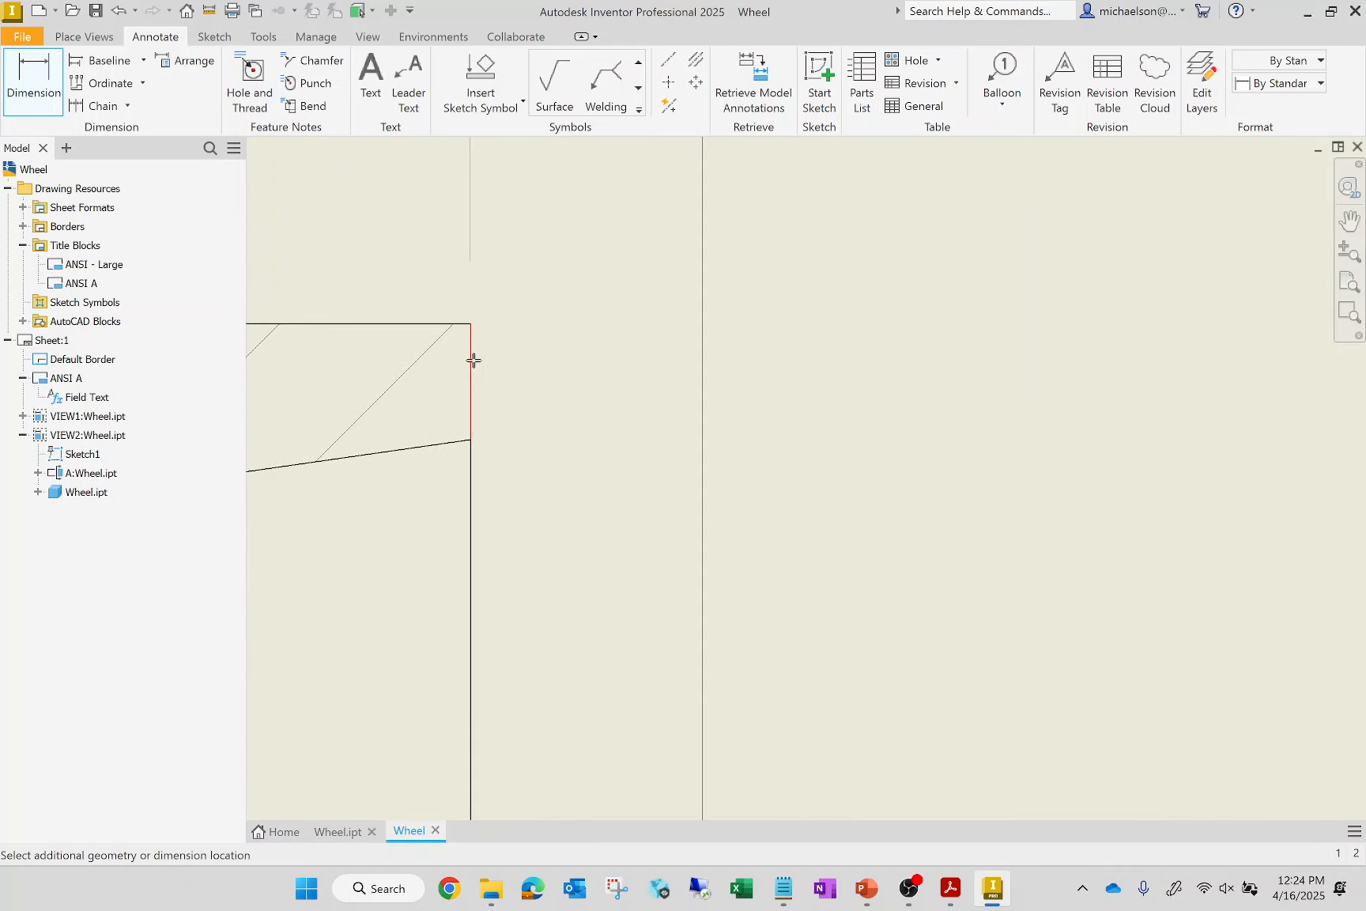
{"action": "left_click", "coordinate": [1022, 335]}
{"action": "left_click", "coordinate": [672, 460]}
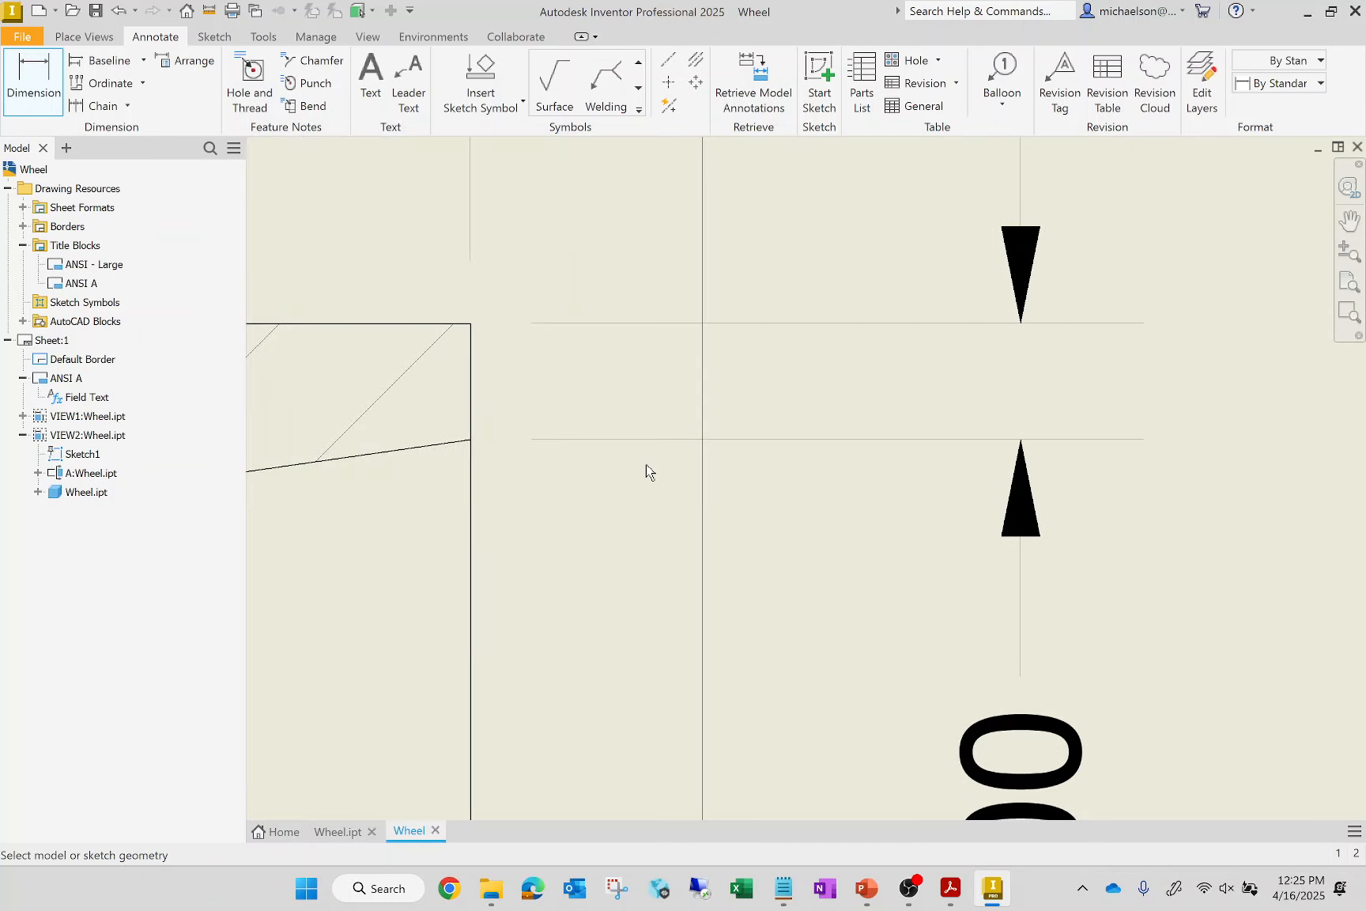
Dimension the rim's thickness where its tapered underside meets the web, placing it right of the outer-face thickness dimension
{"action": "scroll", "coordinate": [647, 473], "scroll_direction": "down", "scroll_amount": 2}
{"action": "scroll", "coordinate": [658, 466], "scroll_direction": "down", "scroll_amount": 2}
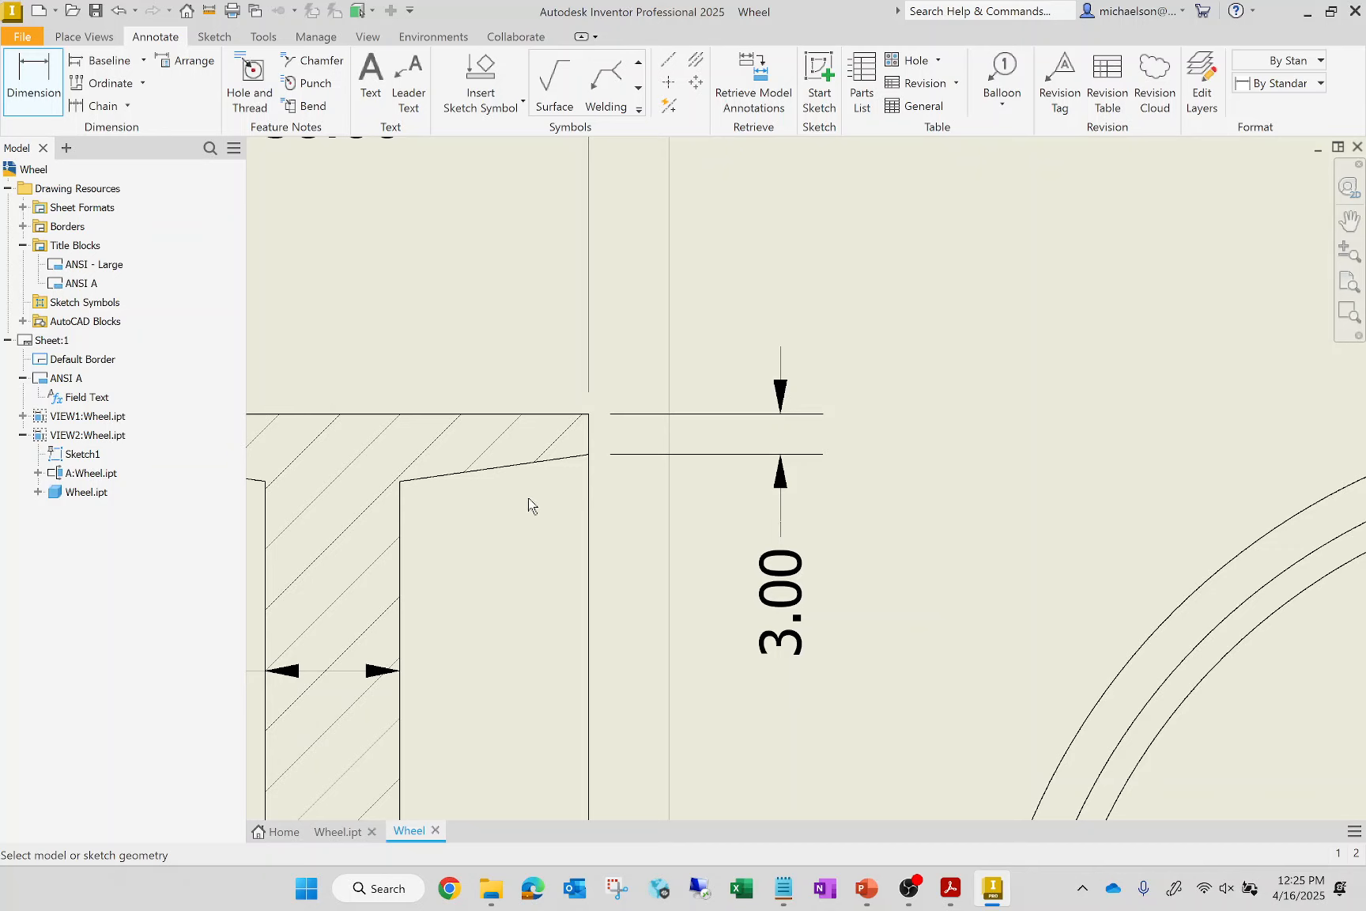
{"action": "left_click", "coordinate": [402, 483]}
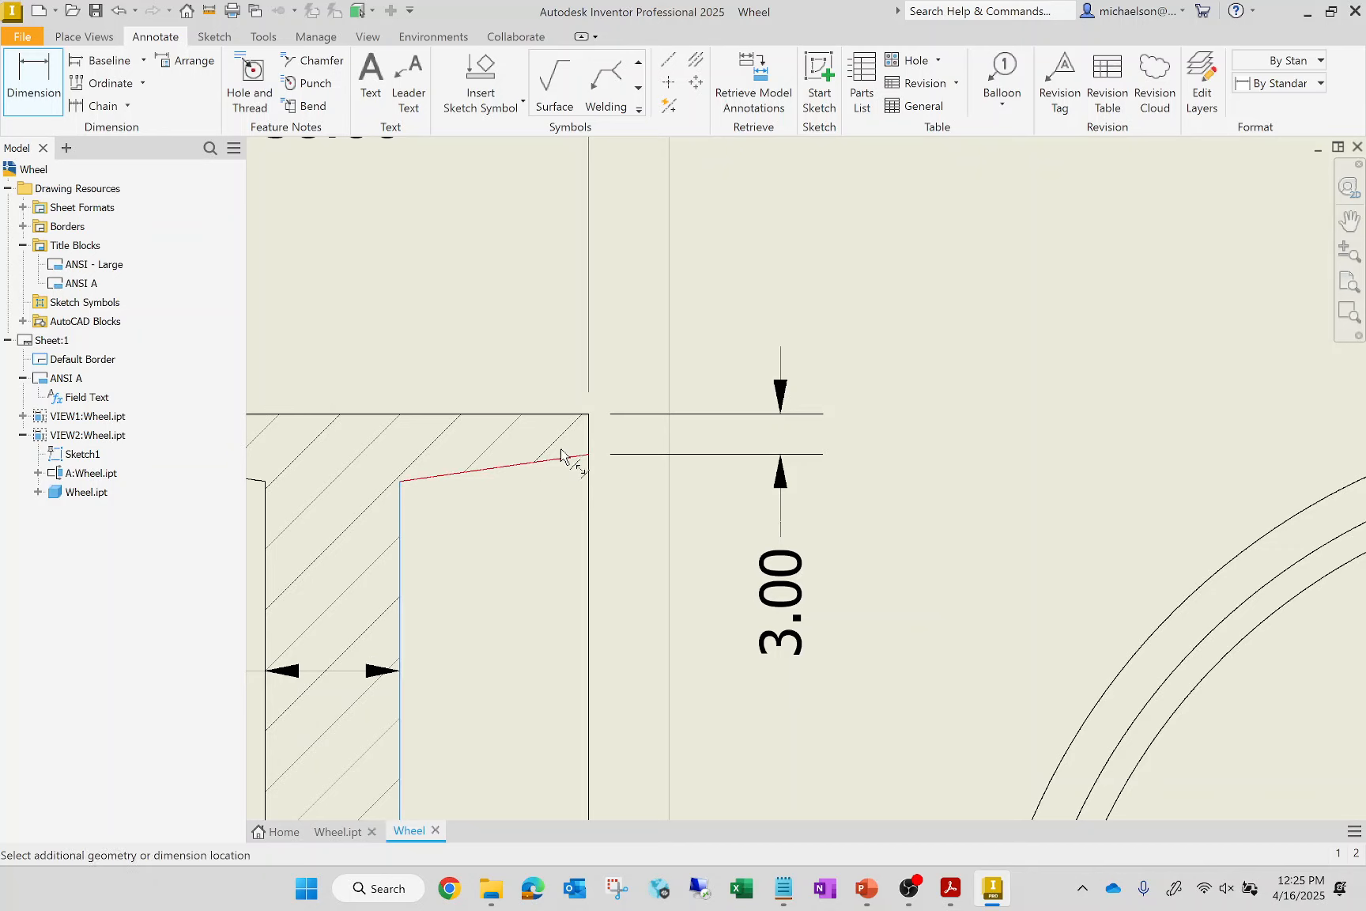
{"action": "left_click", "coordinate": [589, 412]}
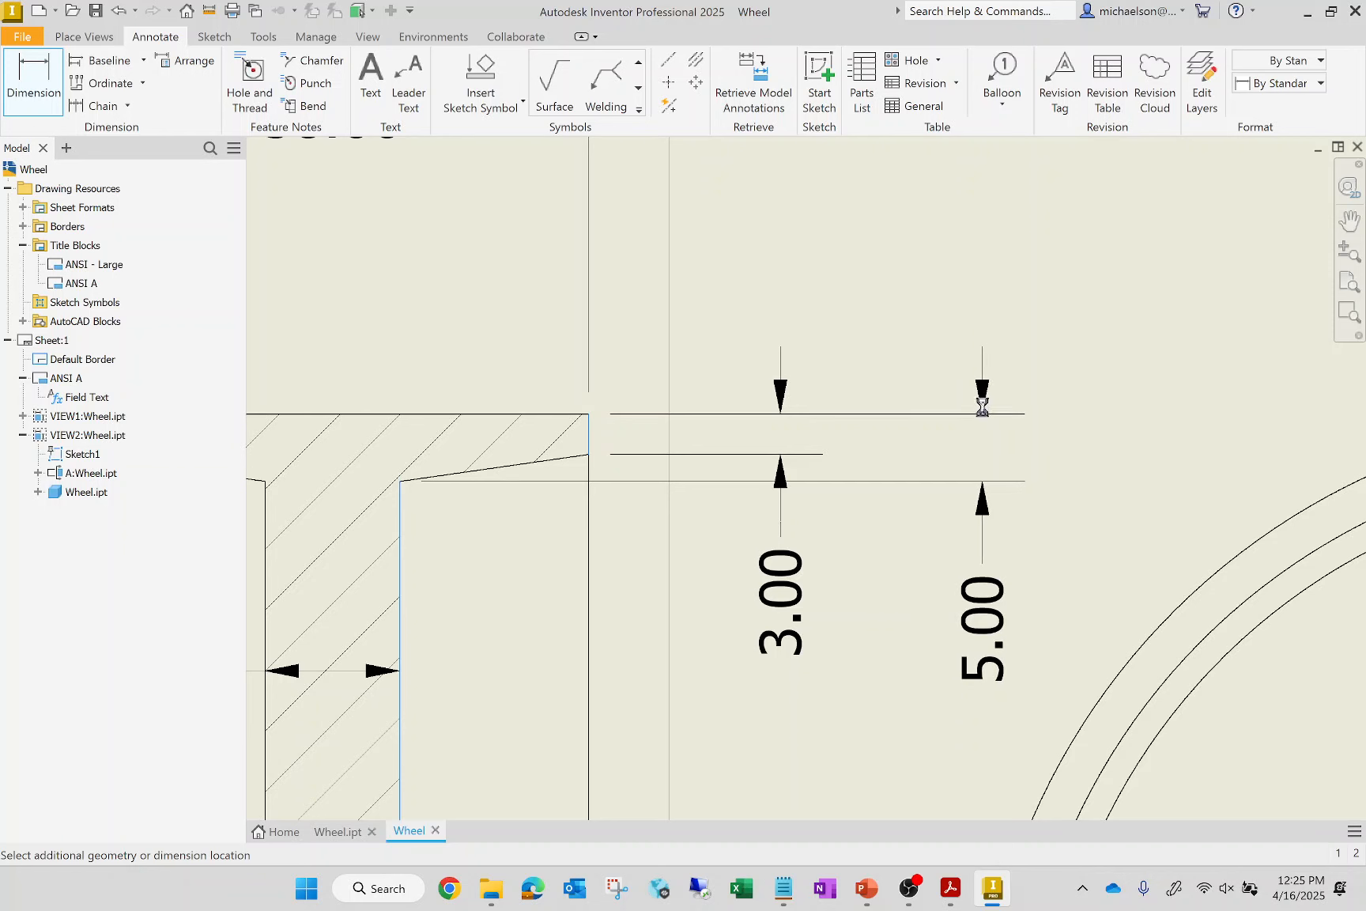
{"action": "left_click", "coordinate": [995, 418]}
{"action": "left_click", "coordinate": [696, 462]}
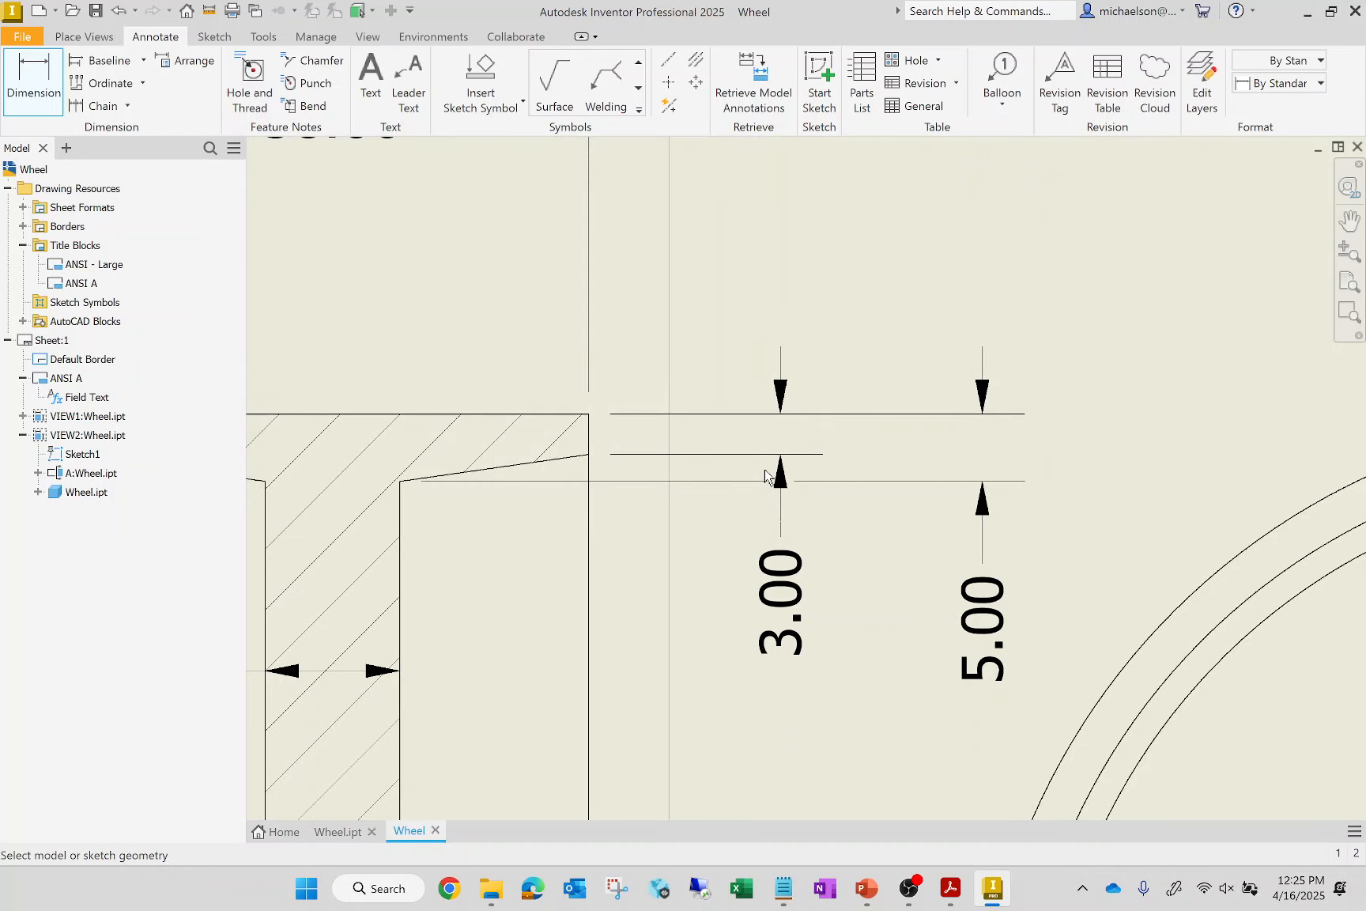
Dimension the hub's bore as a diameter on the left side of the section view and end the Dimension command
{"action": "scroll", "coordinate": [767, 474], "scroll_direction": "down", "scroll_amount": 5}
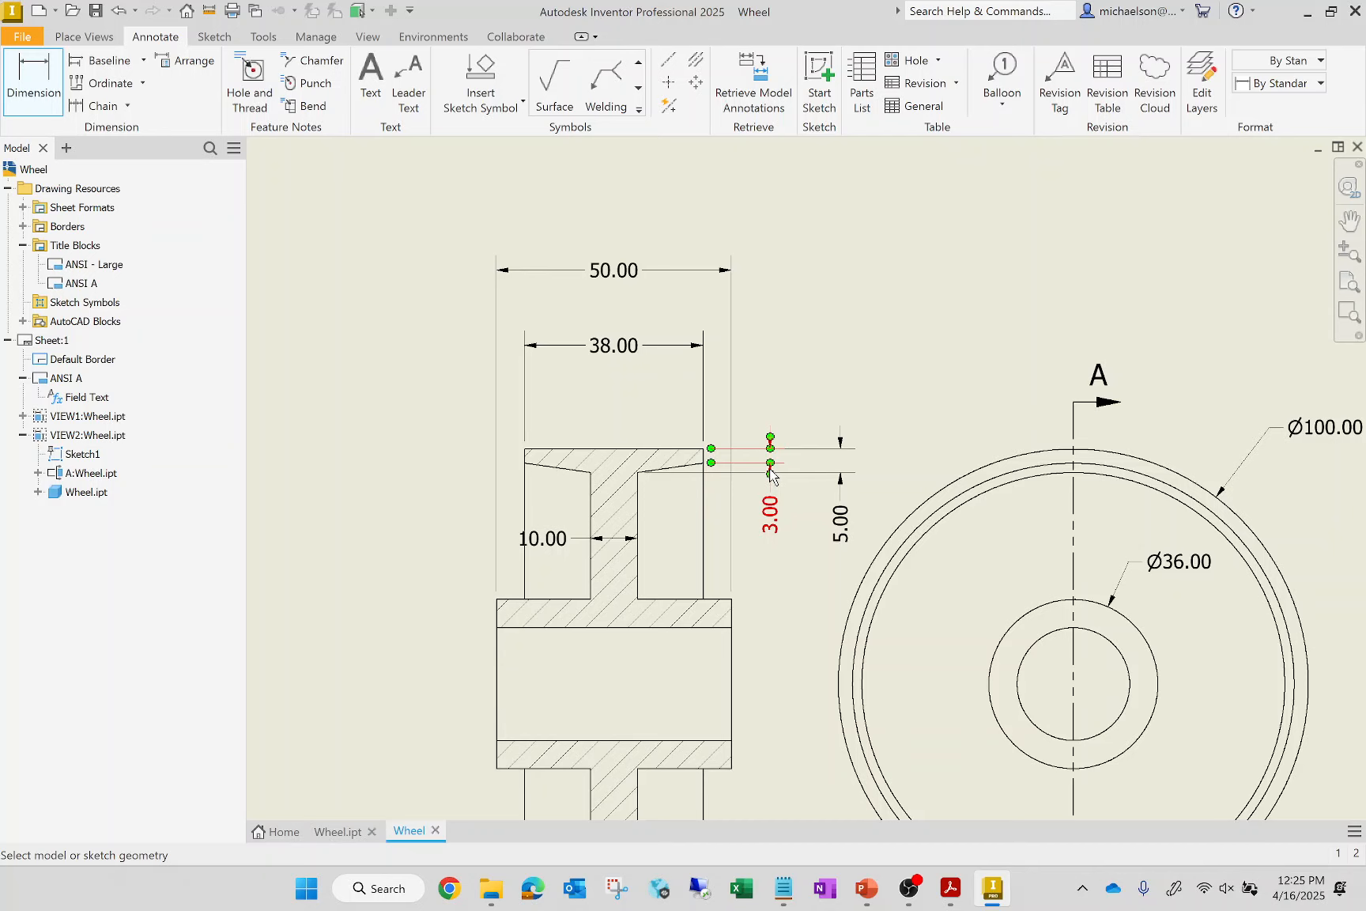
{"action": "mouse_move", "coordinate": [802, 507]}
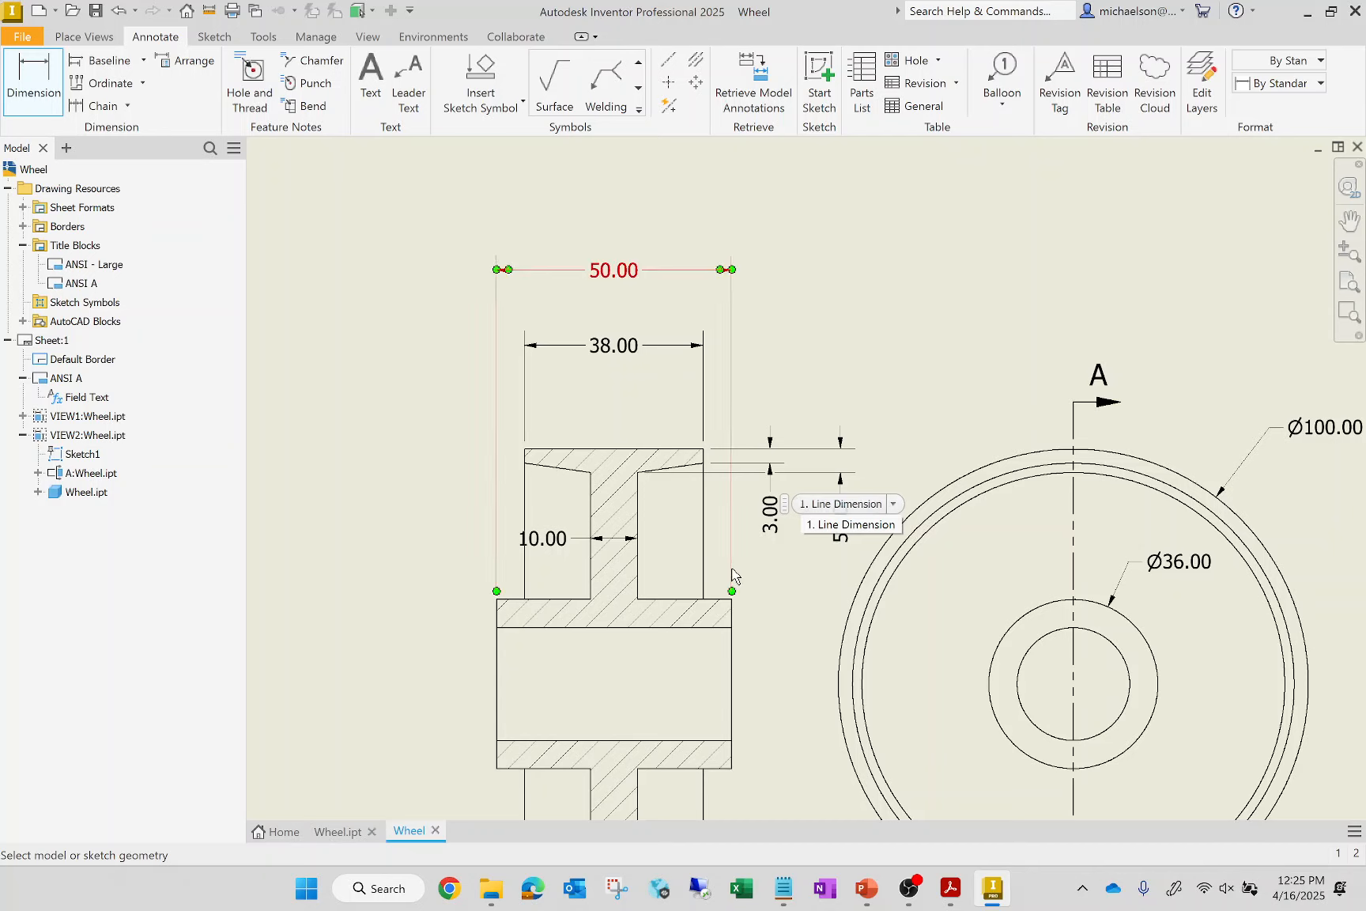
{"action": "left_click", "coordinate": [495, 709]}
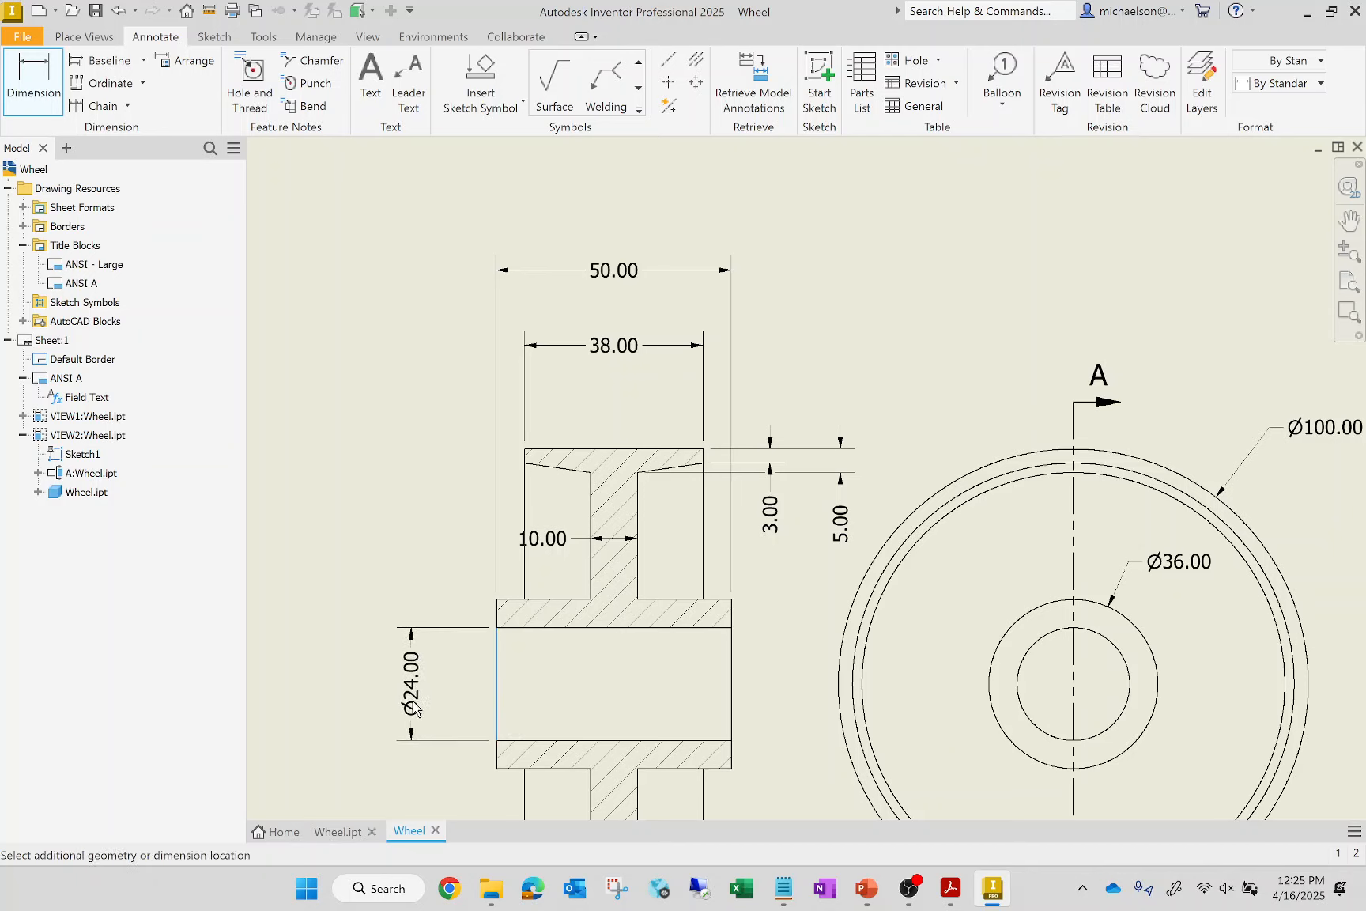
{"action": "left_click", "coordinate": [415, 706]}
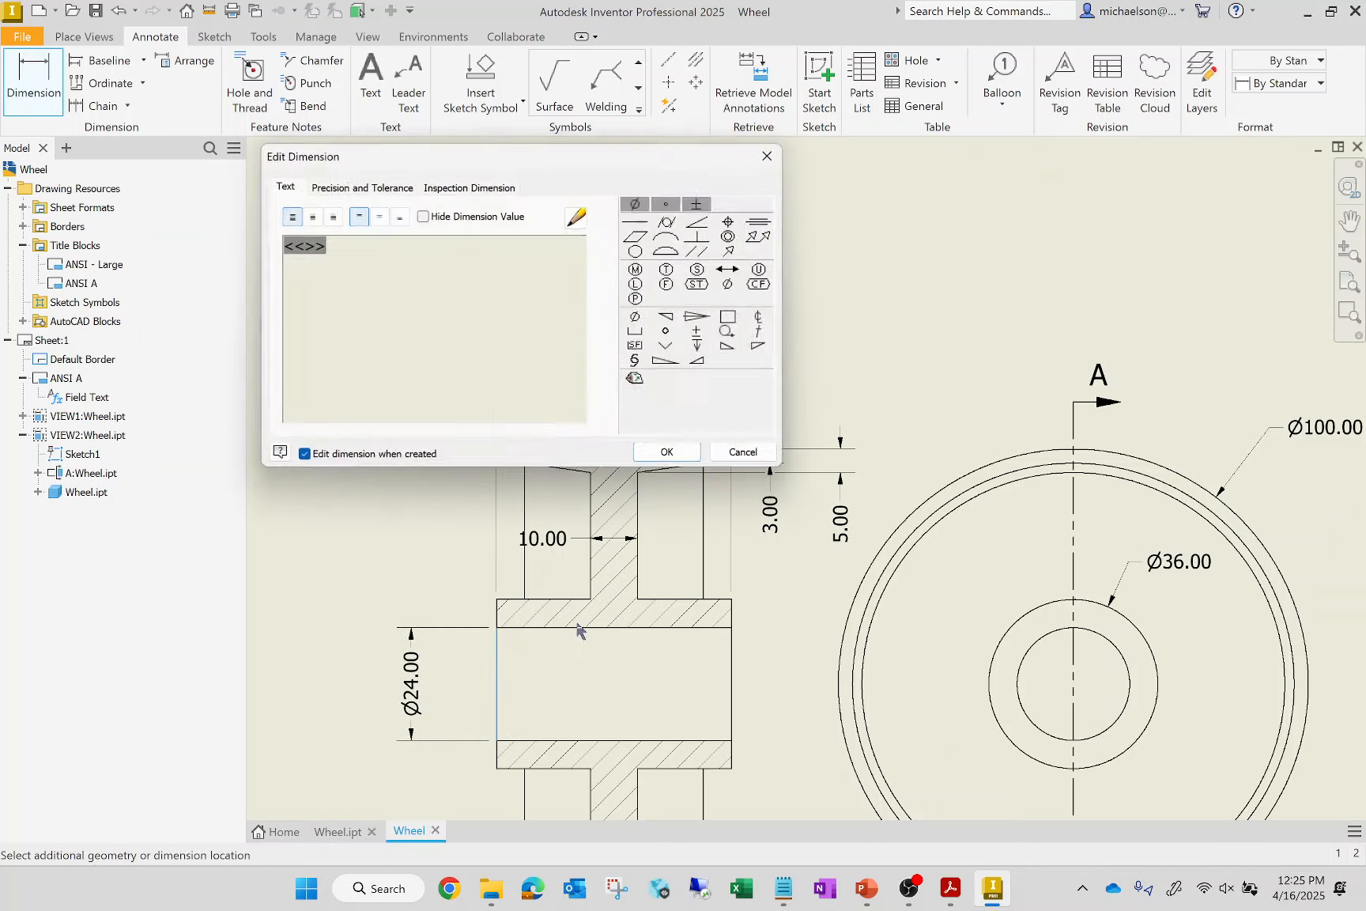
{"action": "left_click", "coordinate": [668, 454]}
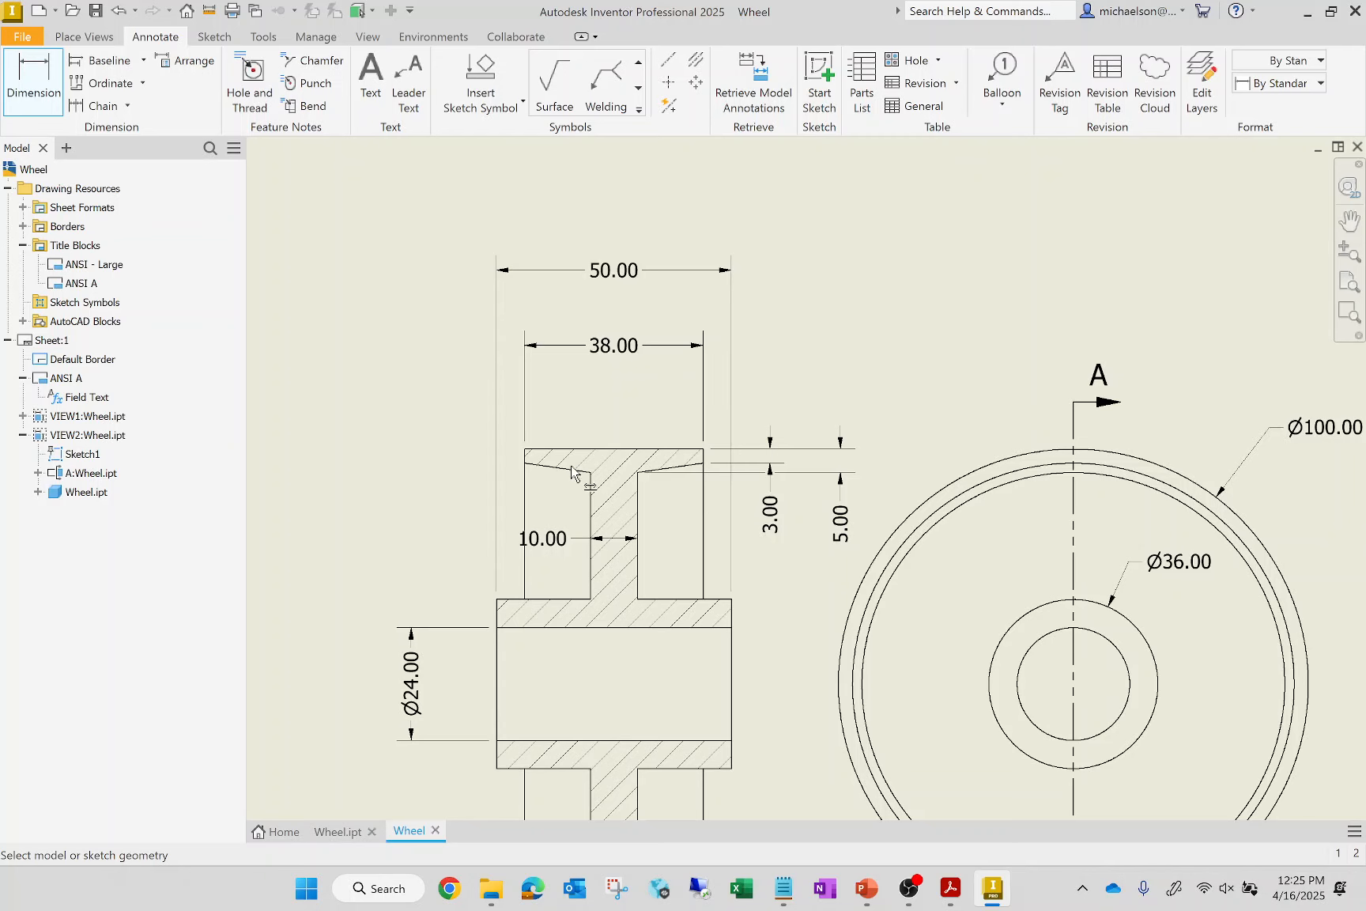
{"action": "scroll", "coordinate": [448, 388], "scroll_direction": "down", "scroll_amount": 3}
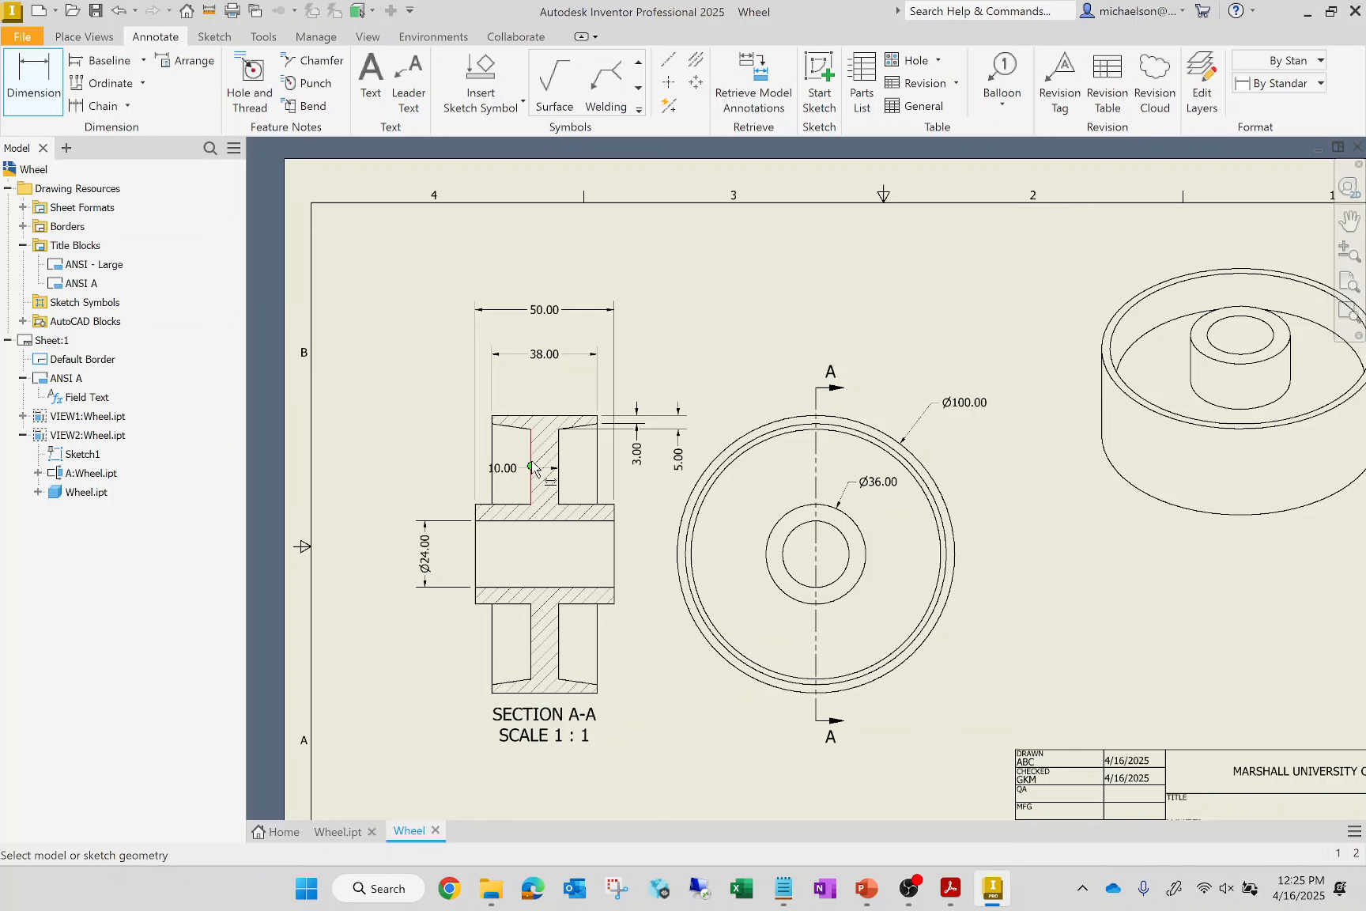
{"action": "key", "text": "Escape"}
Move the bore diameter text to the lower left of its dimension line and the web thickness text left of the rim
{"action": "scroll", "coordinate": [440, 561], "scroll_direction": "up", "scroll_amount": 5}
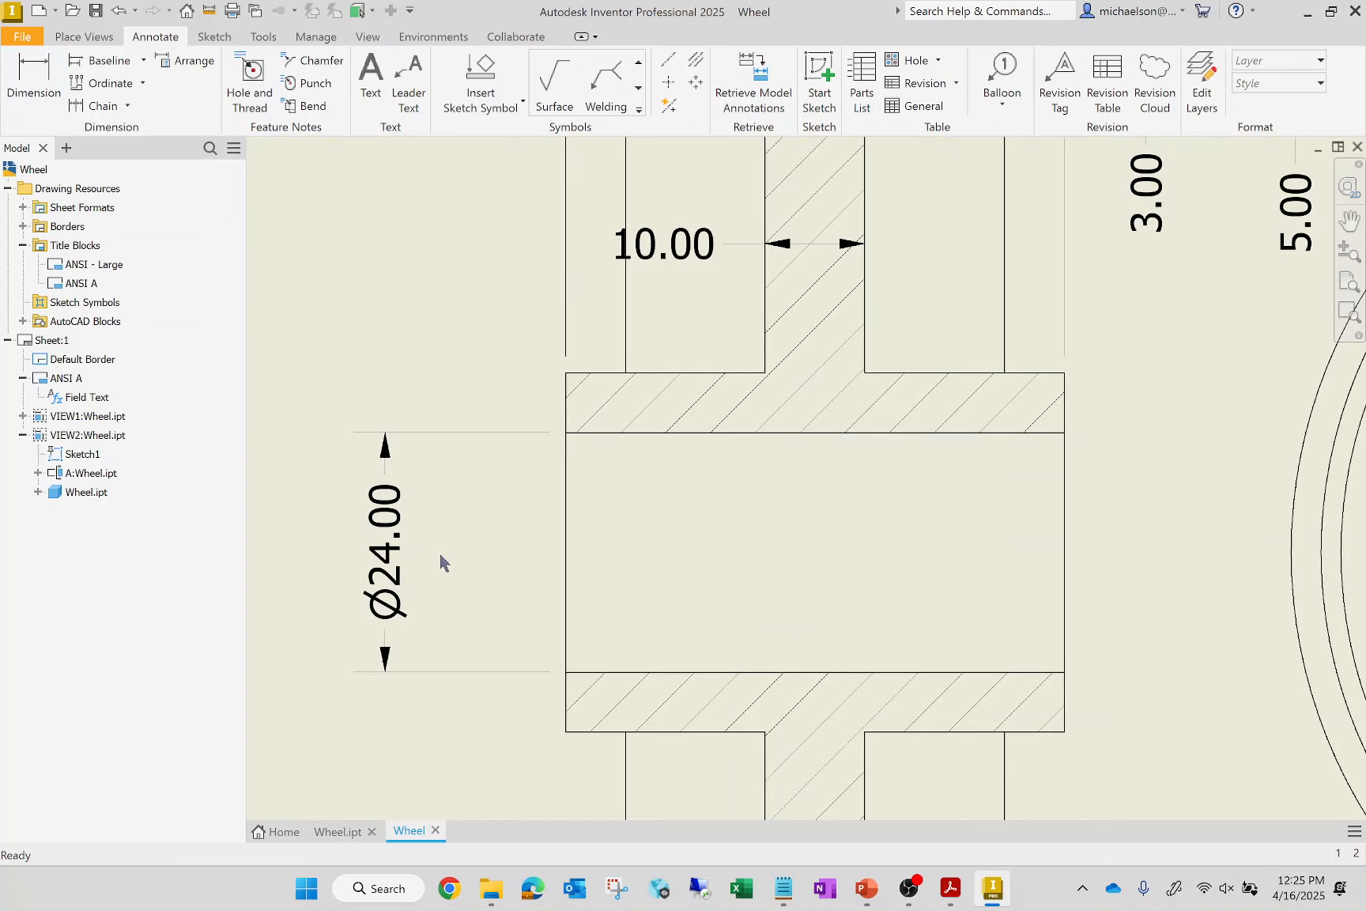
{"action": "left_click", "coordinate": [406, 567]}
{"action": "left_click_drag", "start_coordinate": [406, 567], "coordinate": [286, 741]}
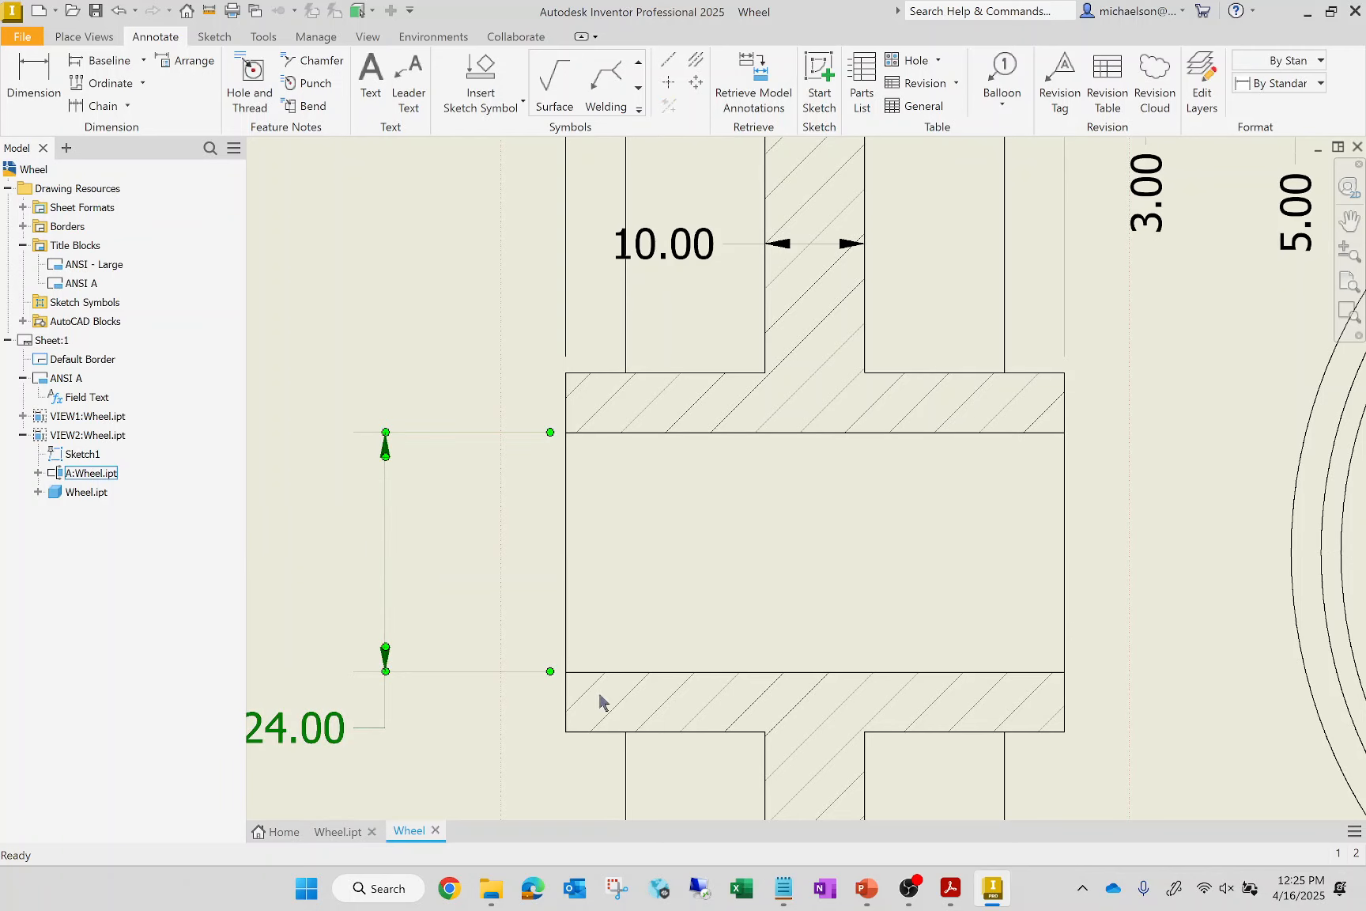
{"action": "scroll", "coordinate": [601, 702], "scroll_direction": "down", "scroll_amount": 3}
{"action": "left_click_drag", "start_coordinate": [643, 429], "coordinate": [493, 427]}
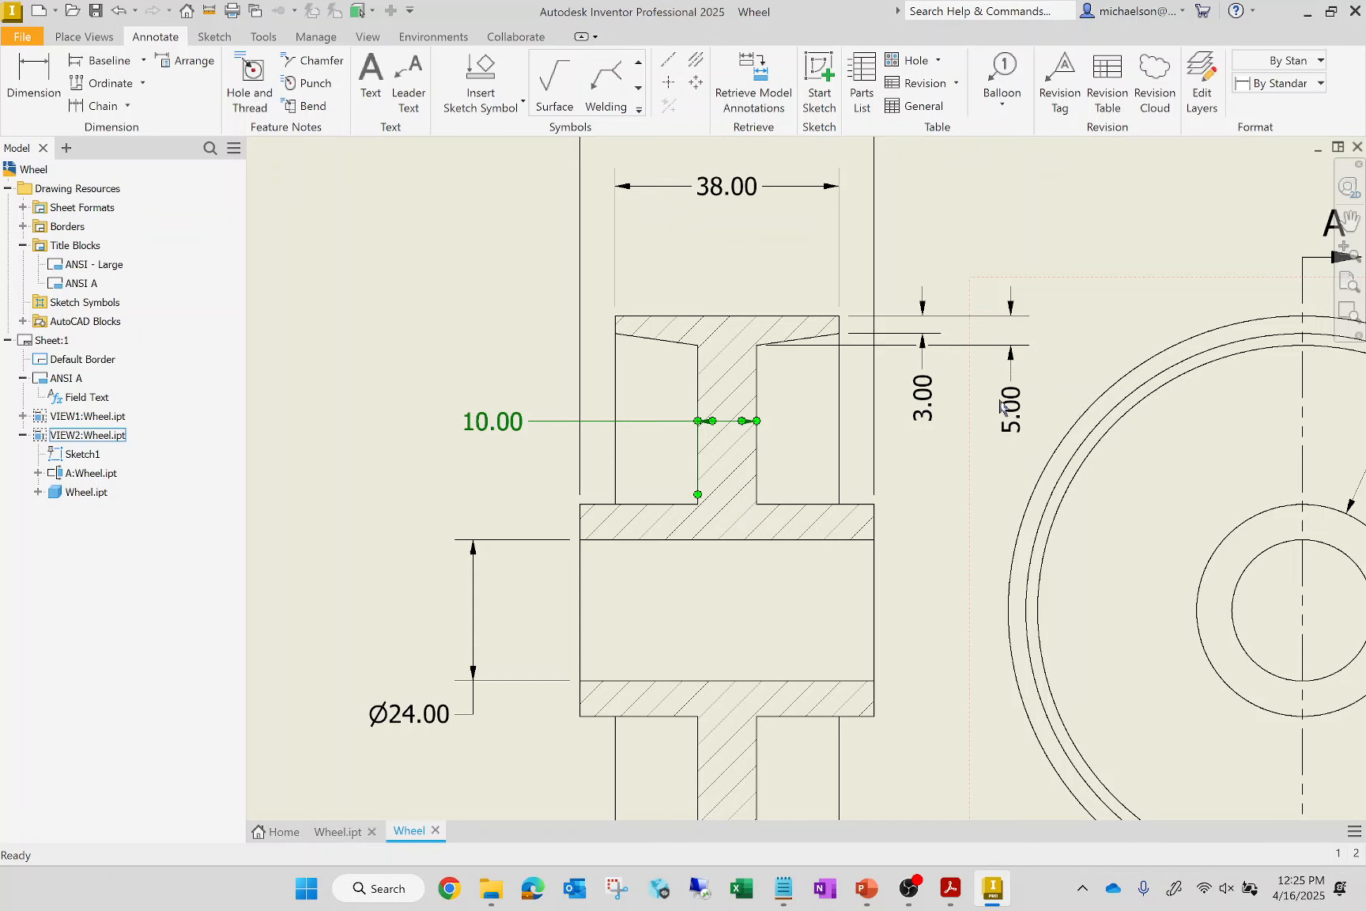
Move the web-side rim thickness text to the upper right of its arrows and the outer-face thickness text to the lower right
{"action": "left_click_drag", "start_coordinate": [1000, 400], "coordinate": [1044, 299]}
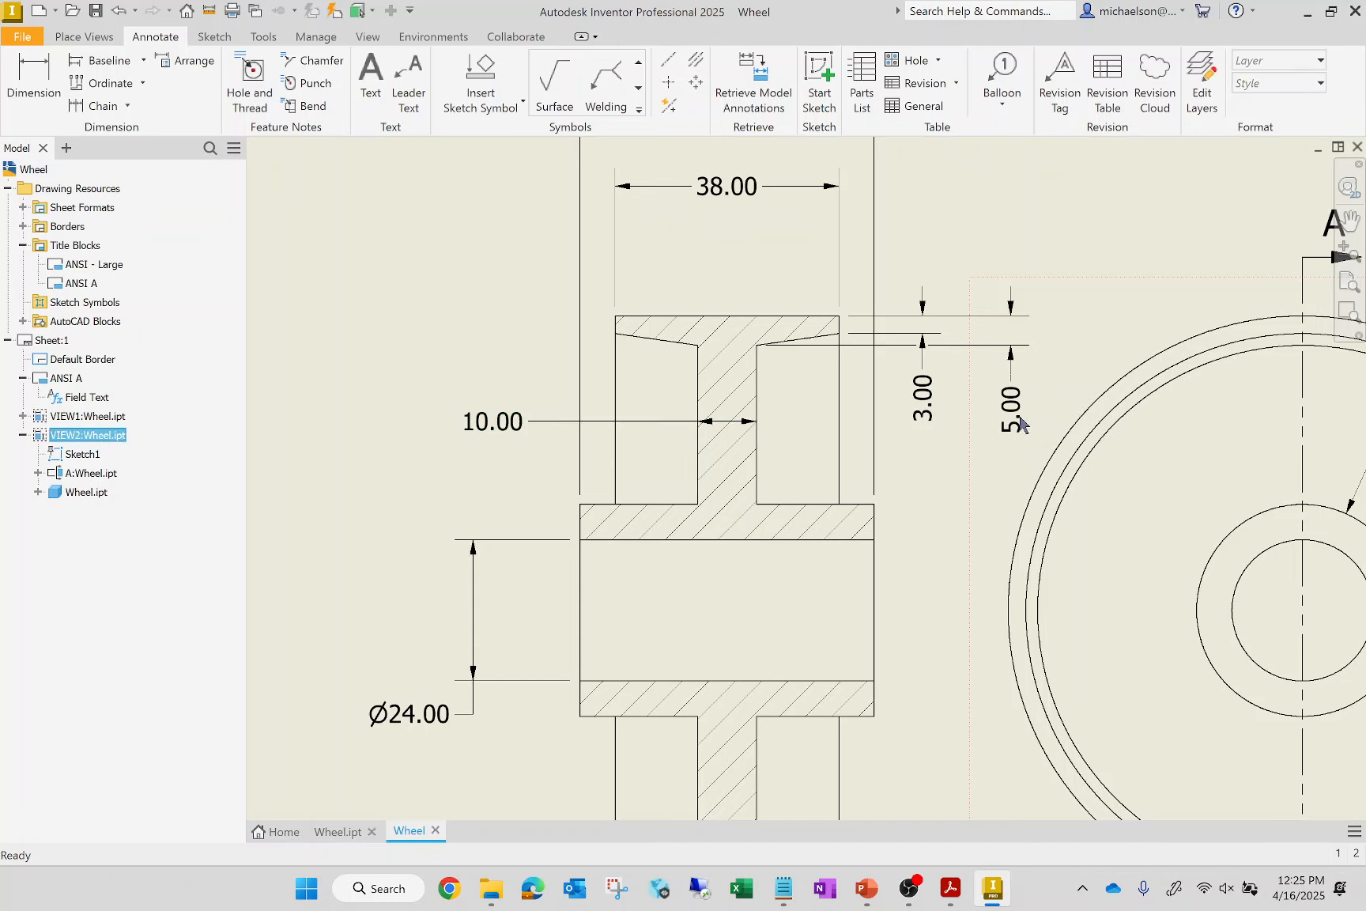
{"action": "left_click_drag", "start_coordinate": [1020, 395], "coordinate": [1110, 260]}
{"action": "left_click_drag", "start_coordinate": [923, 419], "coordinate": [981, 407]}
{"action": "scroll", "coordinate": [509, 519], "scroll_direction": "down", "scroll_amount": 3}
{"action": "scroll", "coordinate": [355, 437], "scroll_direction": "down", "scroll_amount": 3}
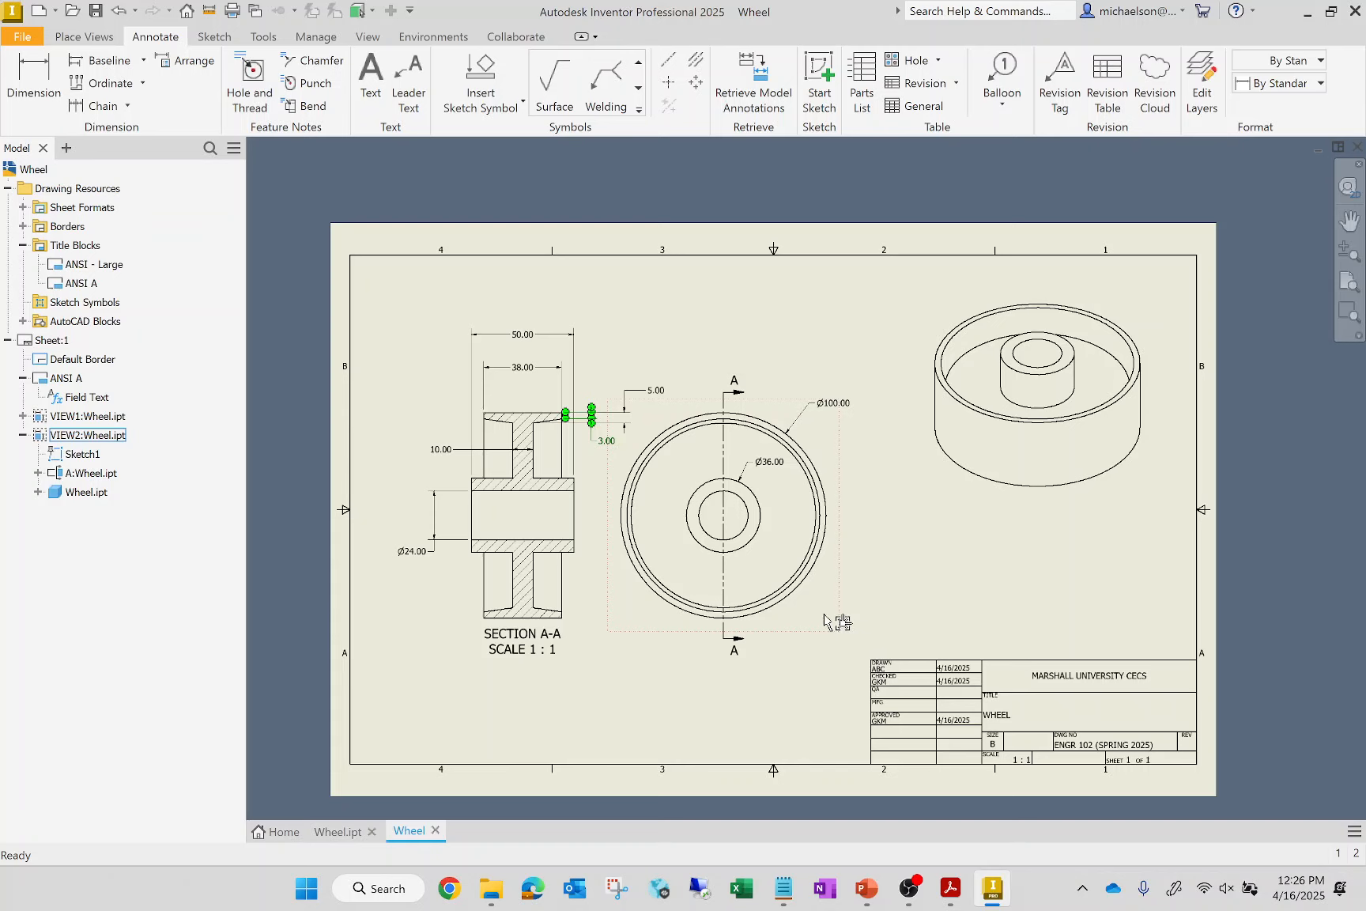
{"action": "key", "text": "Escape"}
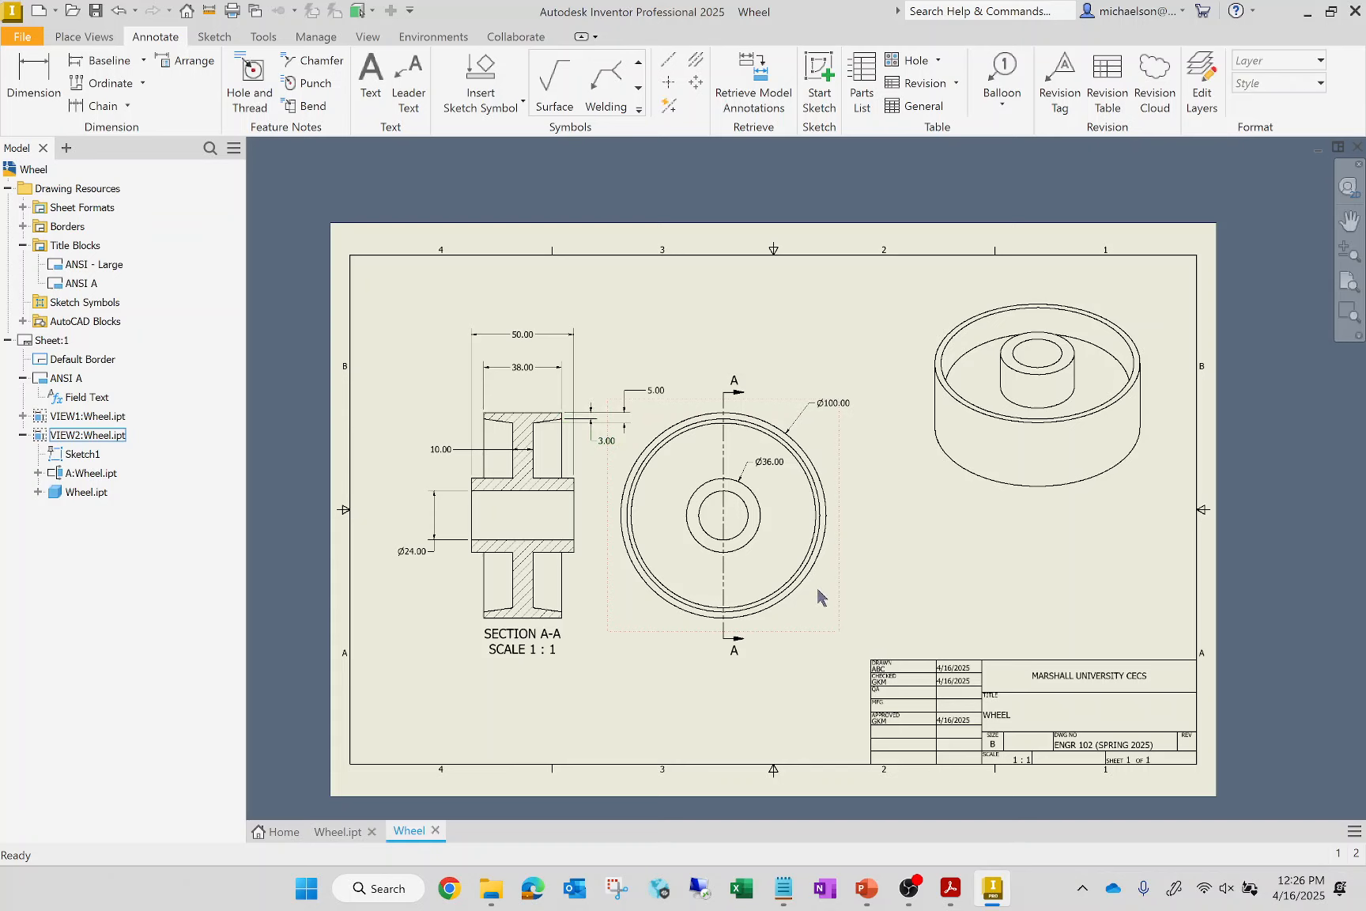
Shift the top view to the right and section view A-A to the left to widen the gap between them
{"action": "left_click_drag", "start_coordinate": [839, 630], "coordinate": [876, 637]}
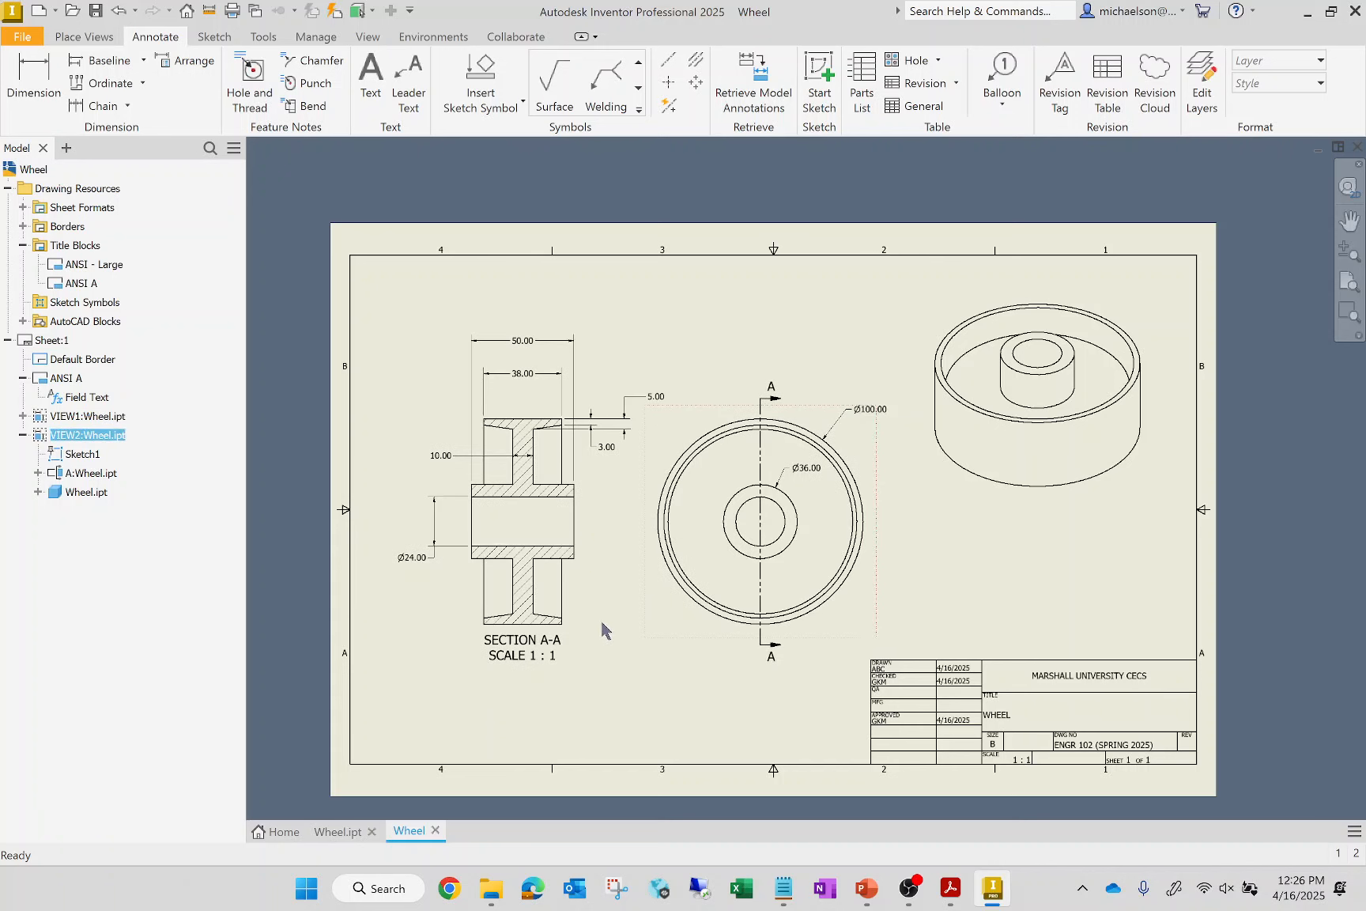
{"action": "left_click_drag", "start_coordinate": [588, 628], "coordinate": [573, 626]}
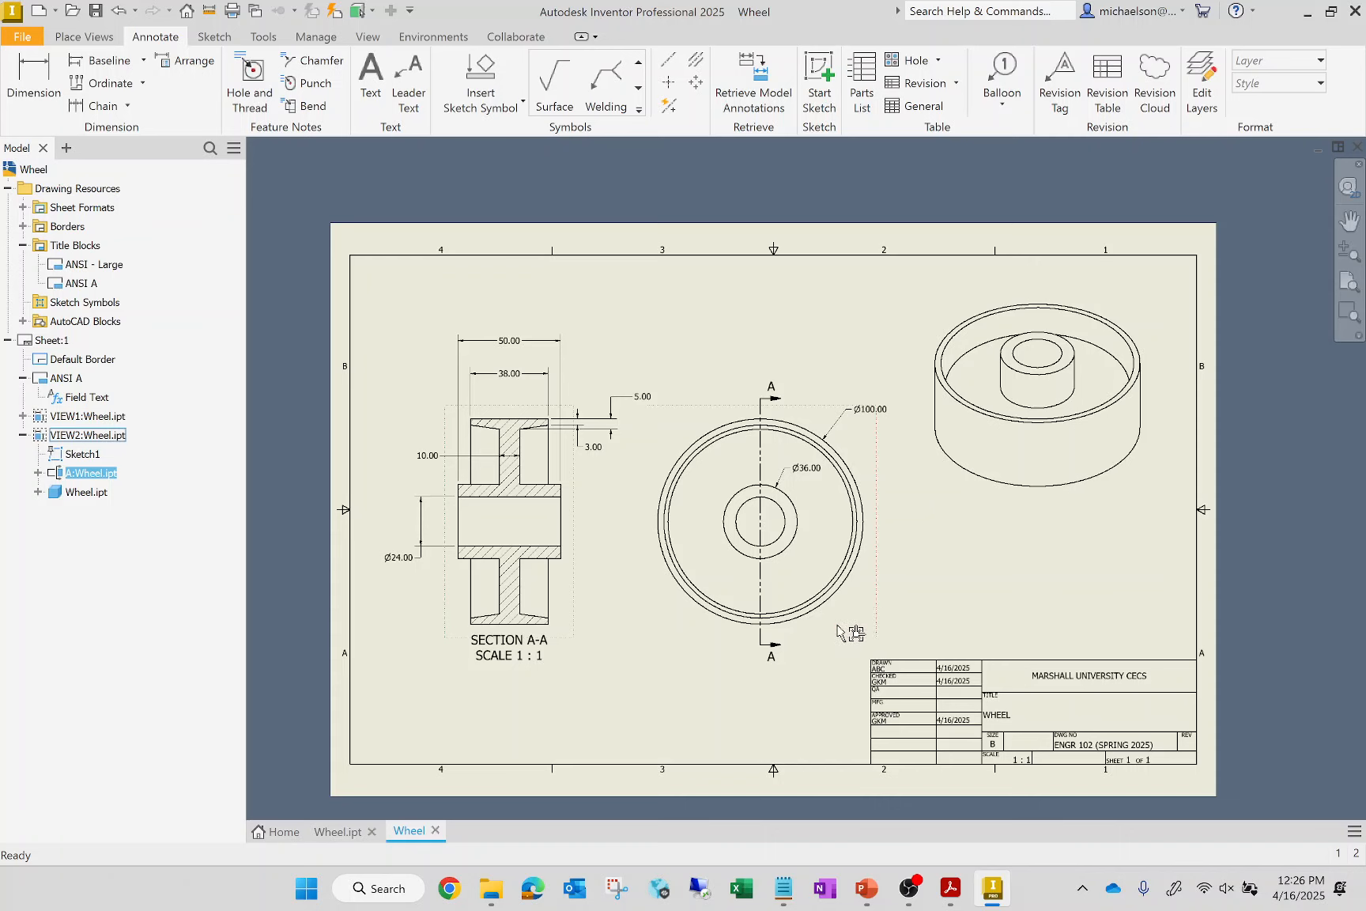
Shift the top view slightly down and to the left, keeping section view A-A aligned with it
{"action": "left_click_drag", "start_coordinate": [855, 638], "coordinate": [852, 645]}
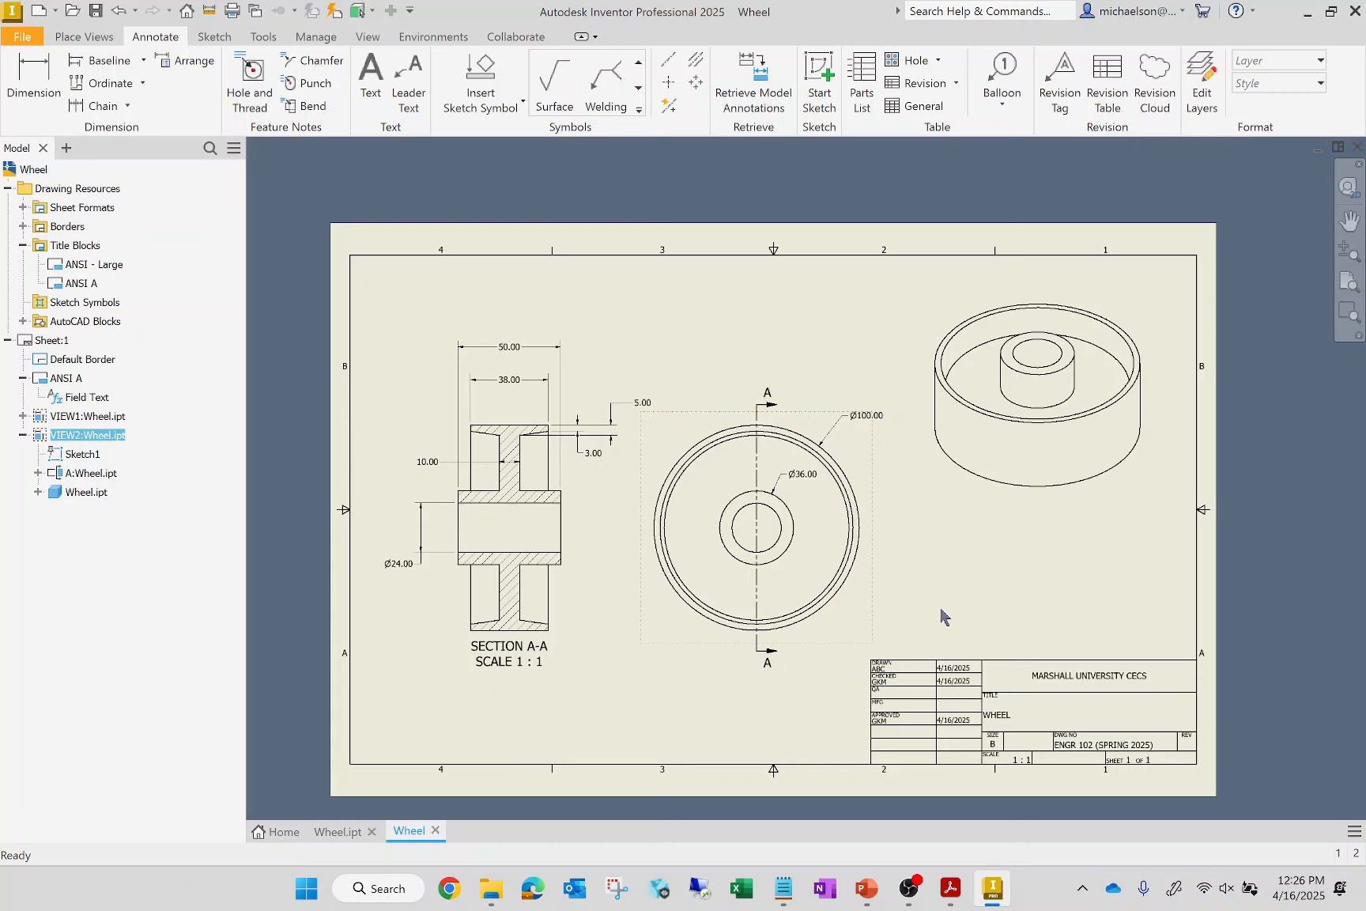
Set up printing of the drawing with Microsoft Print to PDF on Tabloid paper
{"action": "left_click", "coordinate": [23, 36]}
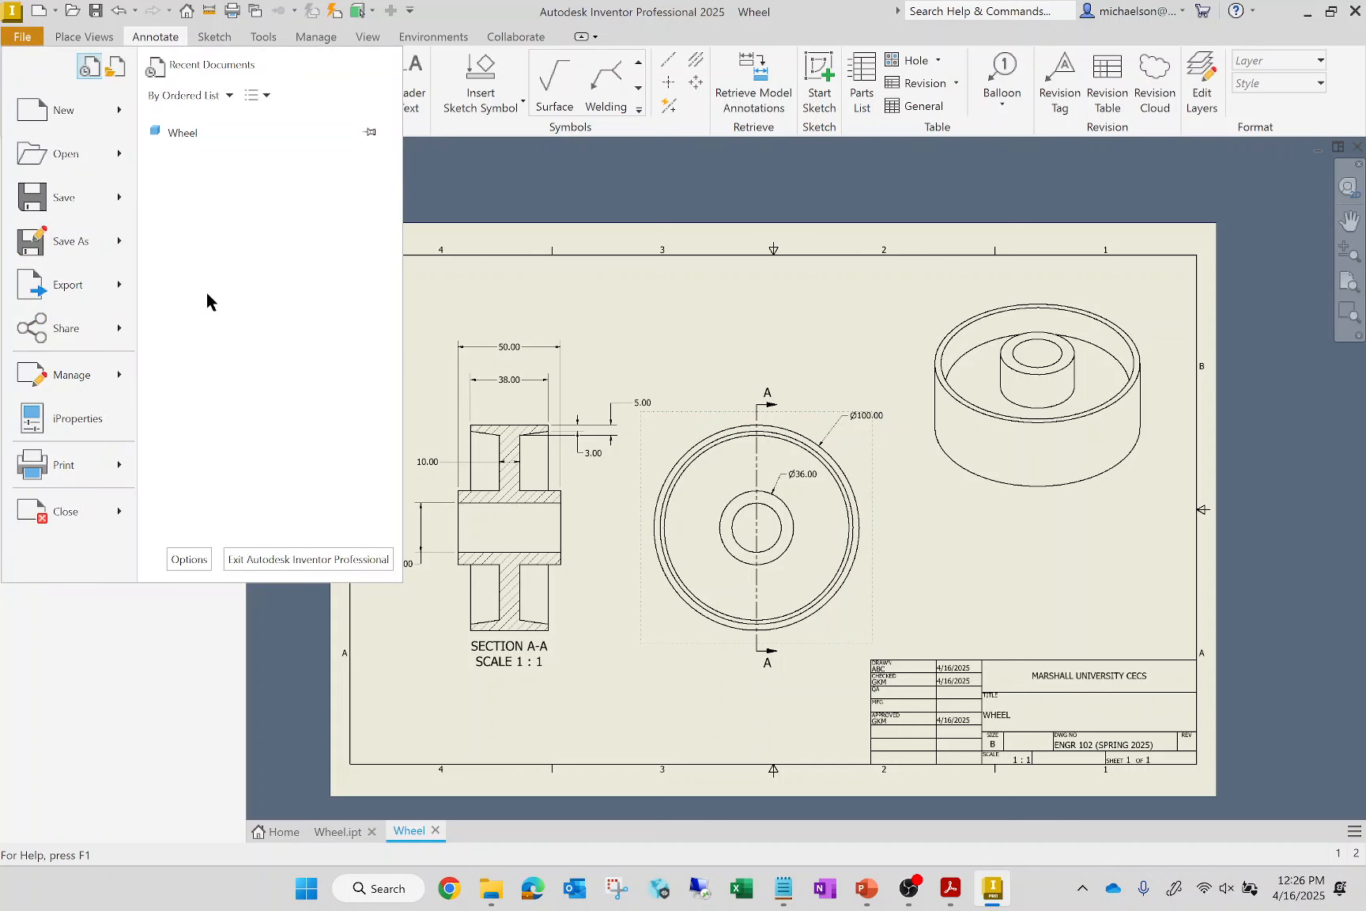
{"action": "left_click", "coordinate": [84, 478]}
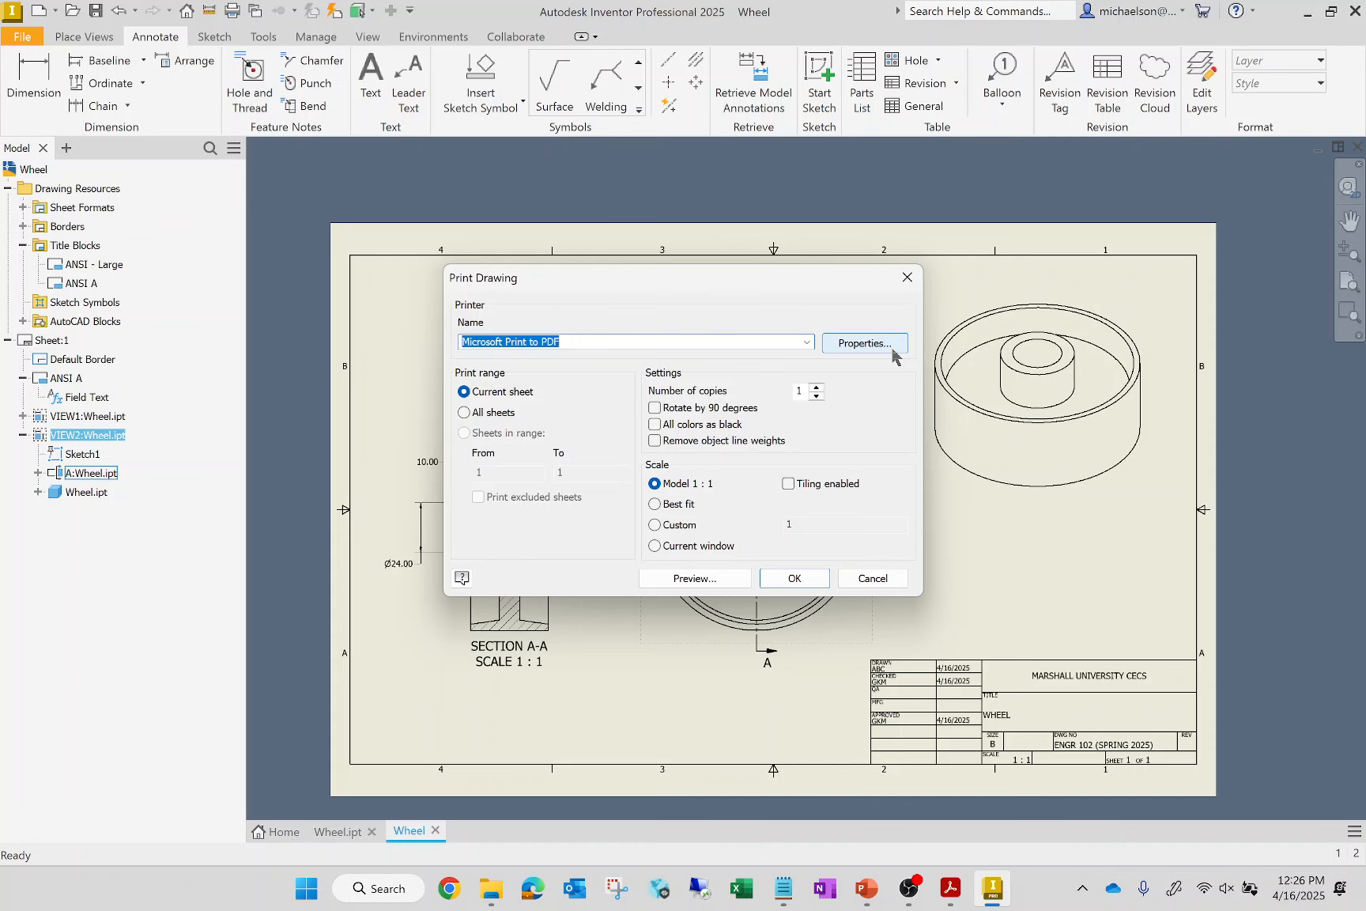
{"action": "left_click", "coordinate": [865, 343]}
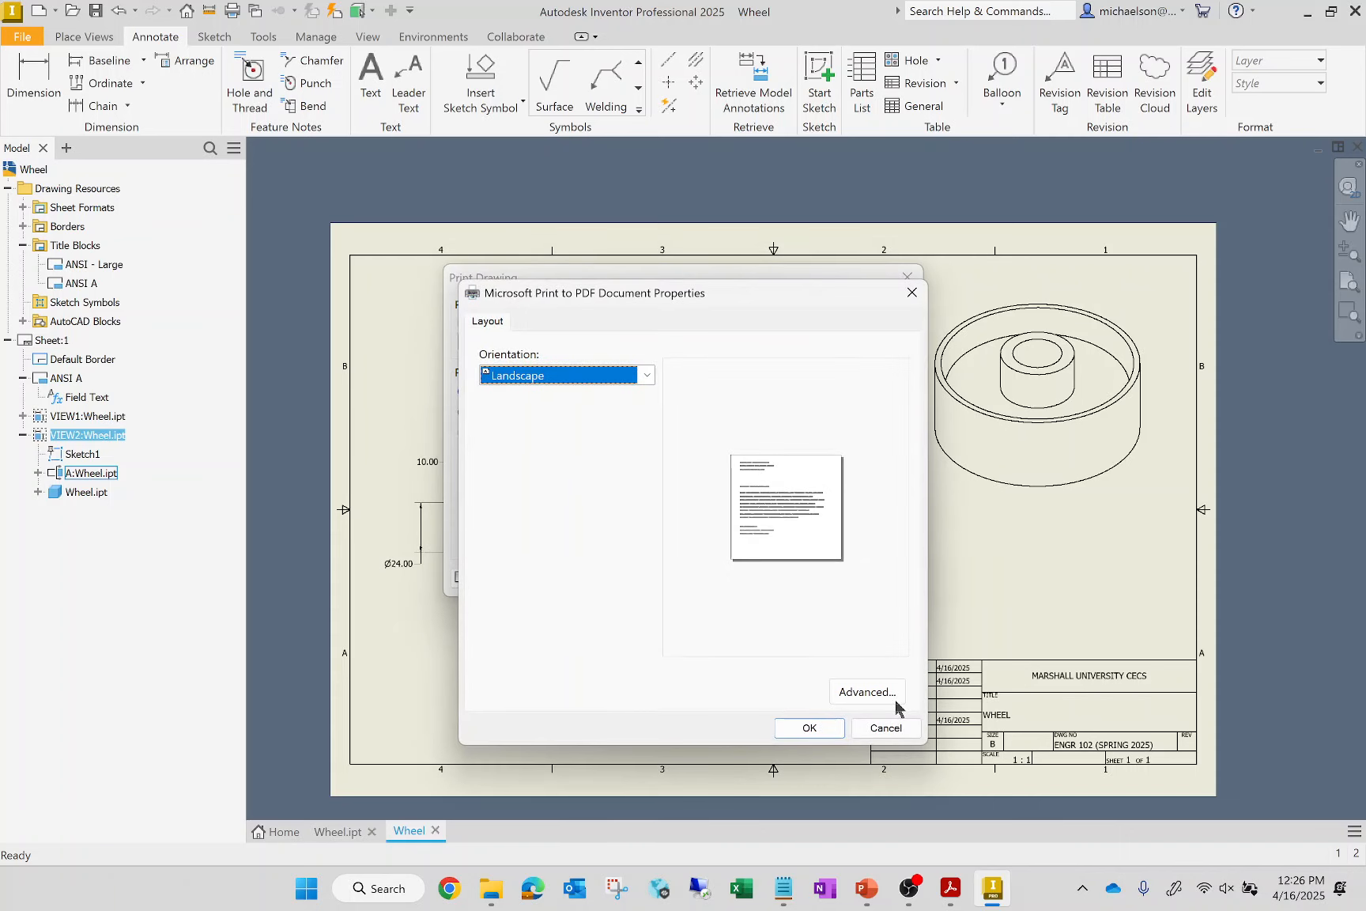
{"action": "left_click", "coordinate": [895, 699]}
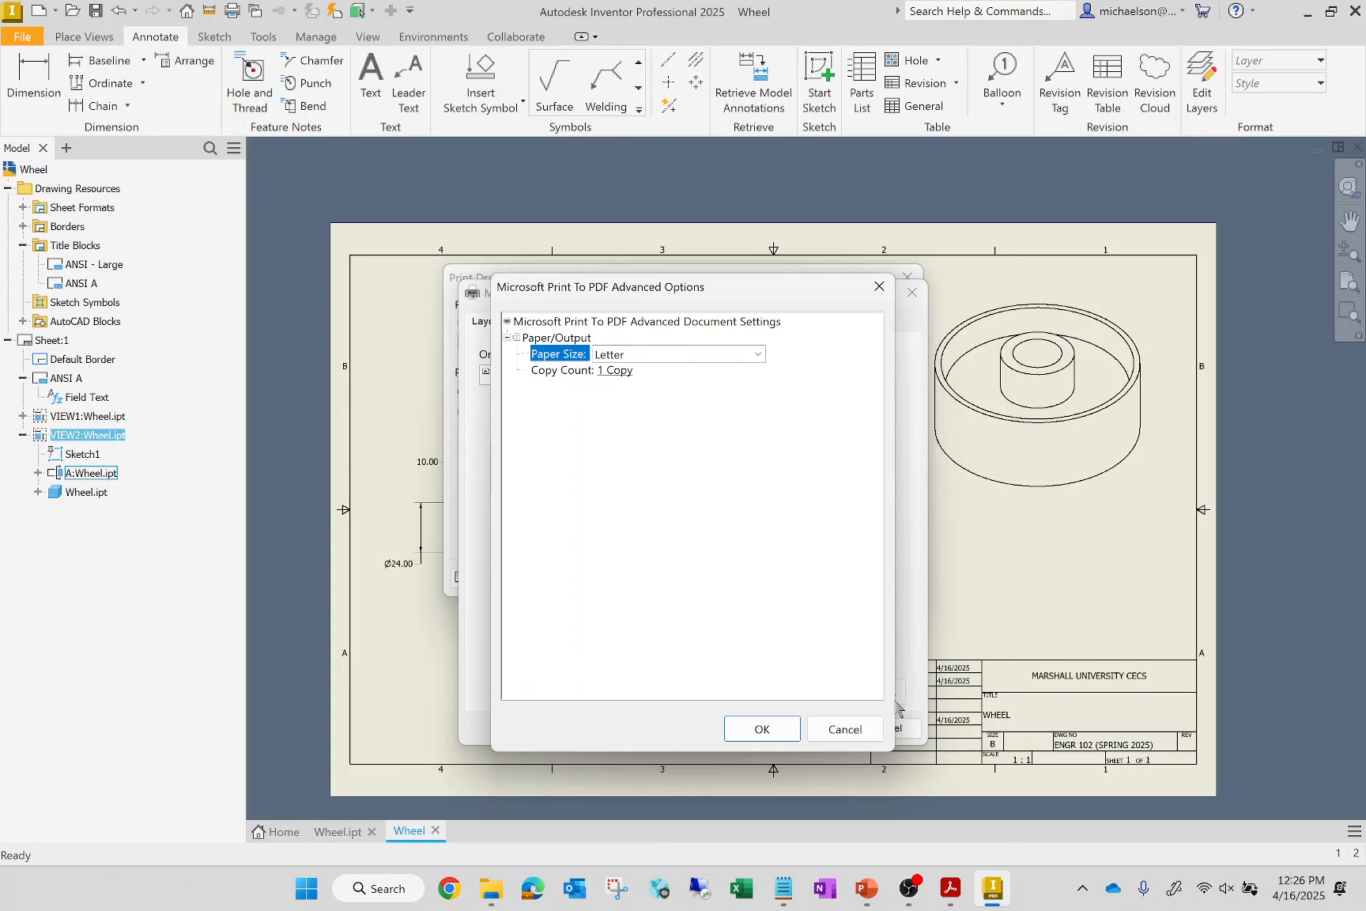
{"action": "left_click", "coordinate": [736, 358]}
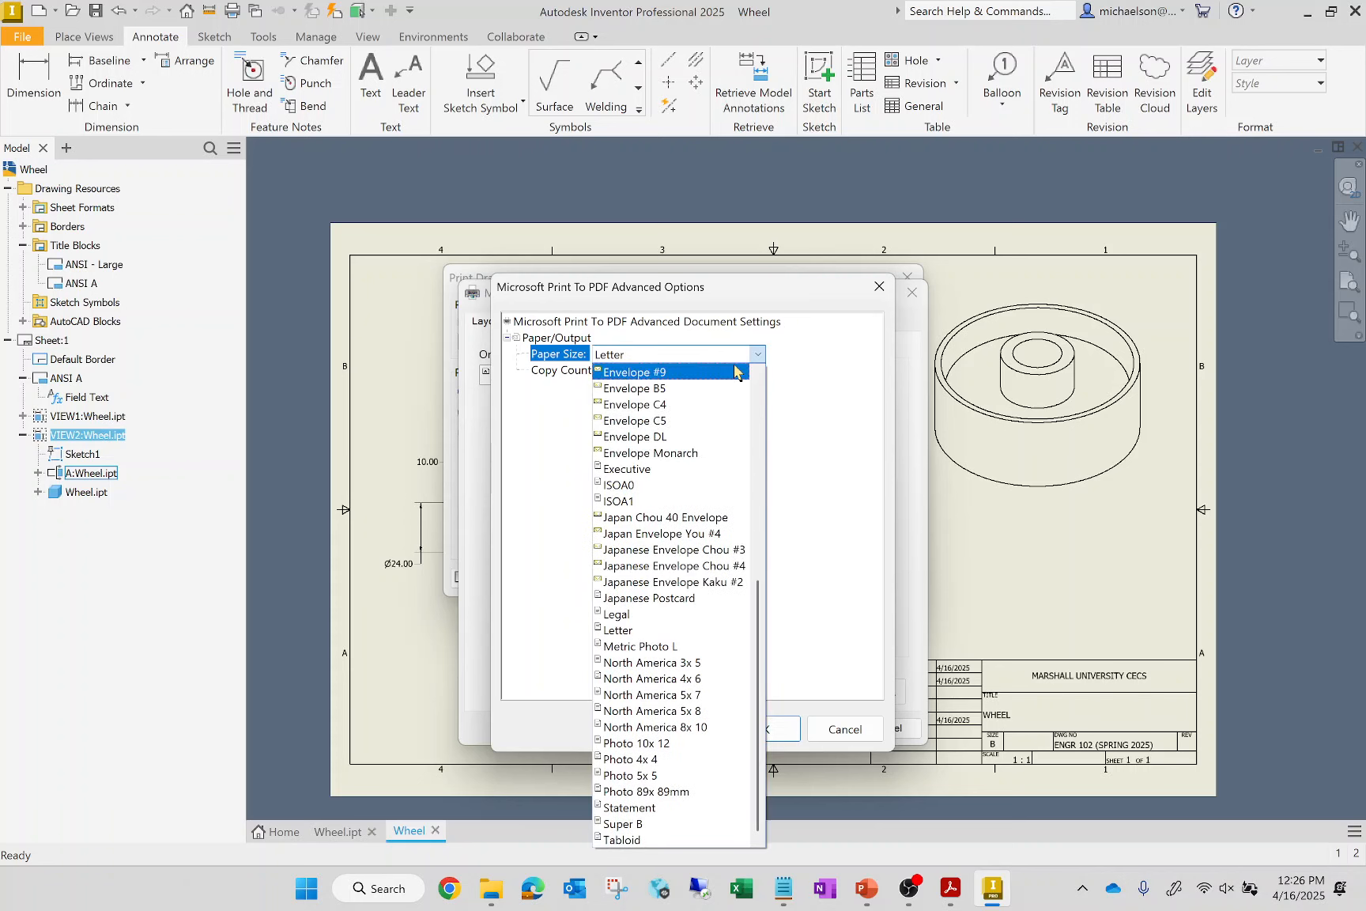
{"action": "left_click", "coordinate": [653, 839]}
{"action": "left_click", "coordinate": [761, 730]}
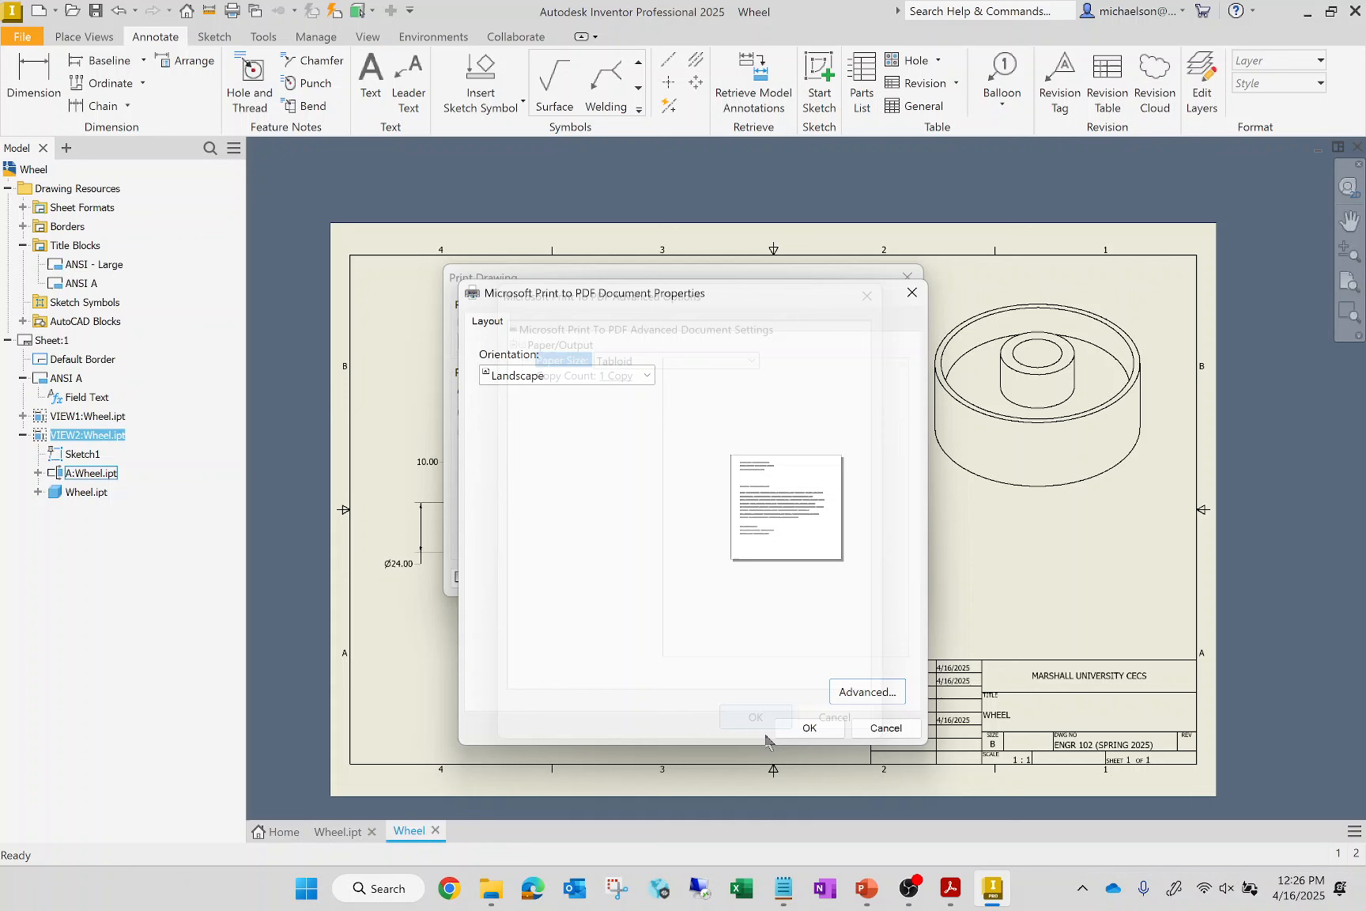
{"action": "left_click", "coordinate": [809, 727]}
Print the current sheet to the desktop as Wheel Drawing.pdf, replacing the existing file
{"action": "left_click", "coordinate": [789, 578]}
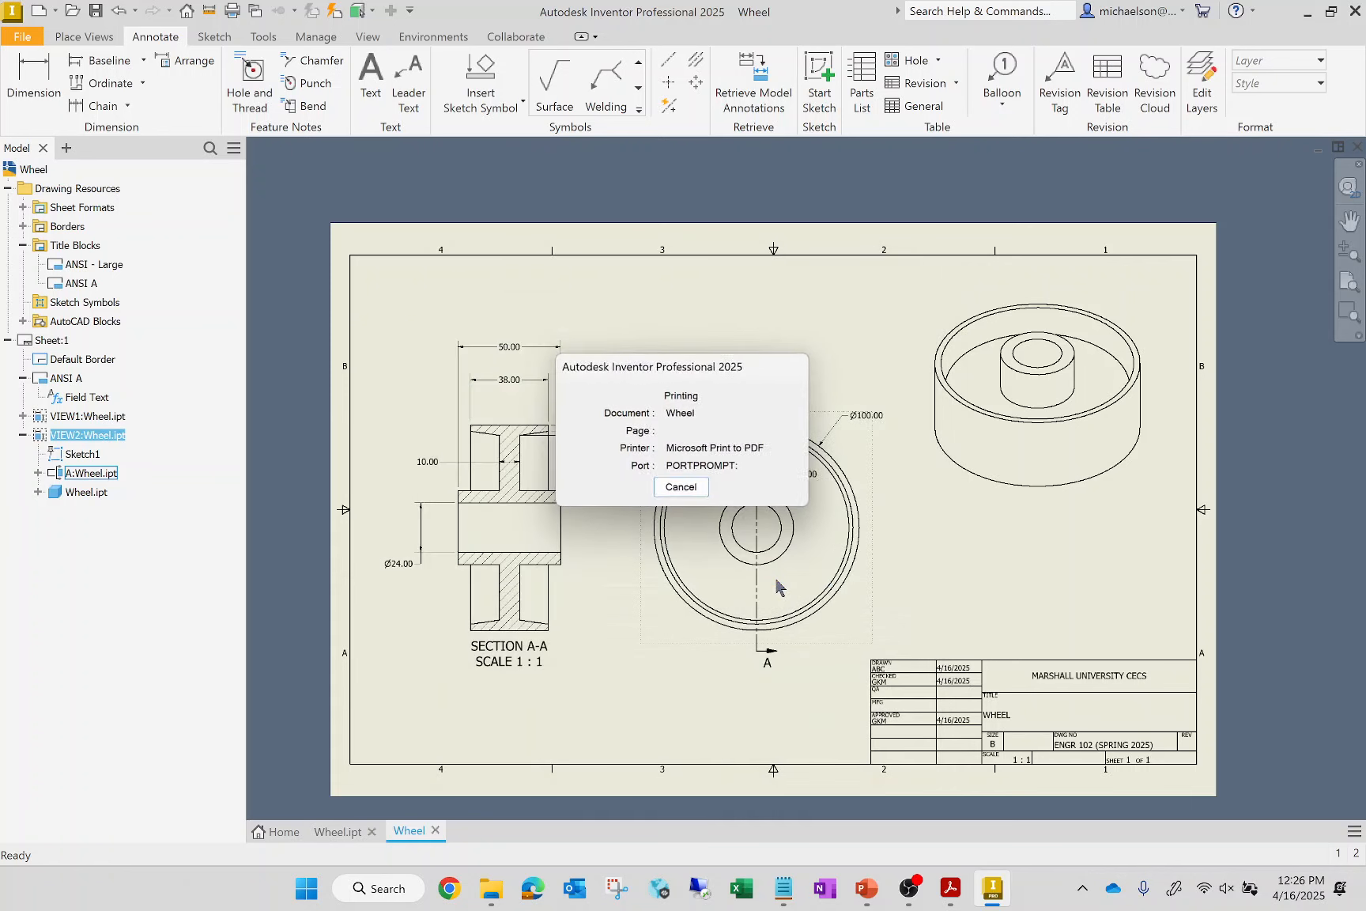
{"action": "left_click", "coordinate": [718, 551]}
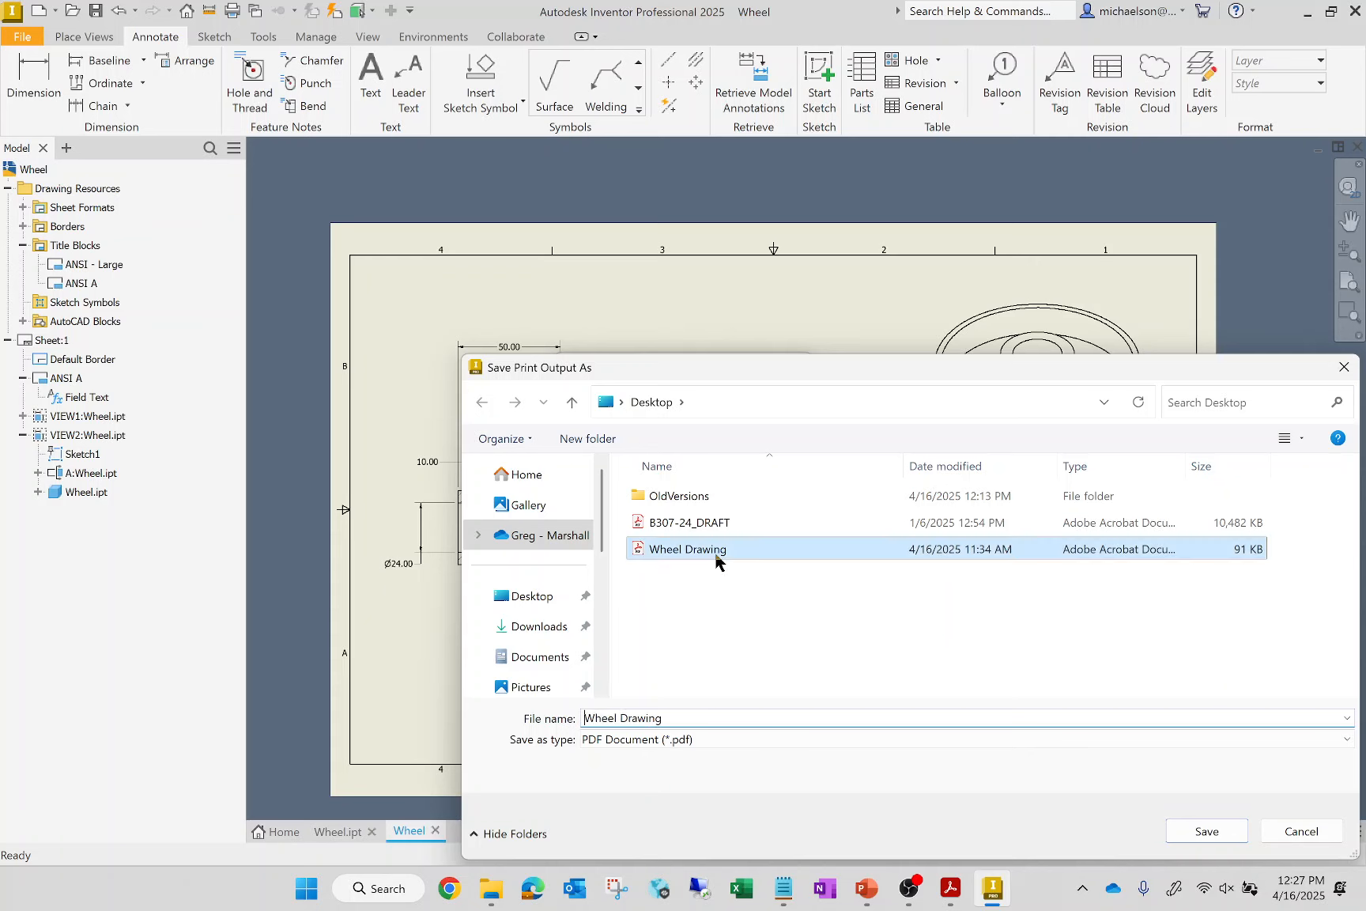
{"action": "mouse_move", "coordinate": [953, 897]}
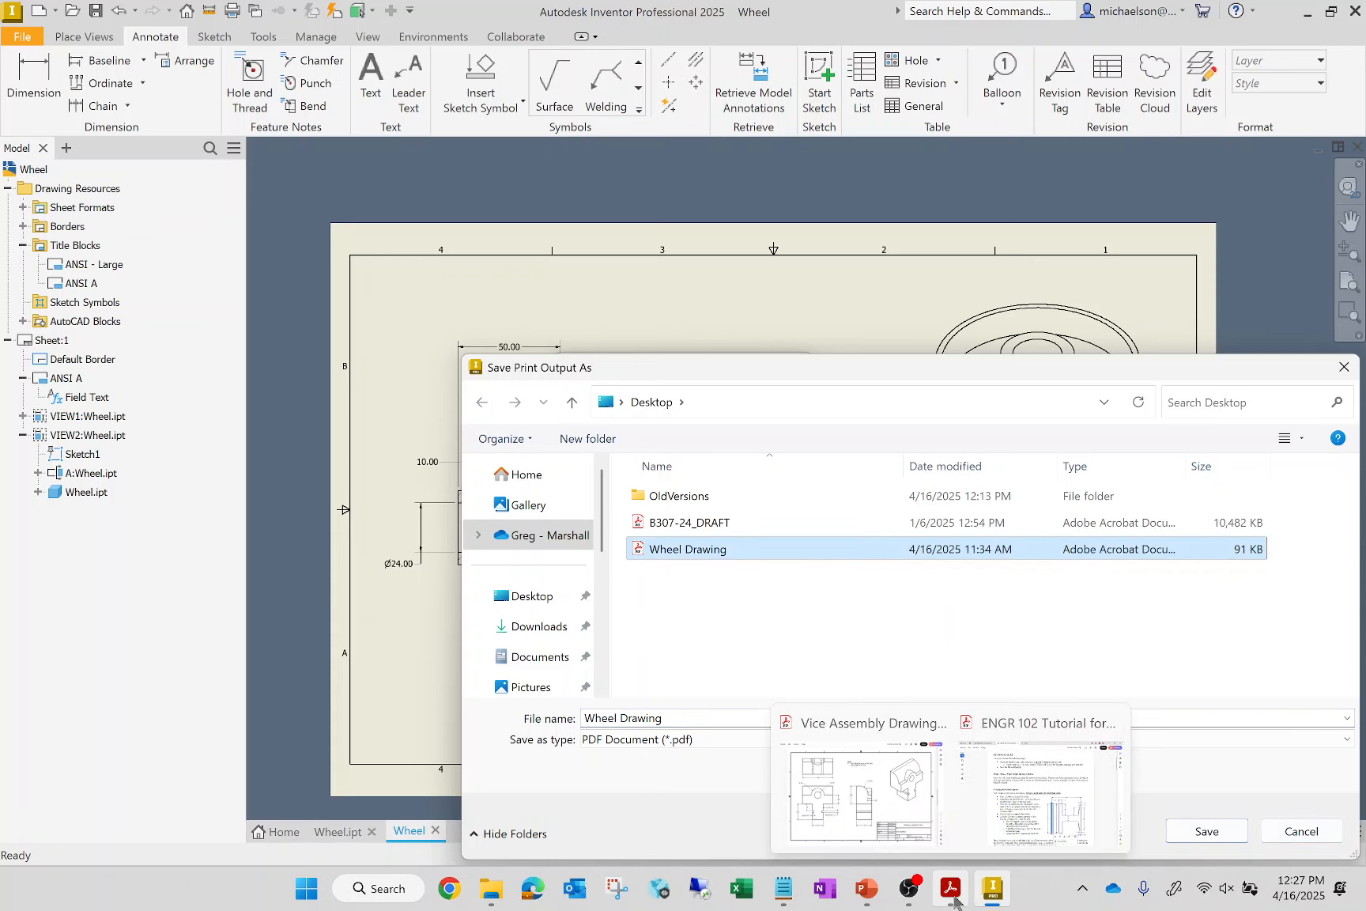
{"action": "left_click", "coordinate": [1207, 831]}
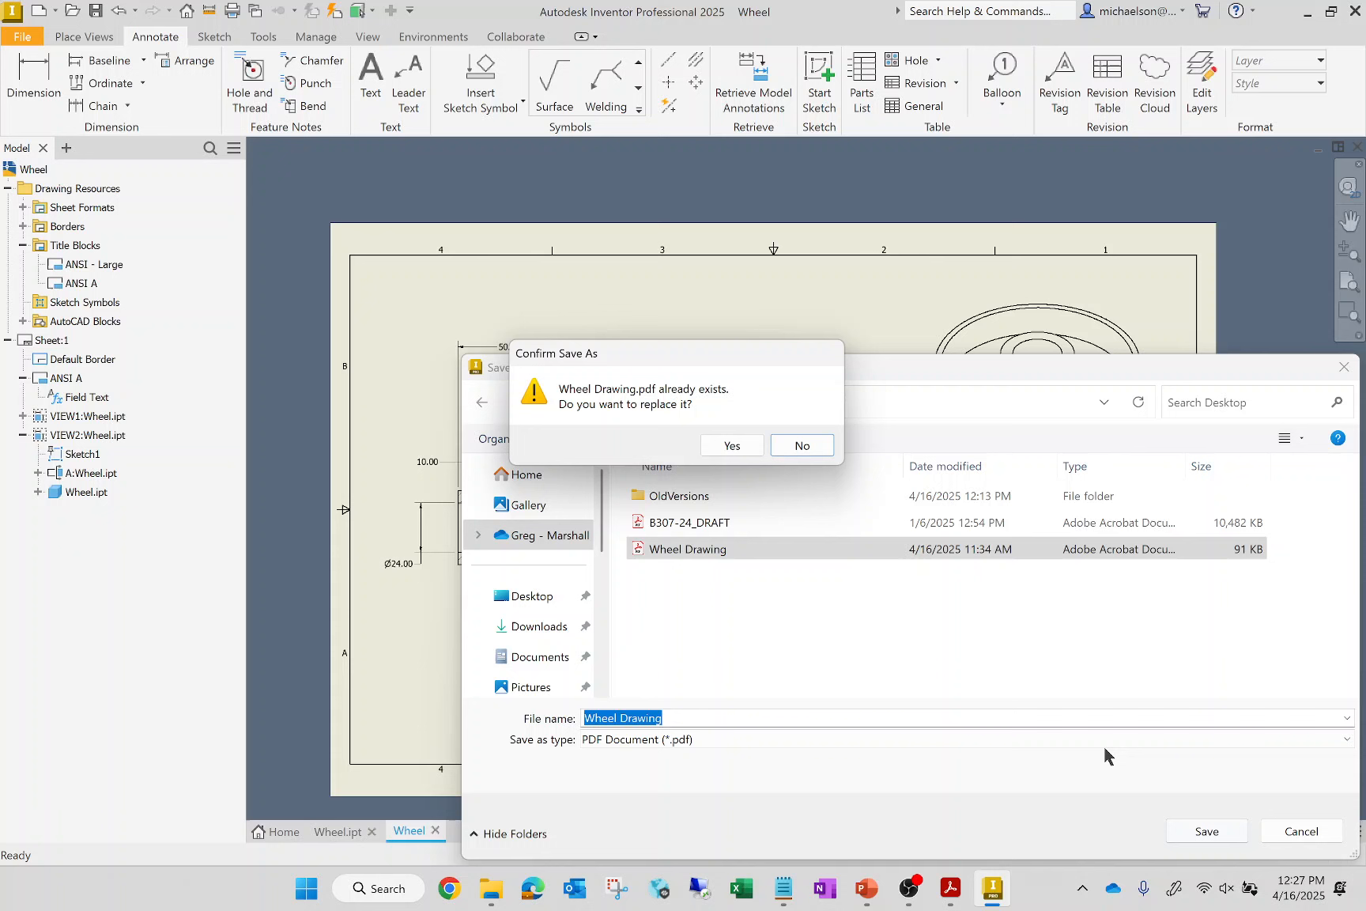
{"action": "left_click", "coordinate": [729, 448]}
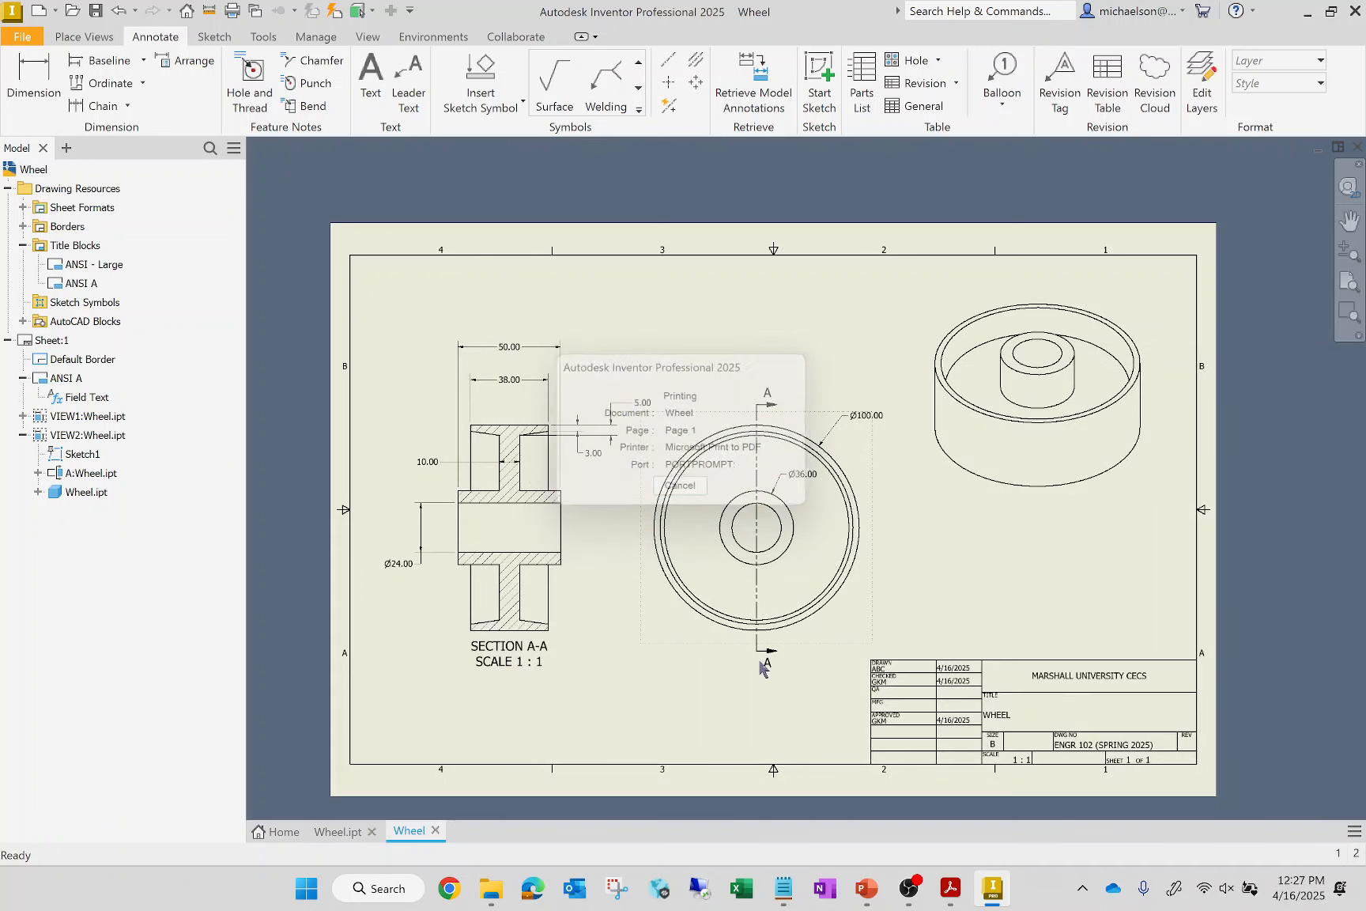
Minimize Inventor, open Wheel Drawing.pdf from the desktop in Acrobat to check the print, and switch to the Vice Assembly Drawings PDF
{"action": "left_click", "coordinate": [1307, 11]}
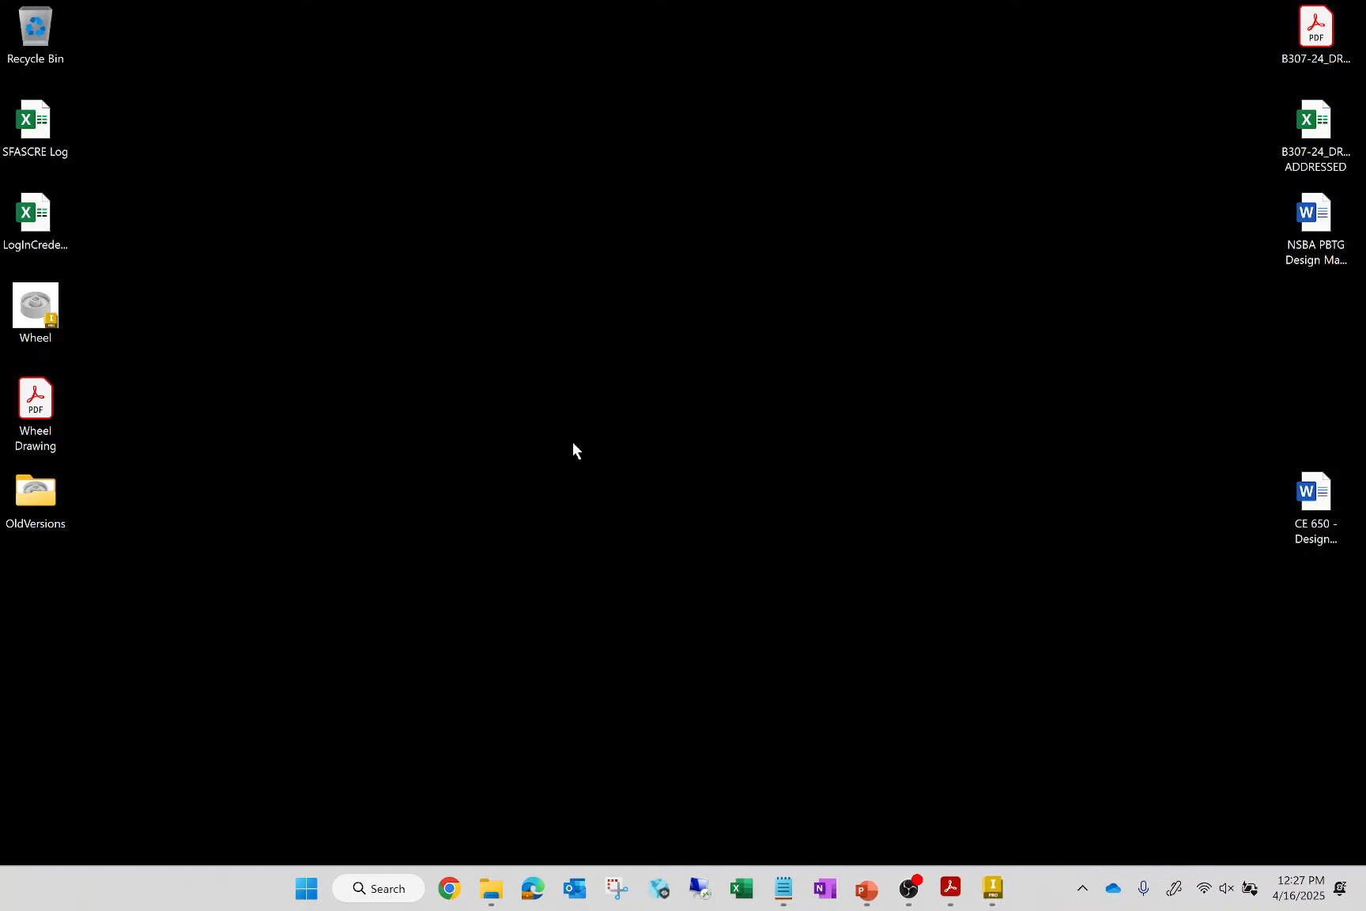
{"action": "left_click", "coordinate": [33, 413]}
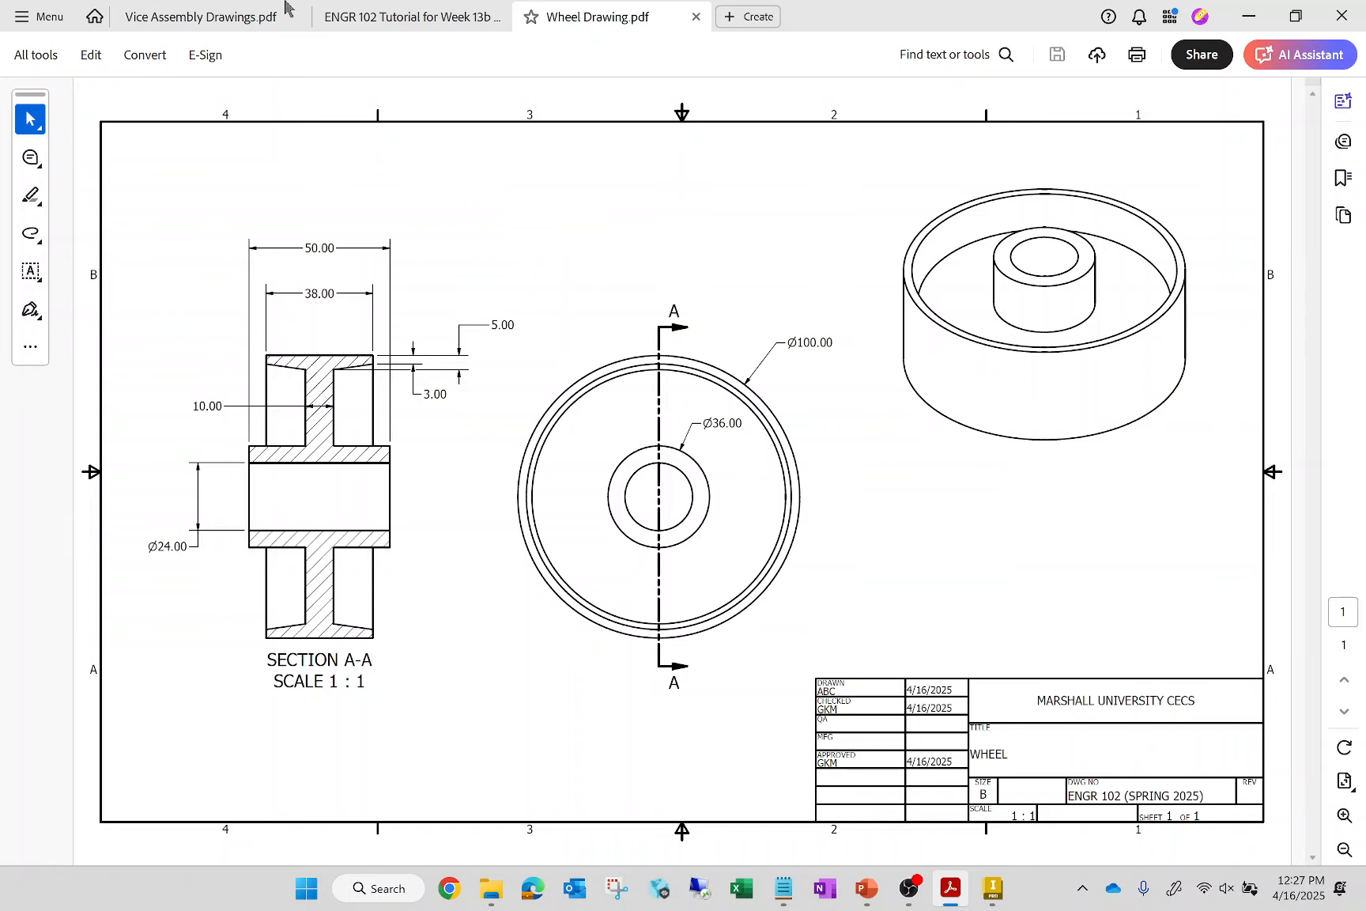
{"action": "left_click", "coordinate": [230, 19]}
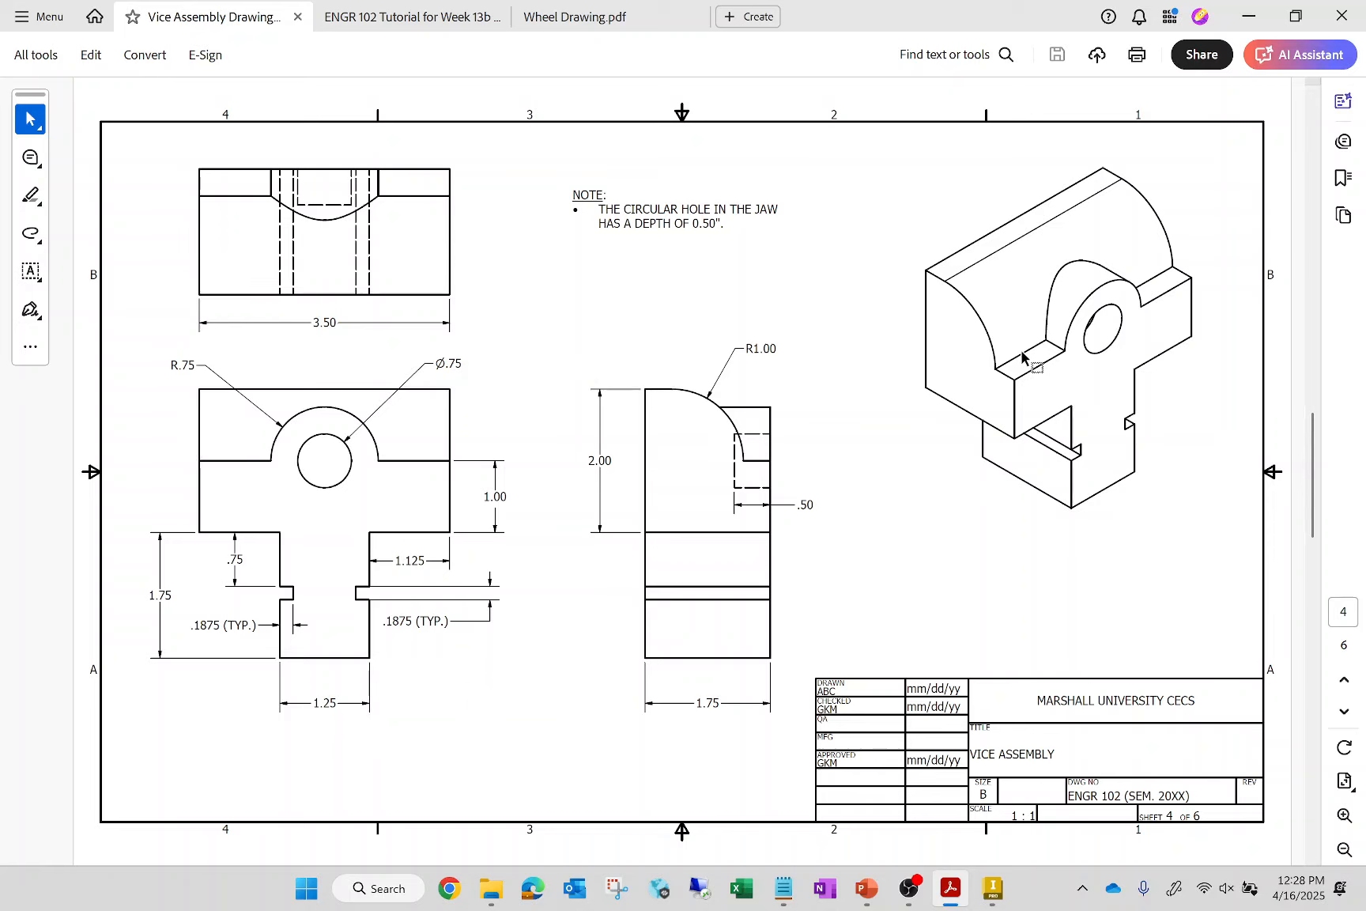